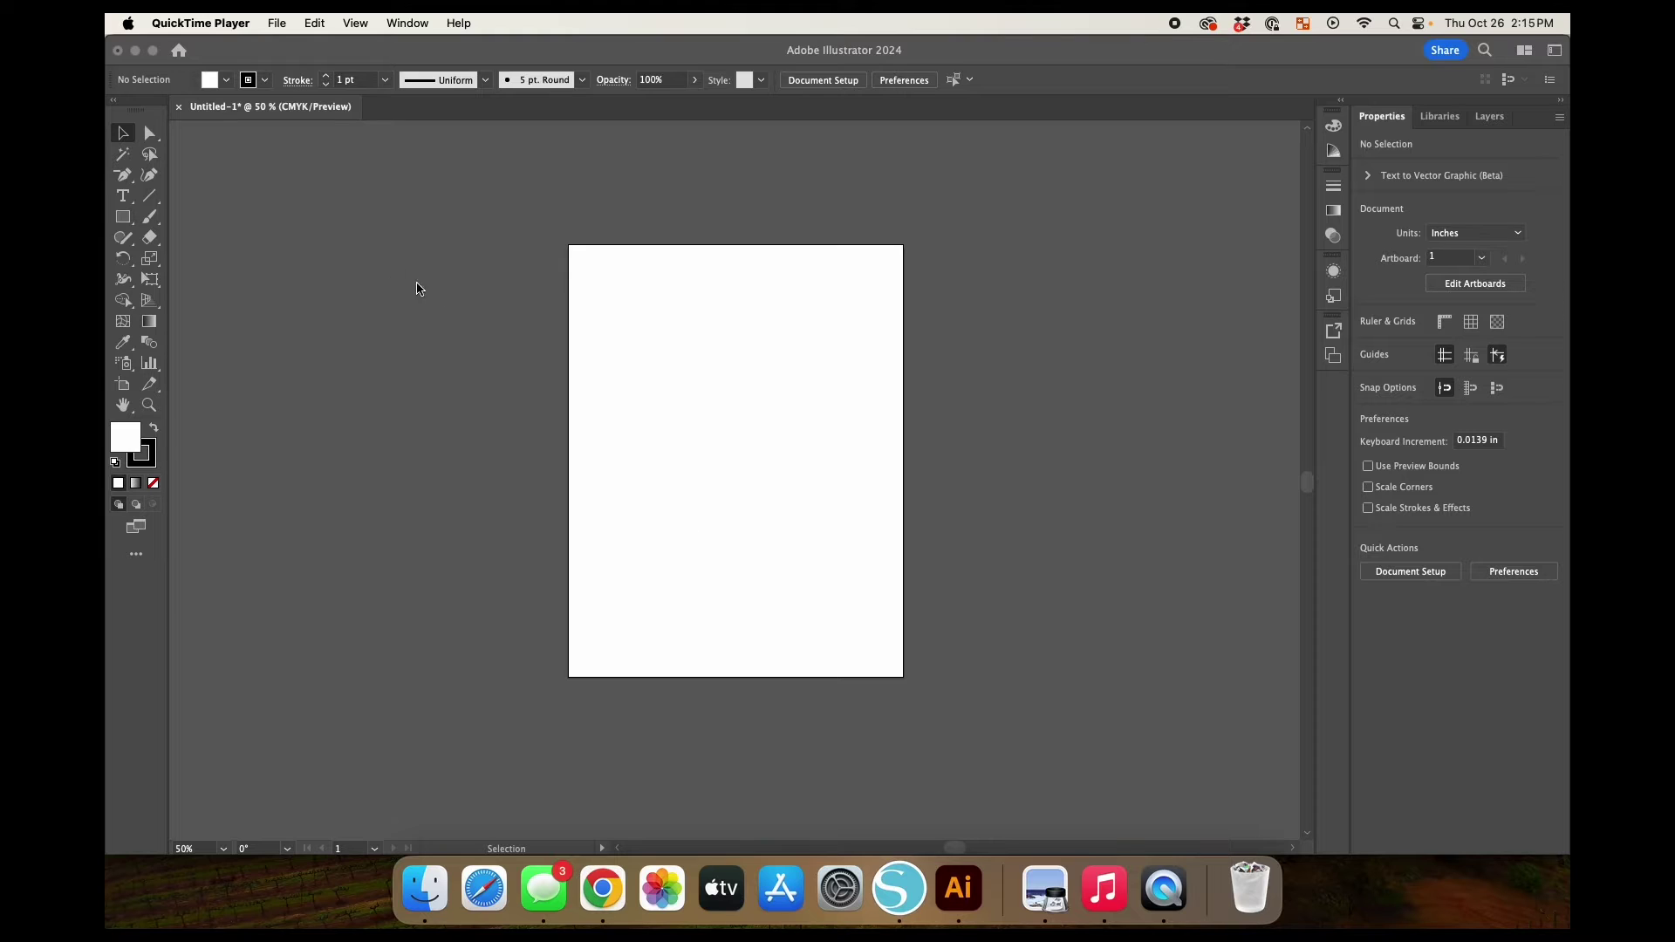
Draw a rectangle at 100% zoom and size it to 1.5 × 1 in.
click(126, 221)
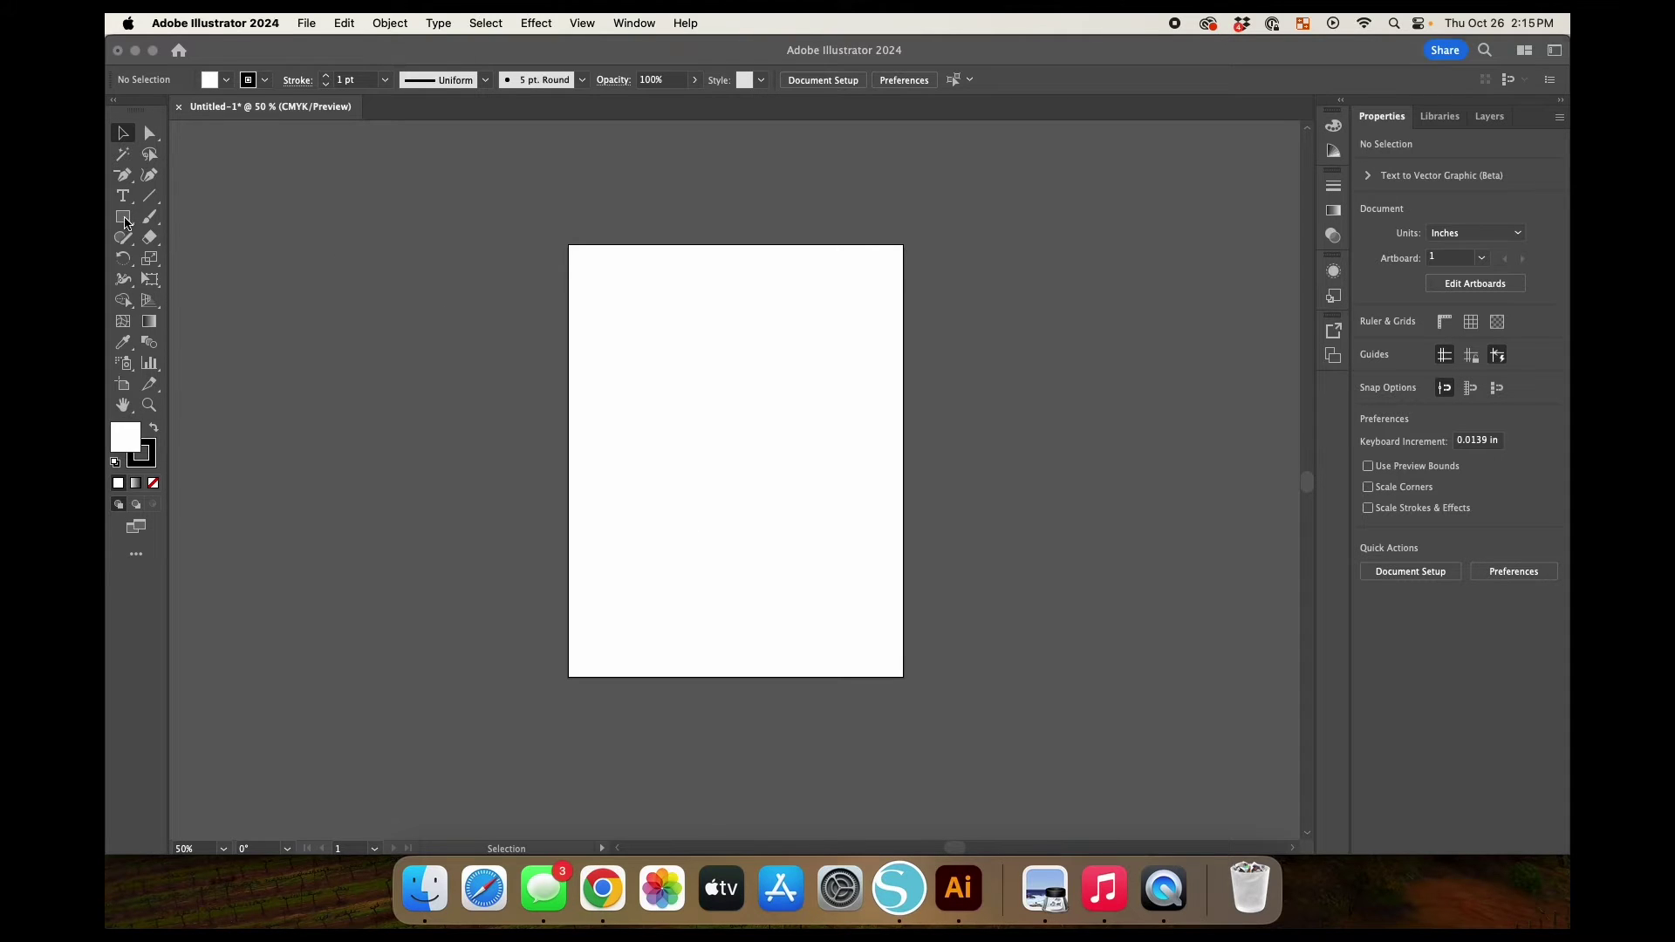
key(super+1)
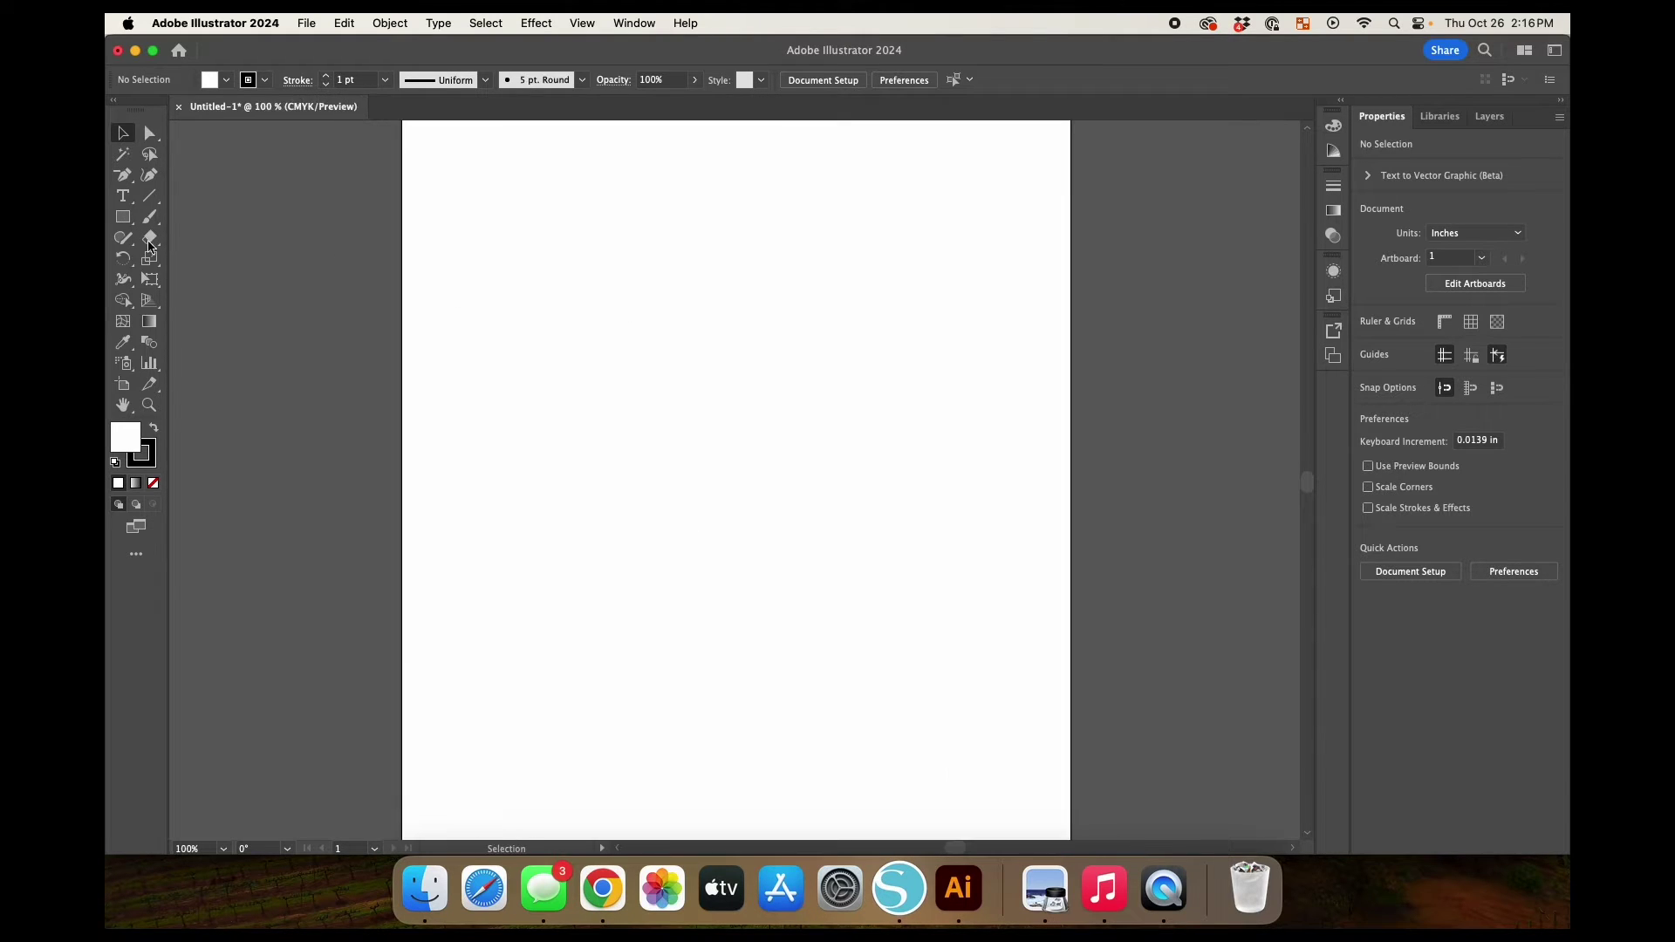
key(m)
drag(558, 259, 832, 357)
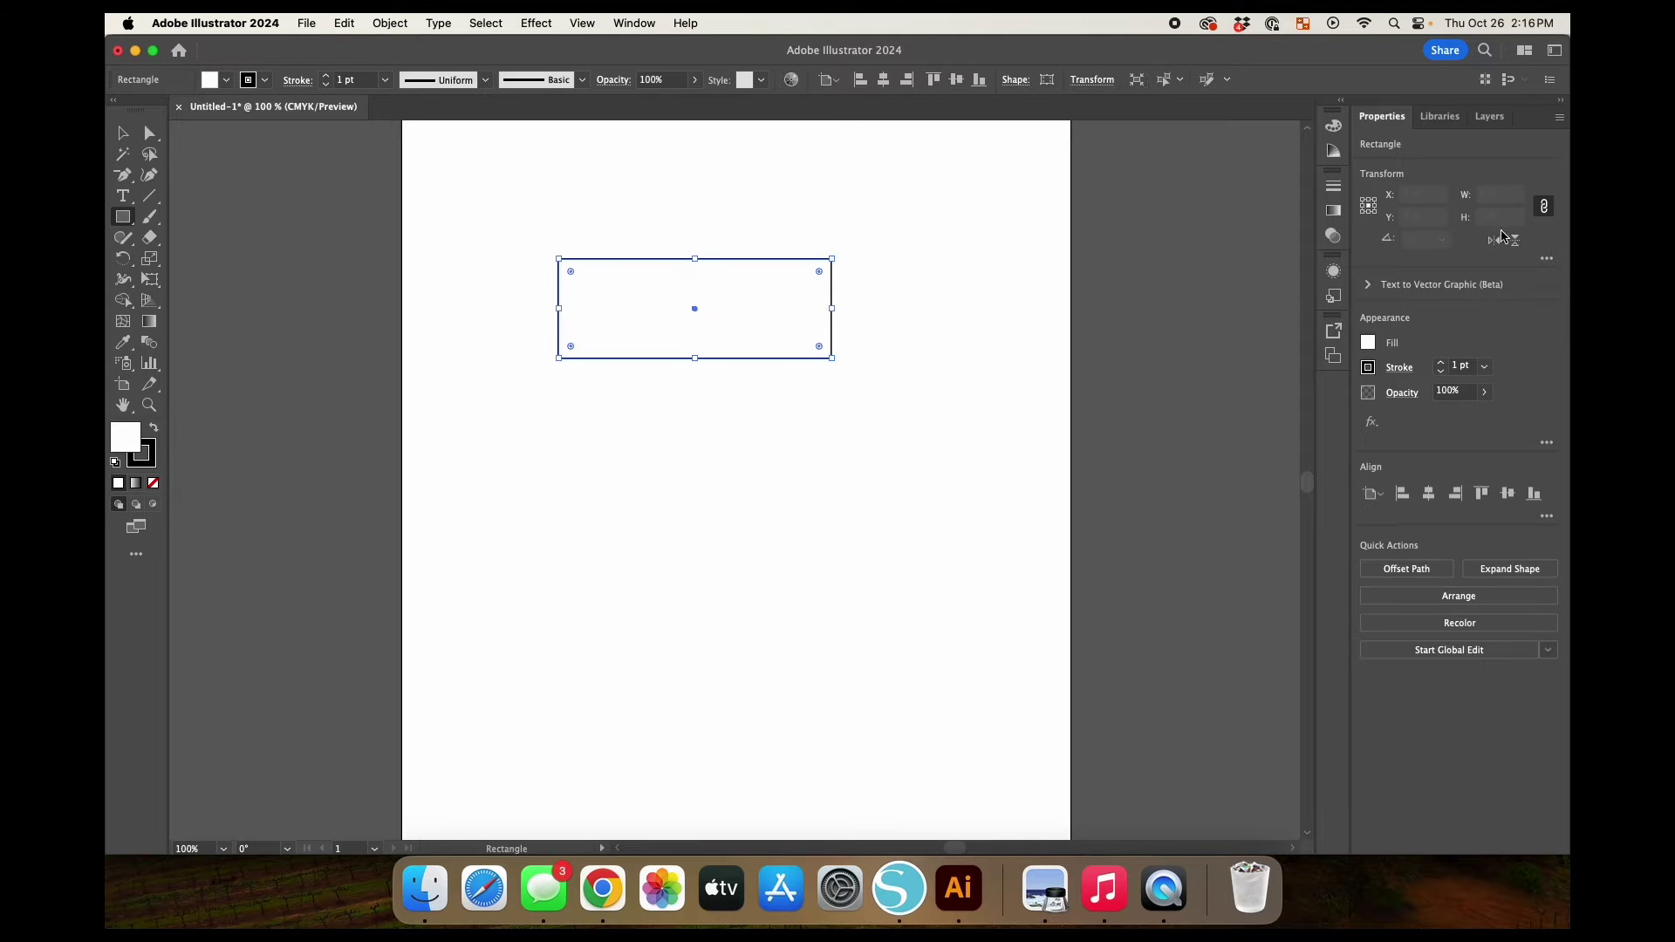
click(1503, 194)
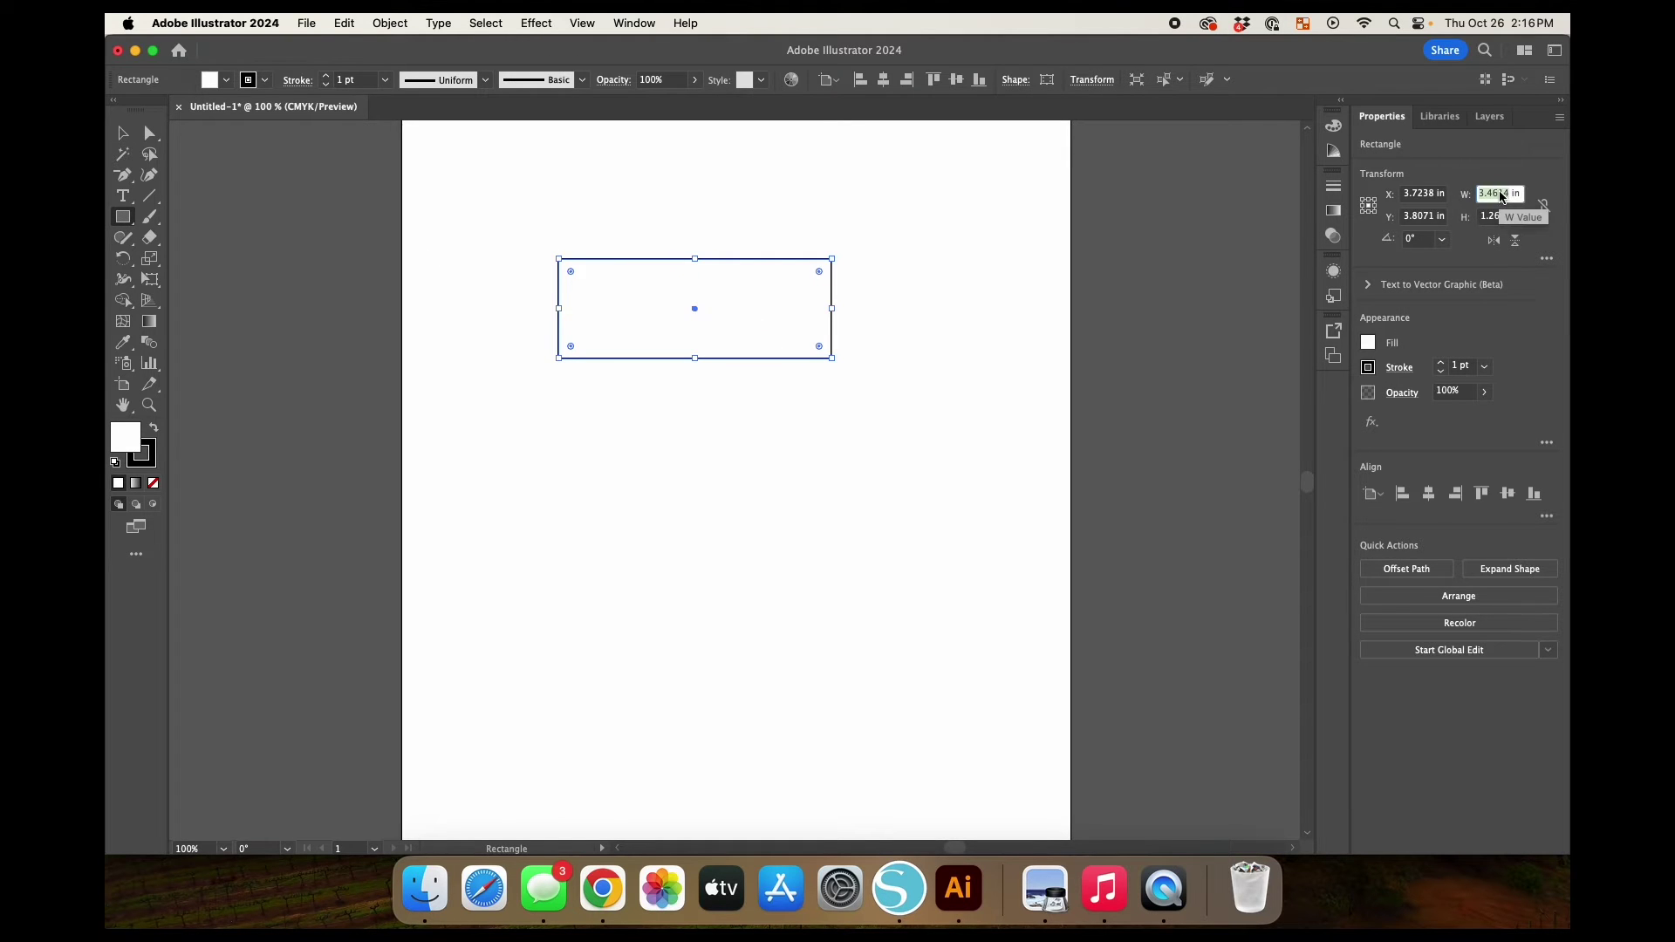
text(1.5)
key(Tab)
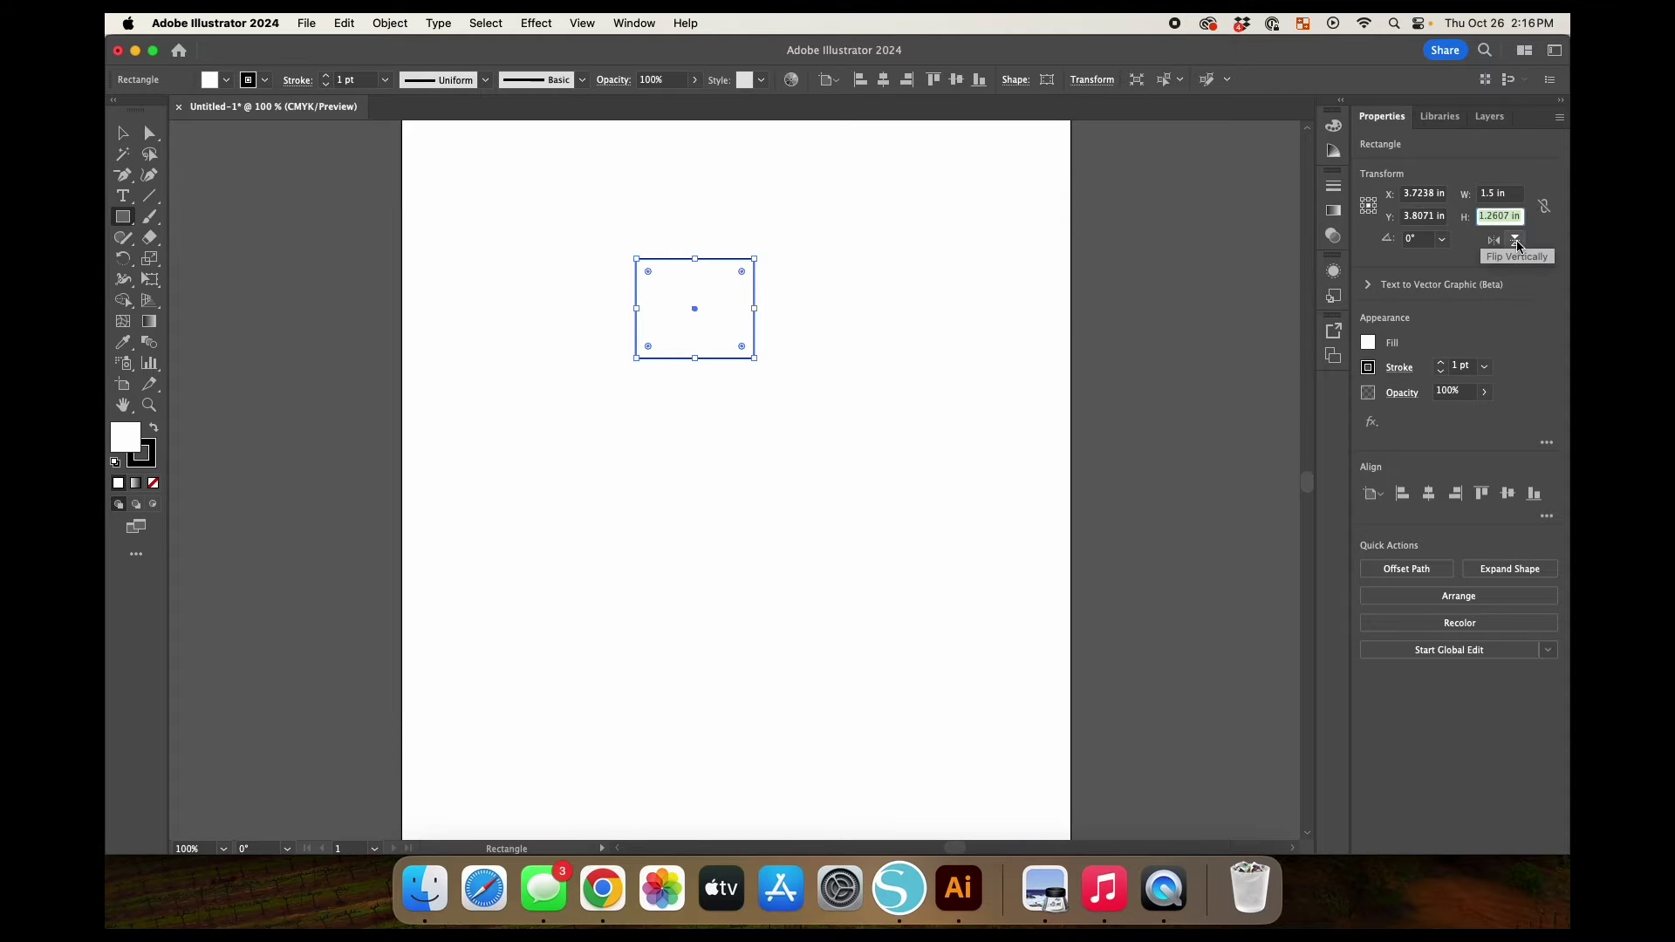
text(1)
key(Return)
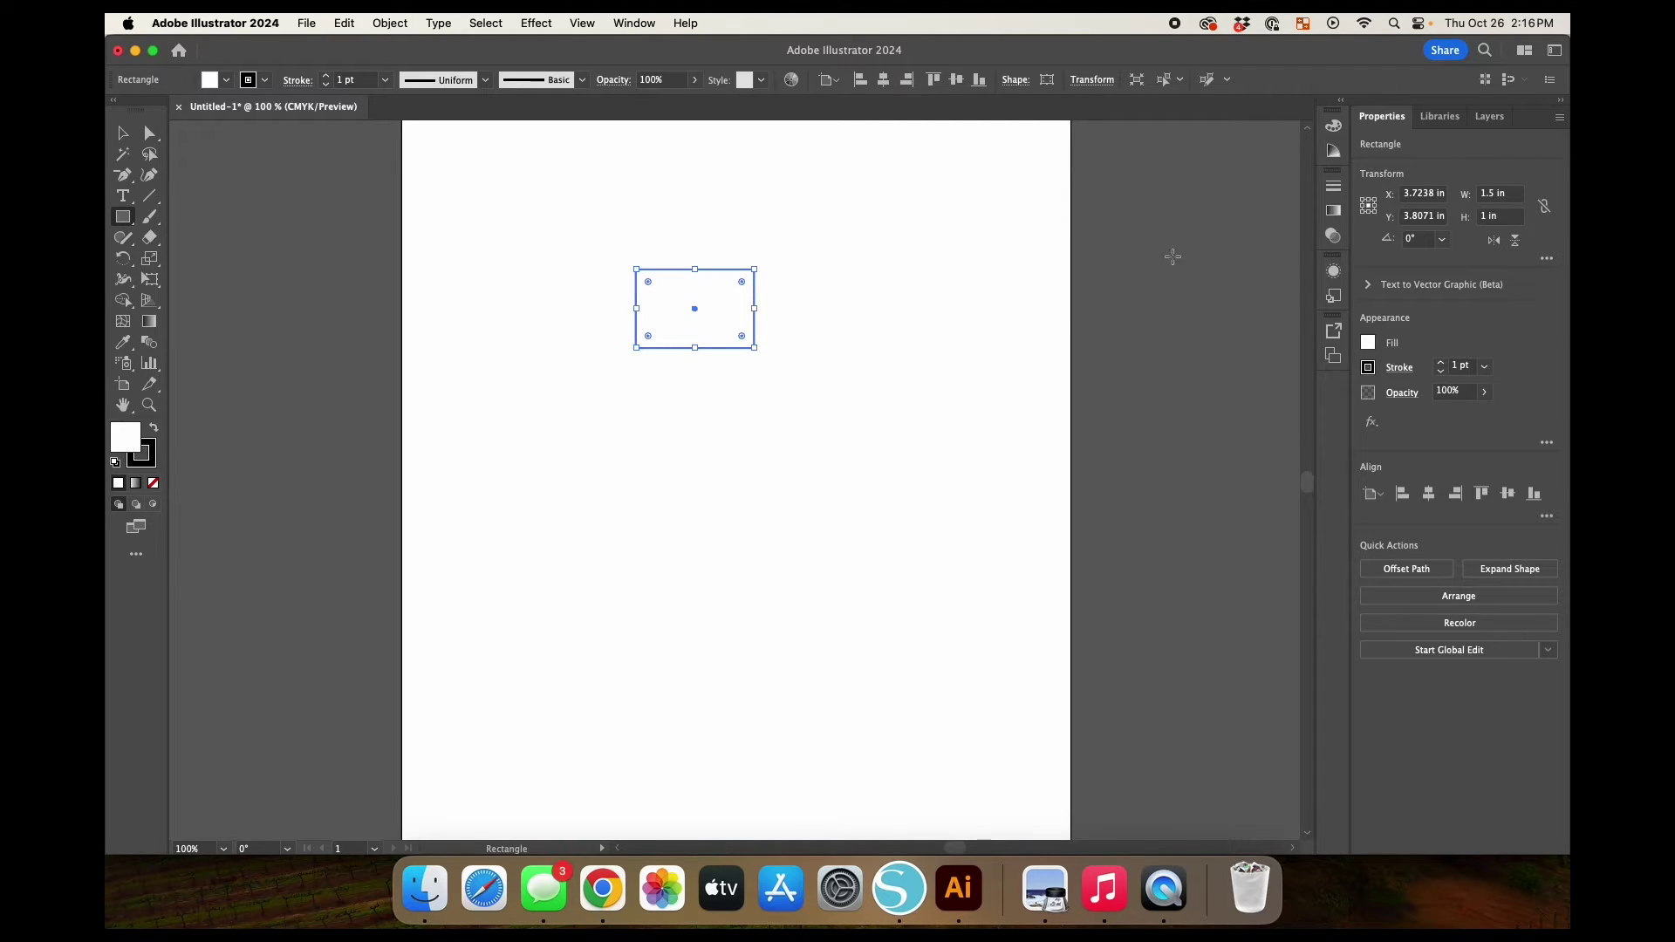
Give the rectangle a magenta stroke weighing 0.25 pt.
key(v)
click(779, 250)
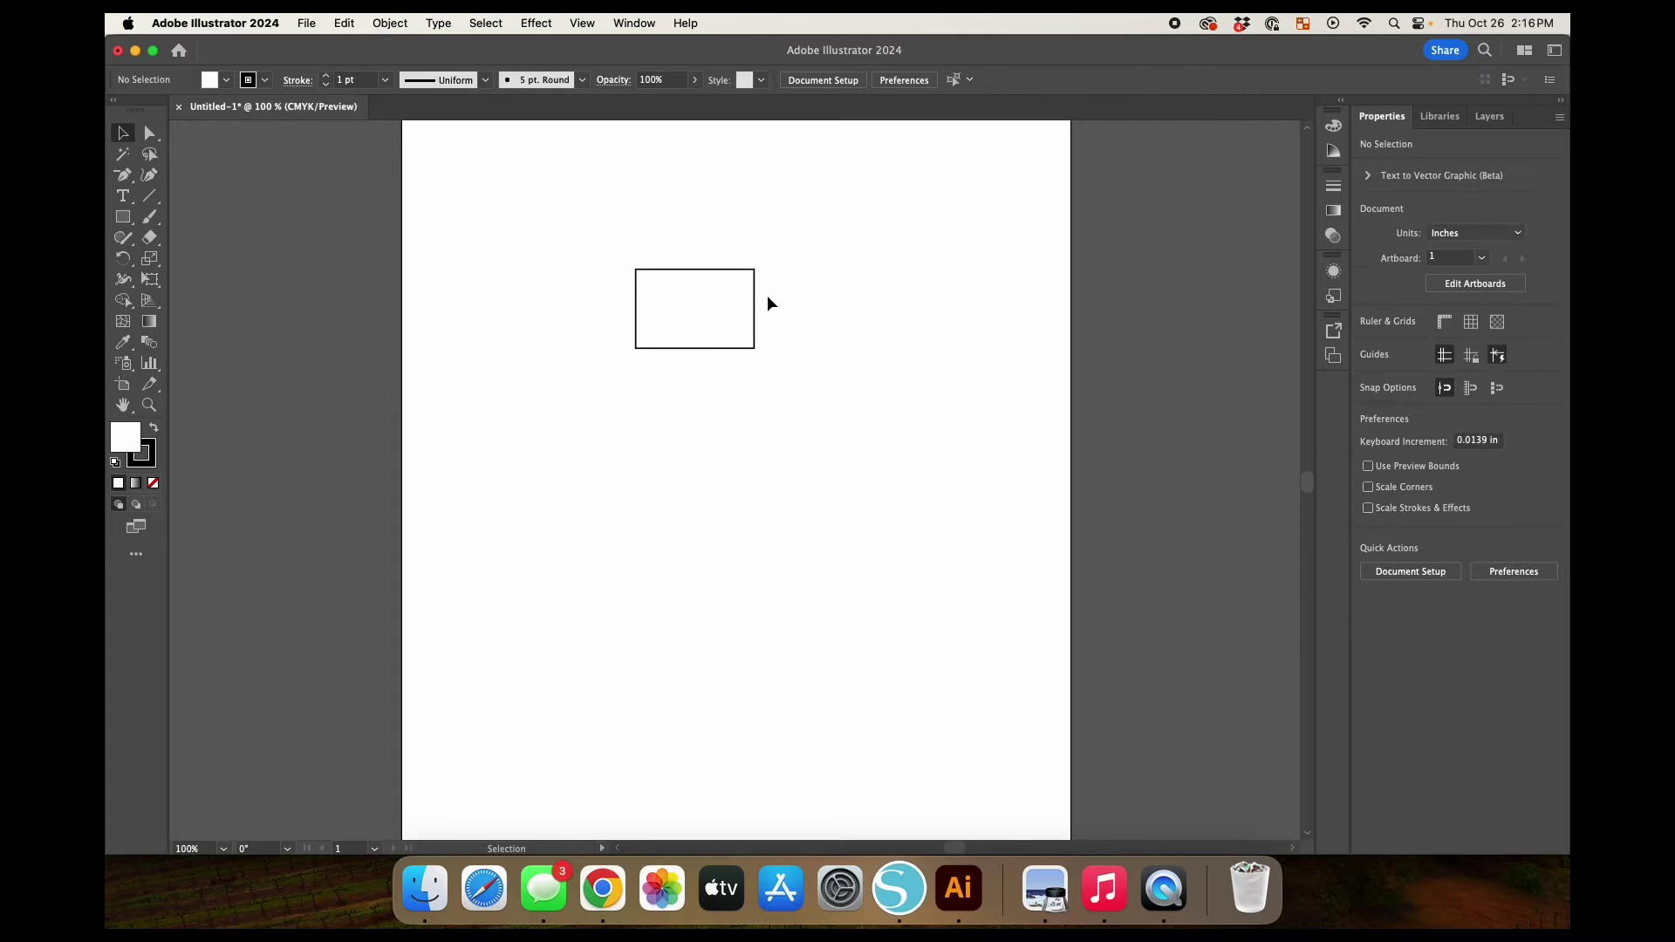
click(755, 294)
key(super+equal)
key(super+equal)
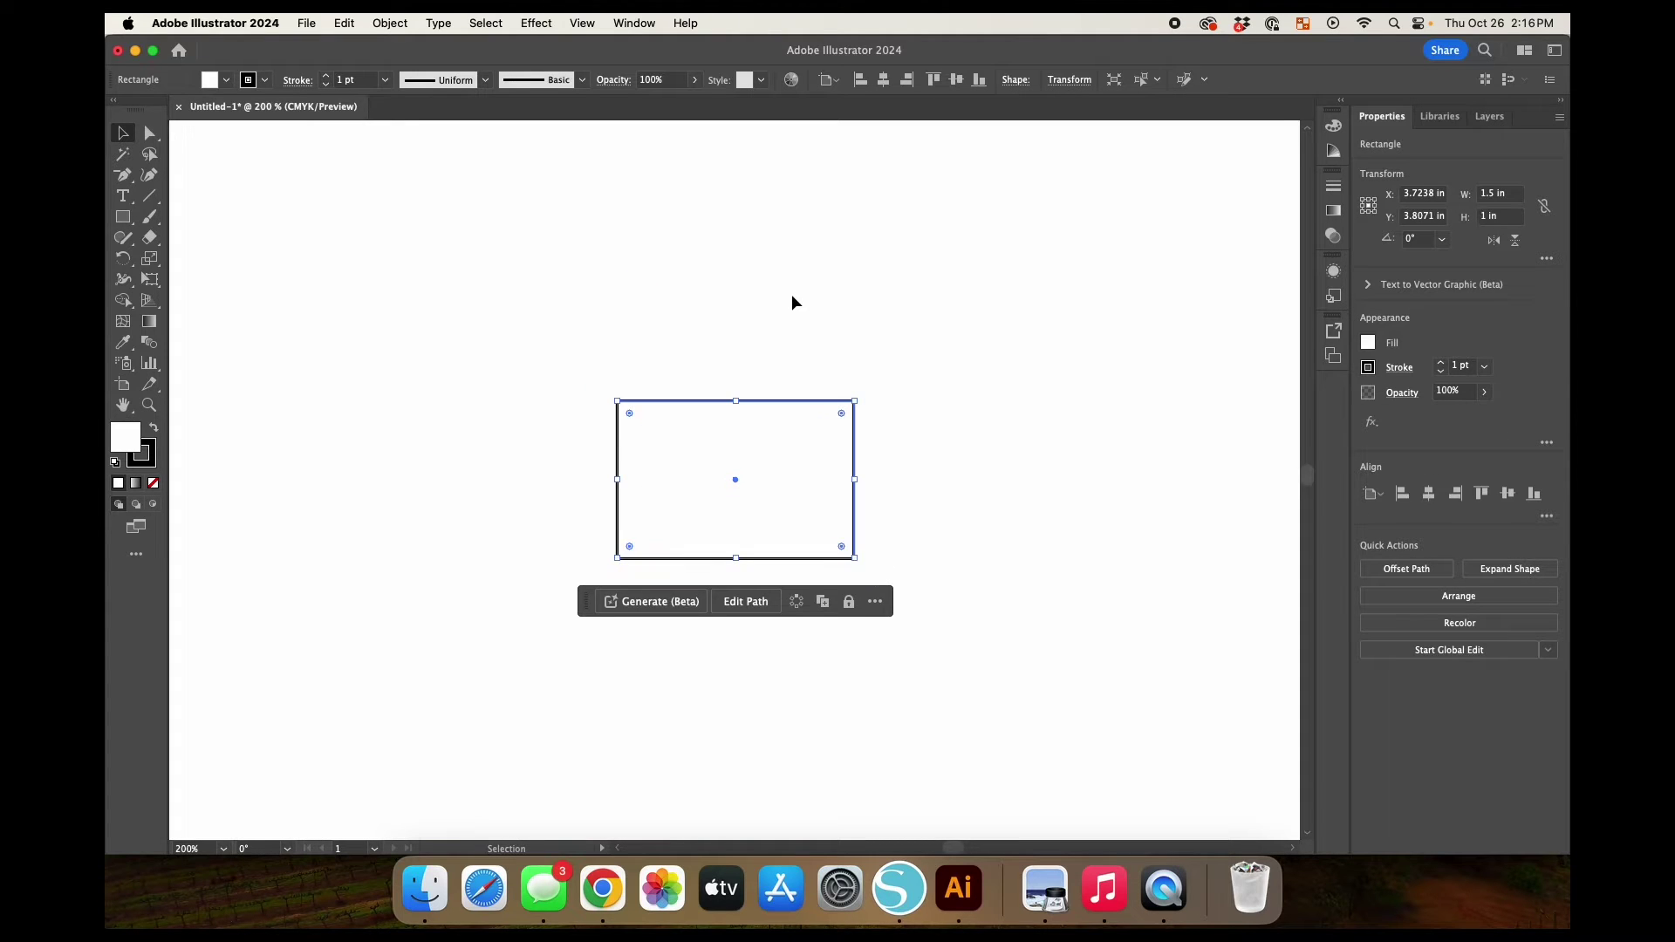
click(1369, 367)
click(1289, 431)
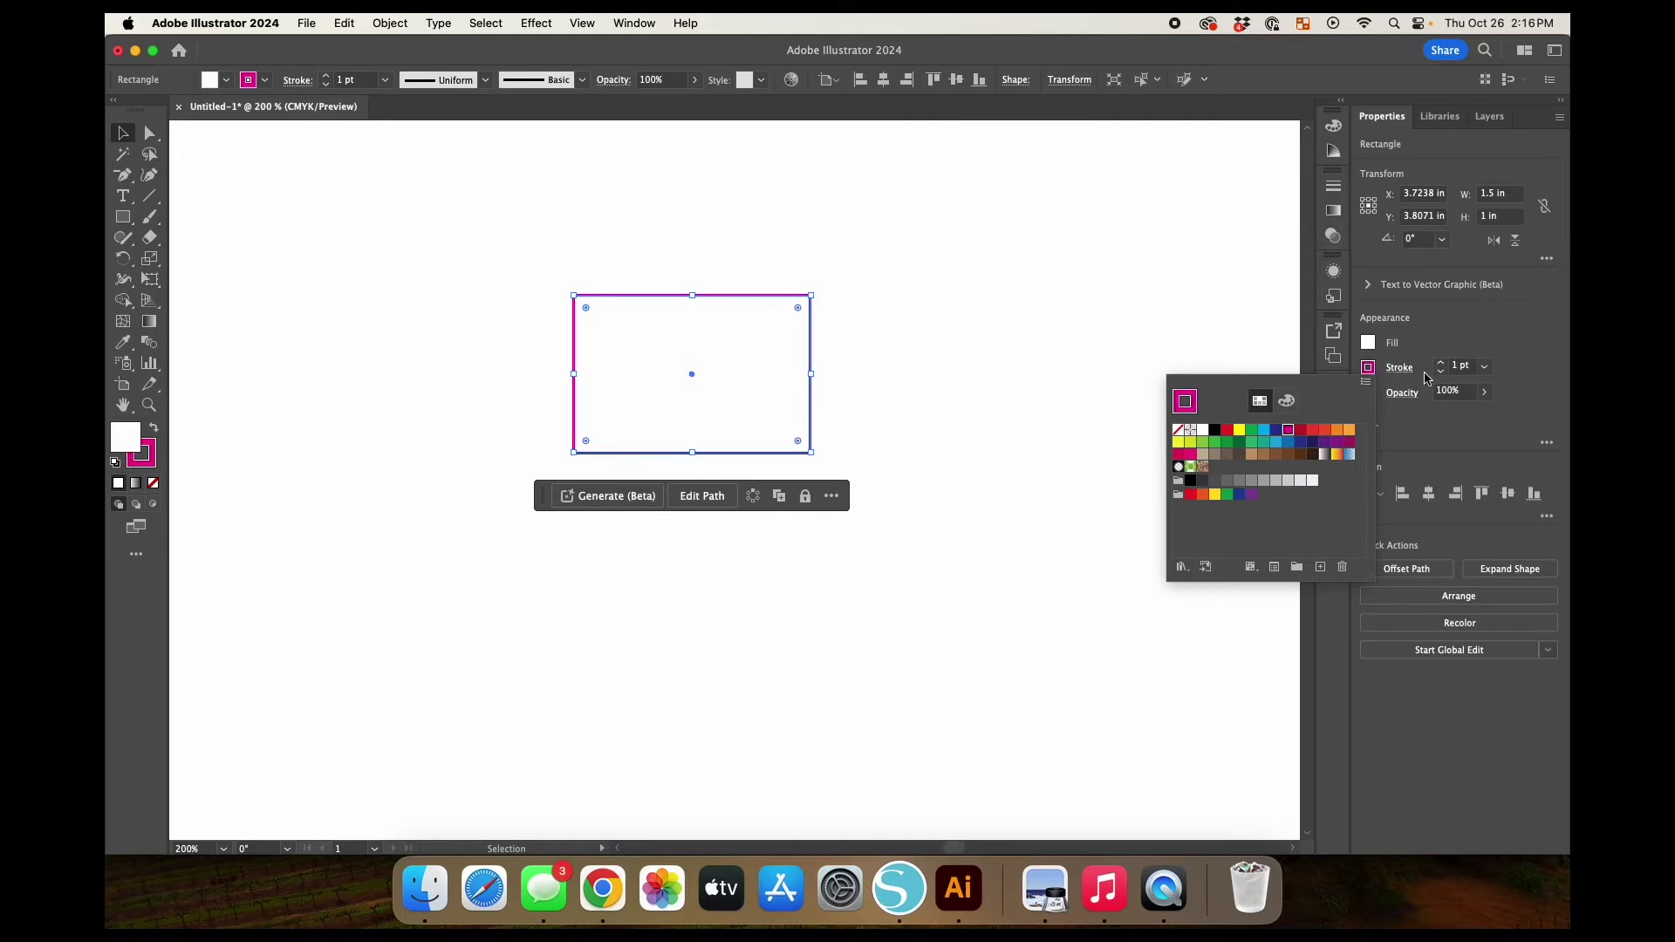
click(1459, 366)
text(0.25)
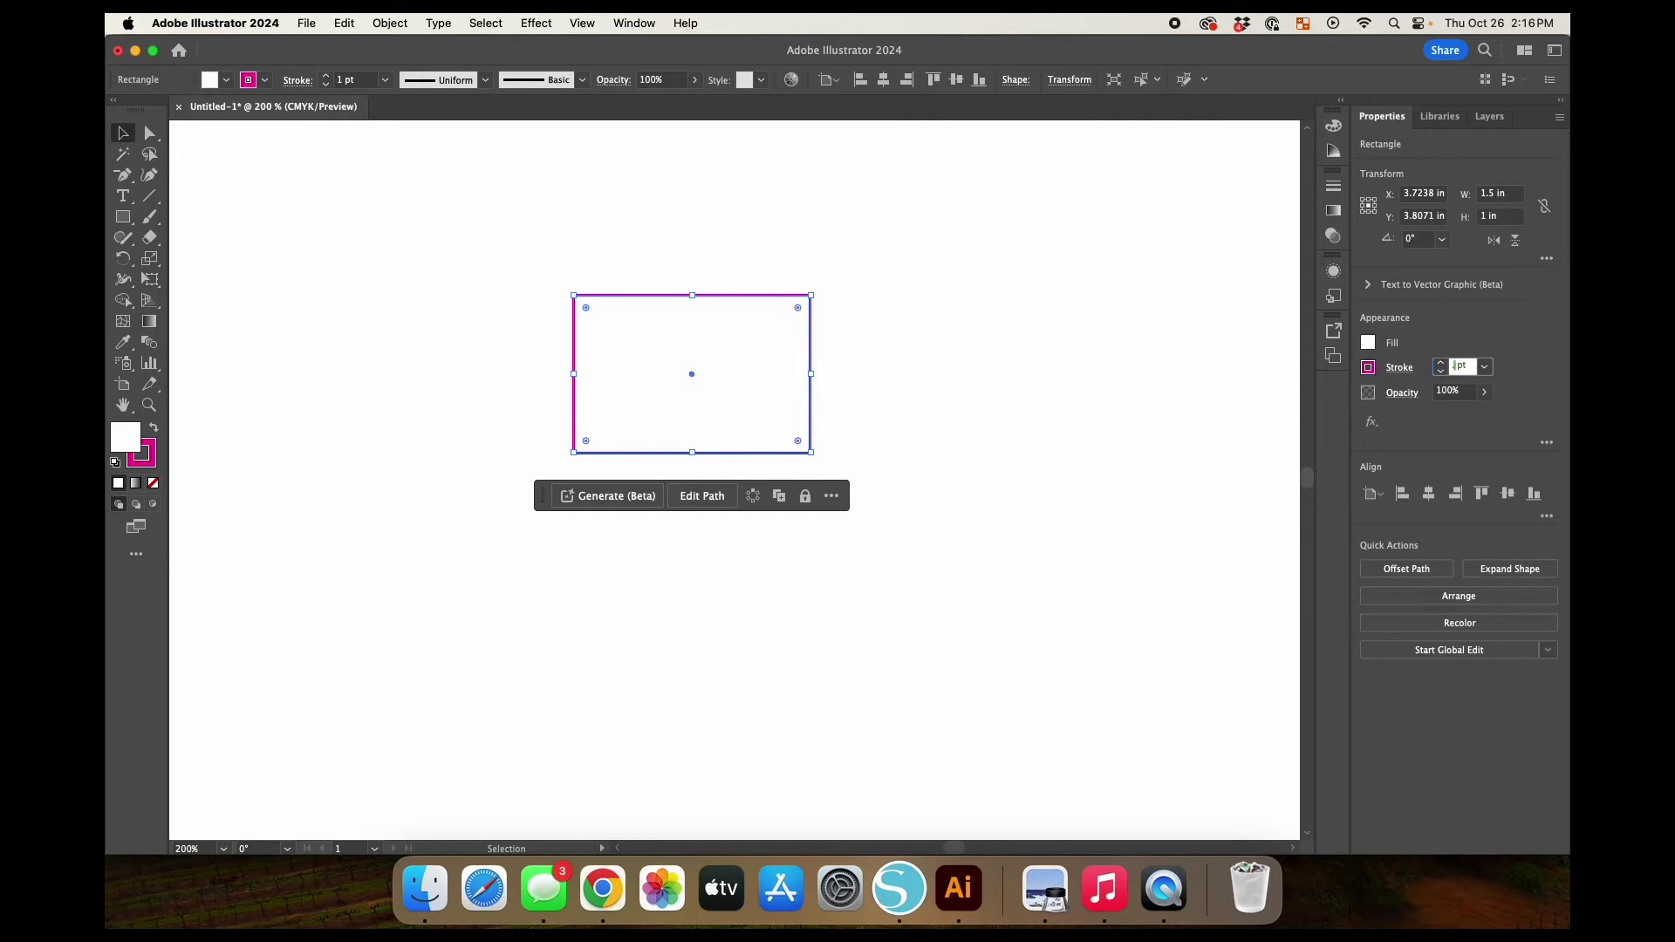
key(Return)
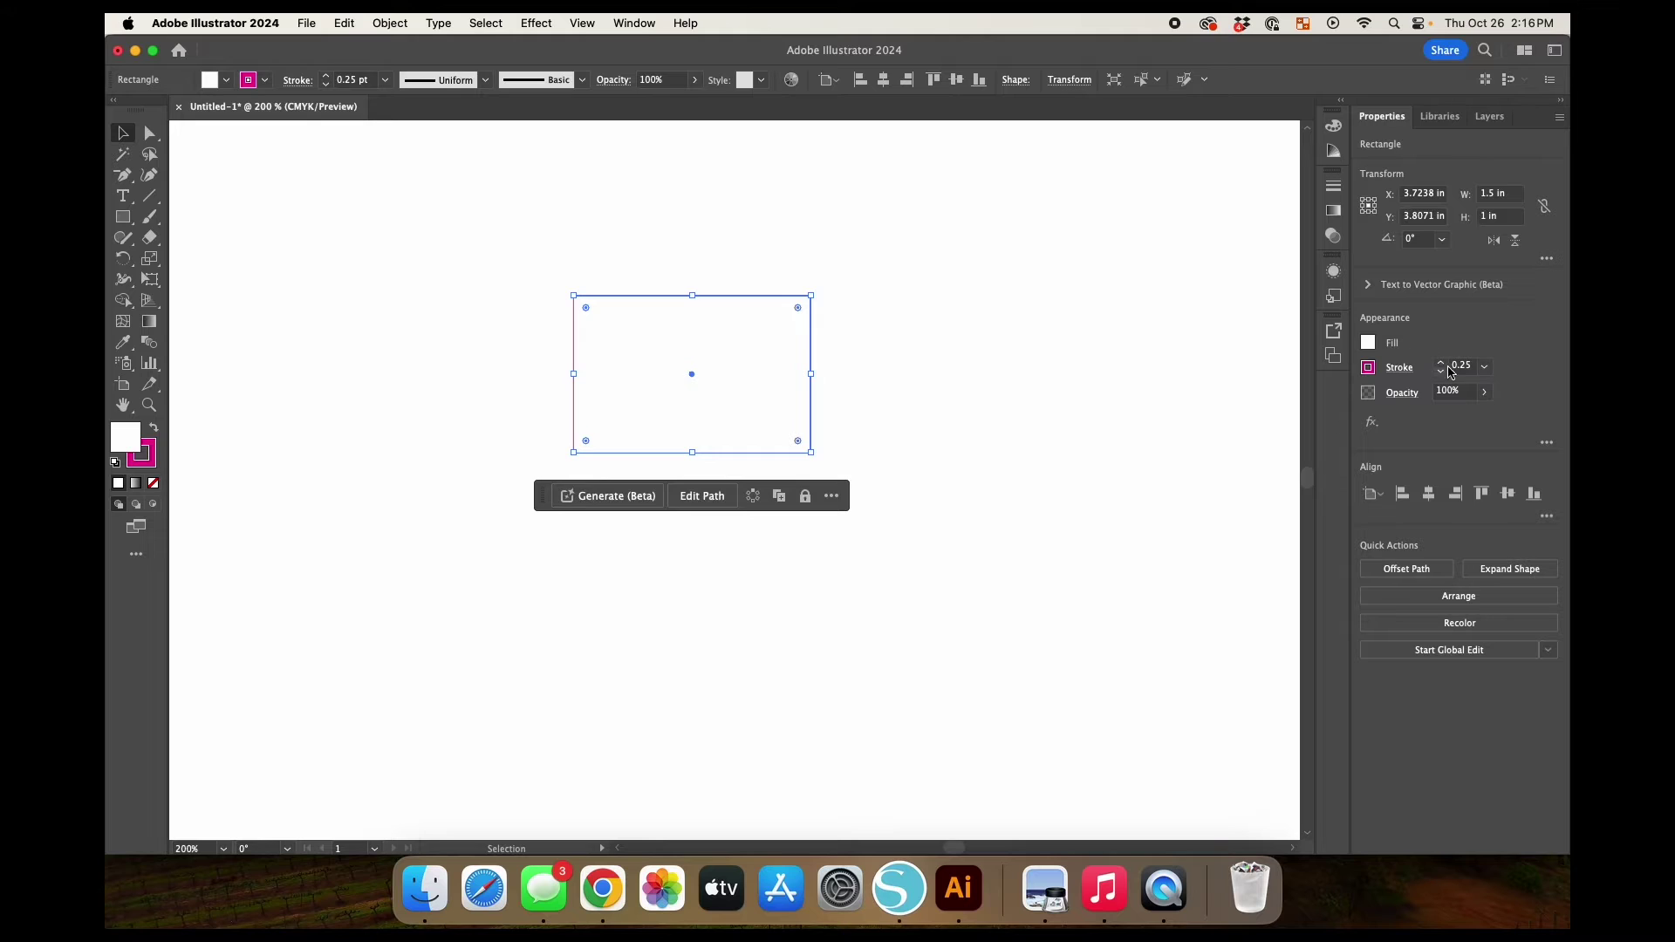
Set the rectangle's fill to None.
click(1370, 349)
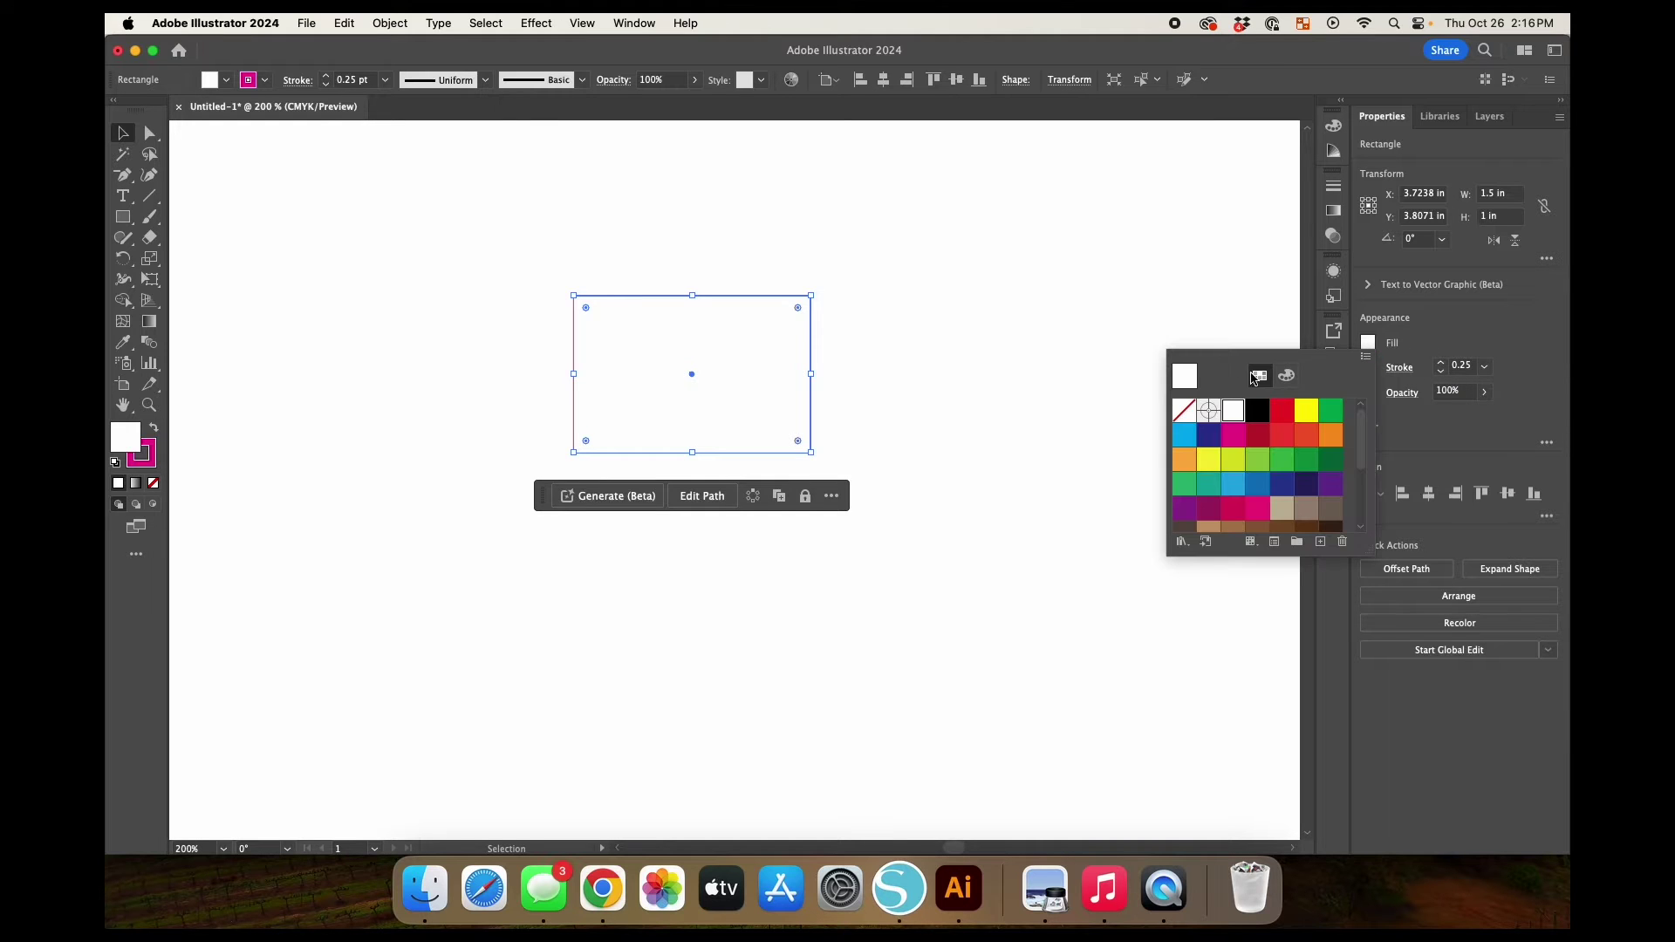
click(1184, 410)
click(1022, 361)
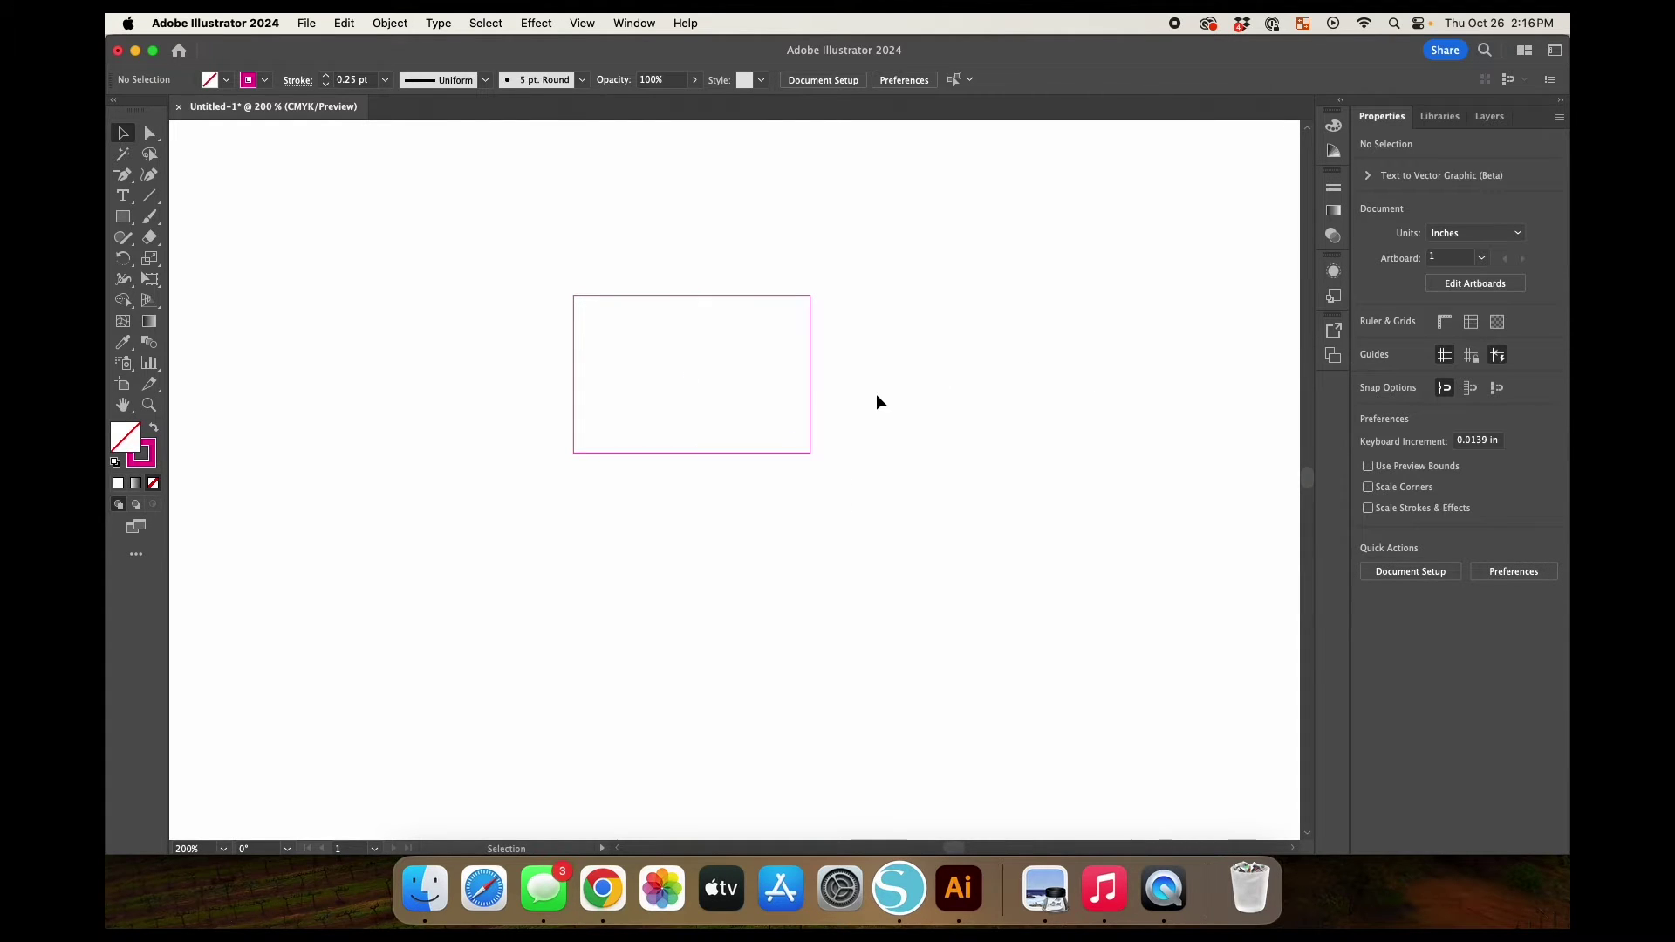
Start an Offset Path on the rectangle and preview a 0.035 in offset.
click(811, 384)
click(384, 22)
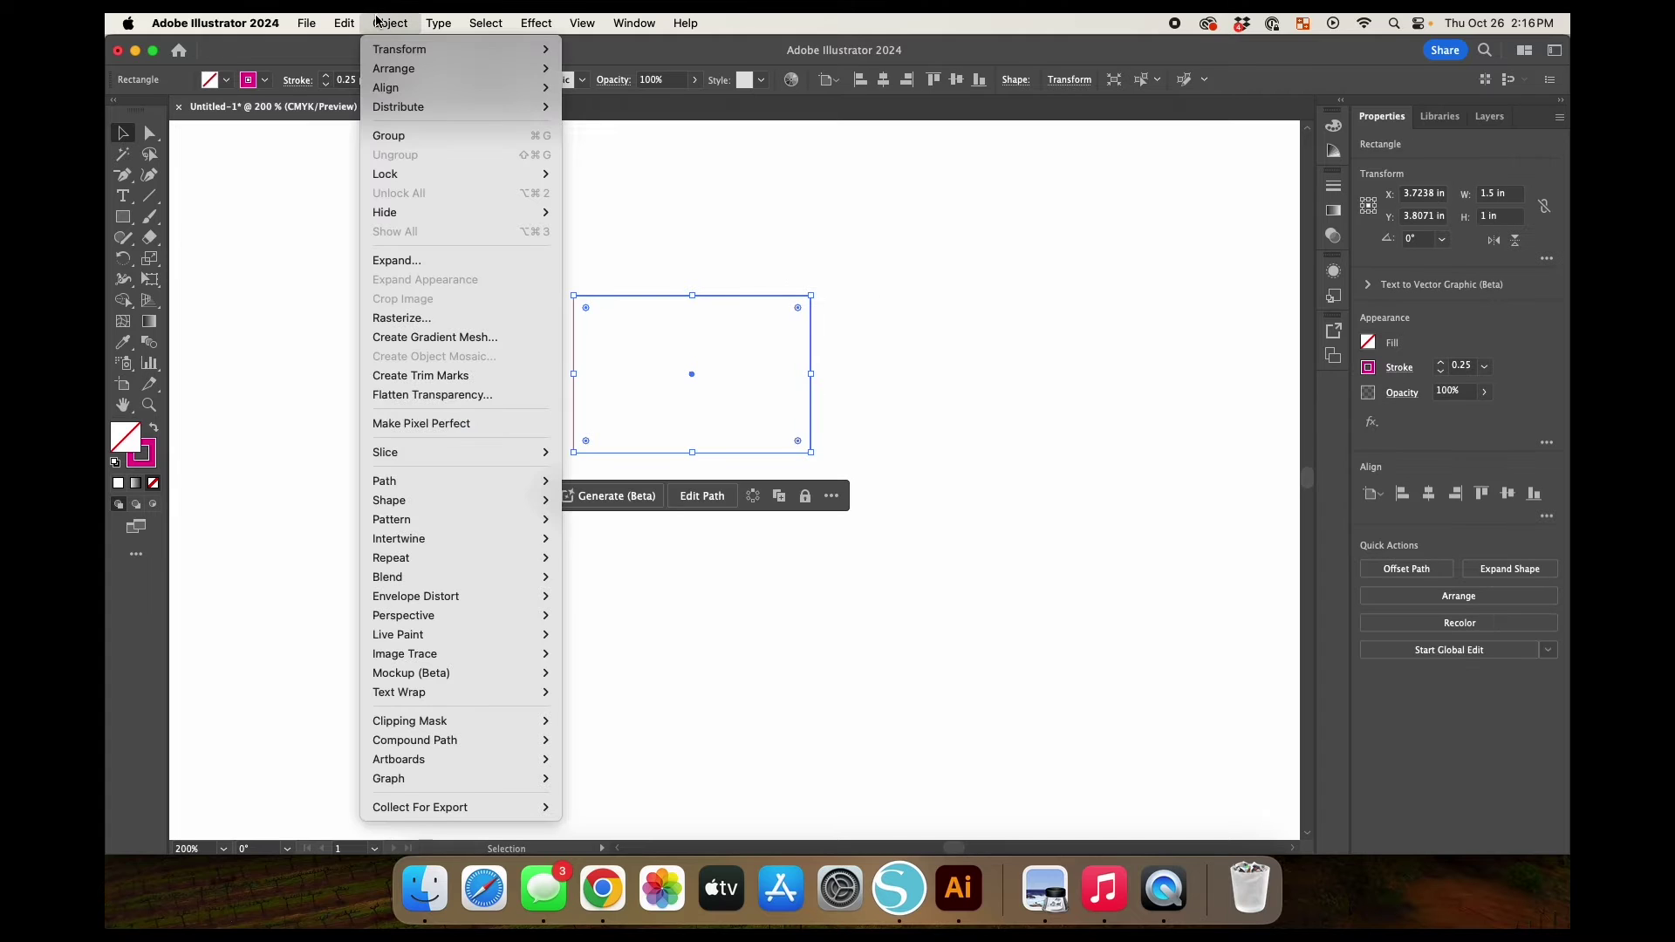
mouse_move(359, 18)
mouse_move(410, 20)
mouse_move(471, 481)
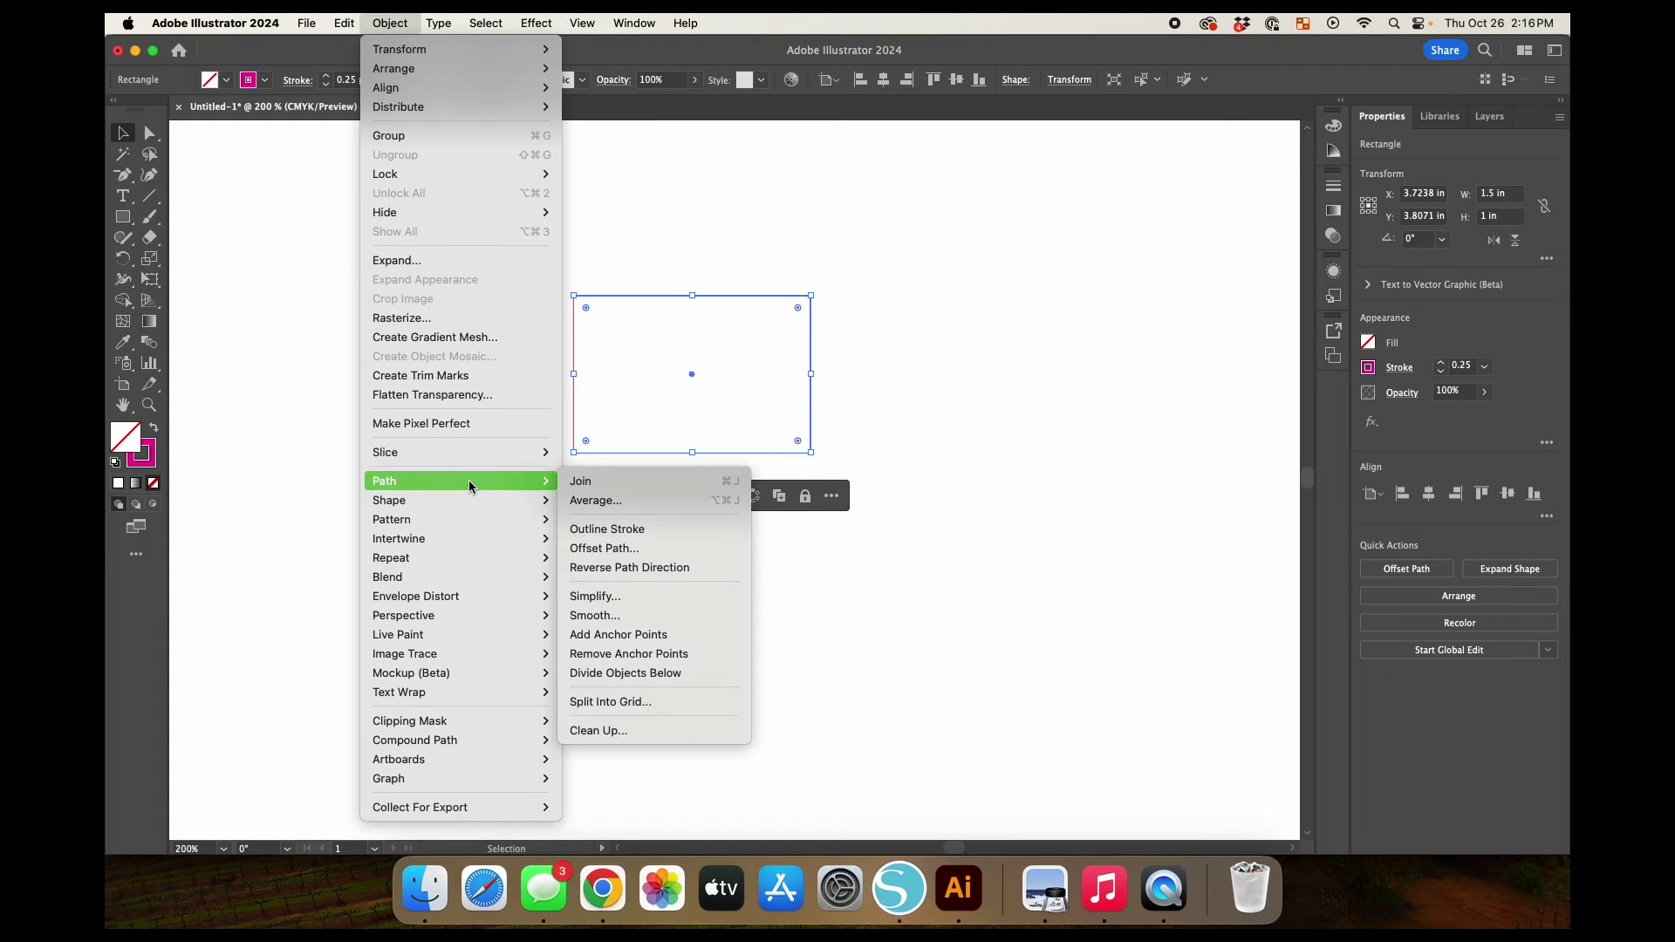
click(629, 553)
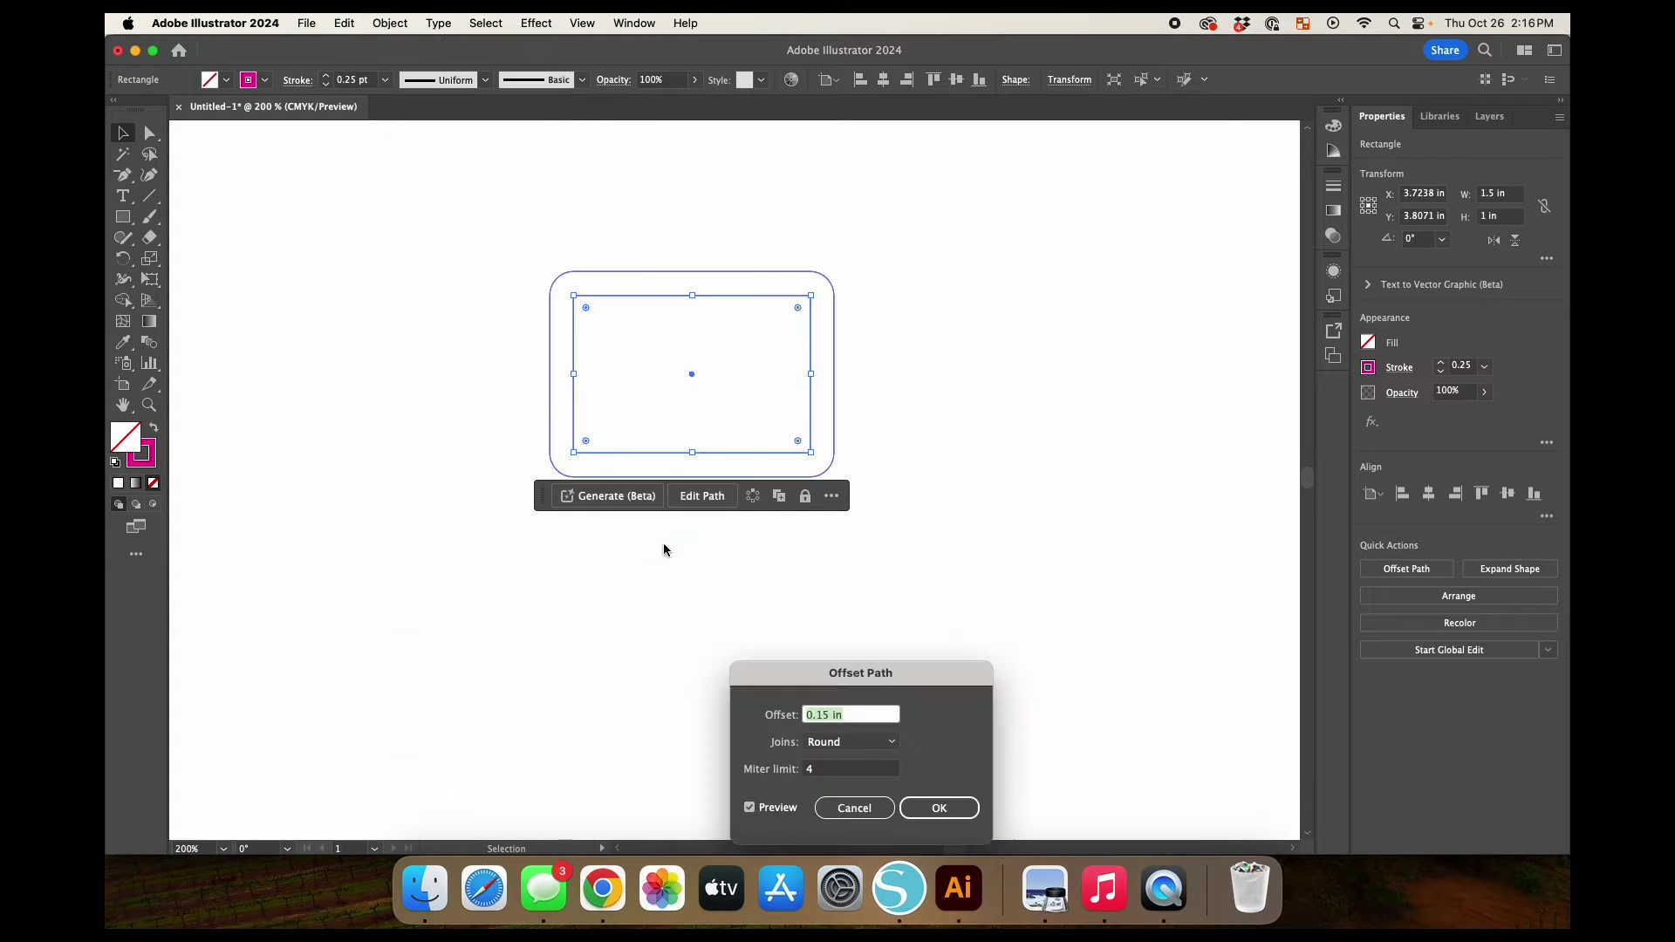
drag(868, 673, 1057, 356)
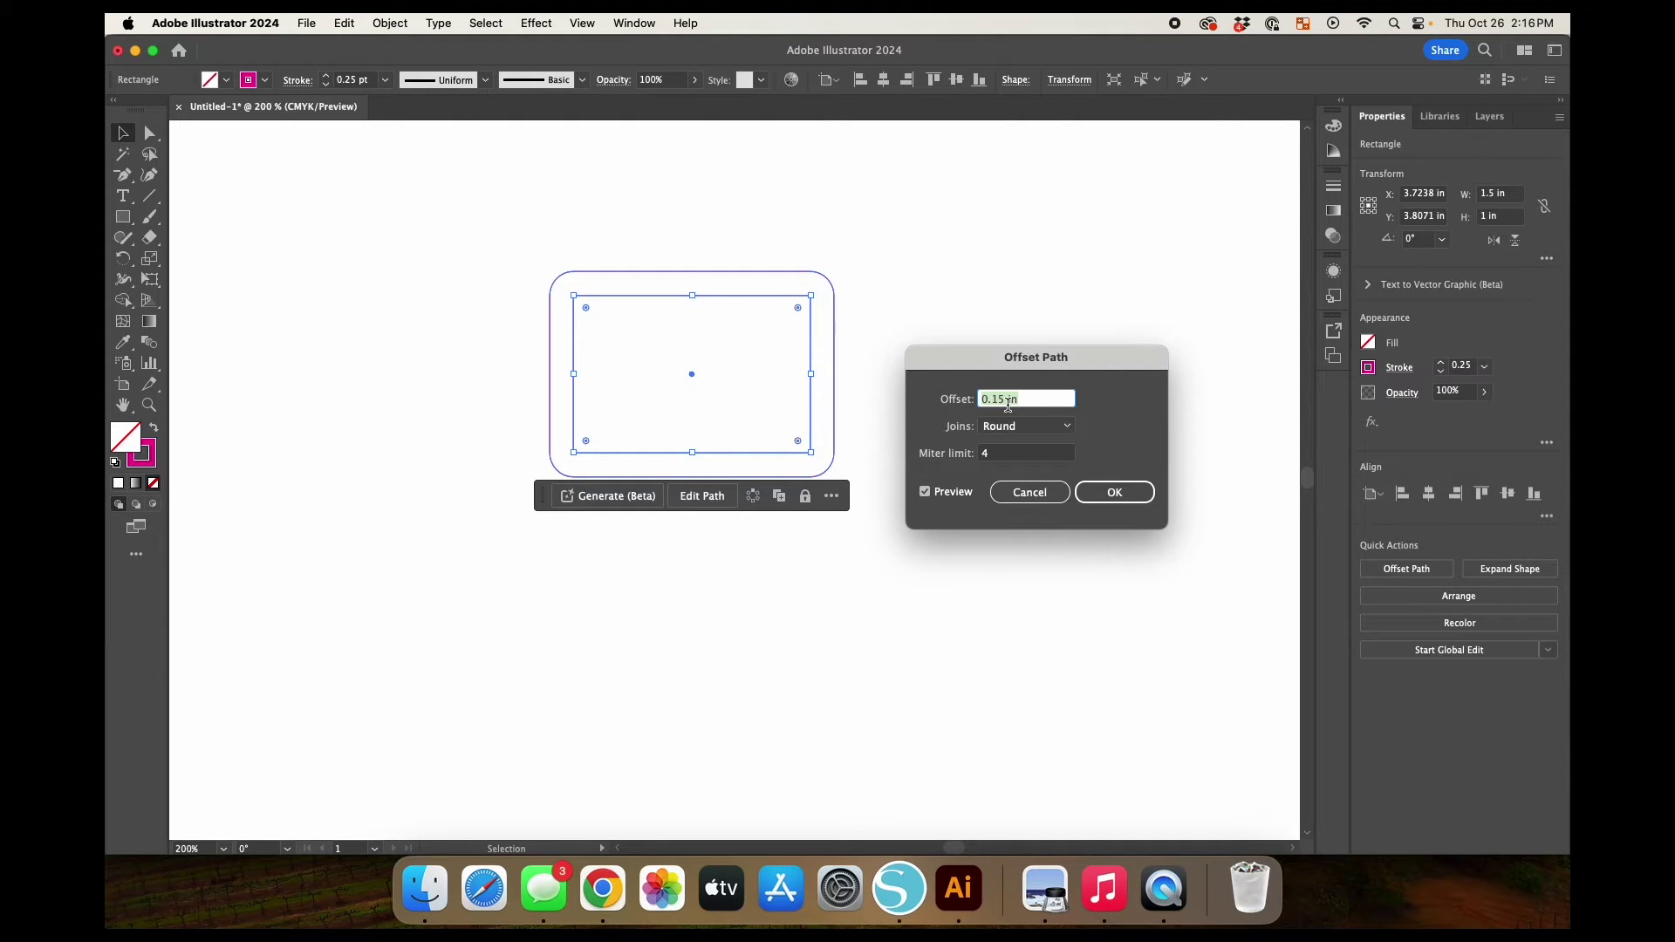
text(0.035)
key(Tab)
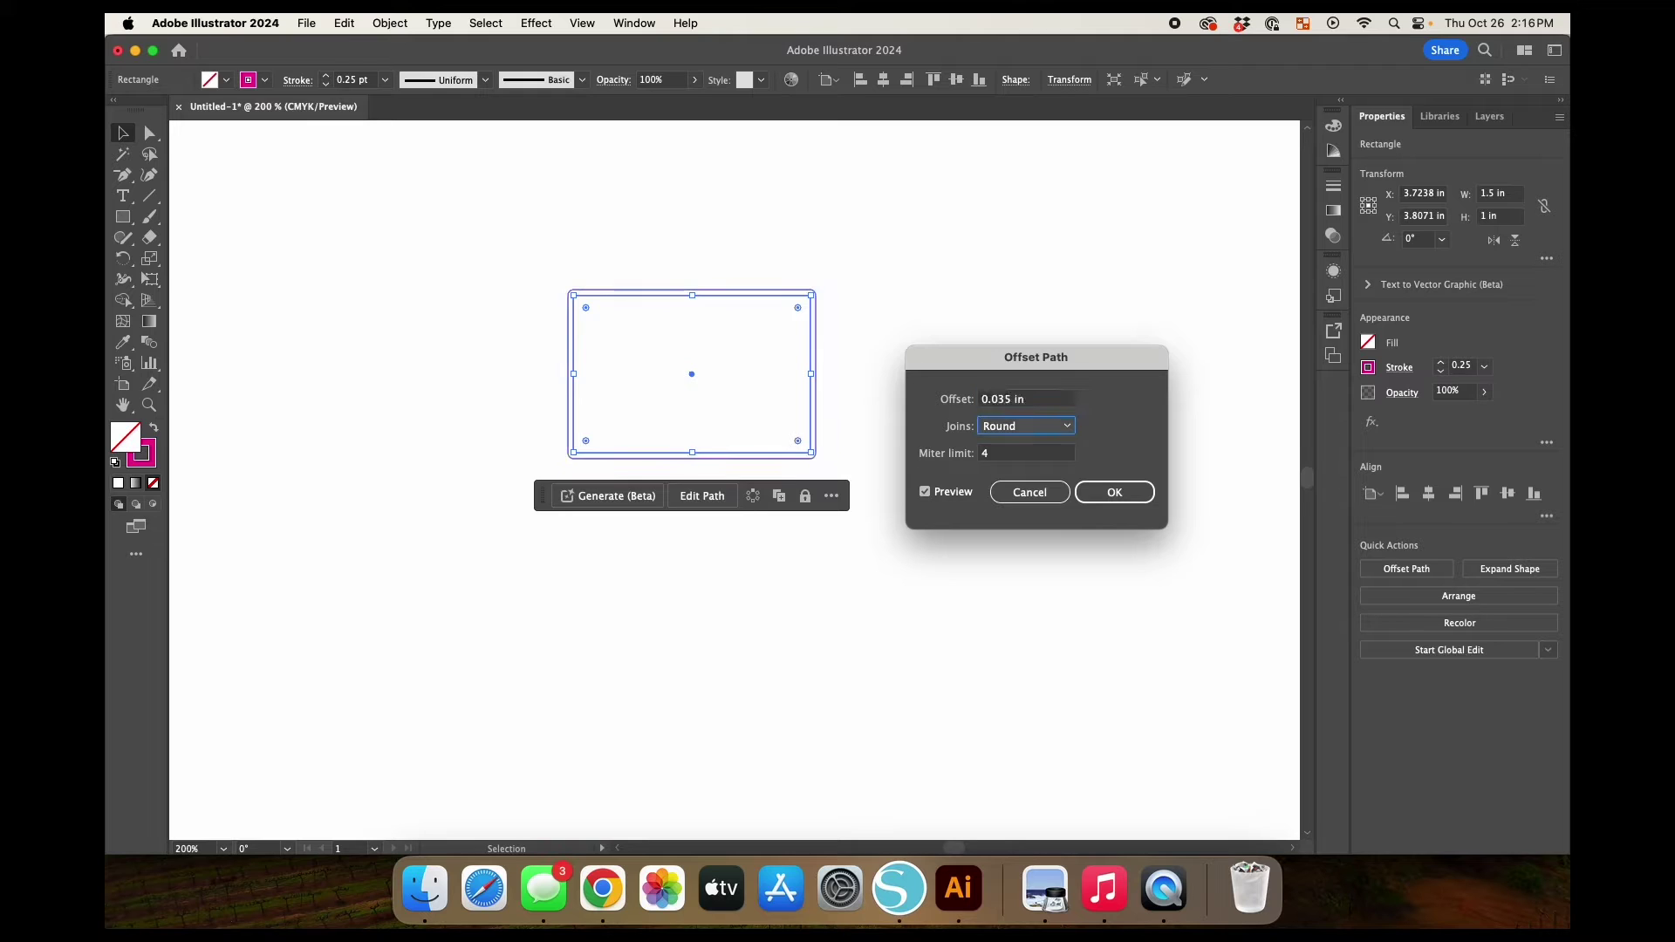
click(1067, 427)
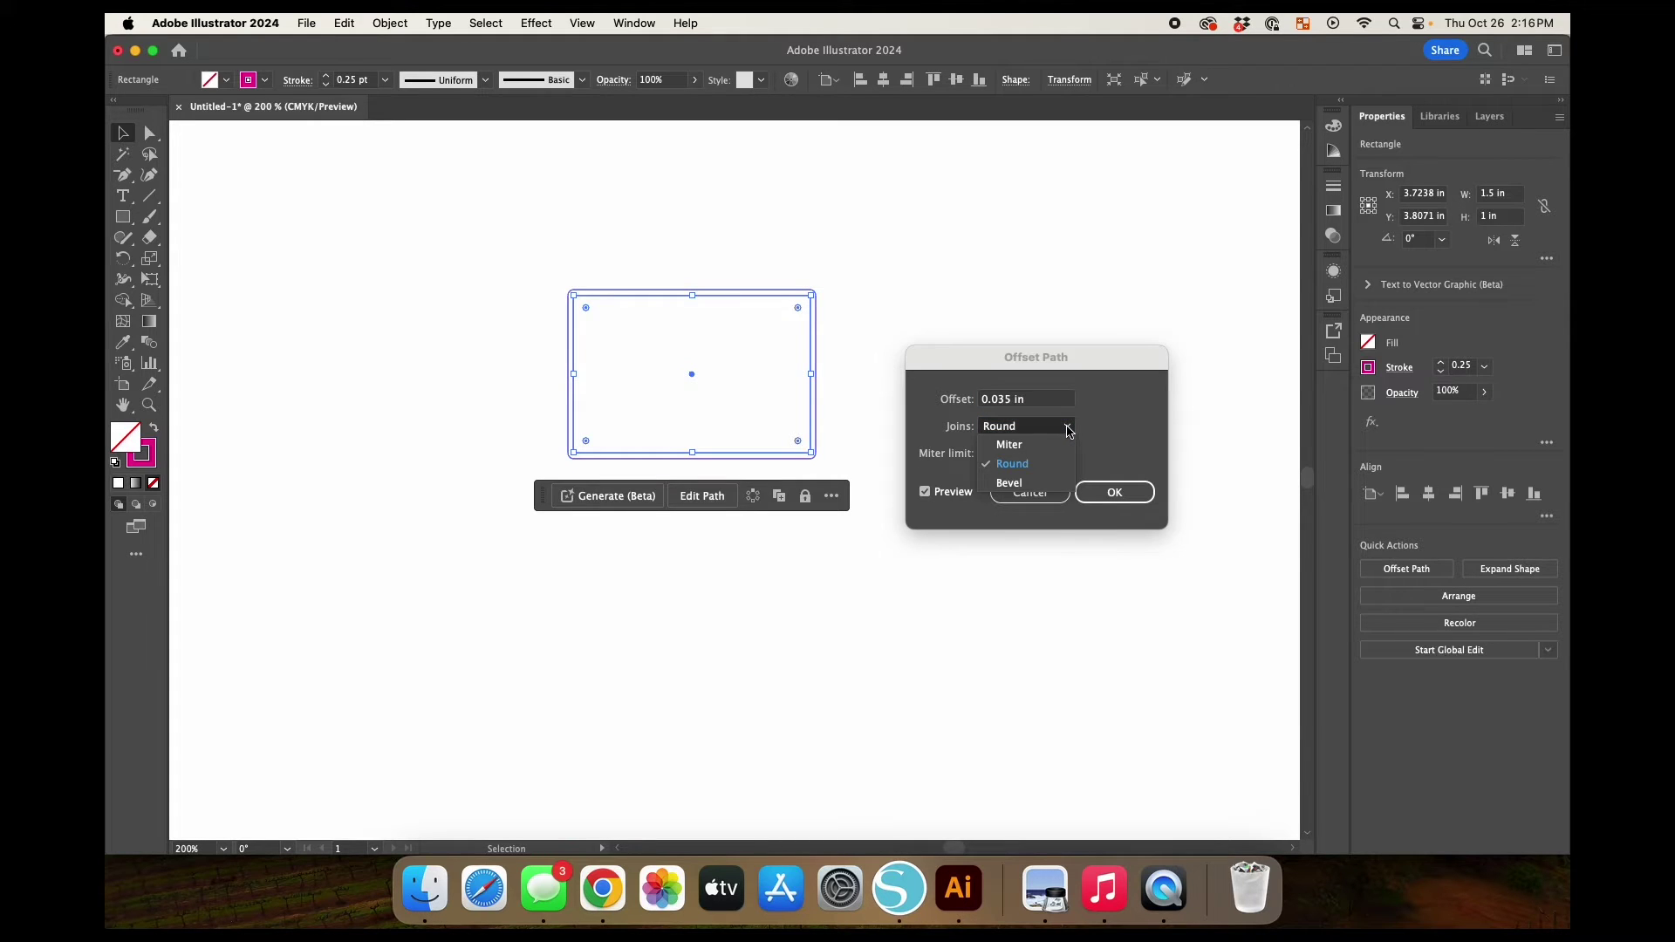
click(1109, 416)
Switch the joins to Miter, settle the offset at 0.035 in, and create the outline.
click(999, 399)
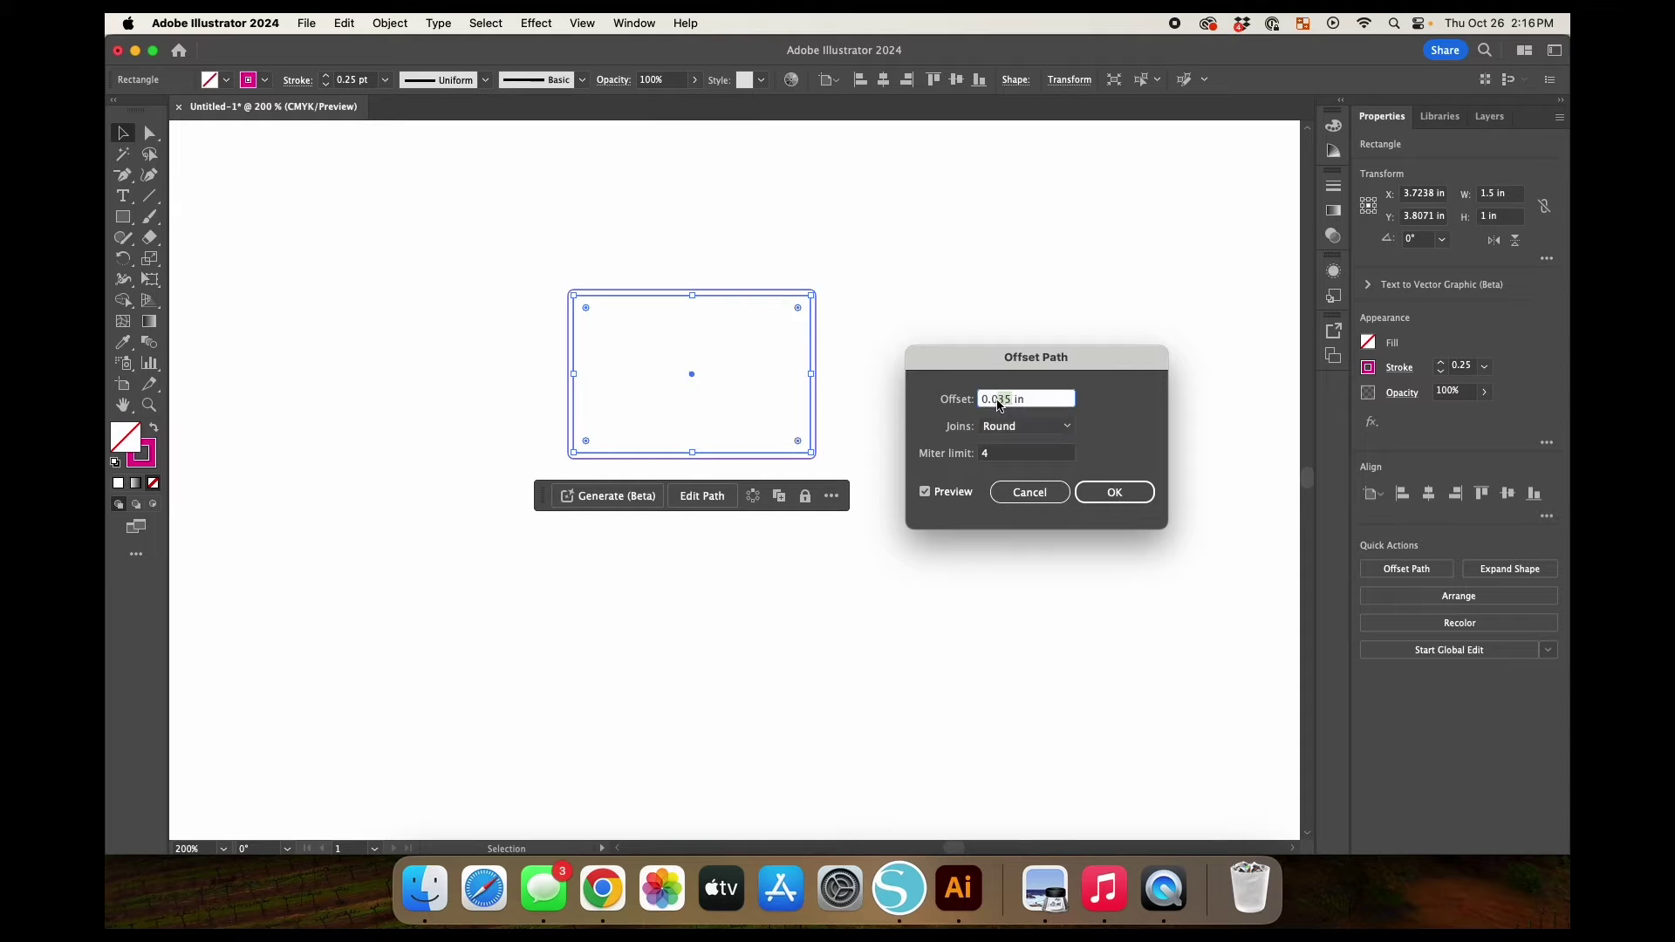
double_click(999, 401)
text(0.1)
key(Tab)
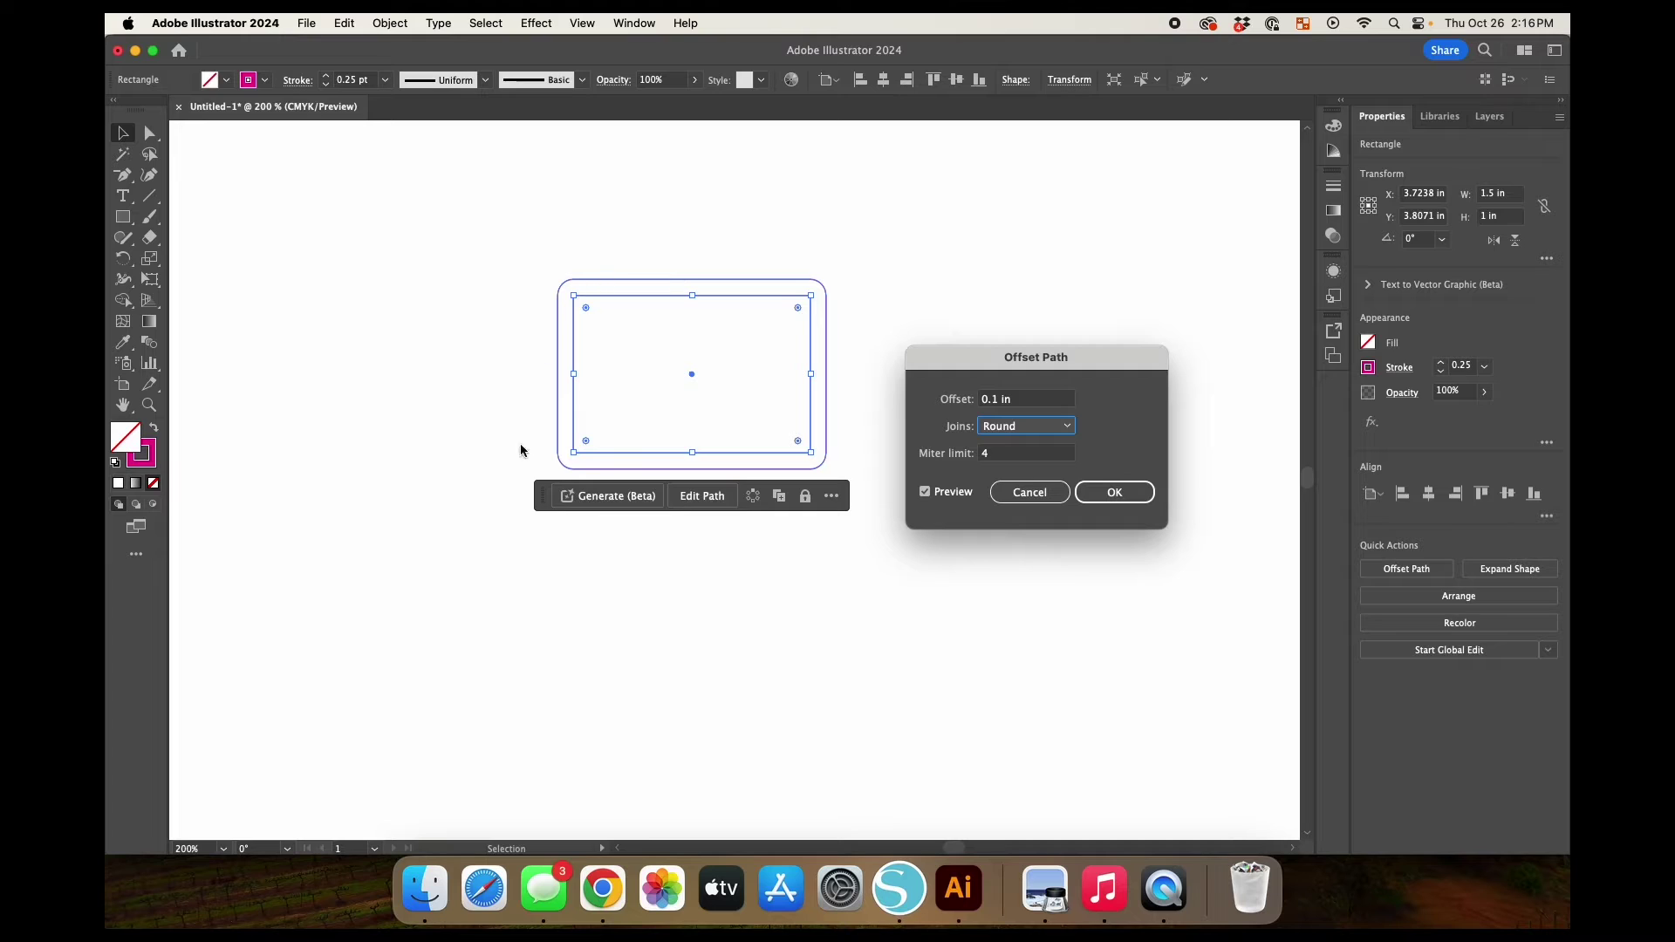
click(1041, 425)
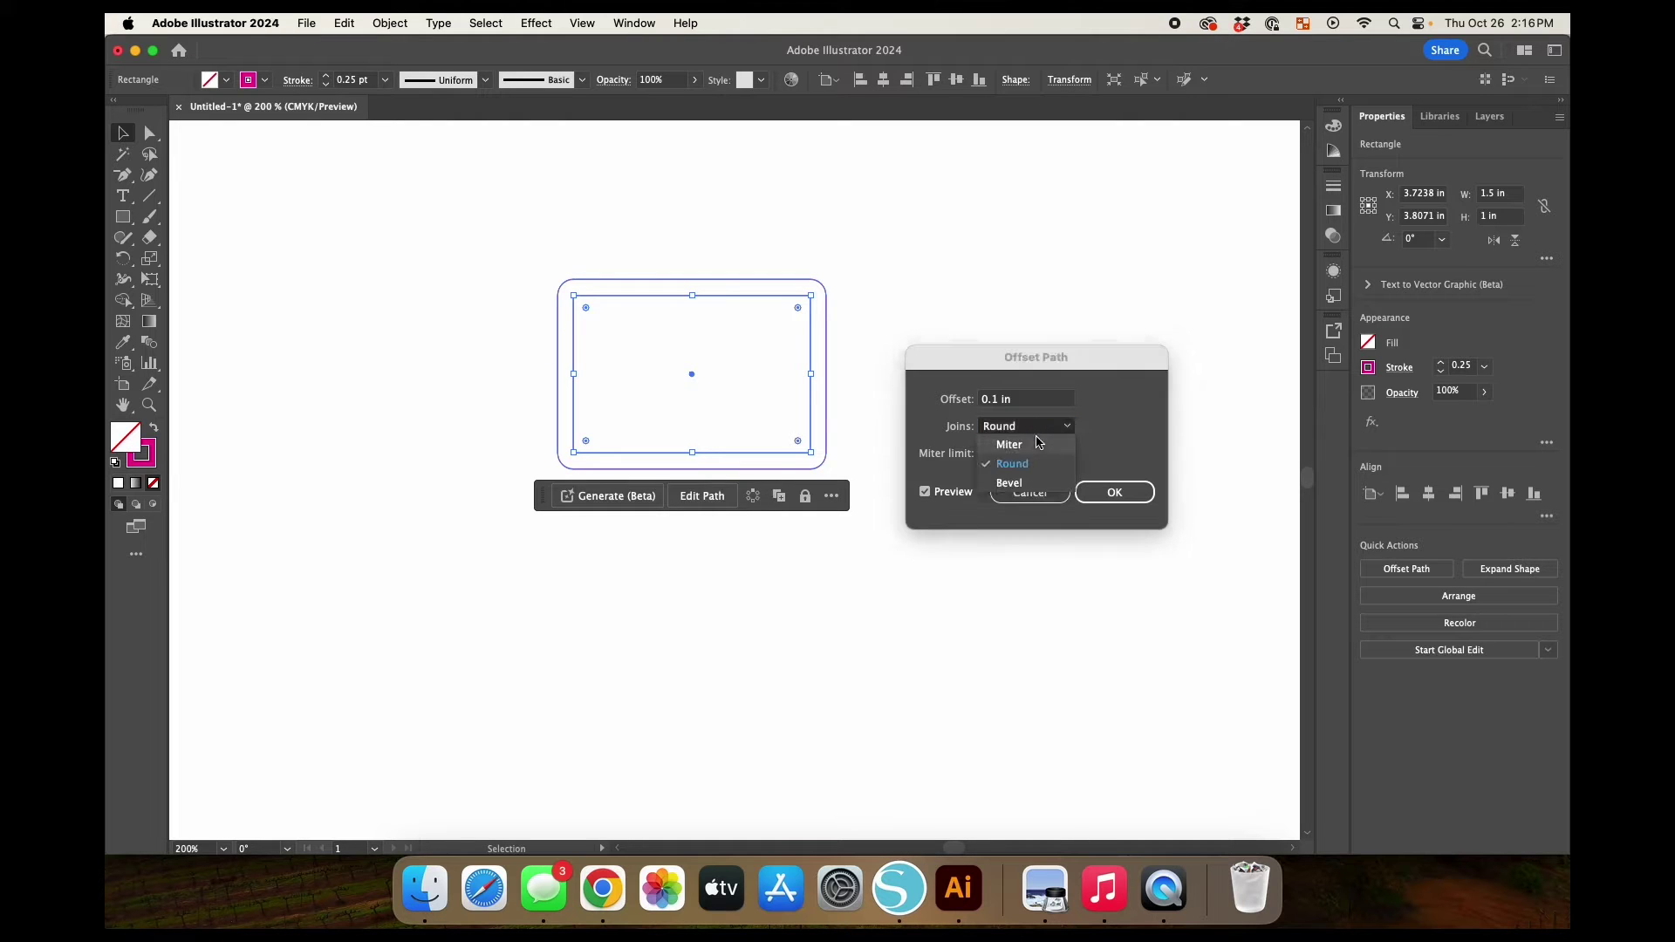
click(1040, 445)
double_click(1002, 402)
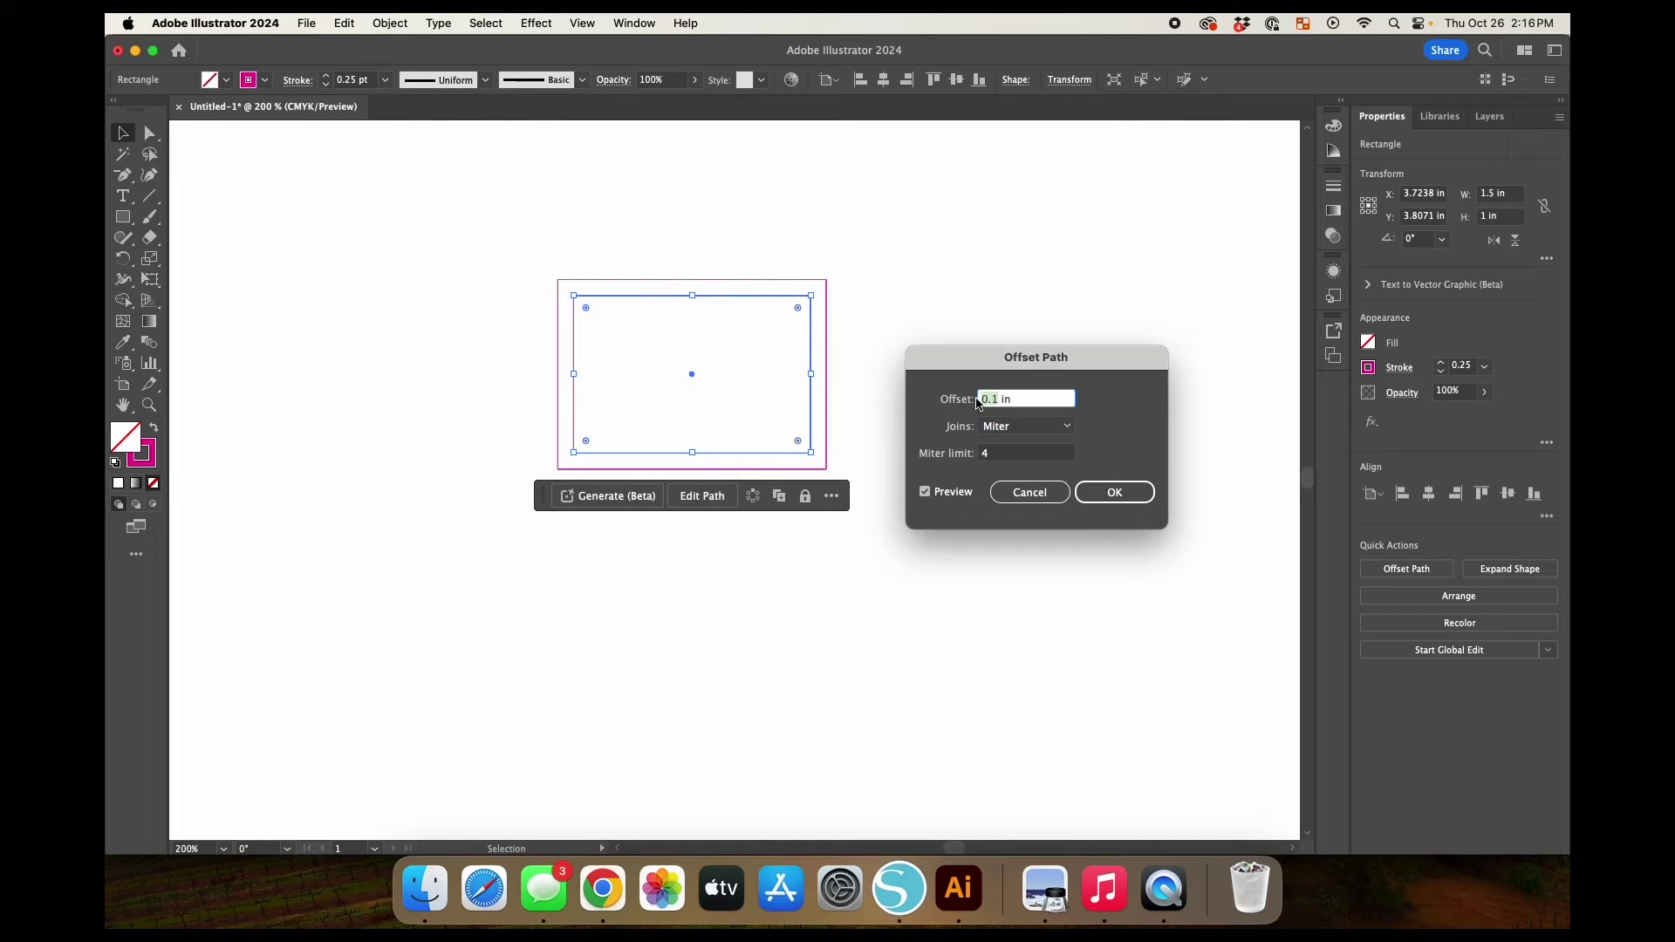
text(0.35)
key(Tab)
click(998, 398)
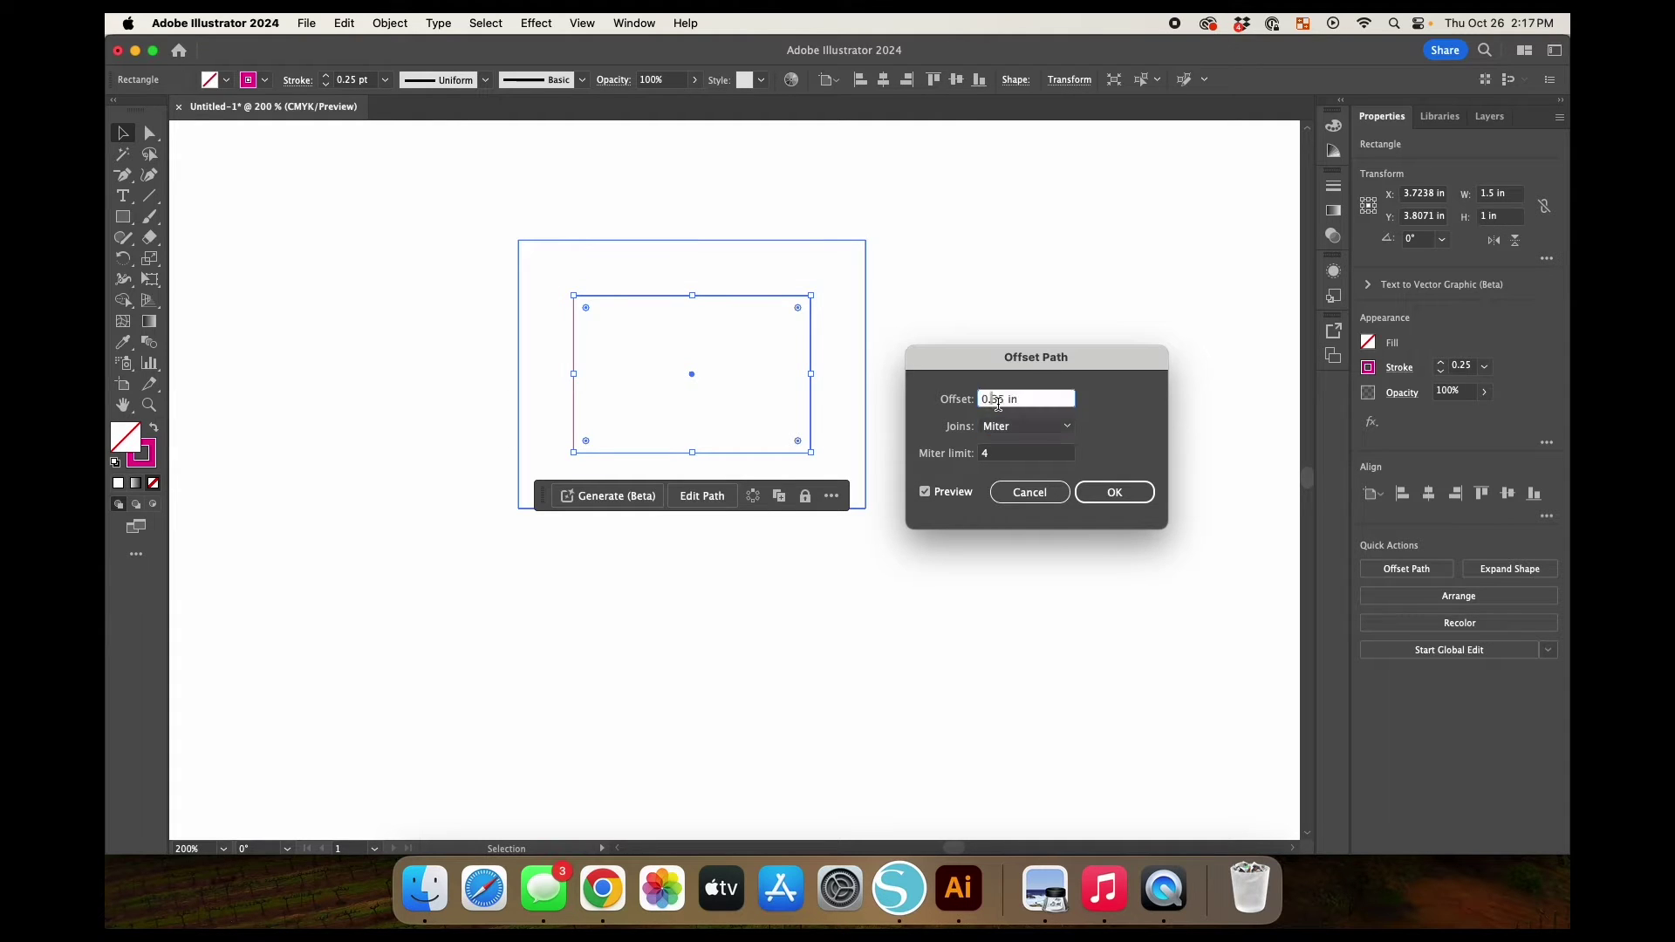
text(03)
key(Tab)
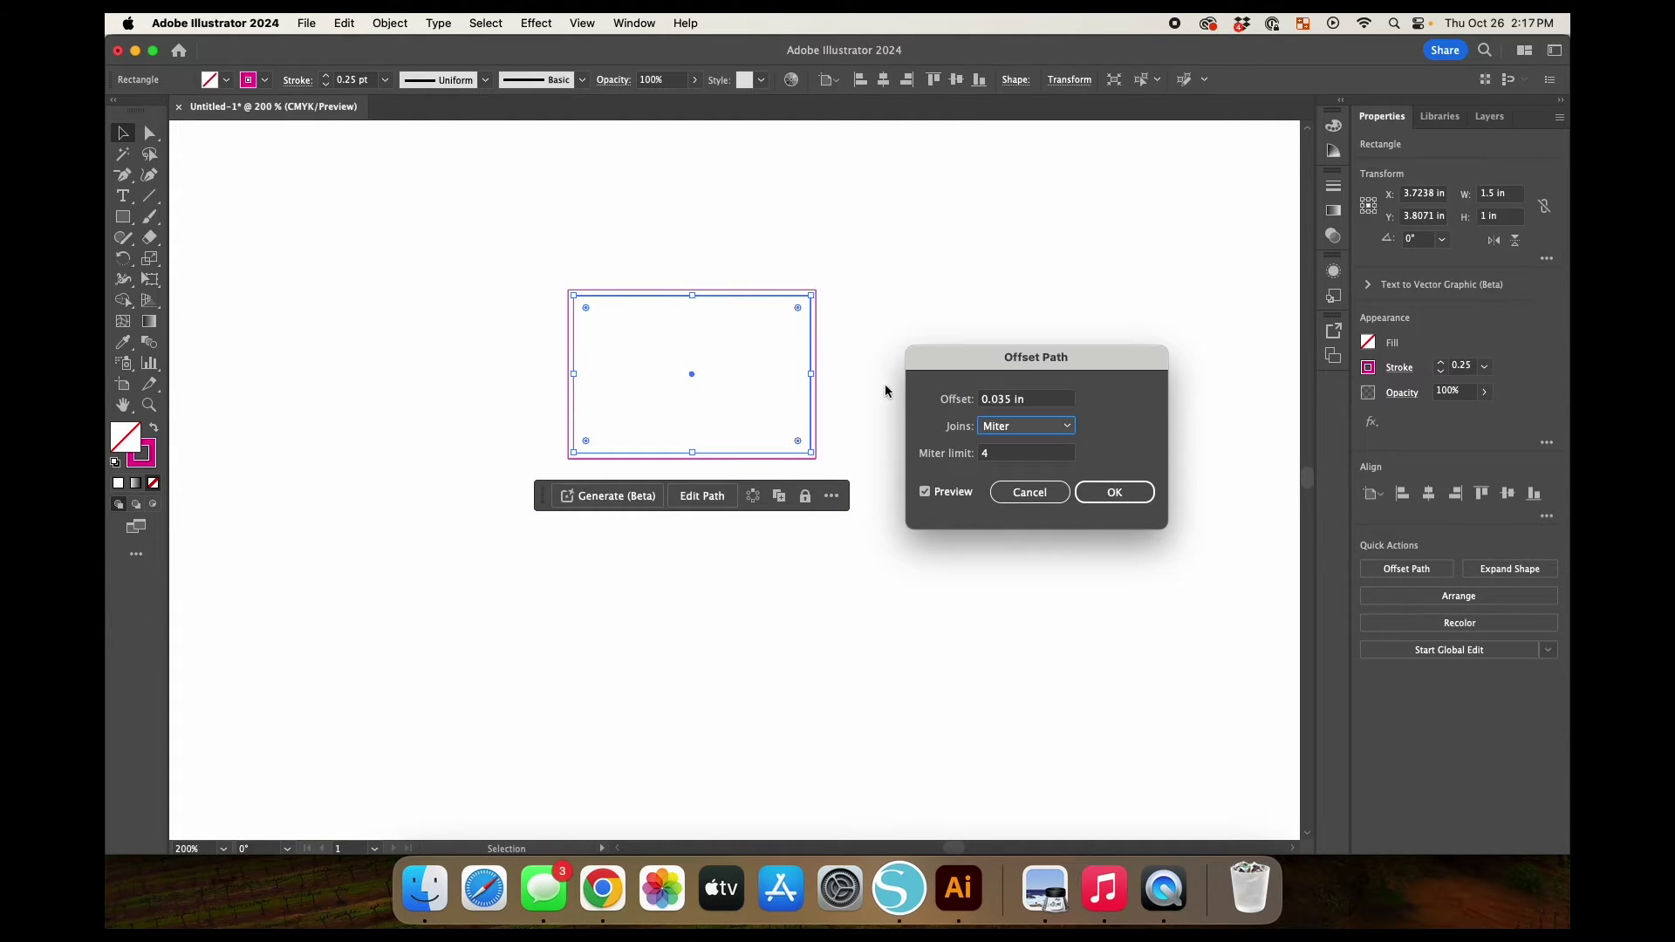
click(1149, 501)
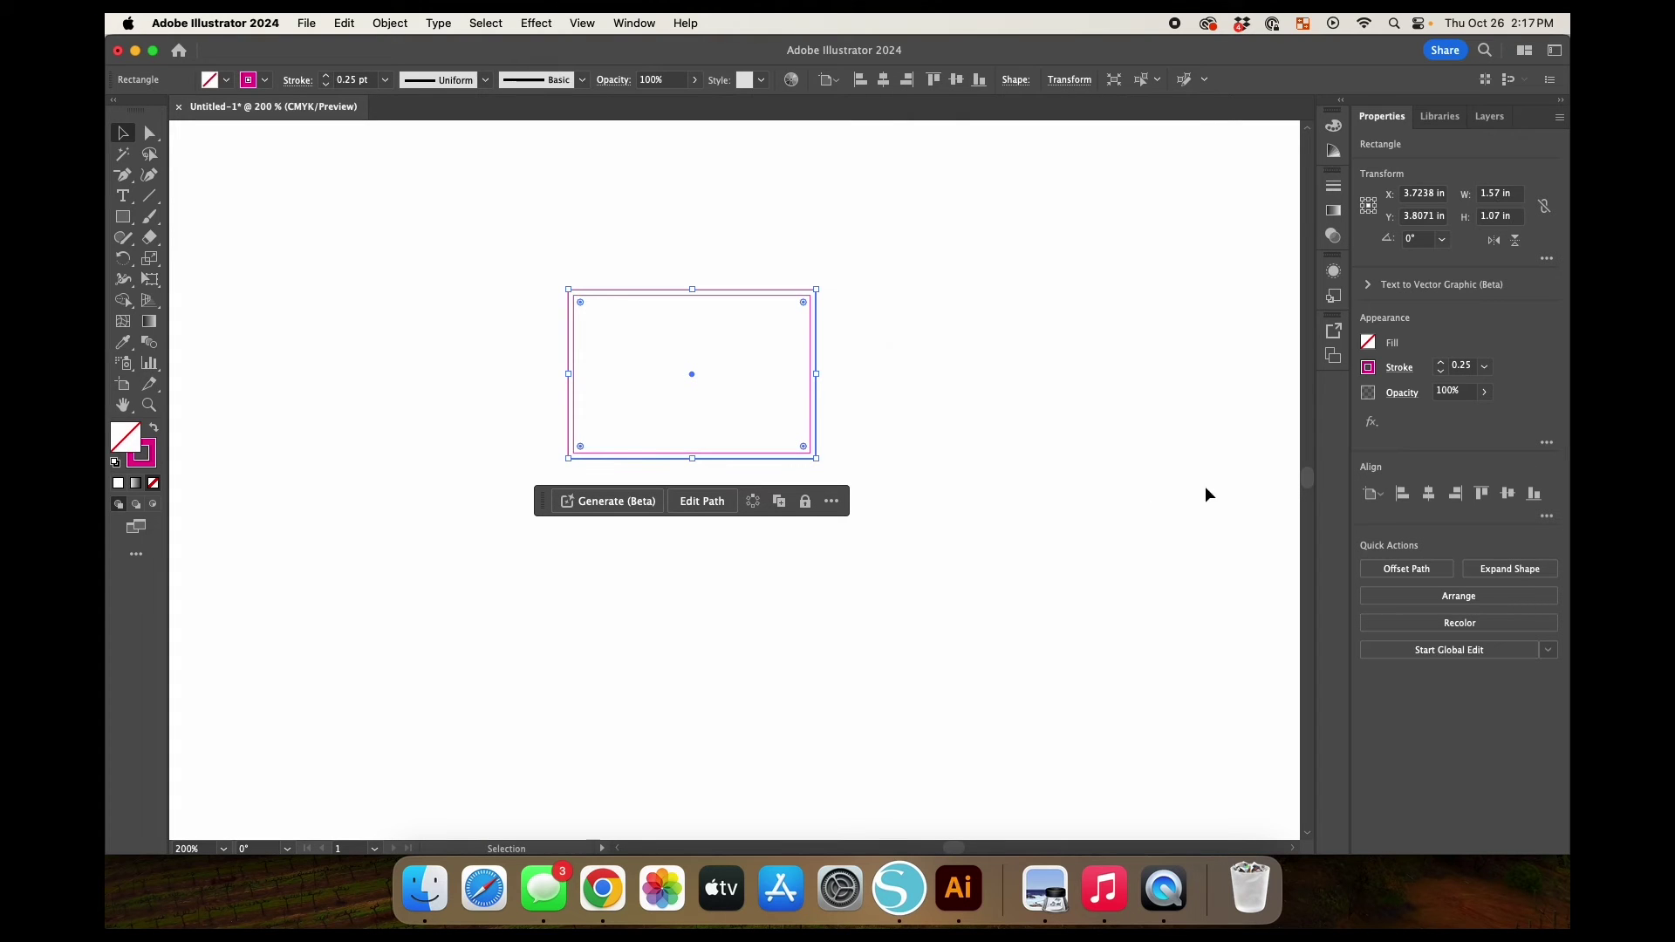
Fill the 1.57 × 1.07 in offset shape light green and set its stroke to None.
click(1374, 345)
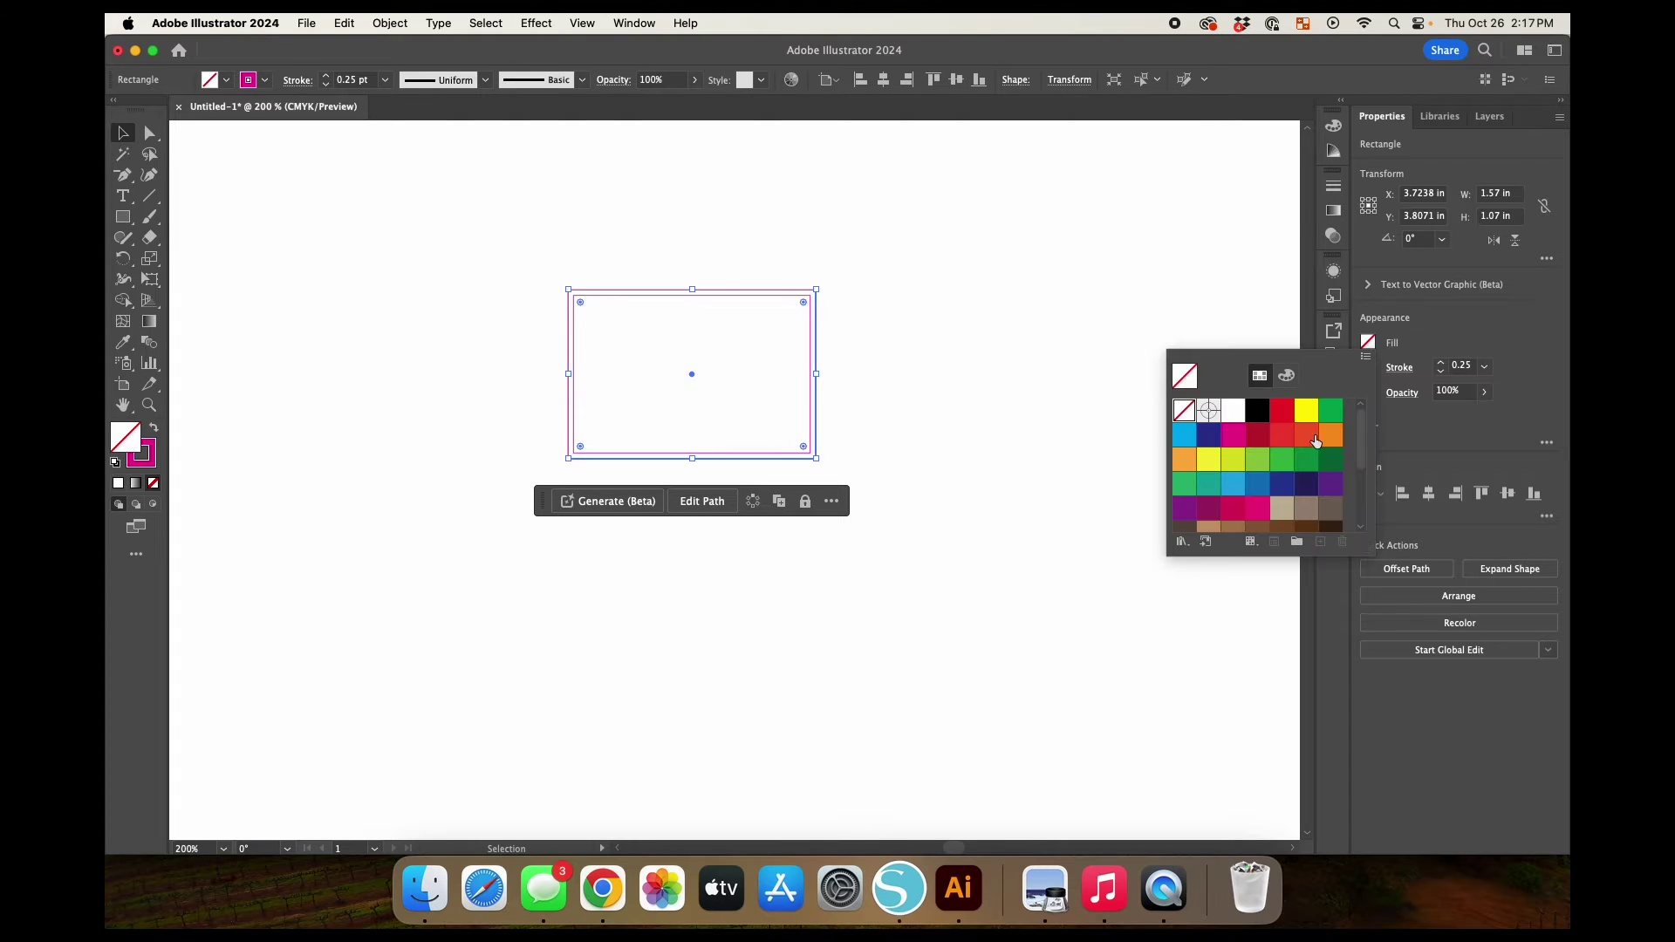
click(1257, 459)
click(382, 243)
click(382, 242)
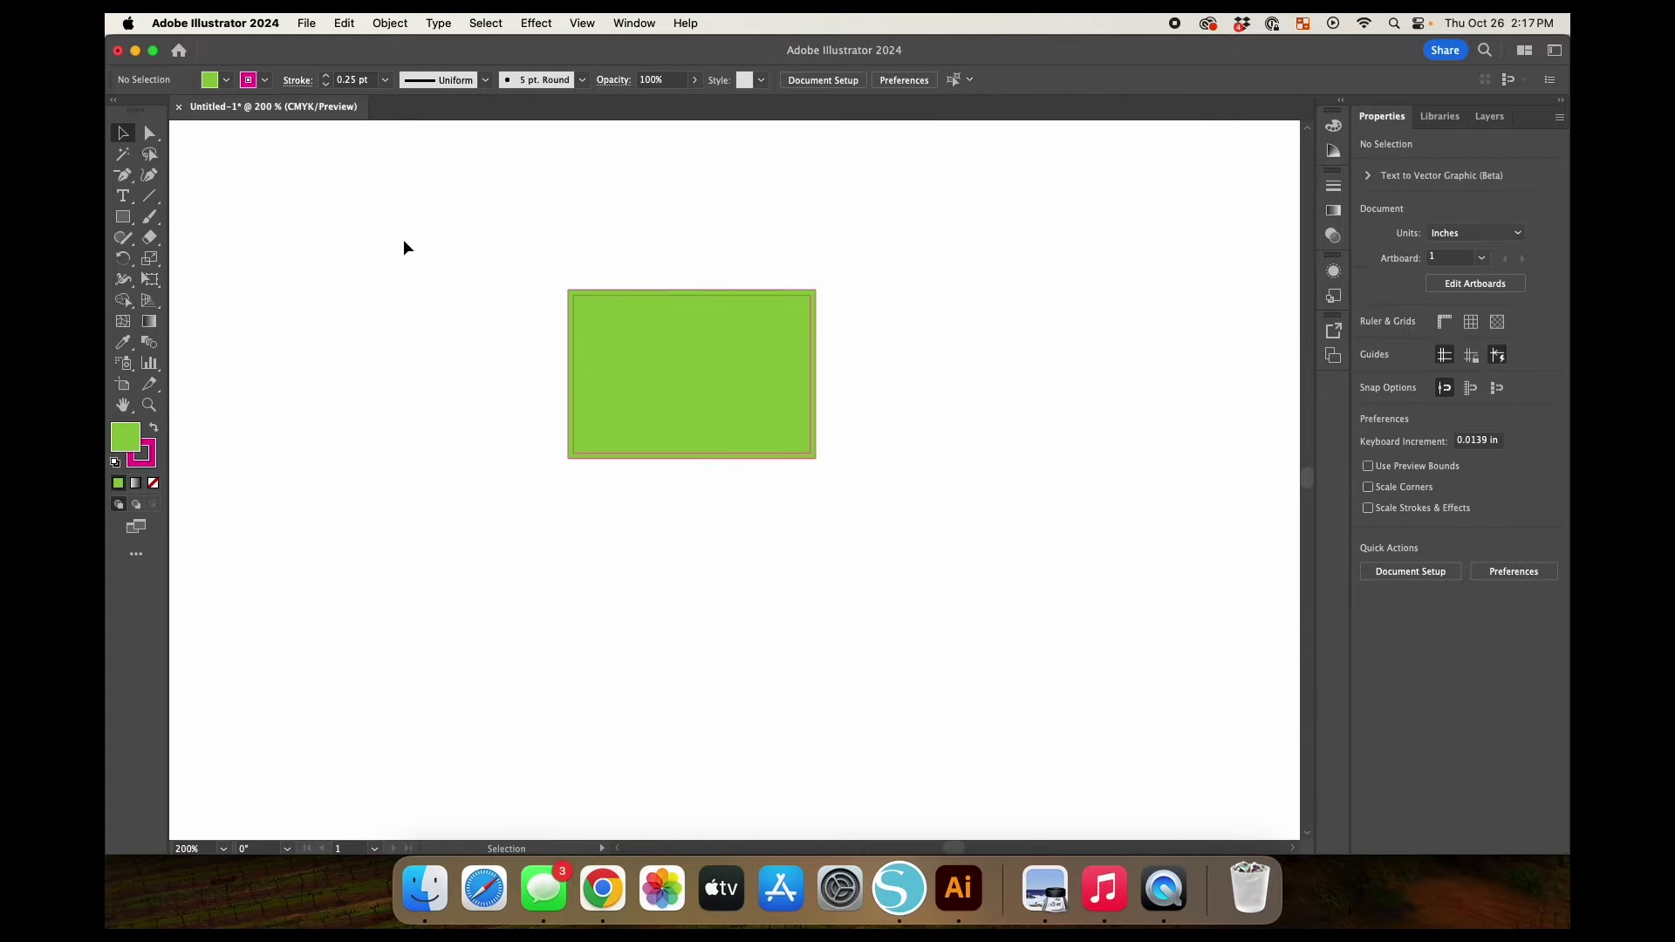
click(772, 392)
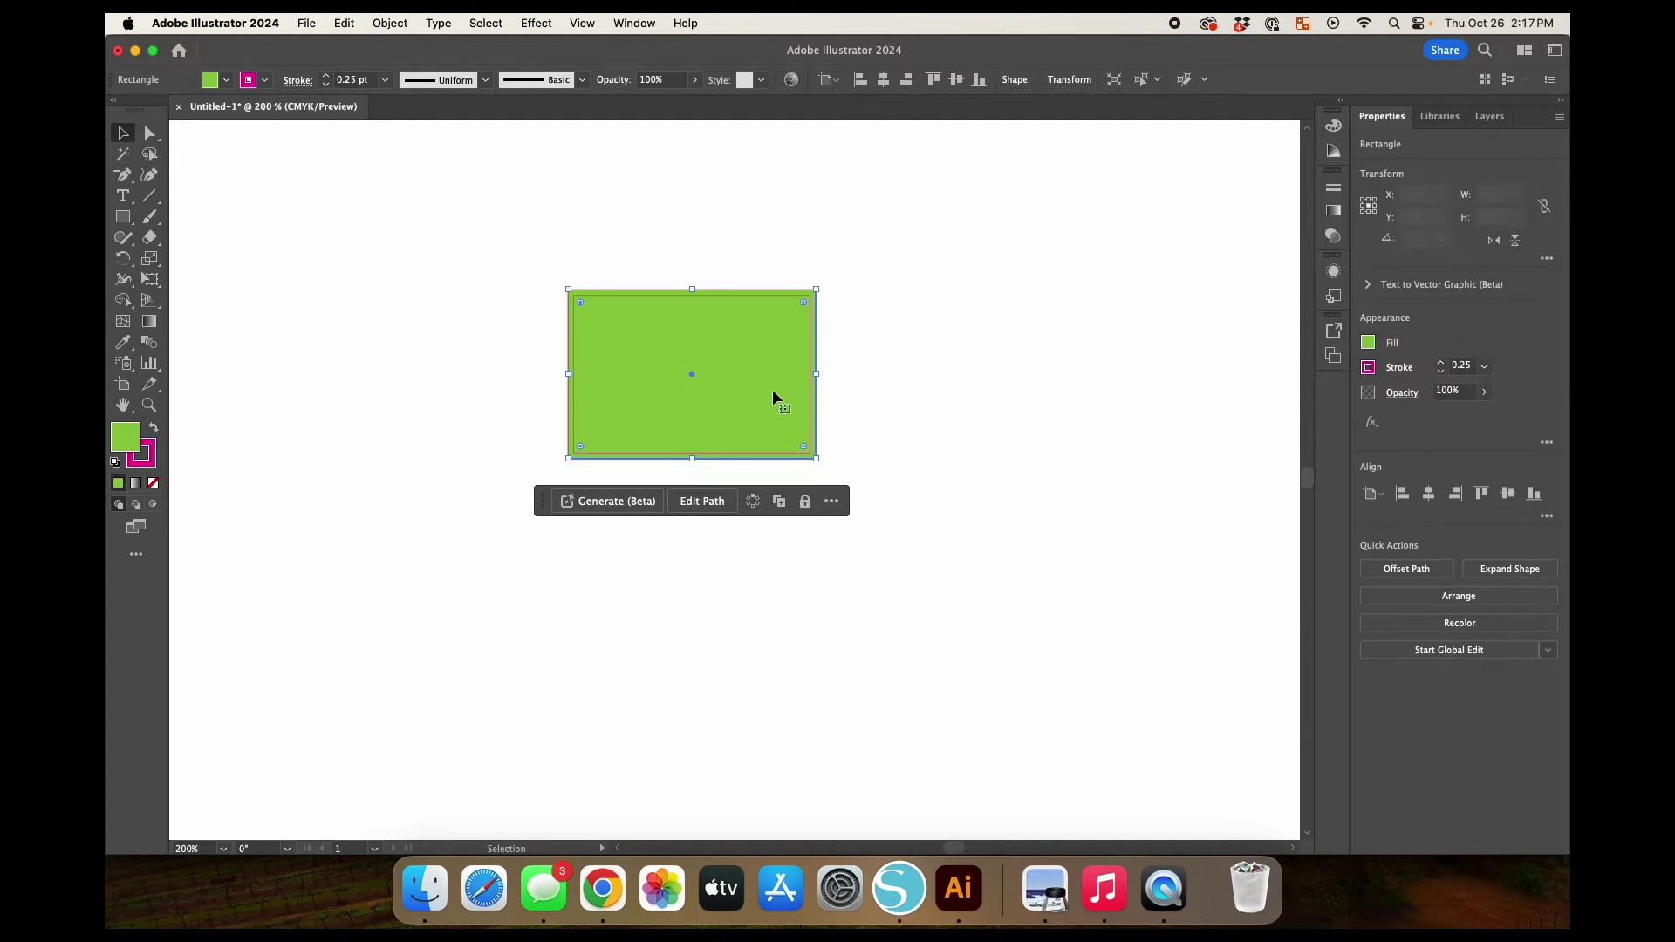
click(1369, 369)
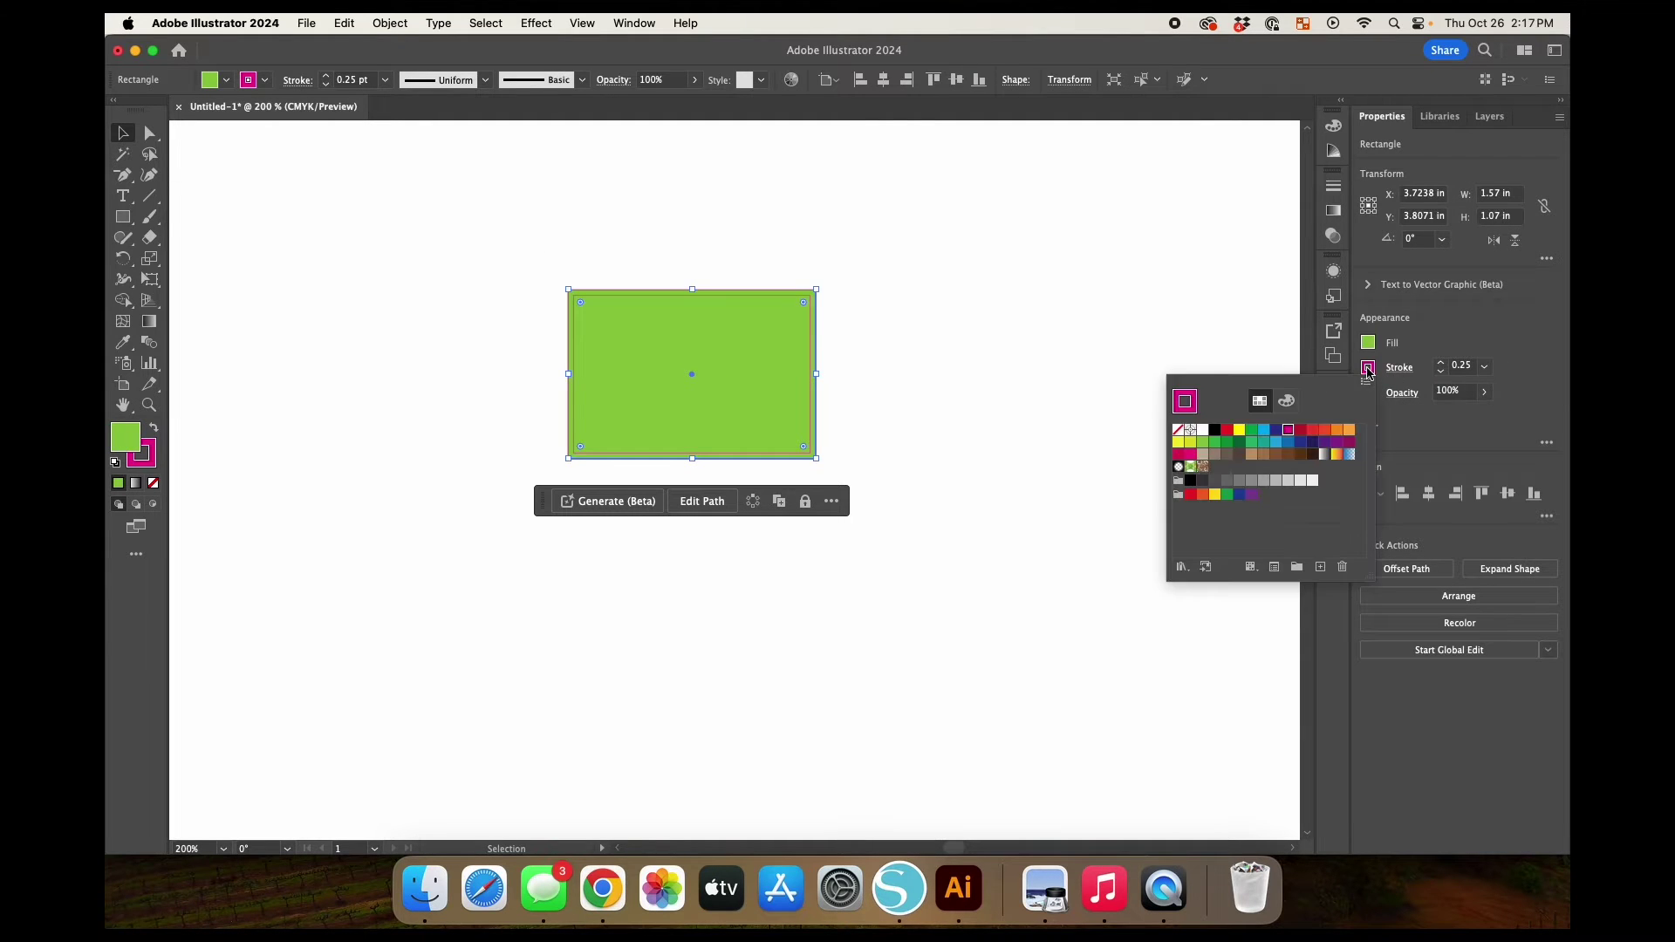
click(1179, 431)
click(910, 374)
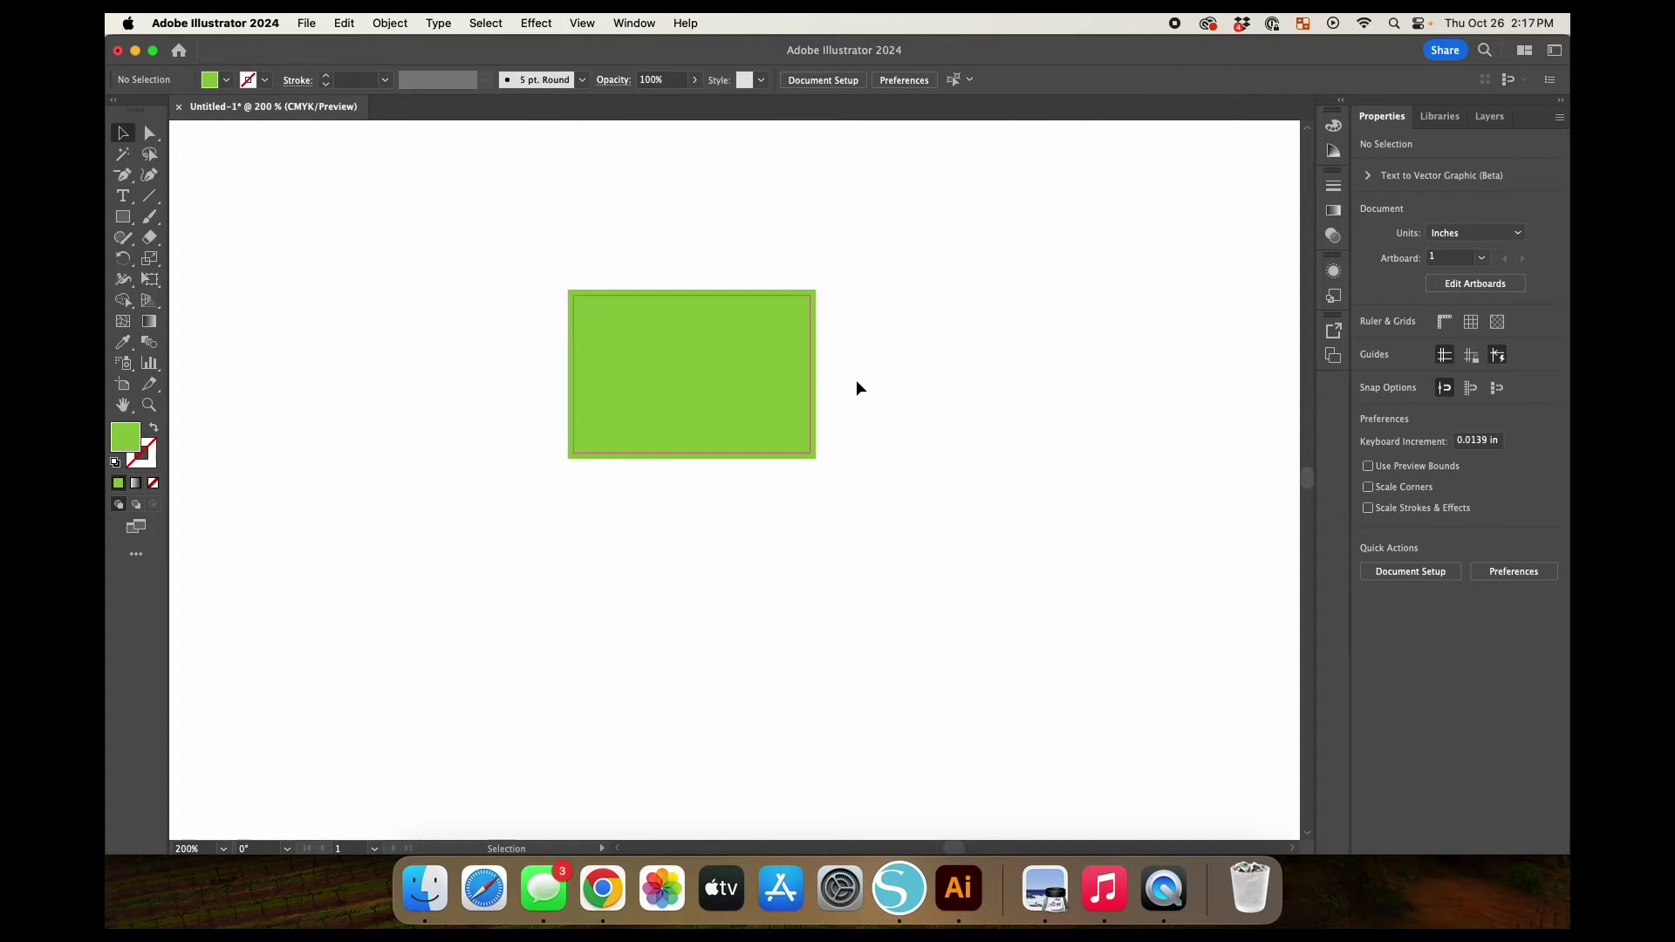
click(811, 370)
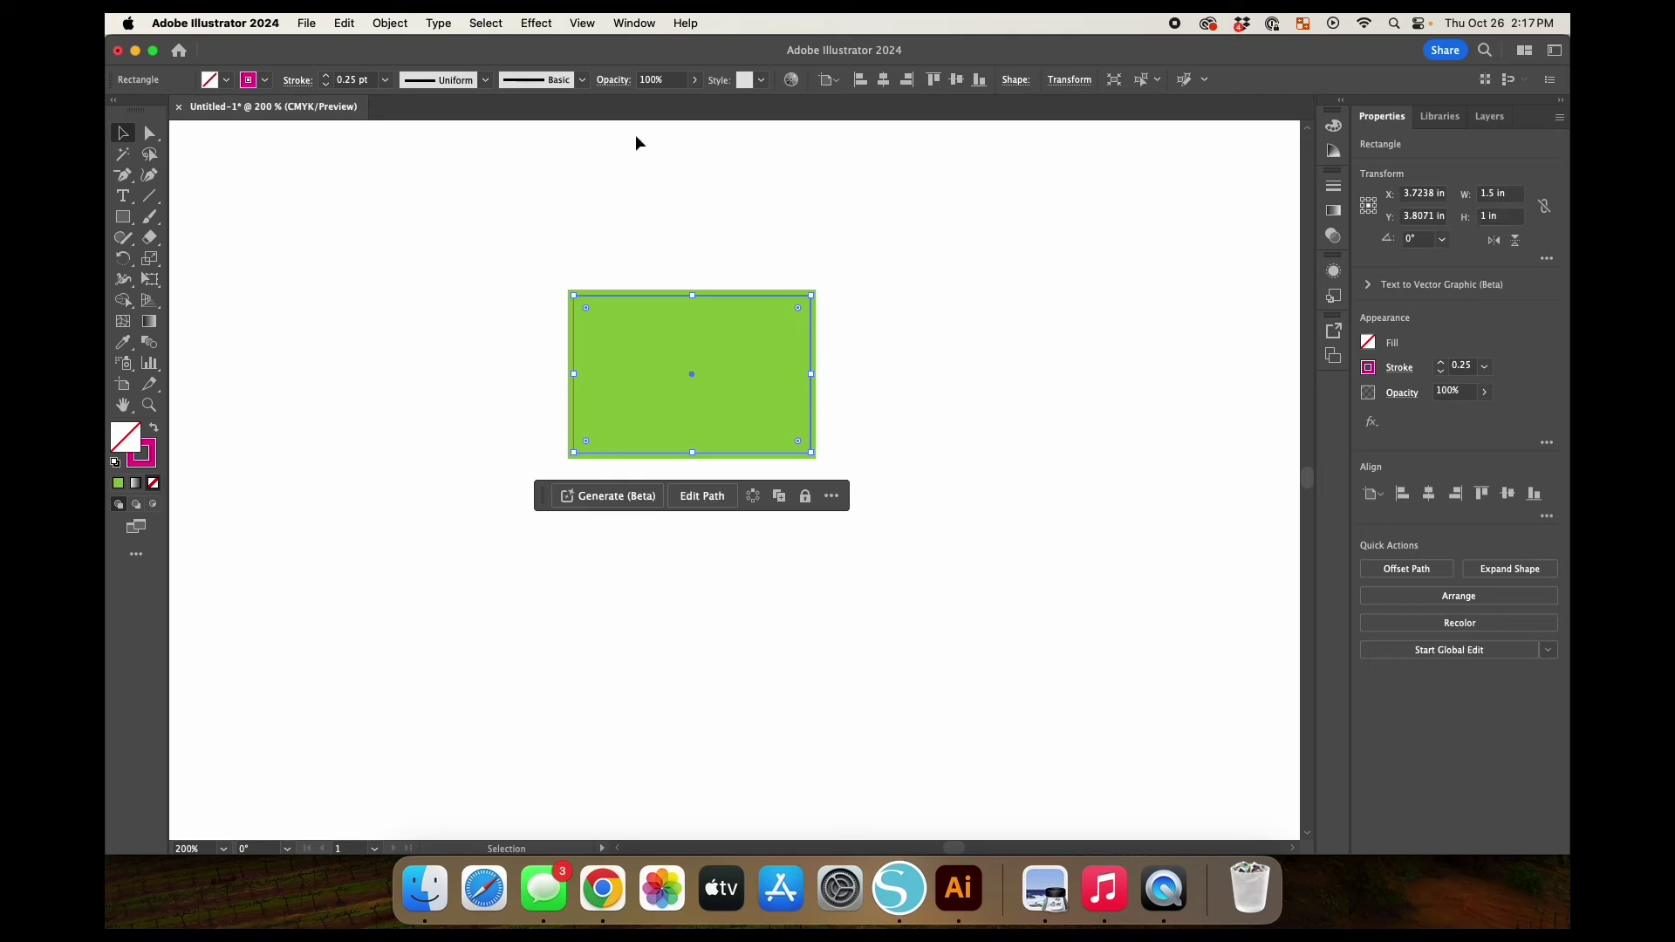
Create a −0.1 in Offset Path inside the cut rectangle.
click(390, 21)
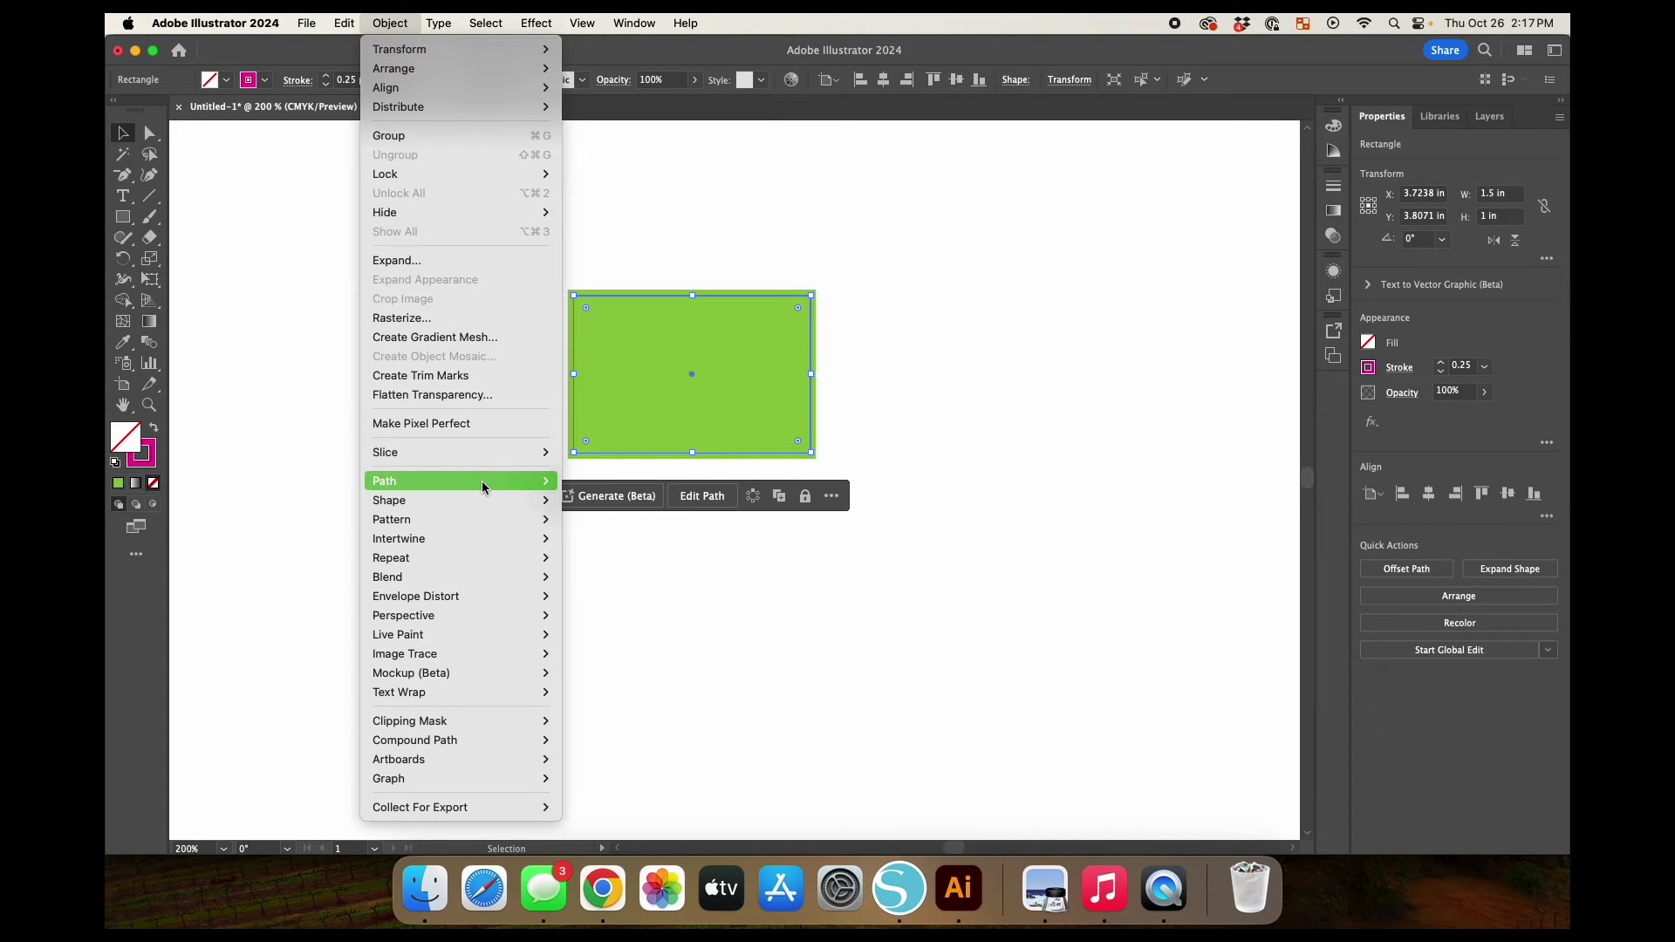
mouse_move(484, 480)
click(644, 546)
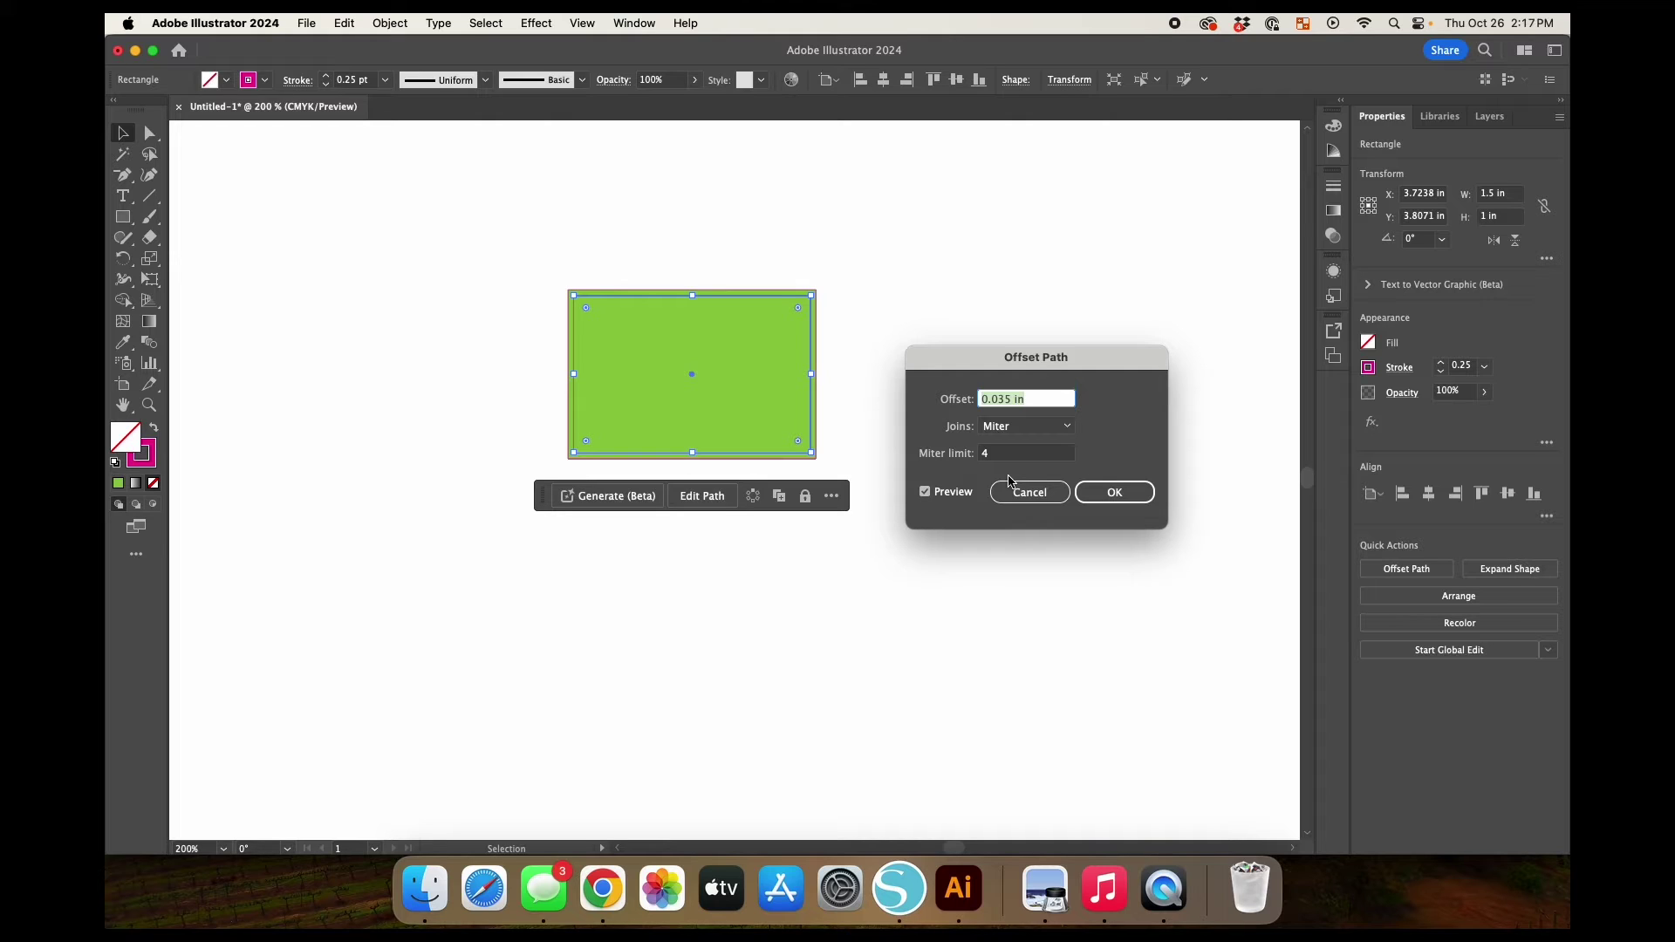
text(-0.1)
key(Tab)
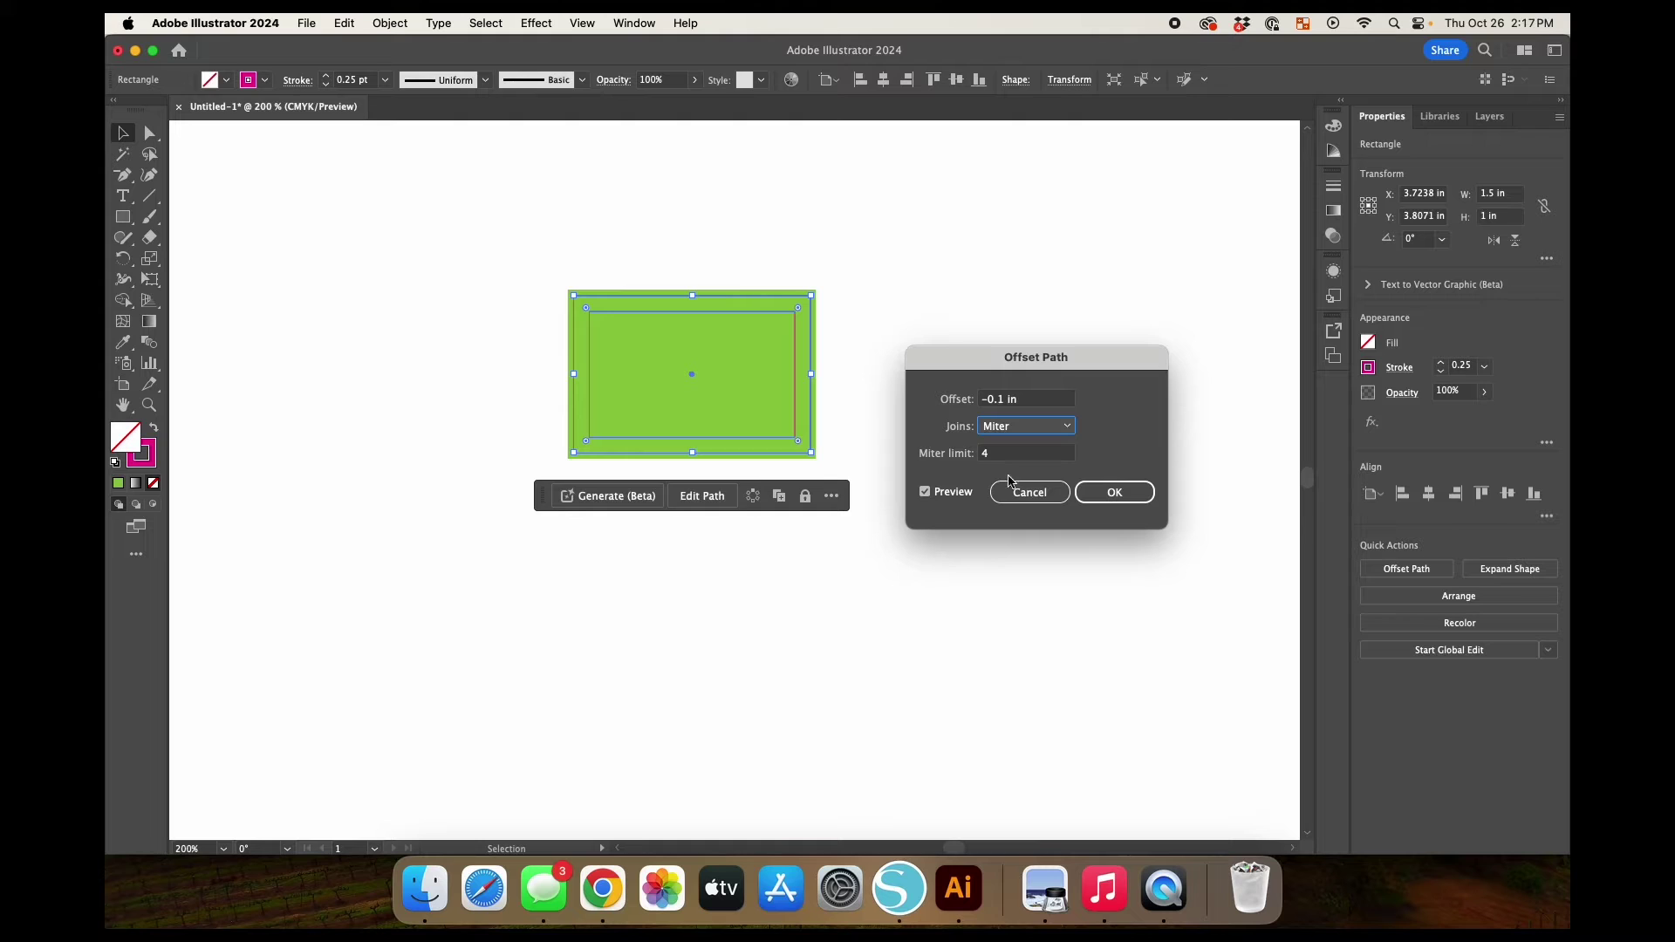
click(1114, 492)
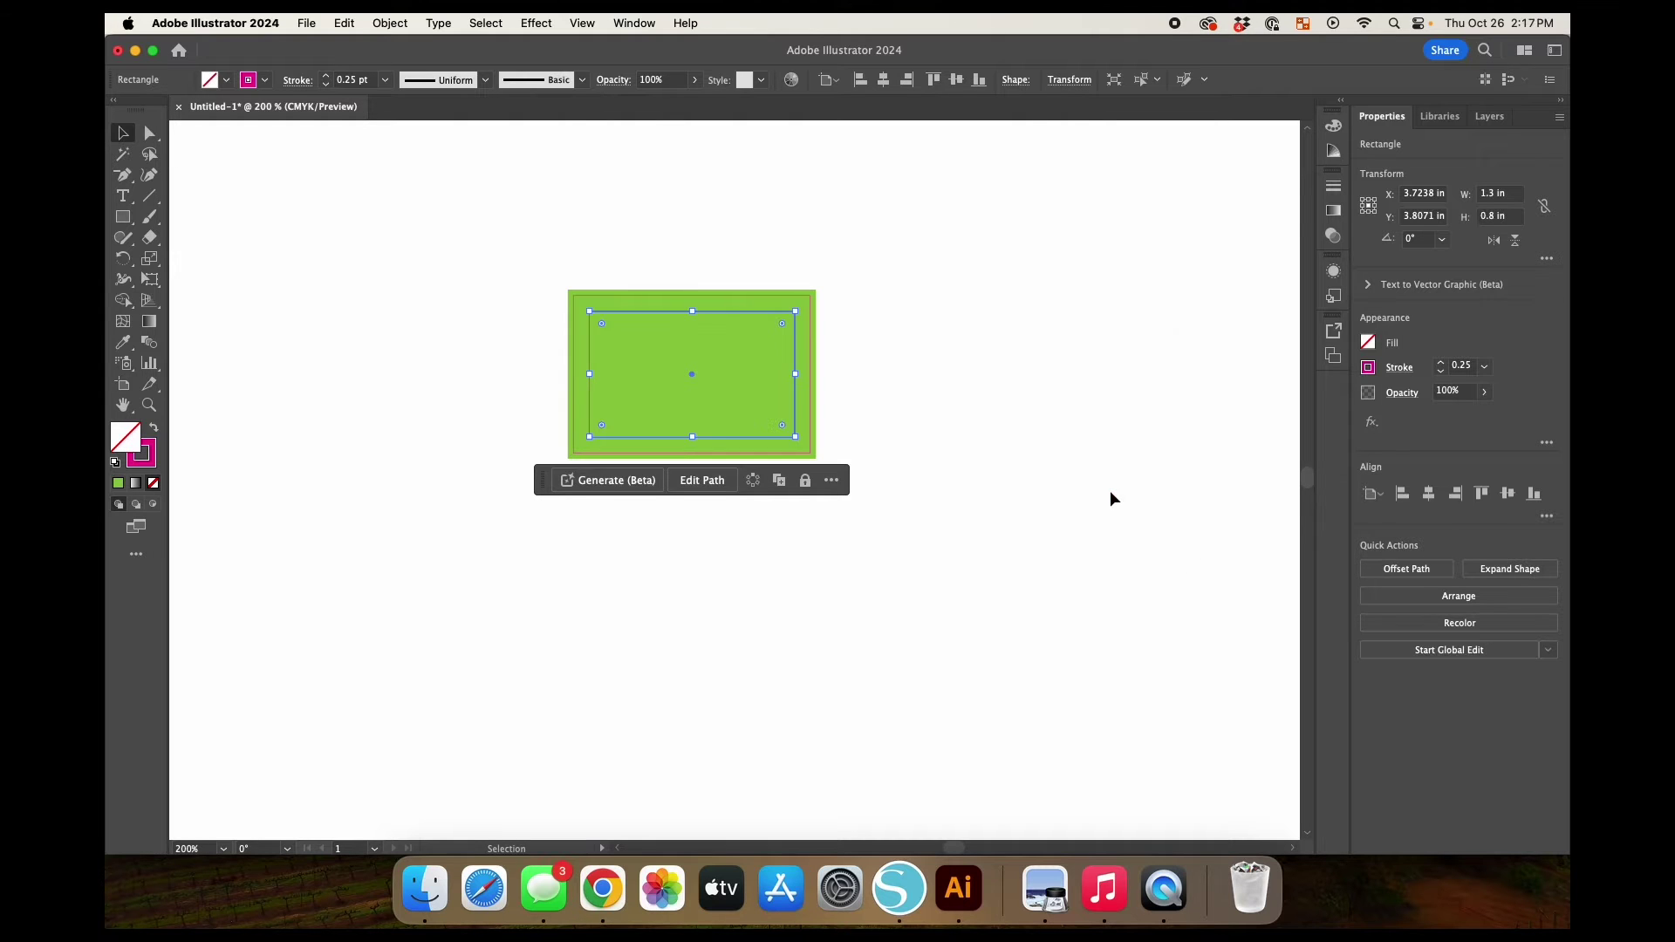
Fill the 1.3 × 0.8 in inset rectangle white with no stroke.
click(1368, 342)
click(1203, 398)
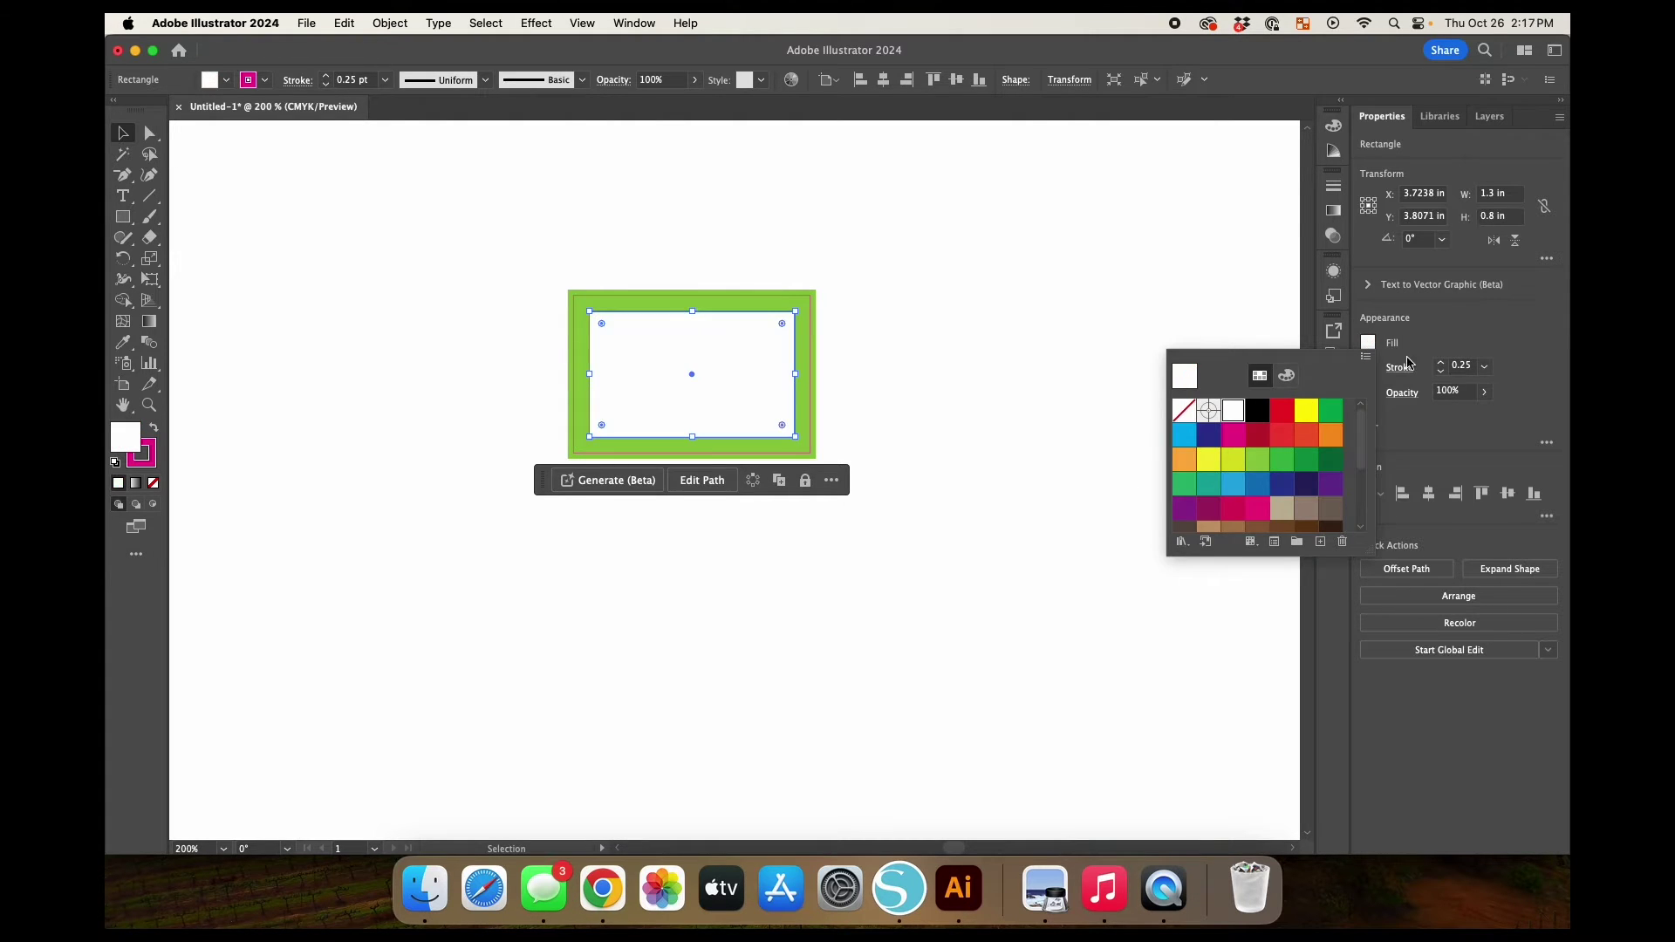
click(1368, 367)
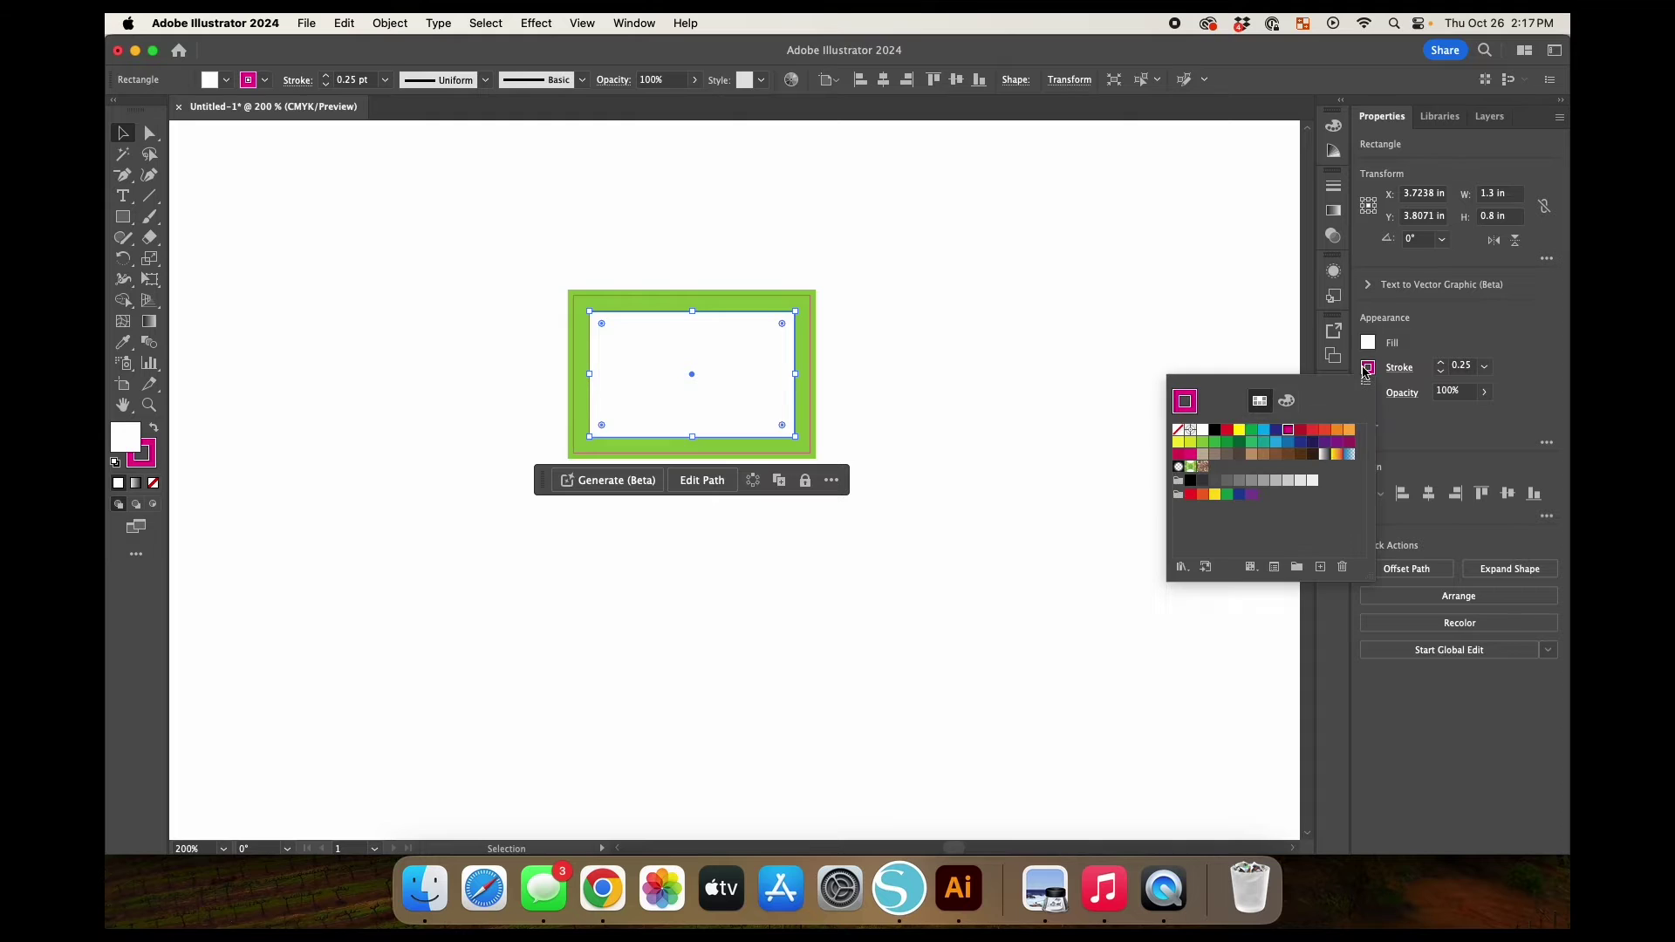
click(1178, 429)
click(1003, 372)
click(981, 371)
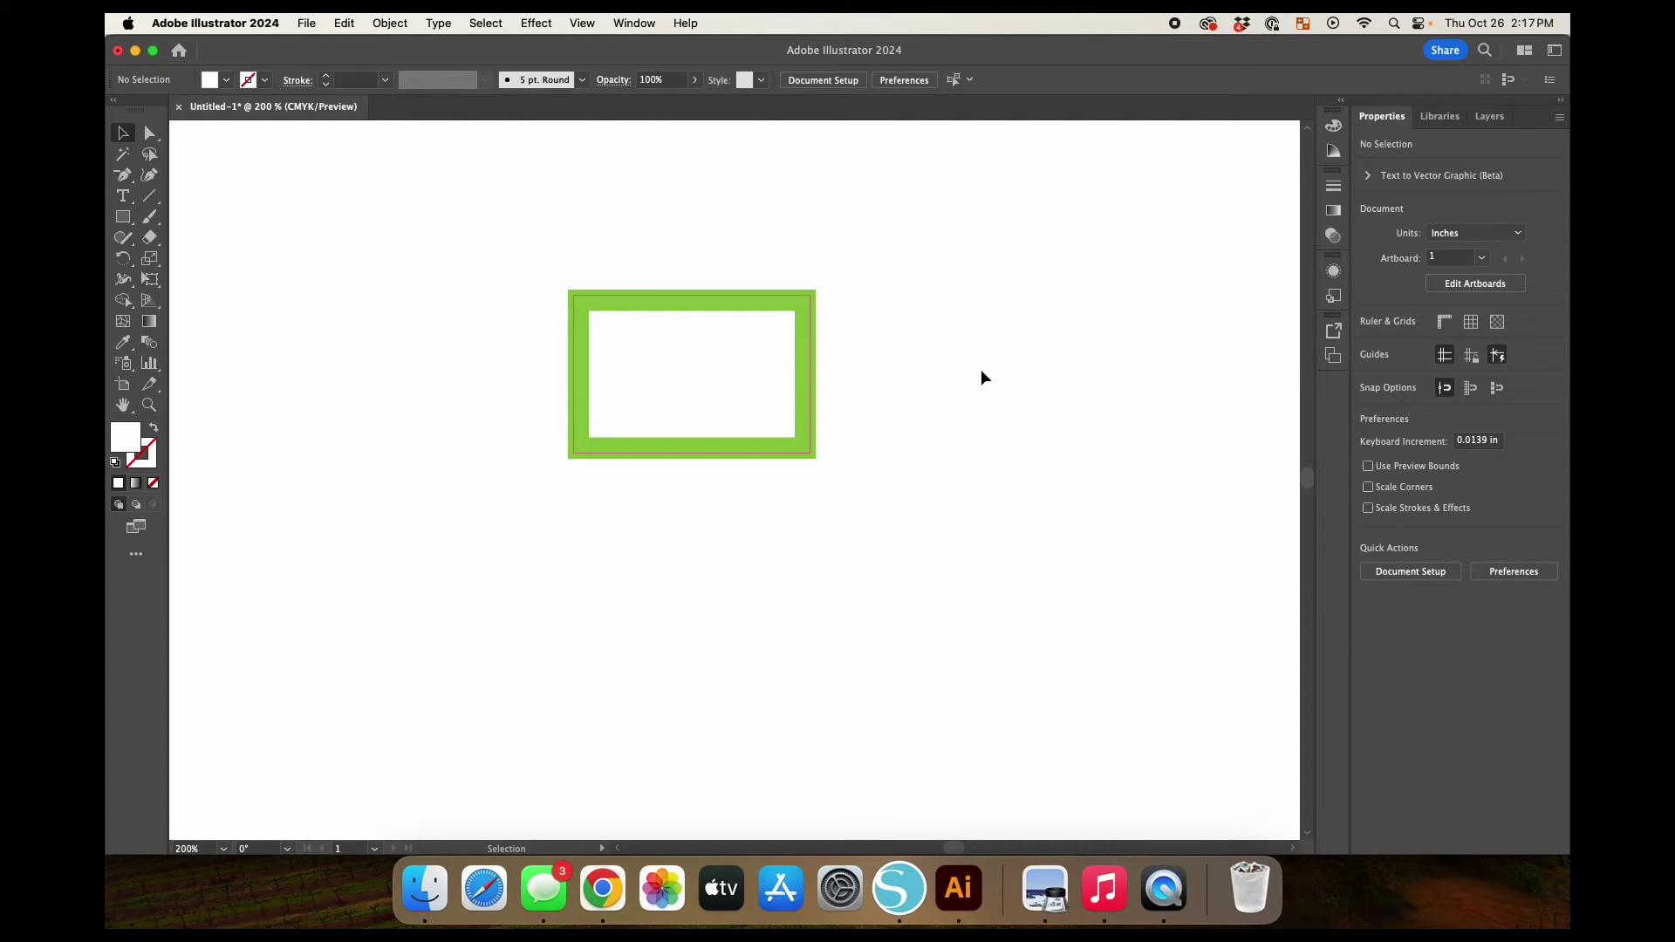
click(814, 382)
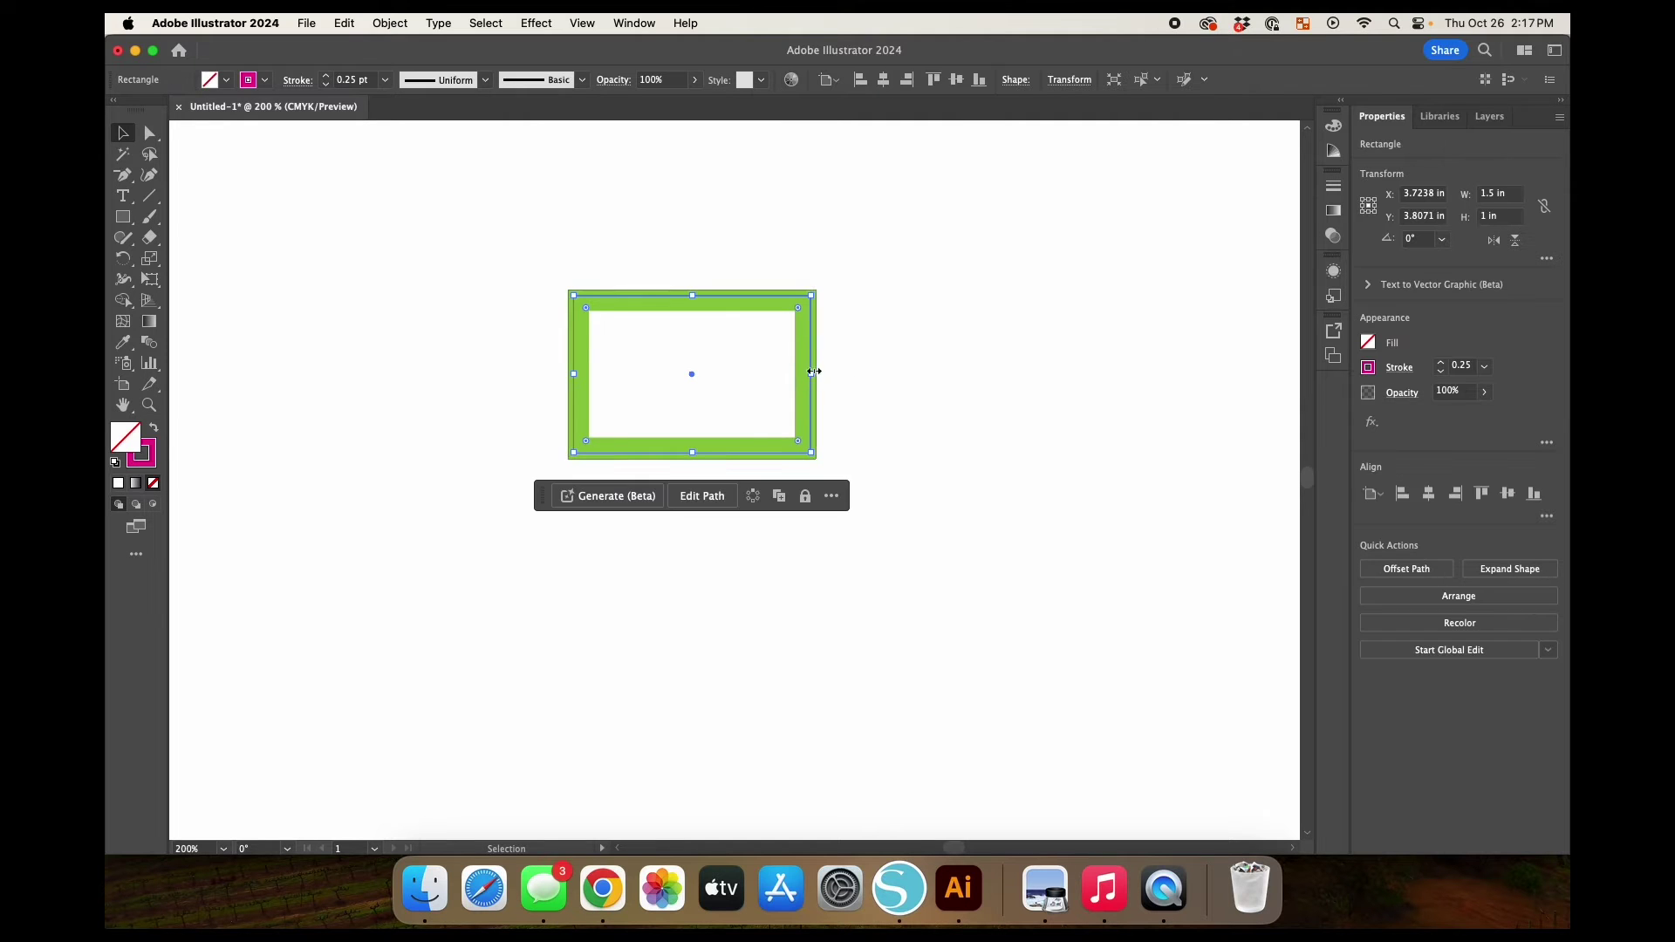
click(853, 423)
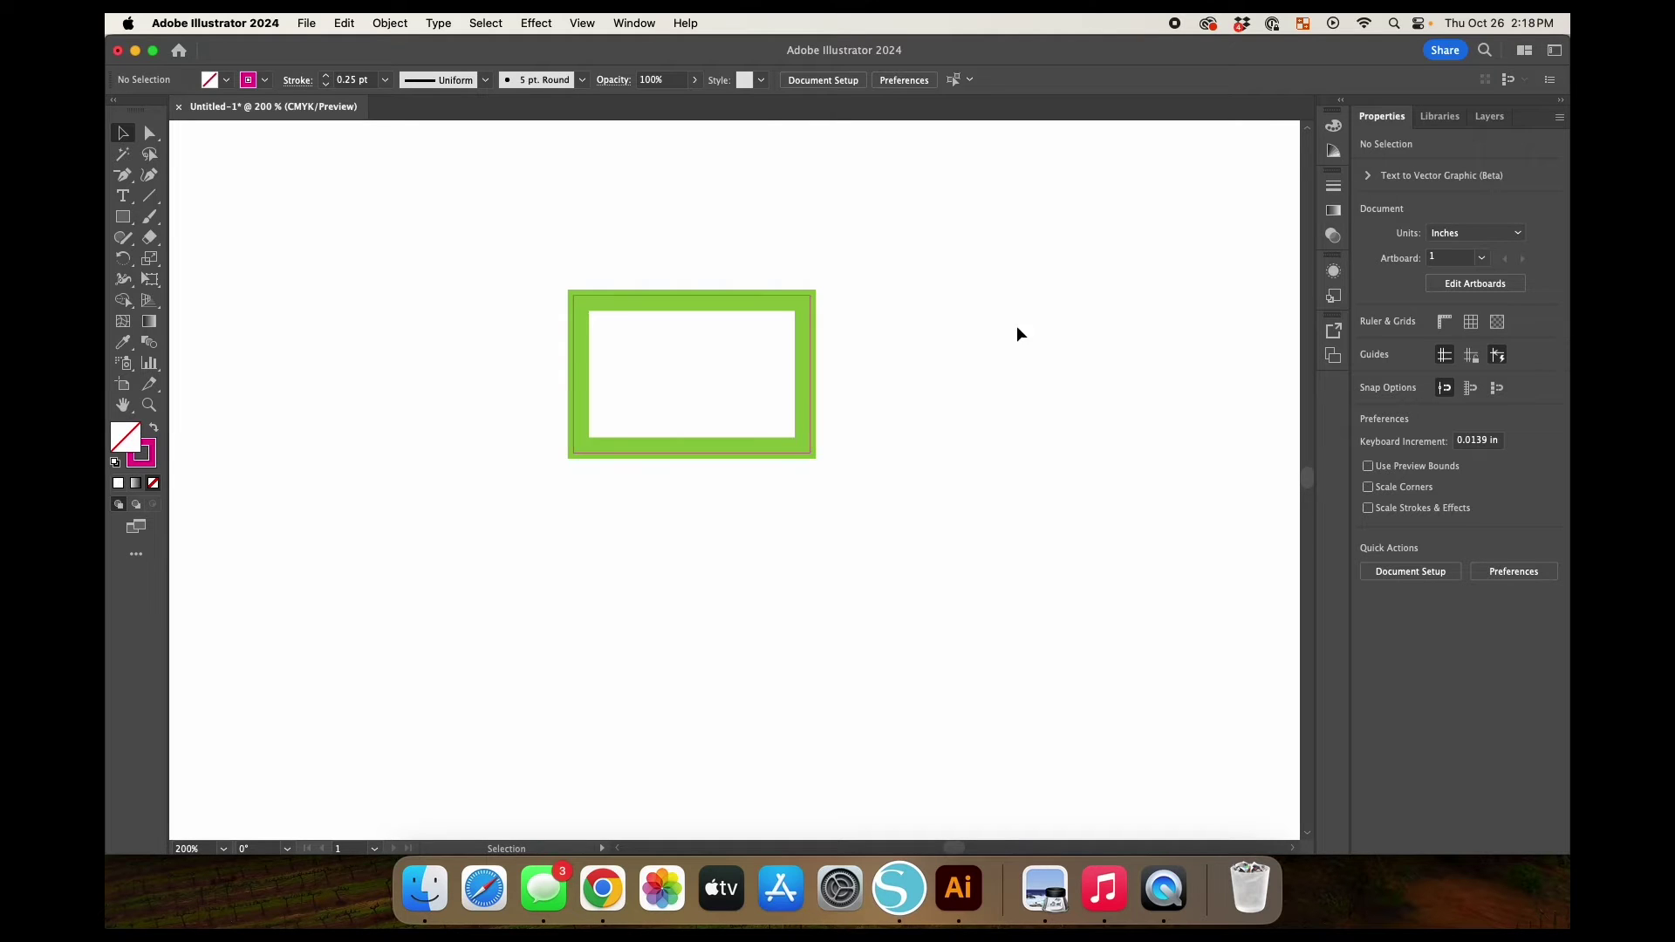
Rename Layer 1 to Print in the Layers panel.
click(1493, 120)
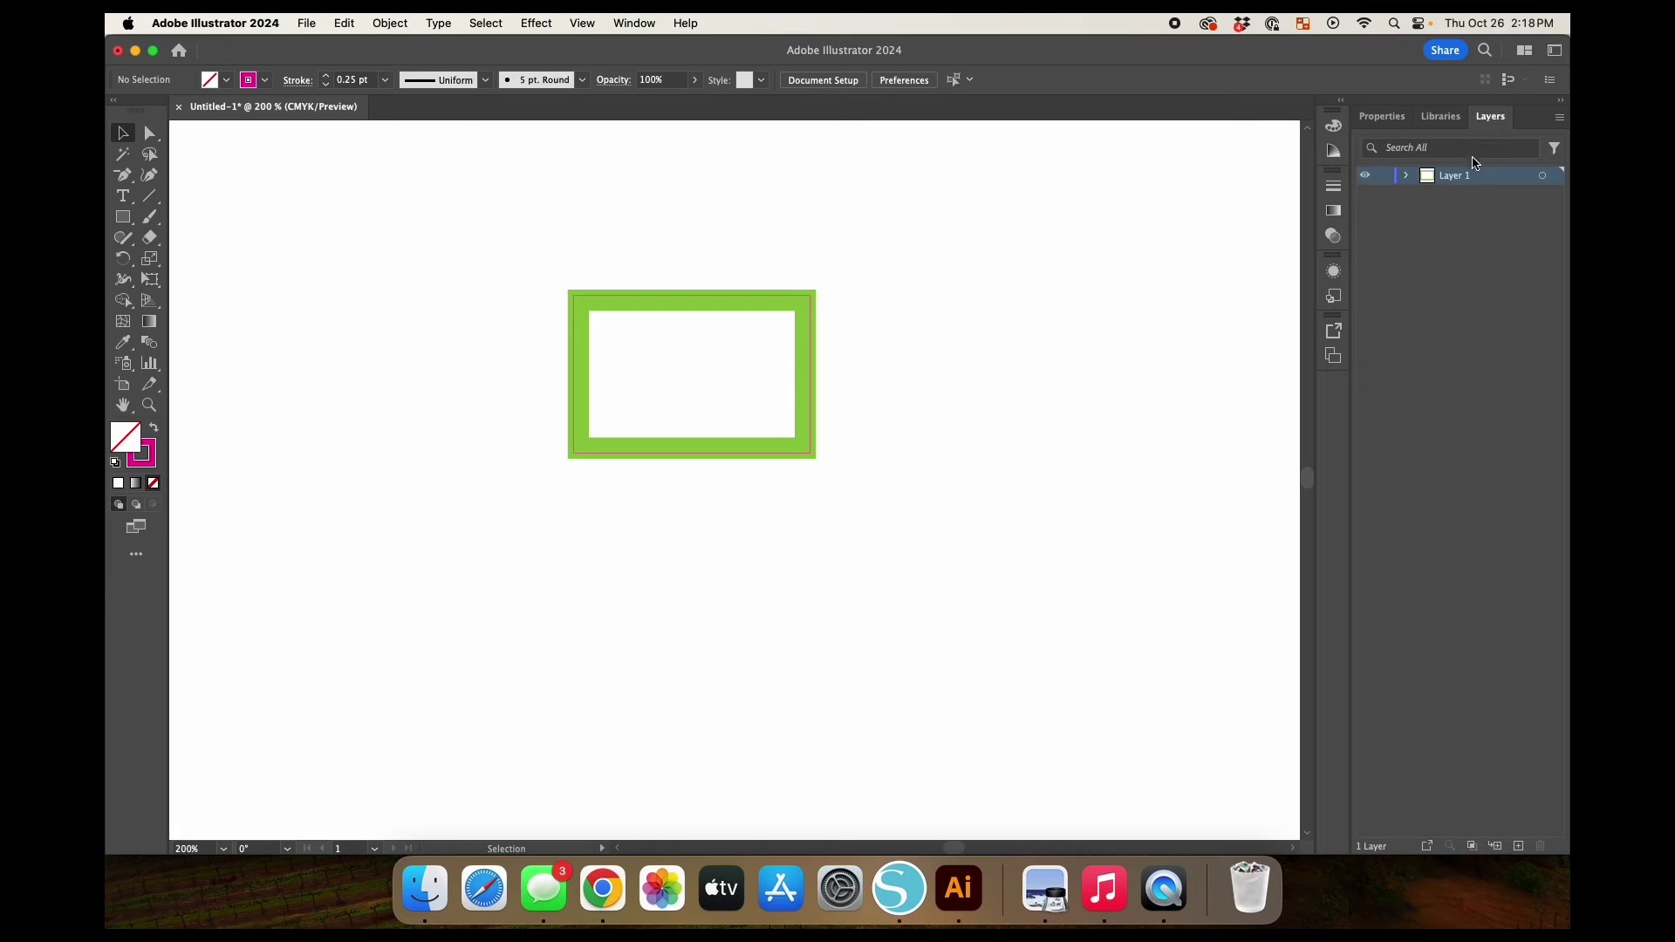
double_click(1459, 180)
text(Print)
key(Return)
Add a new layer above Print named Cut.
click(1519, 847)
double_click(1465, 177)
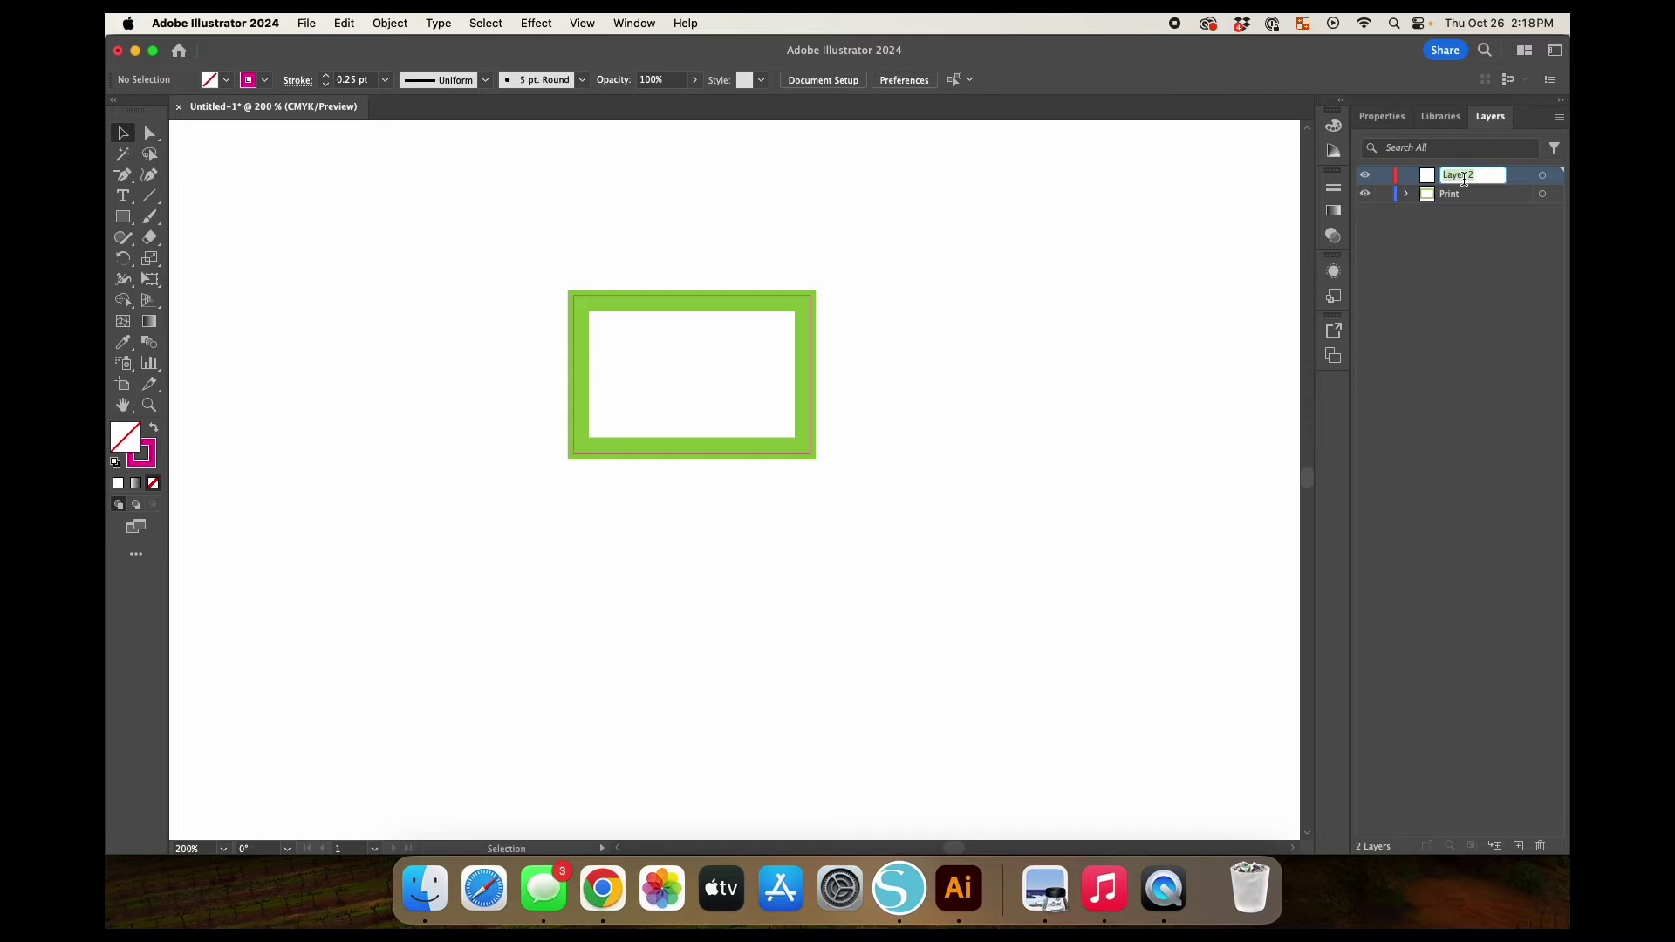
text(Cut)
key(Return)
click(1453, 195)
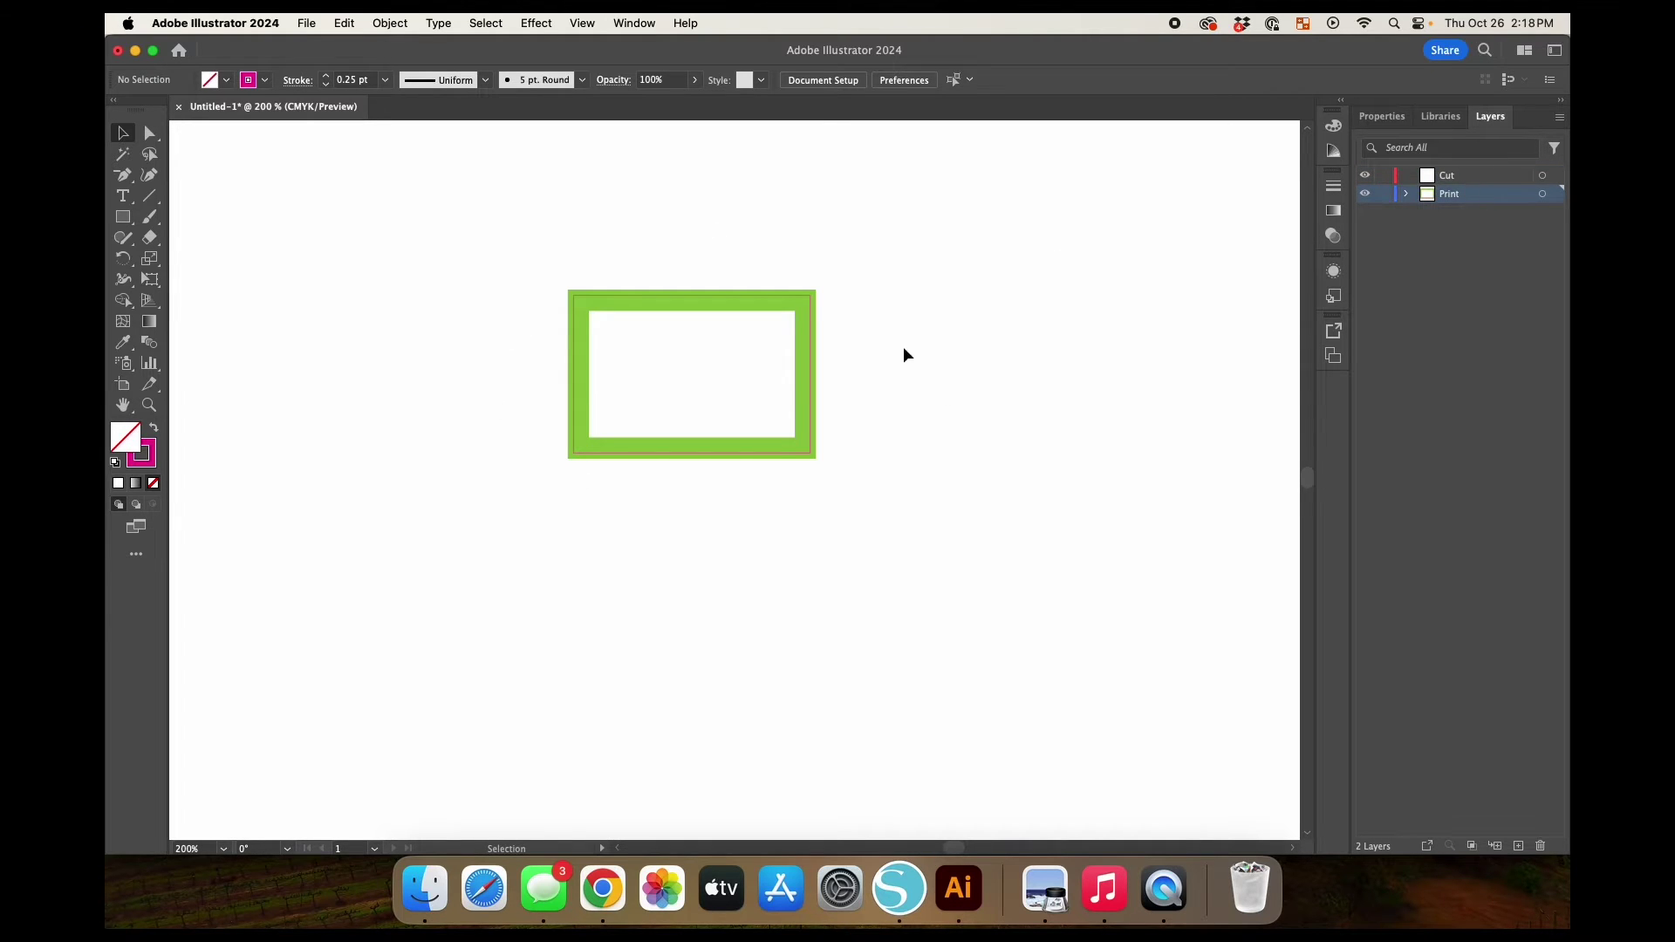
click(811, 336)
Move the magenta cut rectangle from Print to Cut, then toggle each layer's visibility to verify.
drag(1554, 194, 1554, 175)
click(1085, 286)
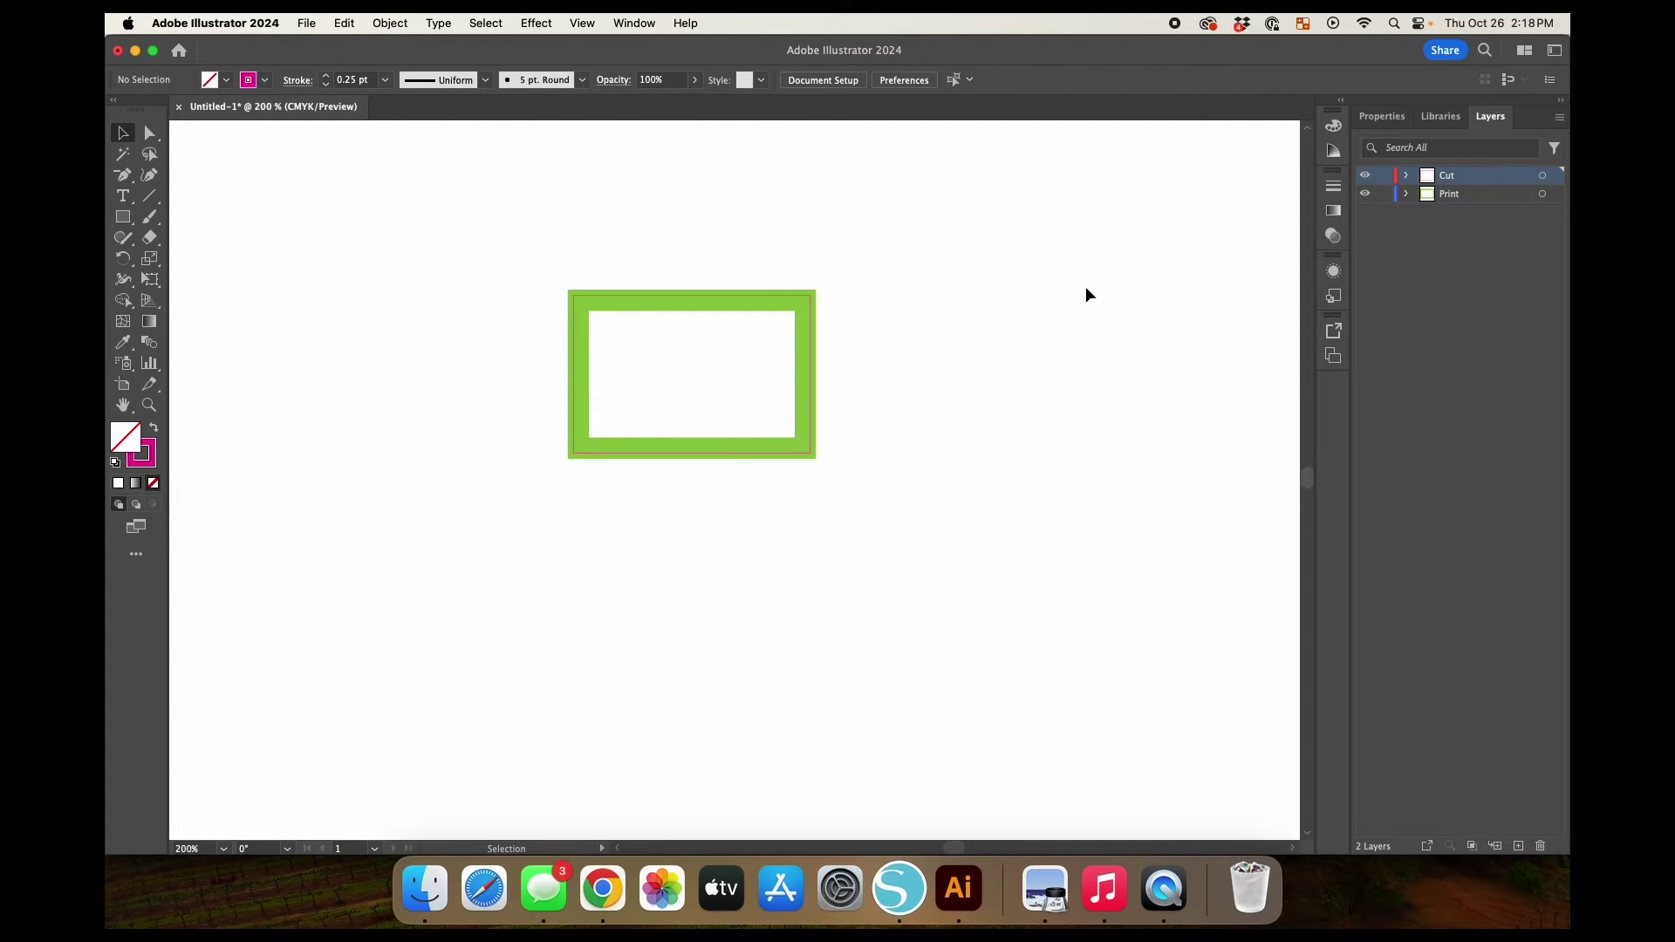
click(1366, 176)
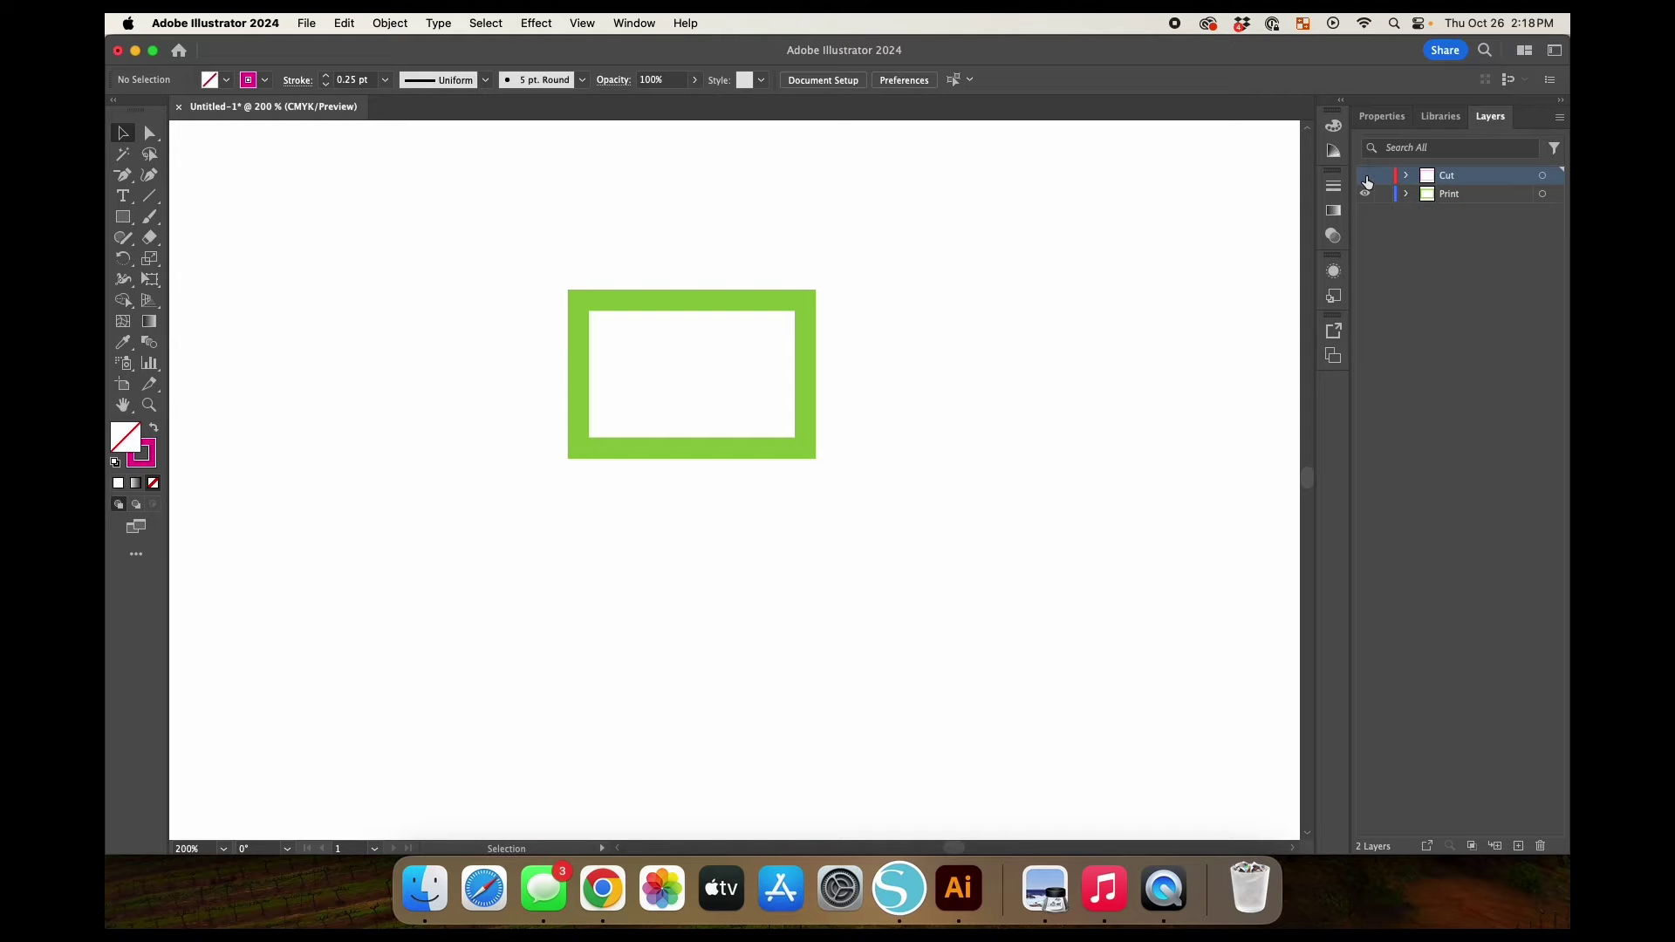
click(1366, 178)
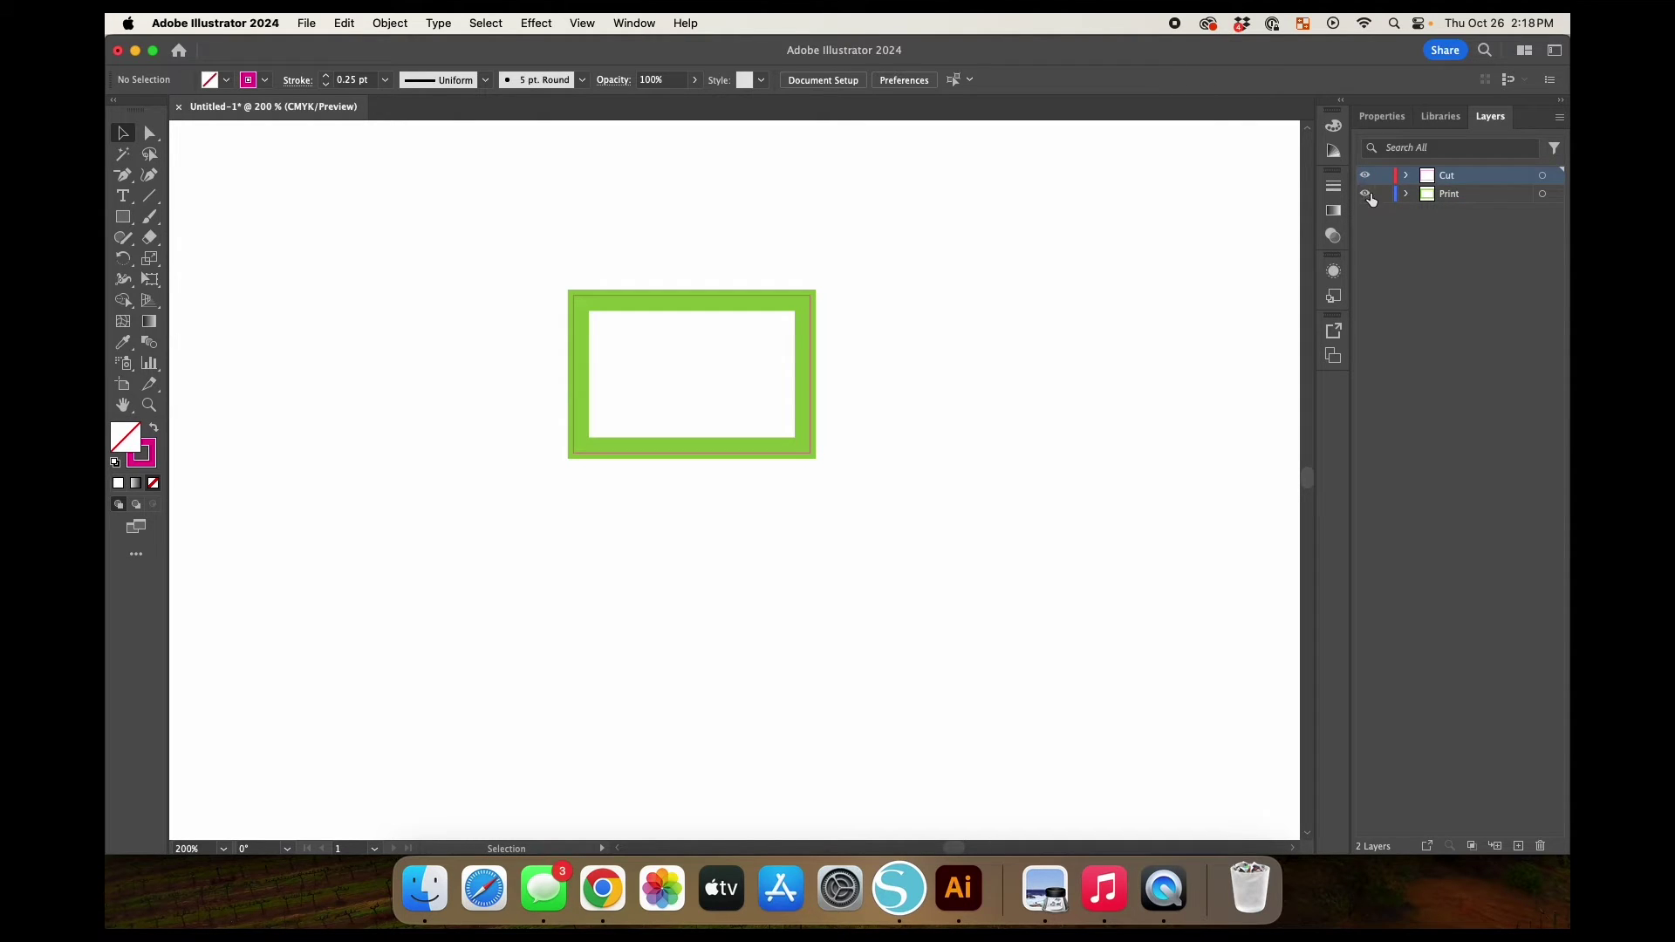
click(1367, 194)
click(1366, 194)
click(1366, 177)
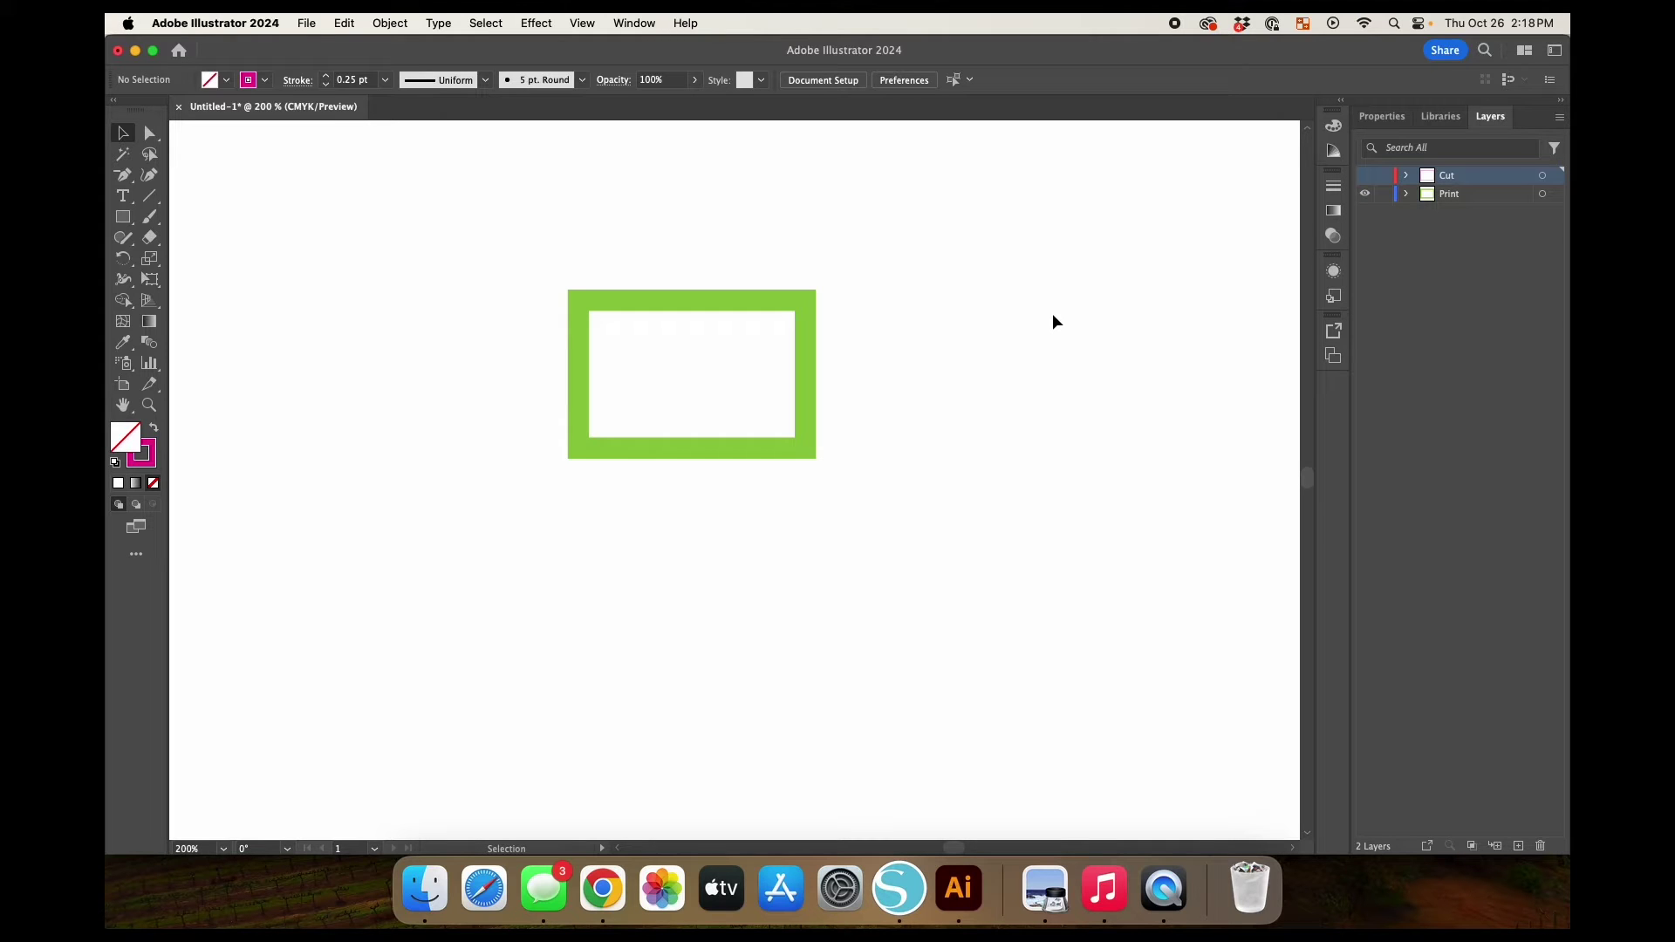
click(1367, 175)
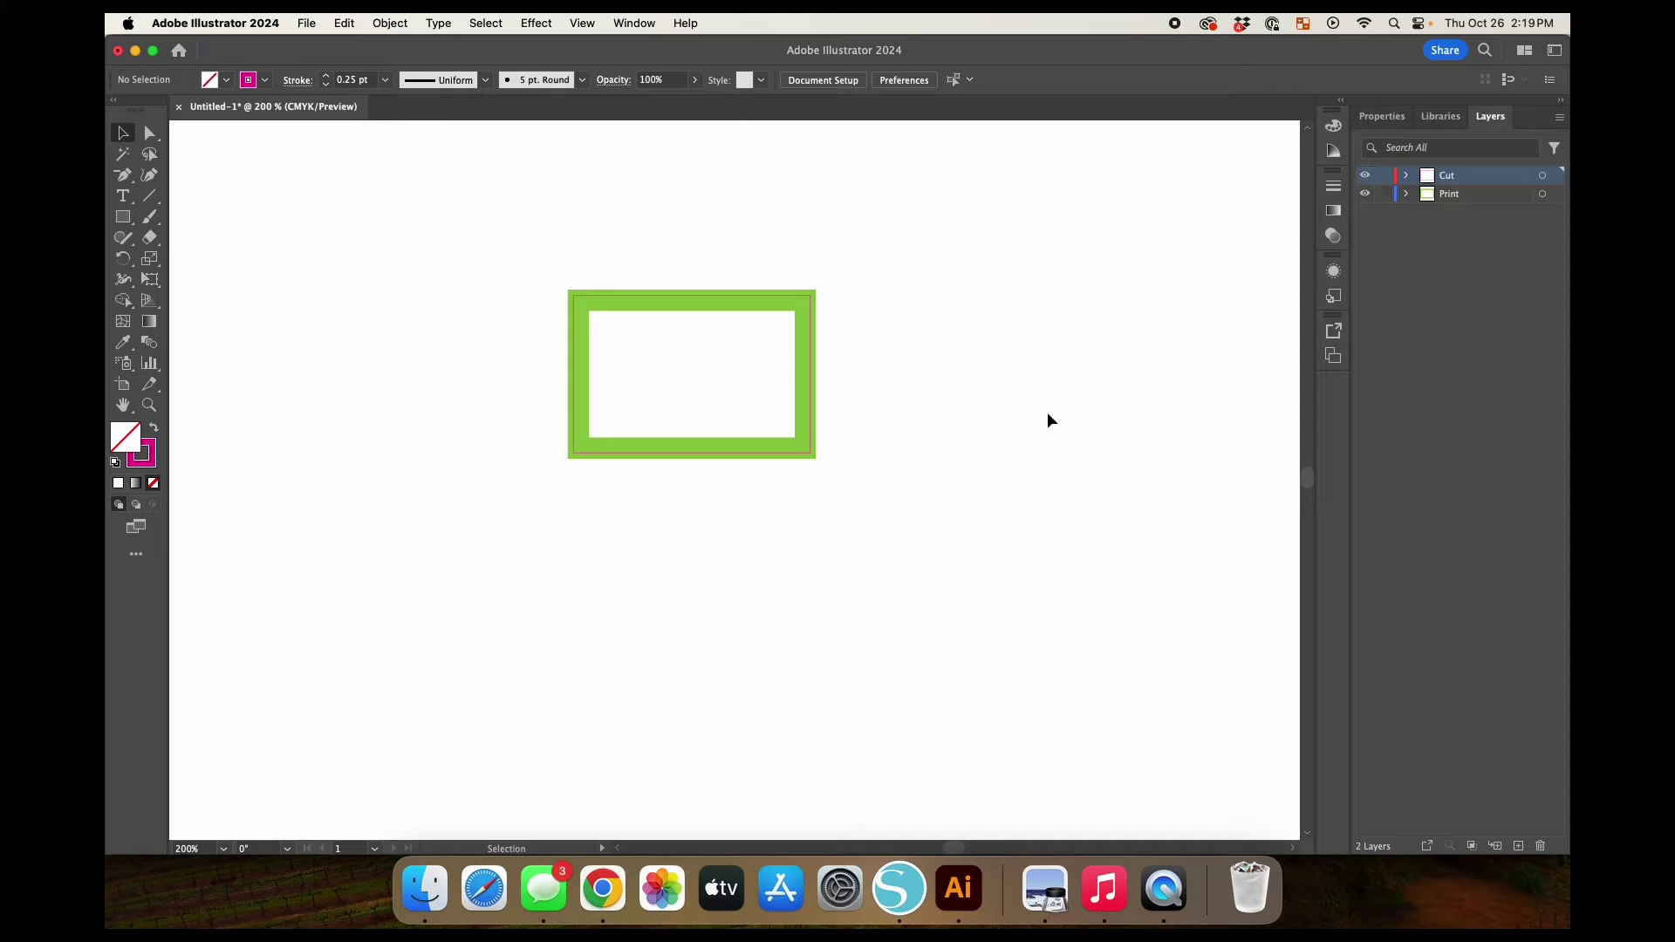
click(1365, 177)
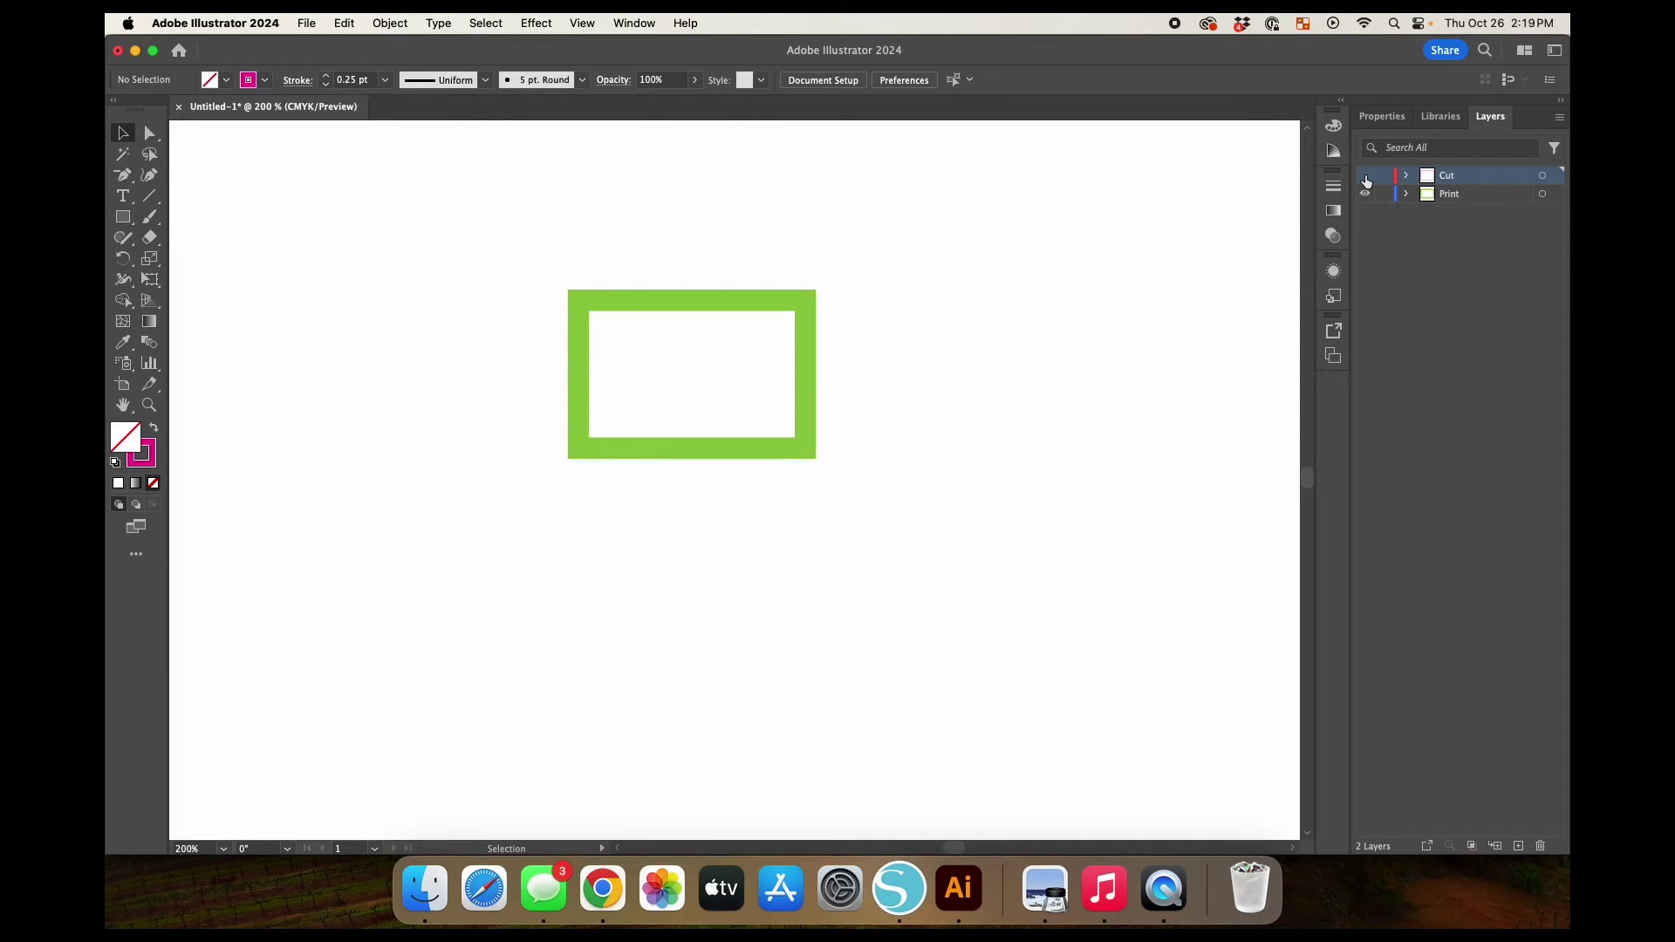
click(1366, 177)
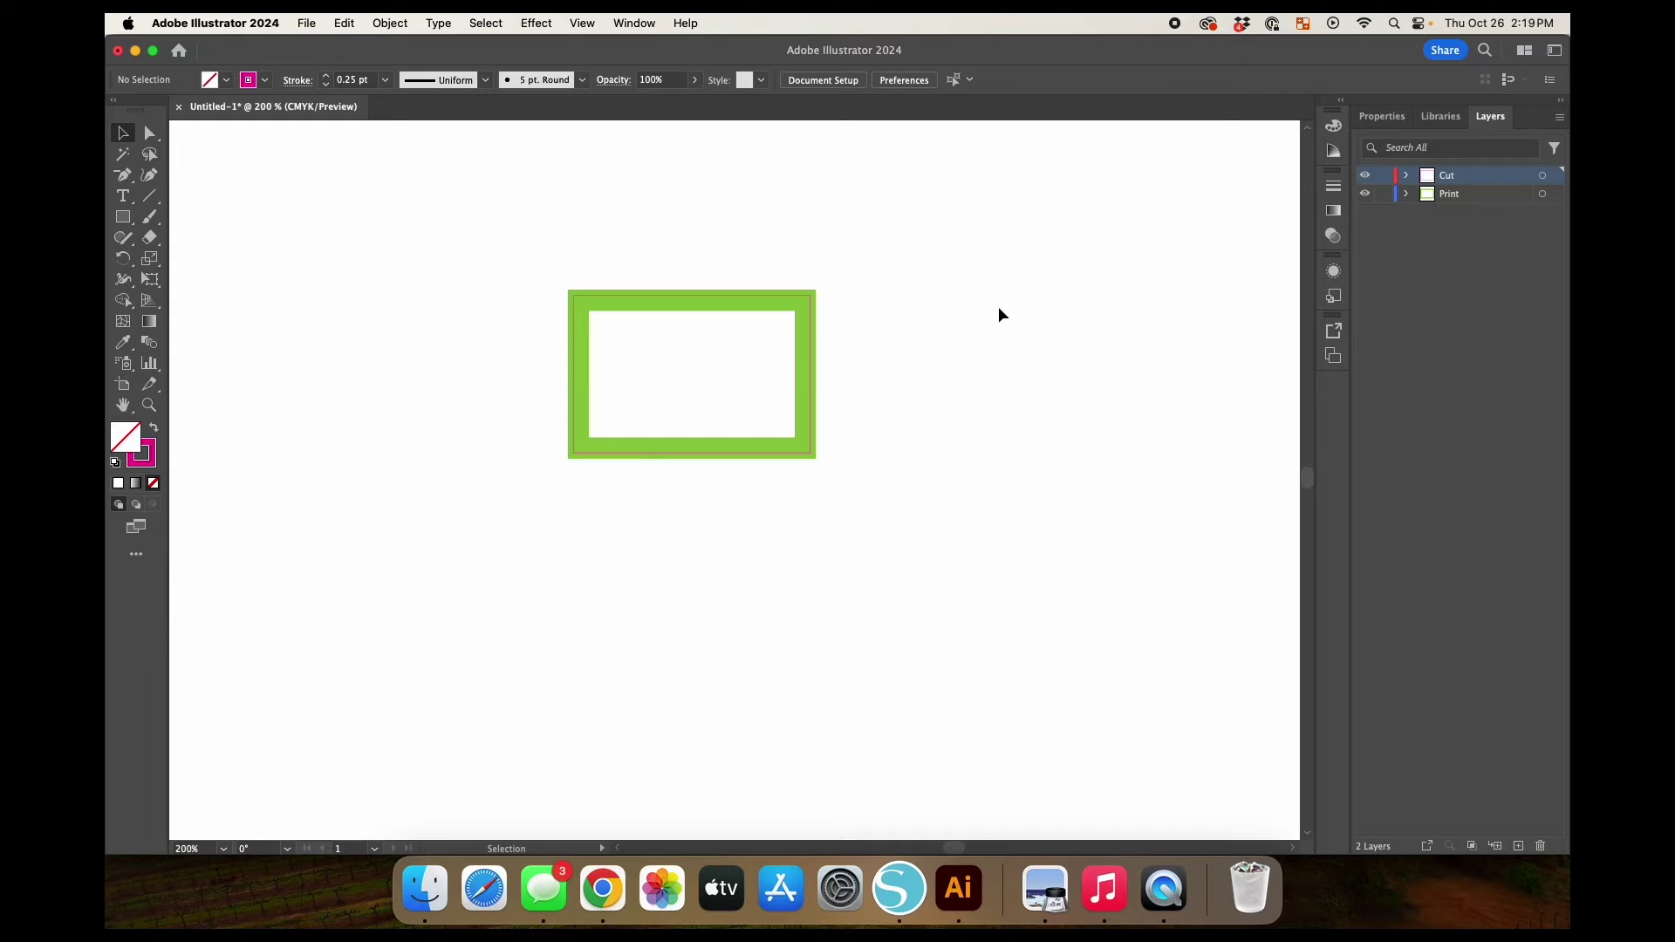
scroll(999, 310, right, 5)
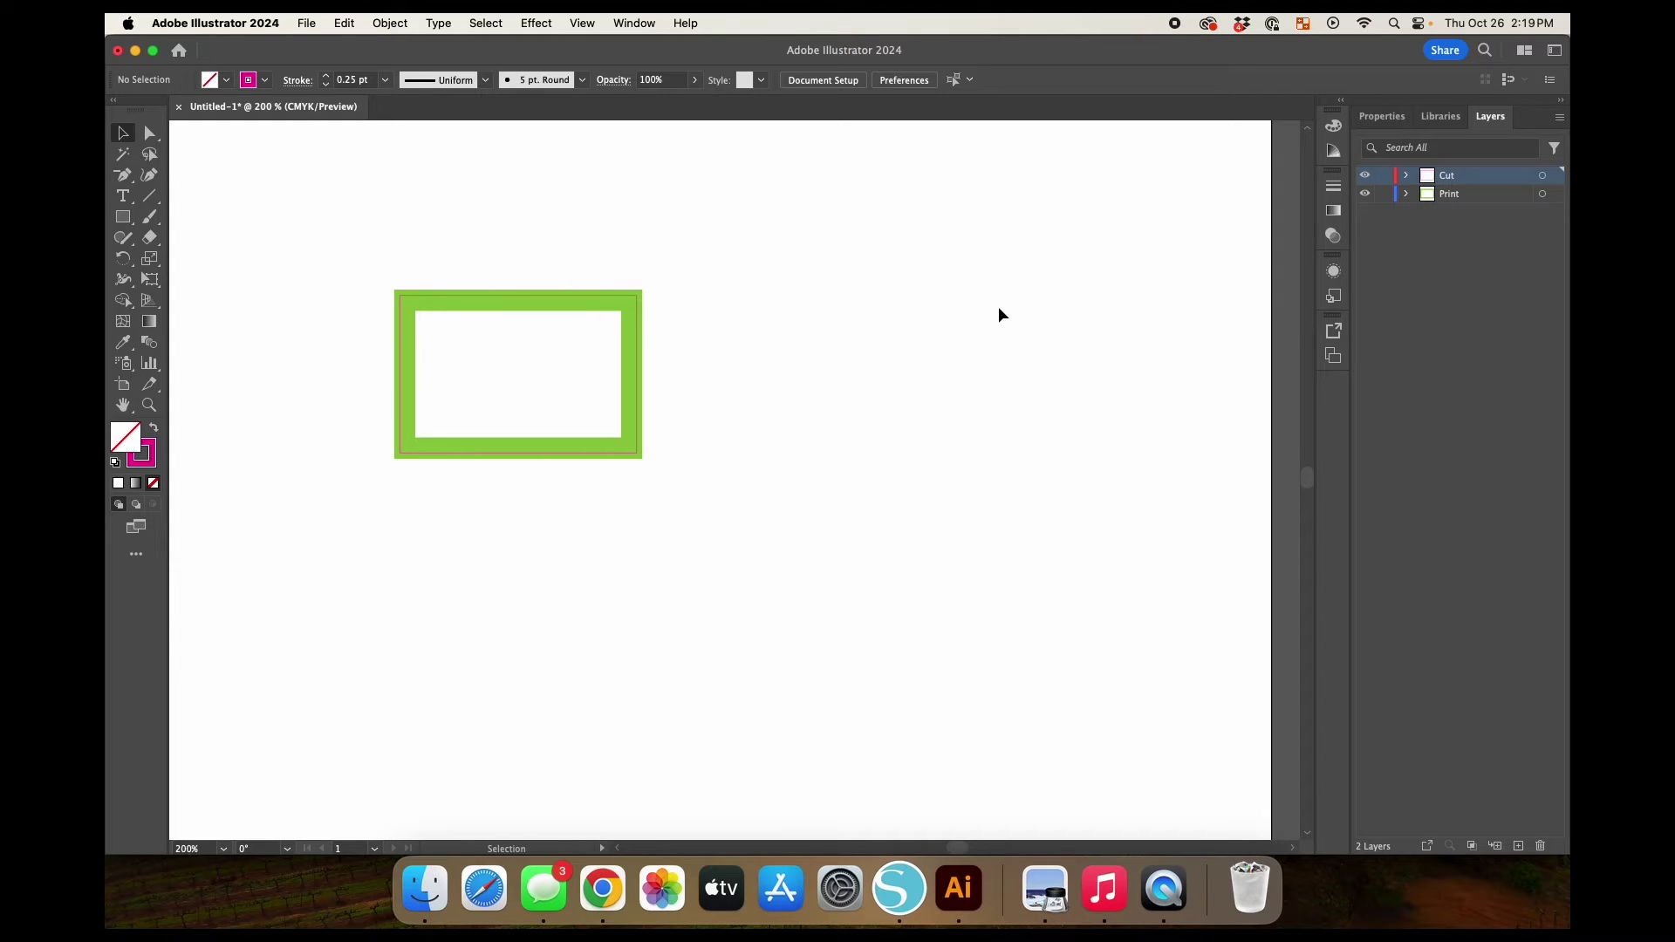
Type 'laundry day' as a new text object right of the frame.
click(123, 195)
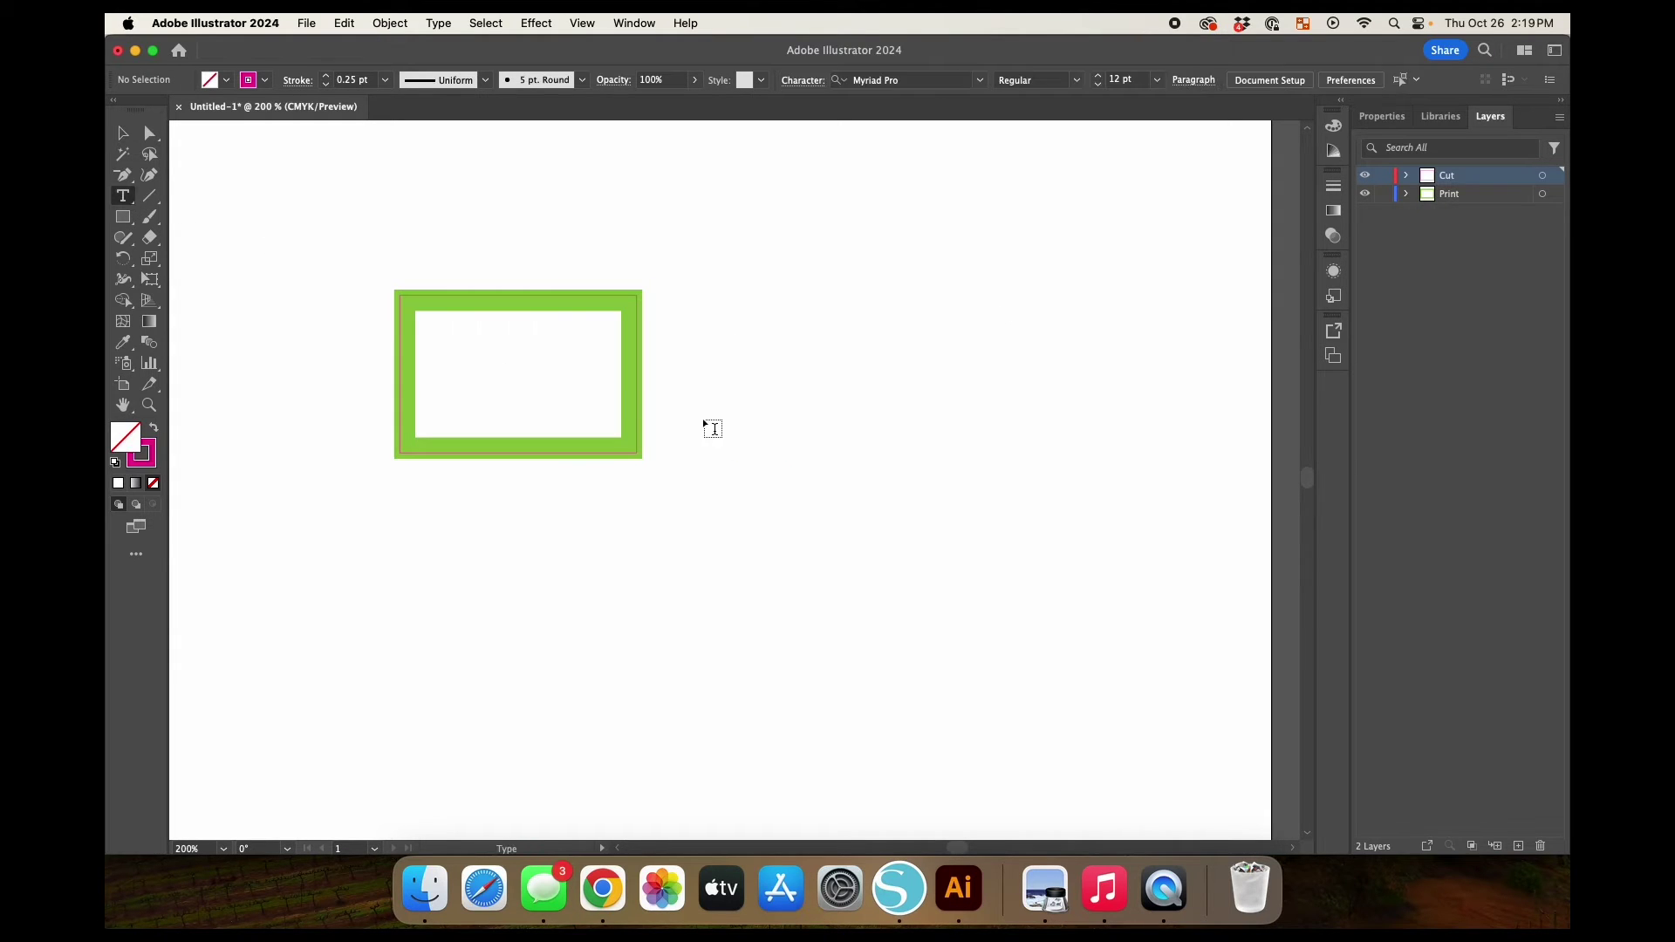
click(743, 389)
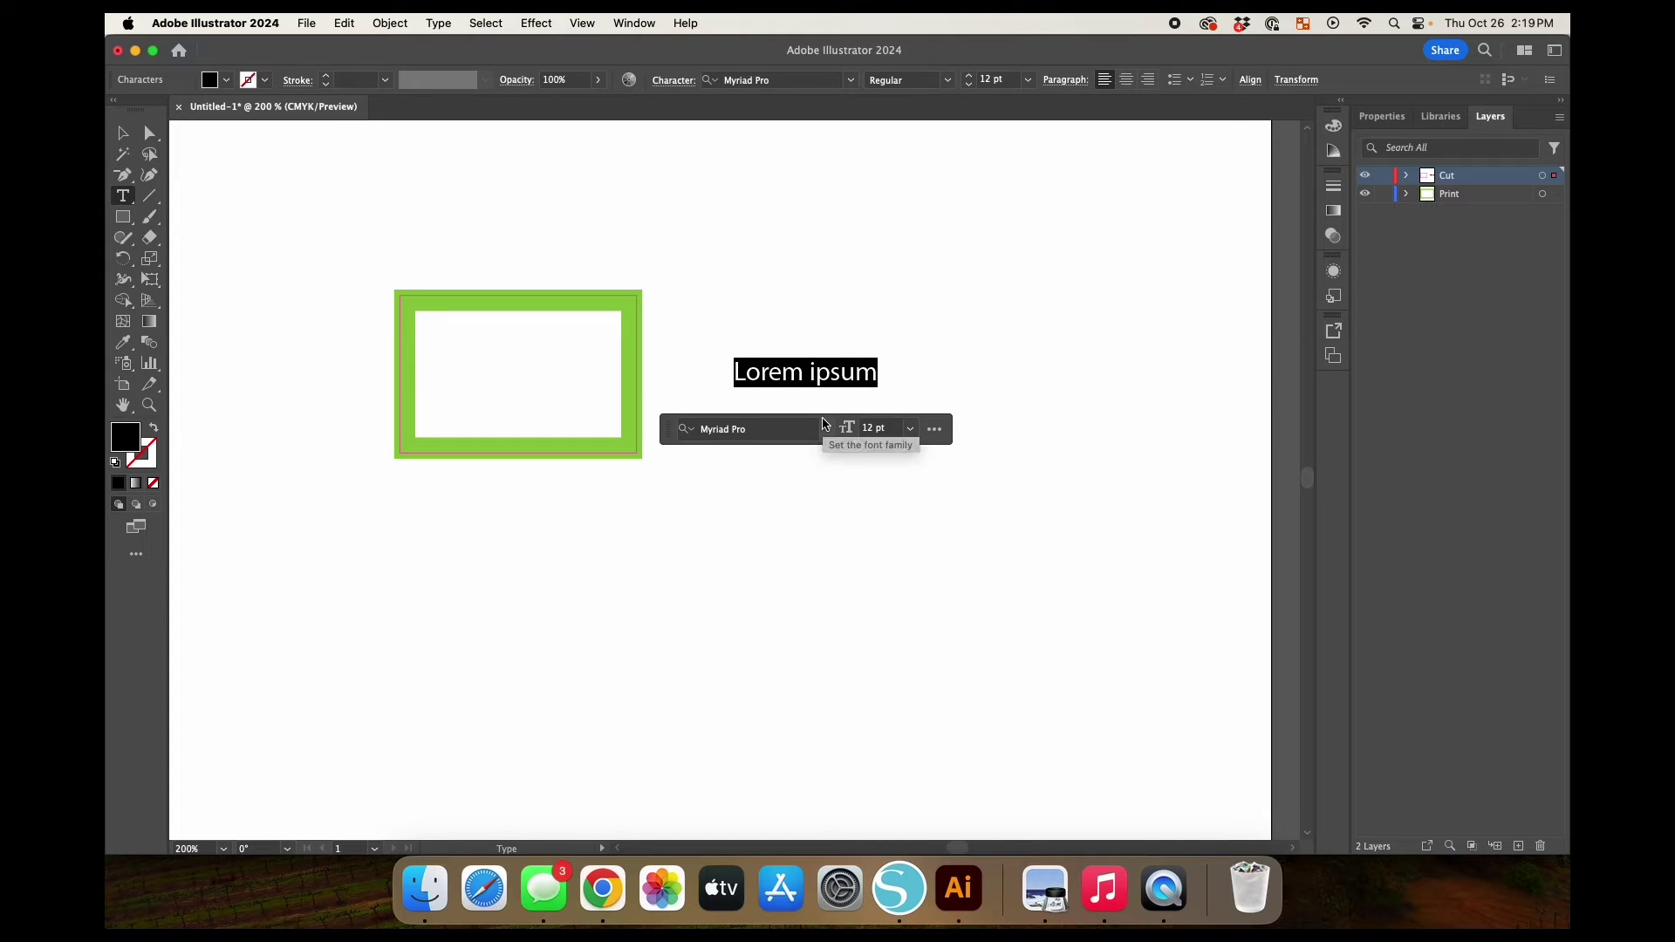
text(laundry aya)
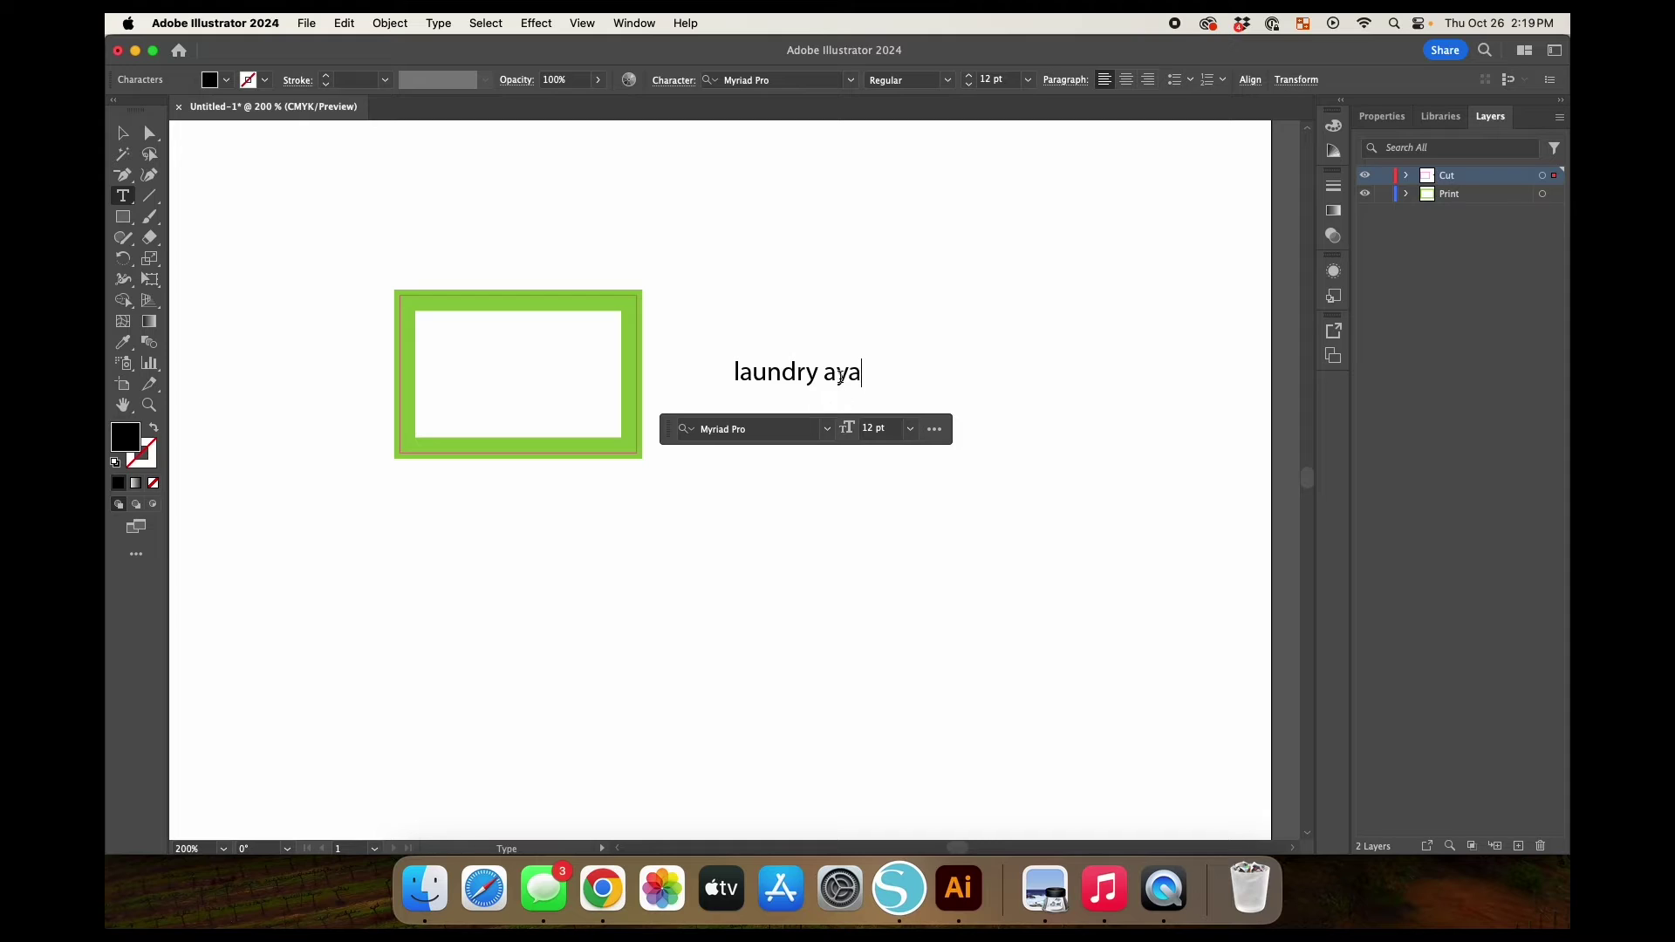
key(BackSpace)
key(BackSpace)
text(day)
Set the whole 'laundry day' text in Farmhouse Script.
key(super+a)
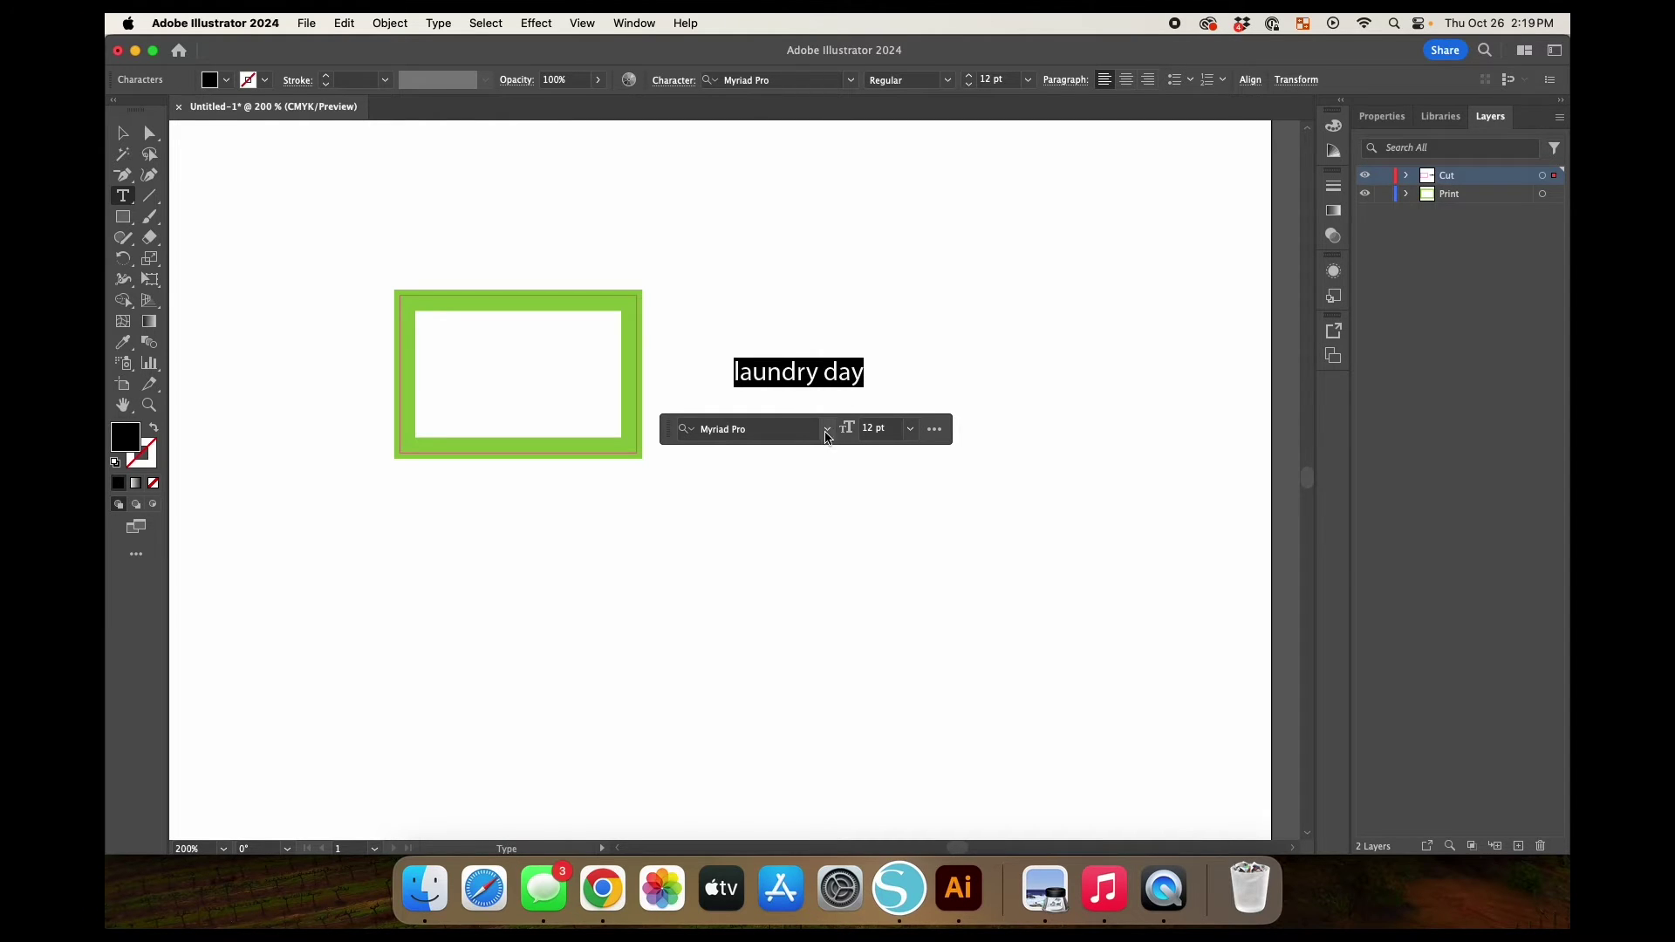
click(828, 434)
scroll(826, 654, down, 10)
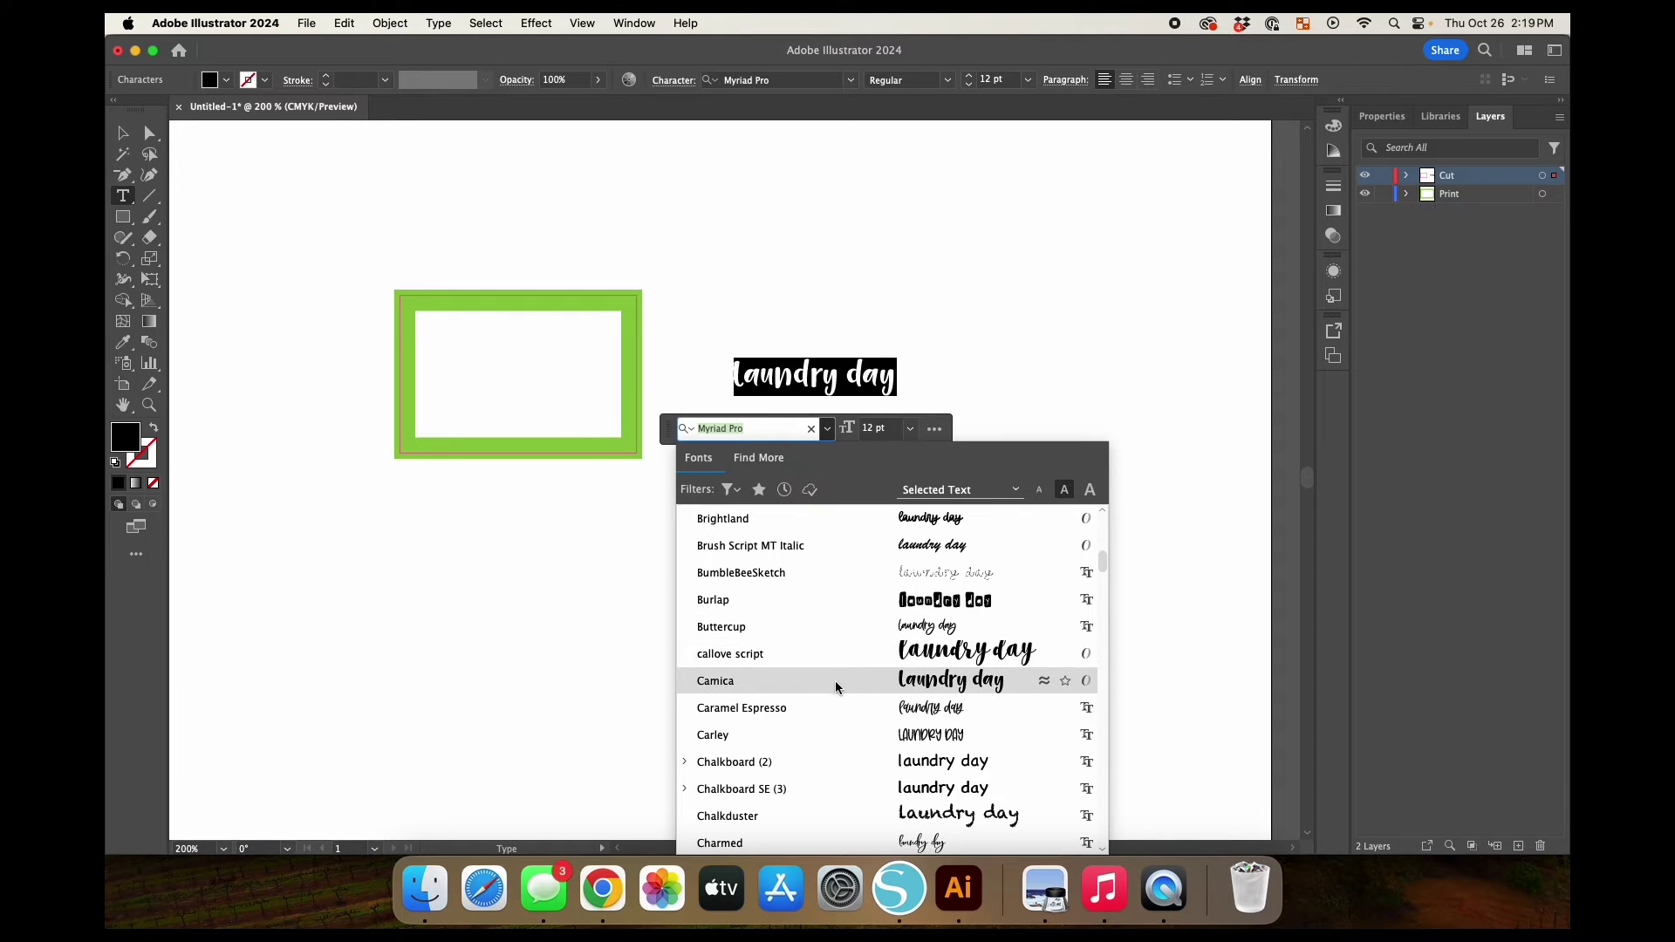
scroll(860, 727, down, 15)
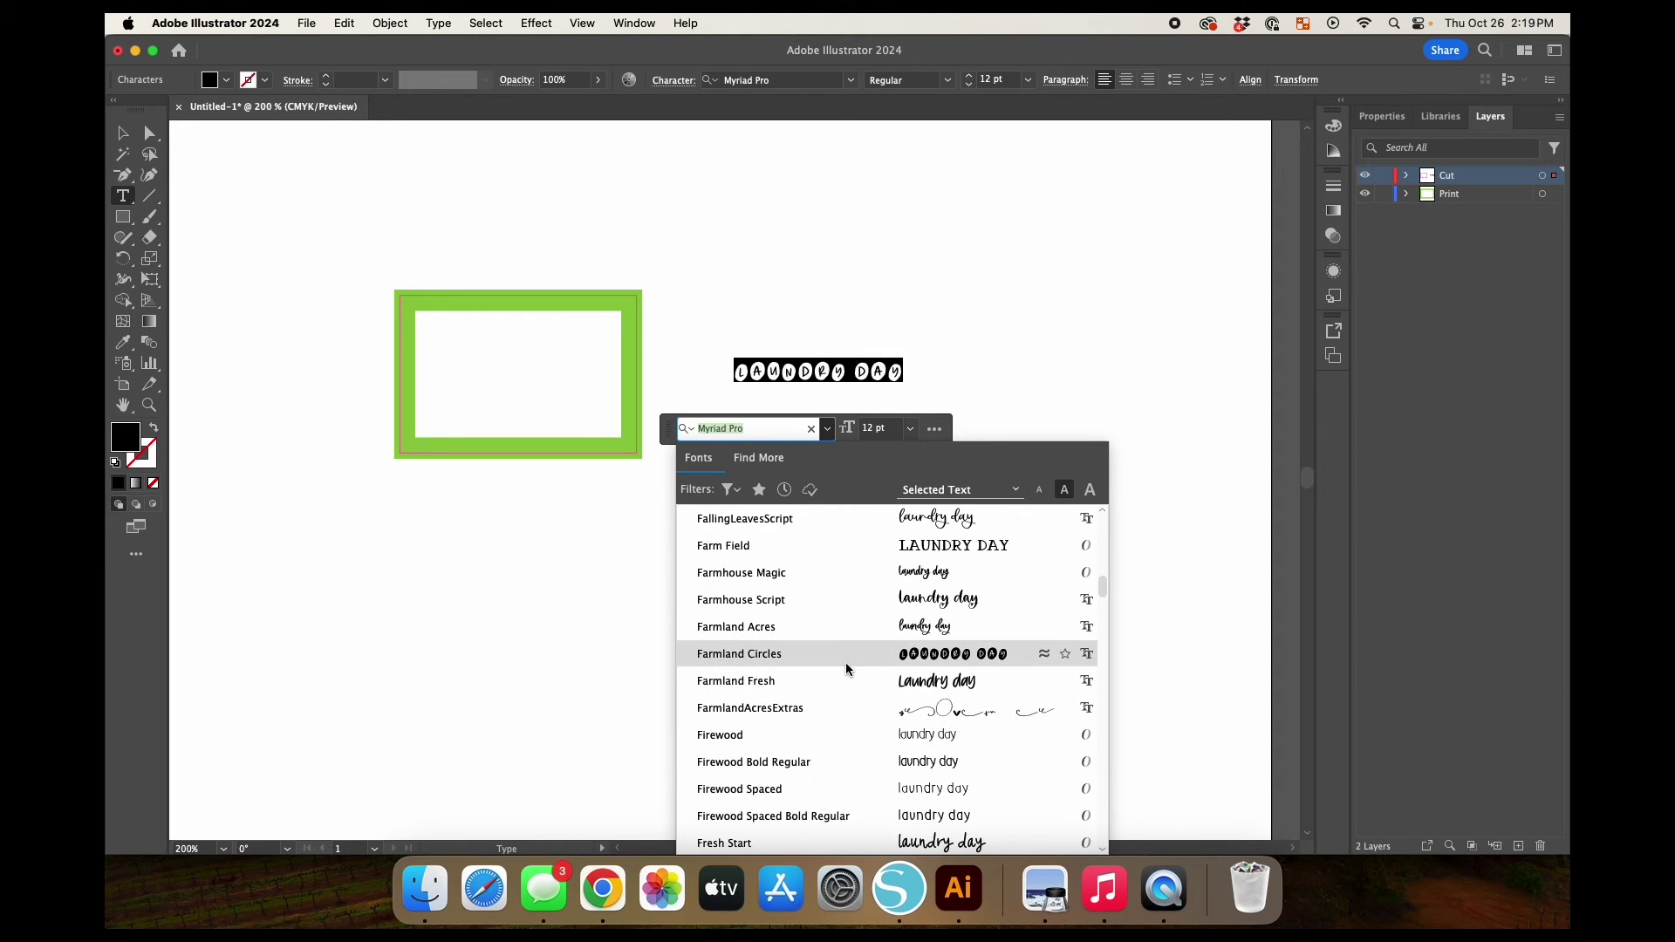
click(823, 602)
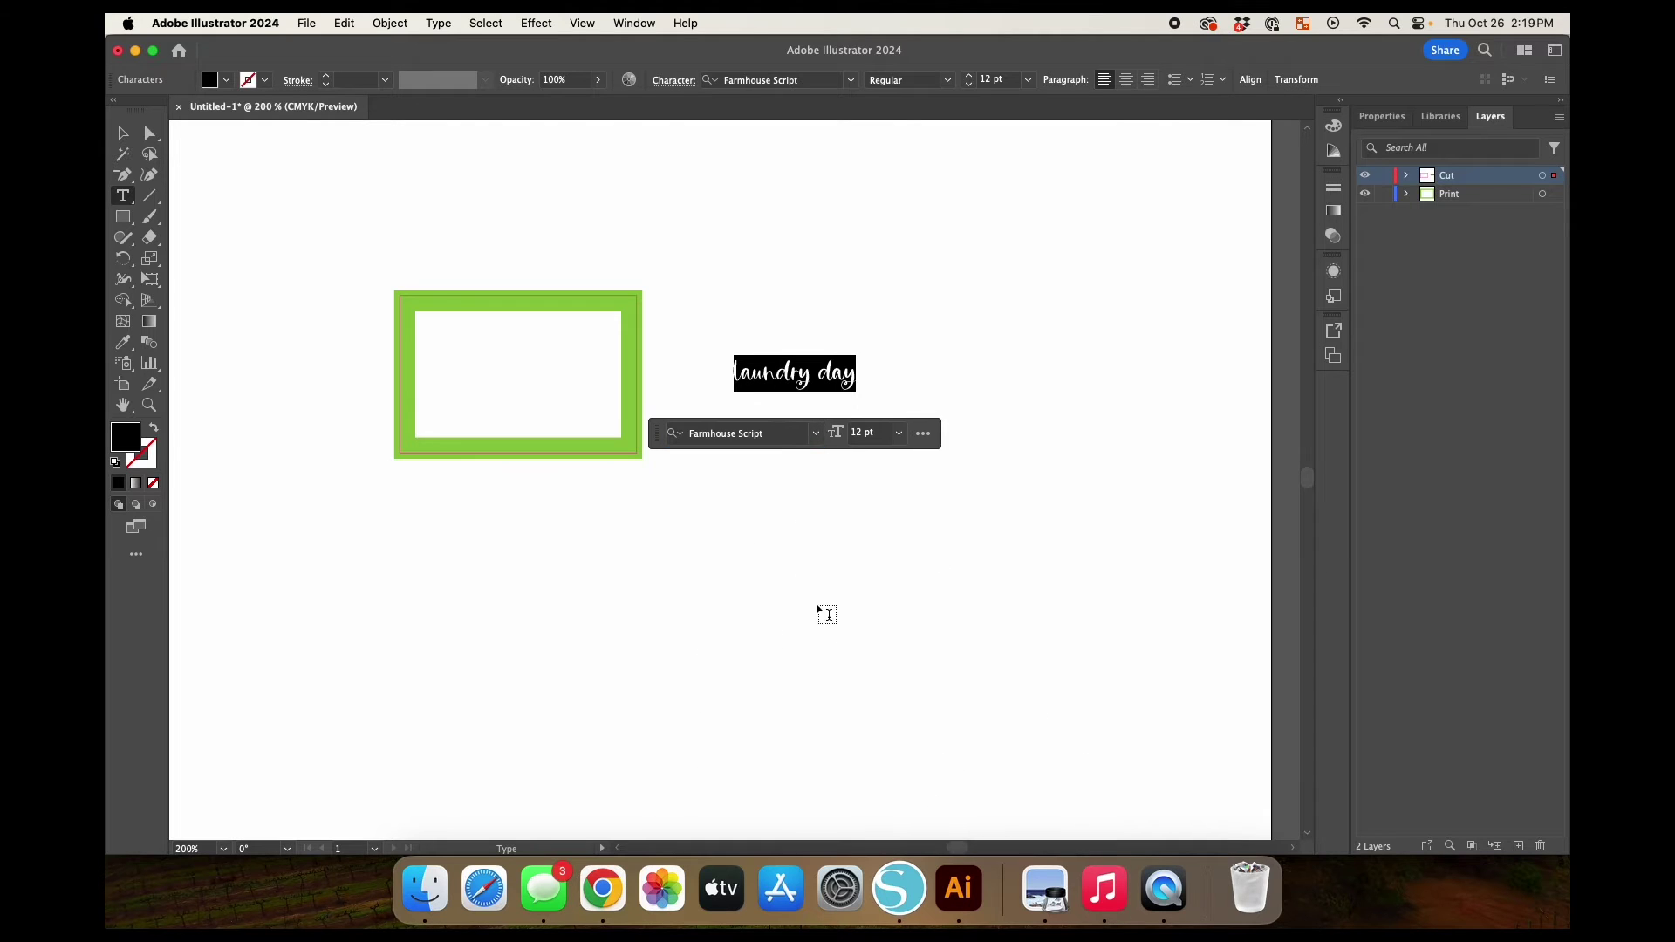
click(122, 133)
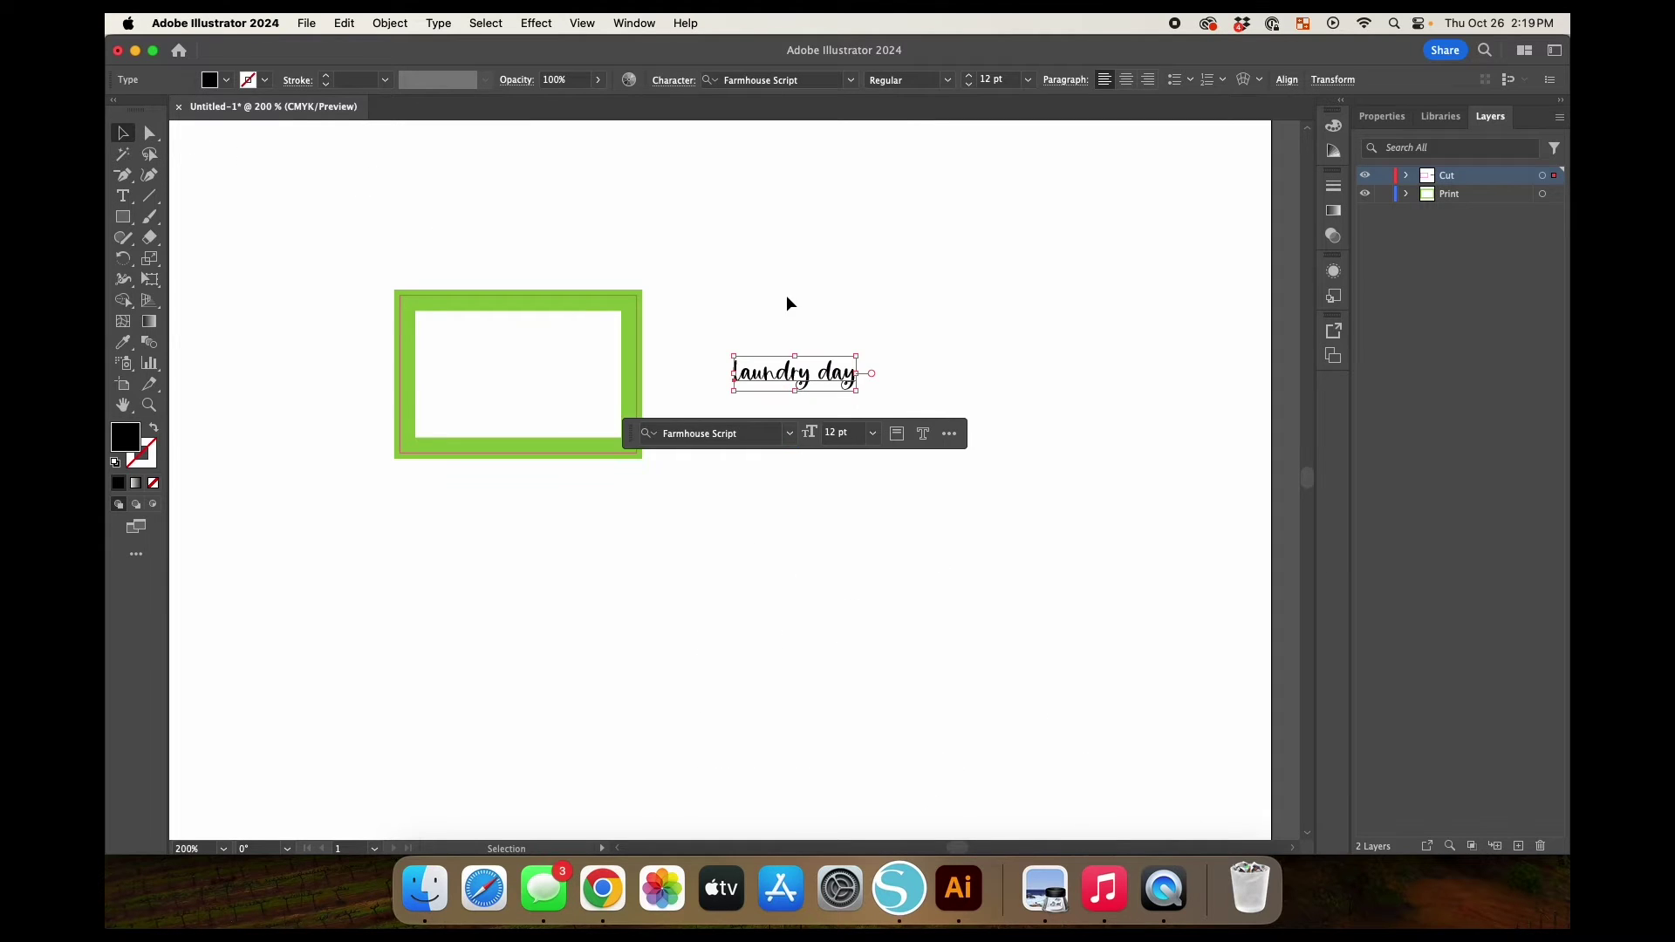
Scale up the 'laundry day' text and set the space between words to 15 pt.
click(787, 296)
click(790, 372)
drag(864, 356, 905, 419)
double_click(932, 427)
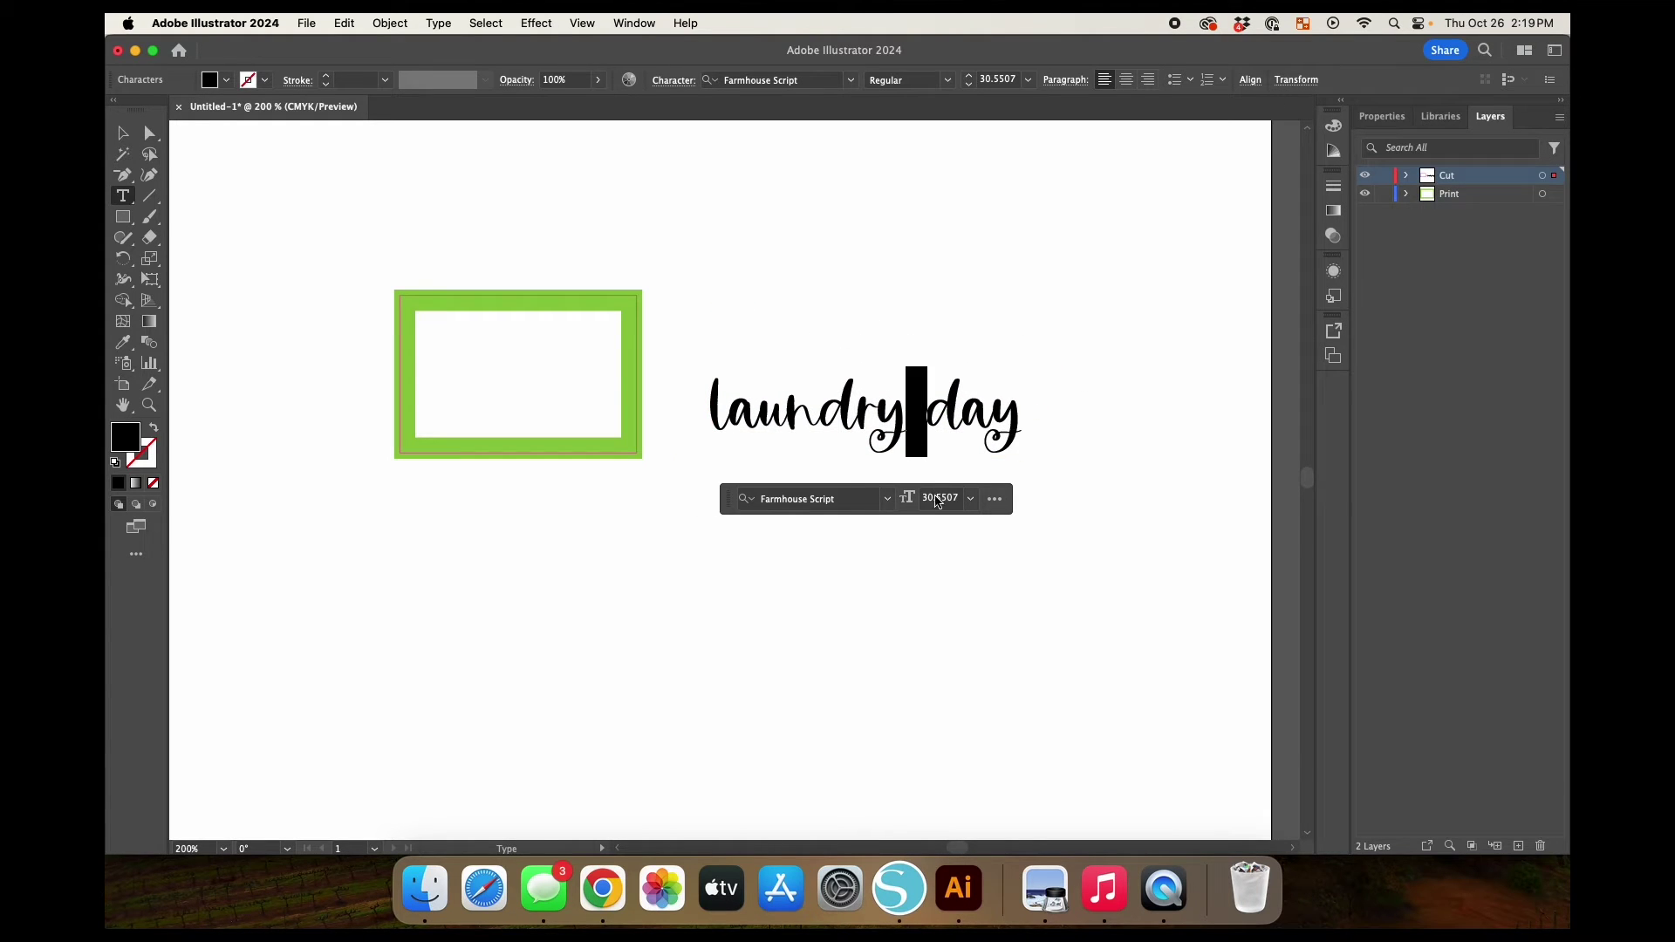
click(935, 499)
text(15)
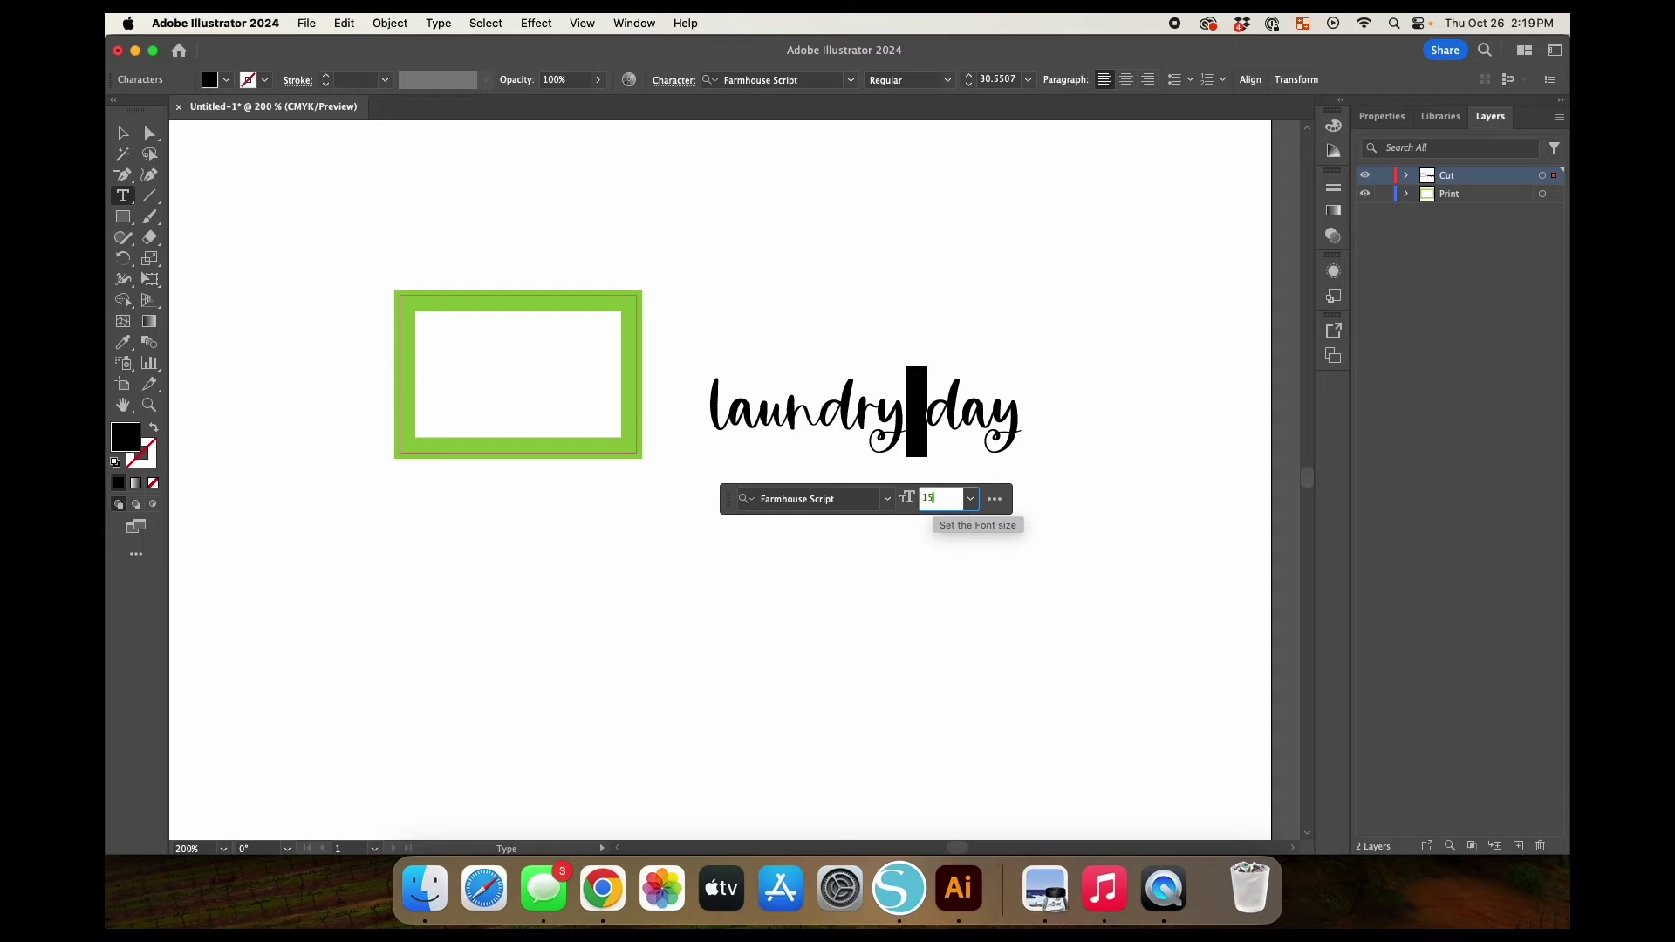
key(Return)
key(Escape)
Position the text just right of the green frame, viewed at 300%.
click(576, 209)
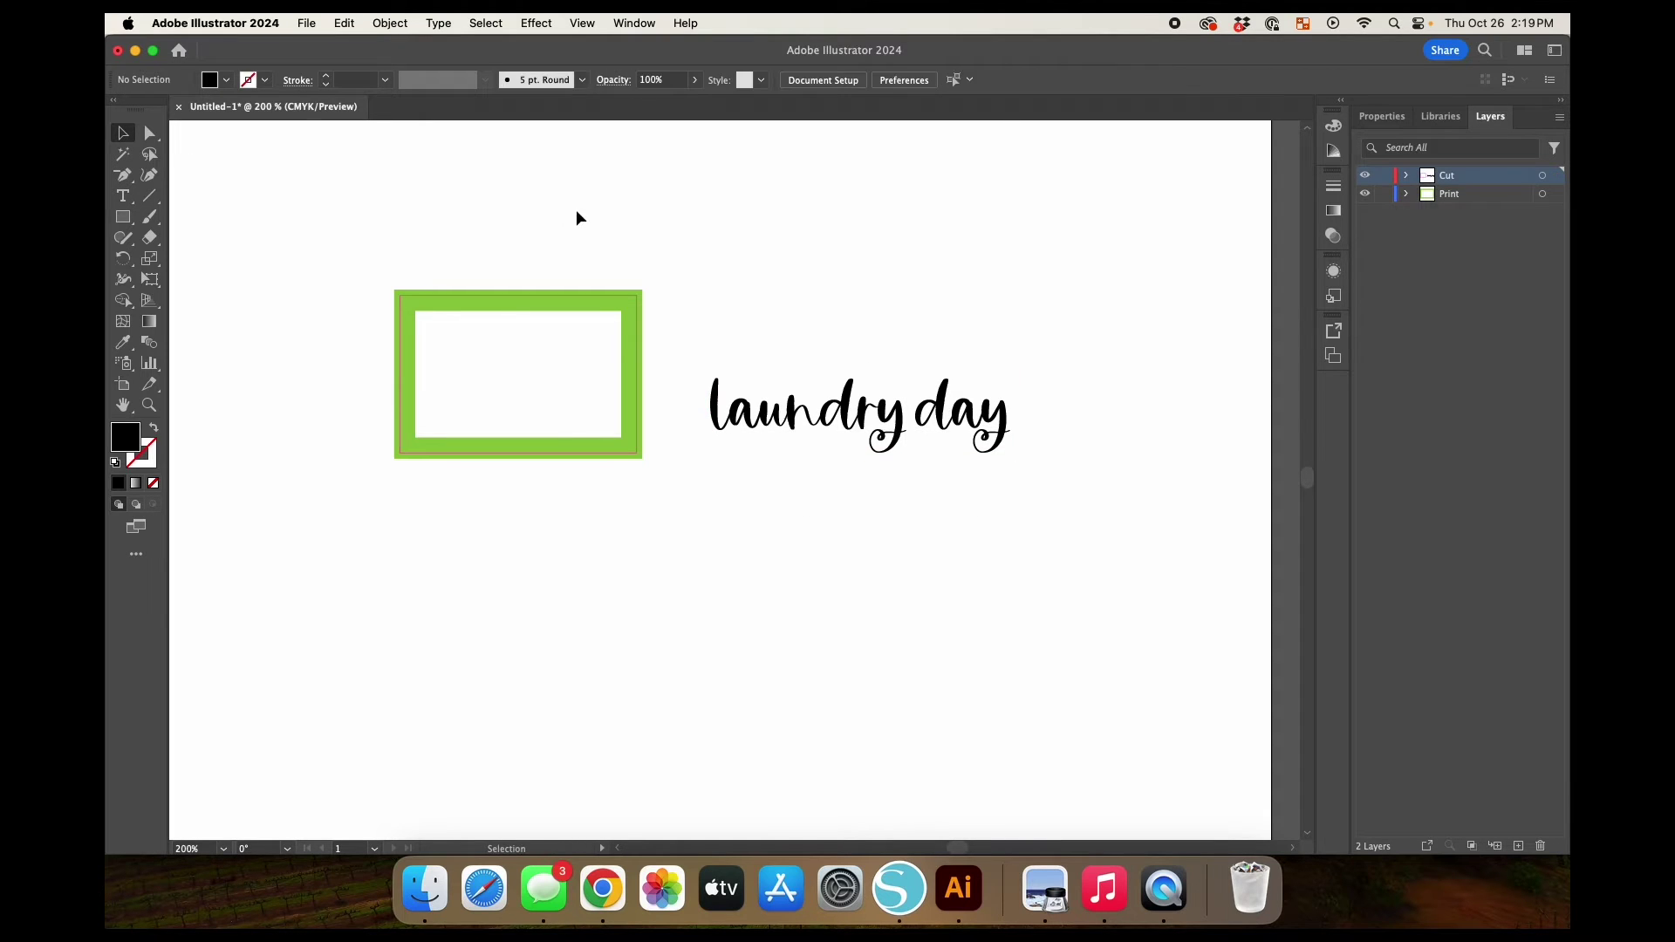
click(925, 397)
scroll(921, 400, right, 3)
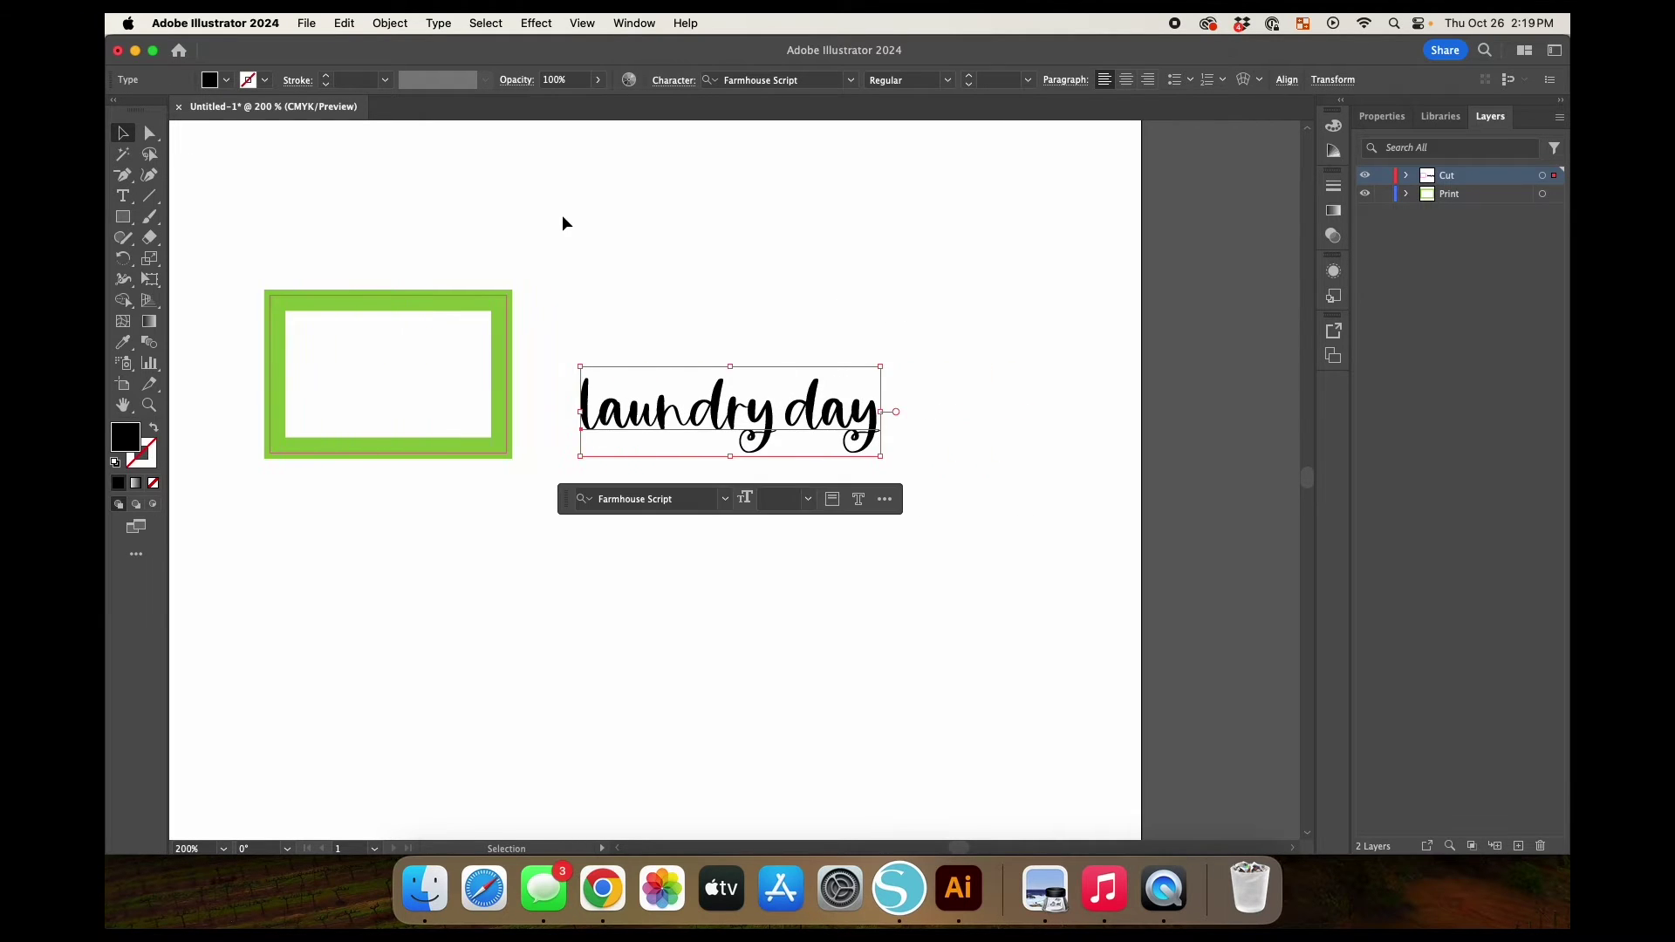
mouse_move(743, 409)
mouse_down()
mouse_move(401, 380)
mouse_move(733, 397)
mouse_up()
scroll(734, 394, up, 1)
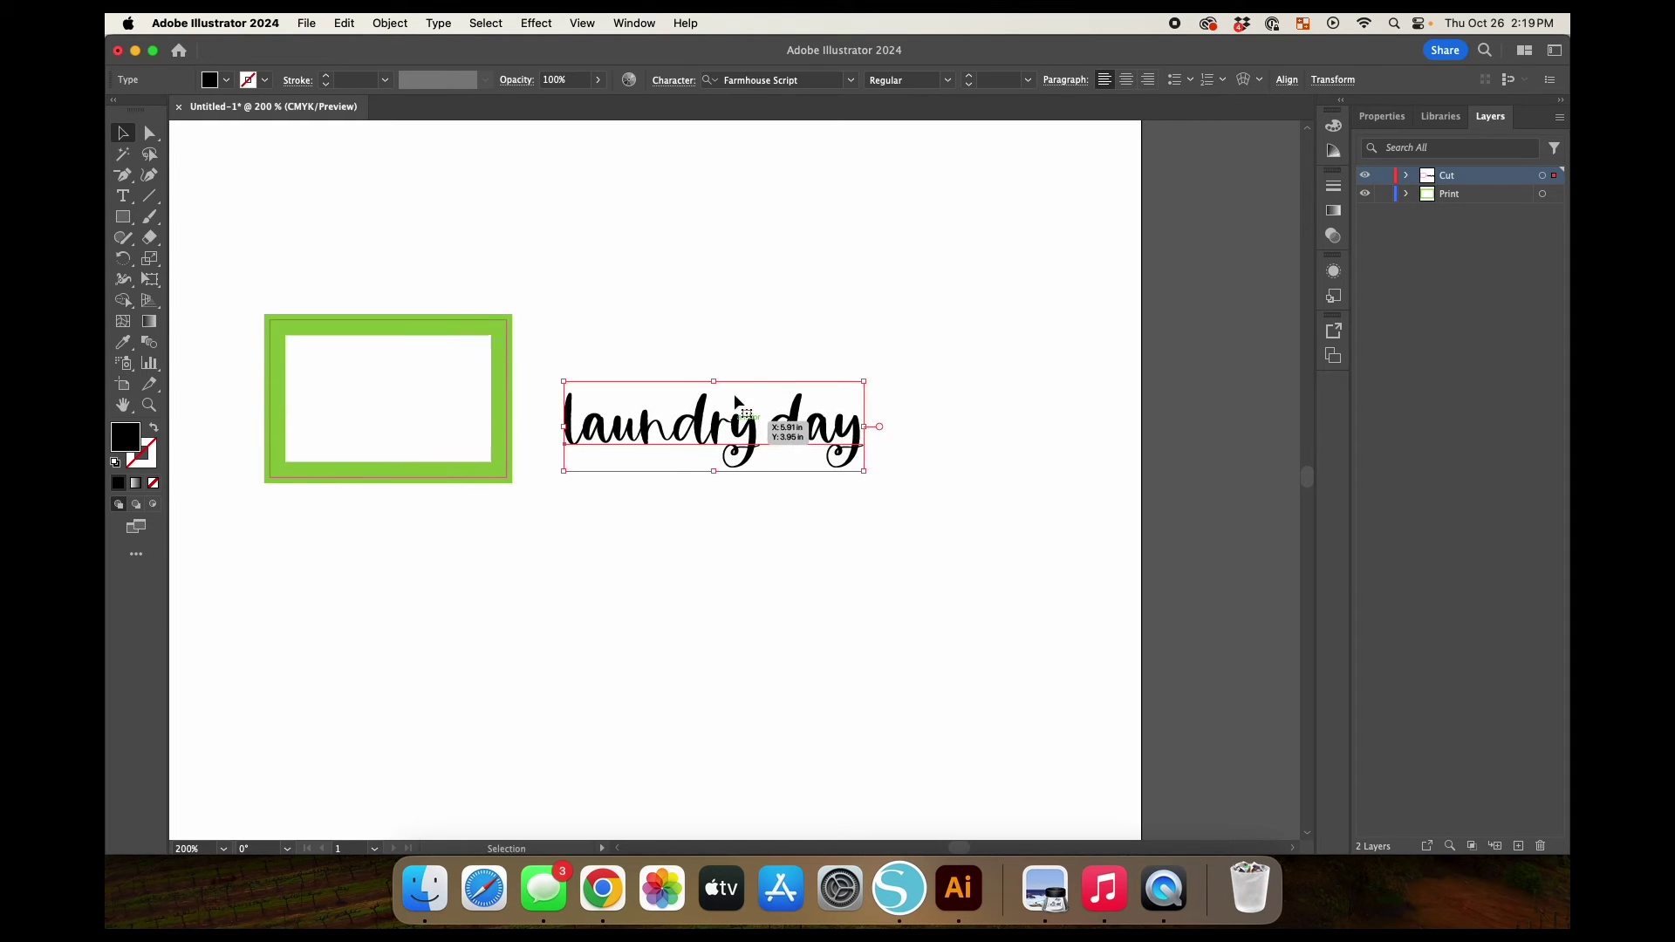
scroll(734, 395, up, 2)
key(super+equal)
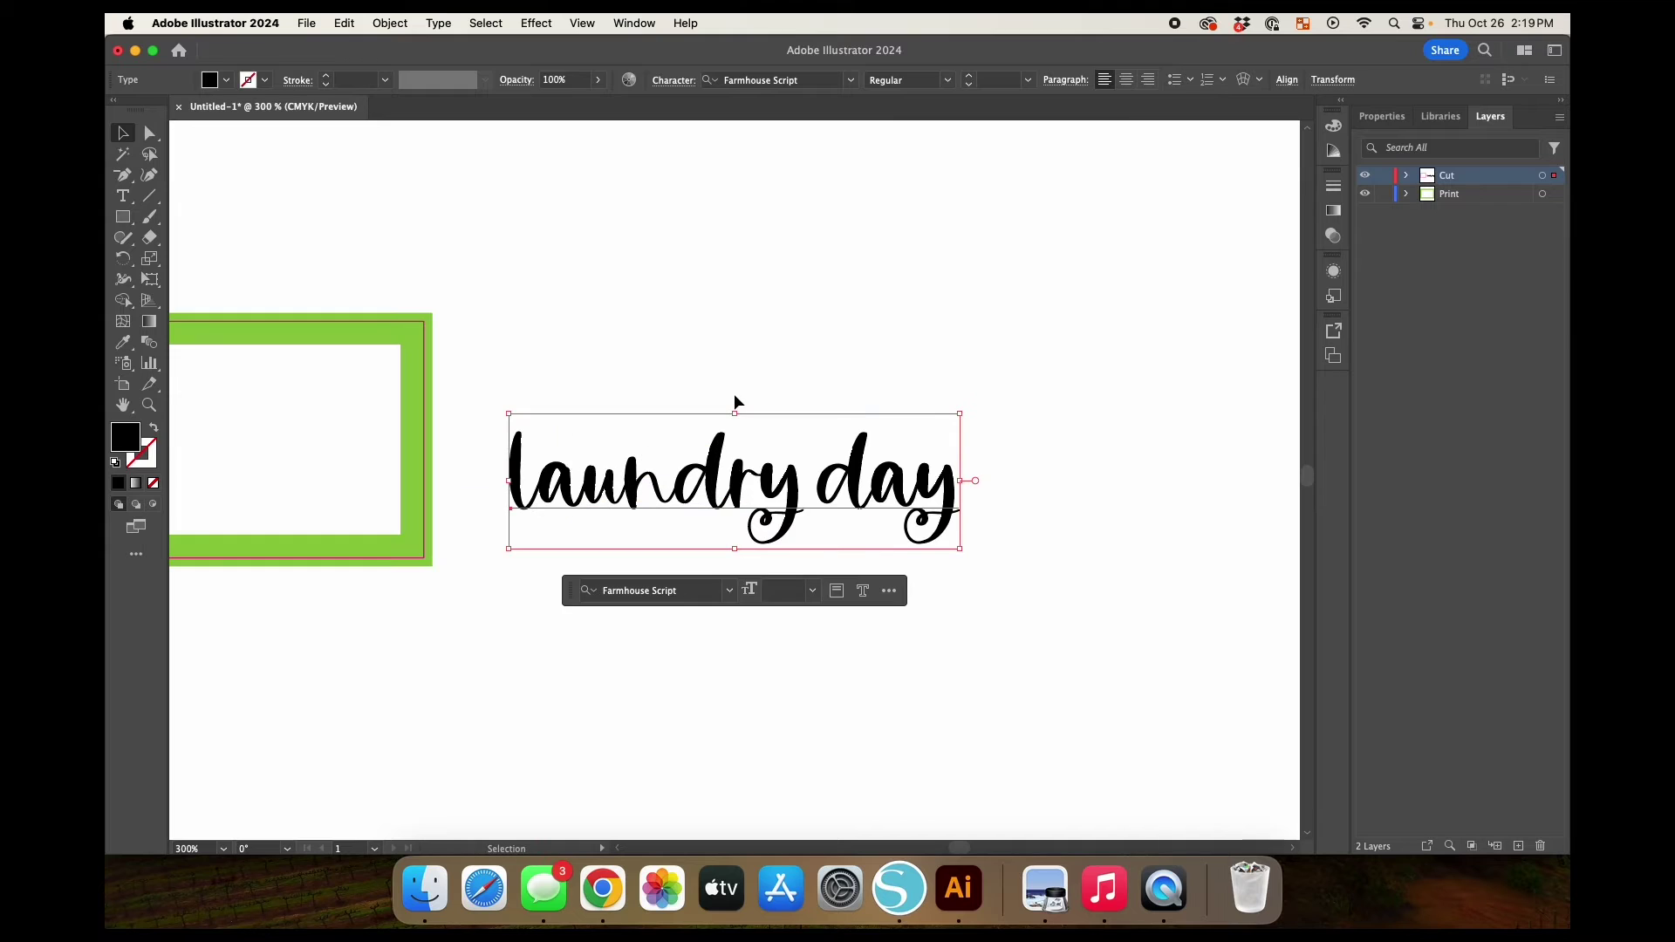
key(shift+Right)
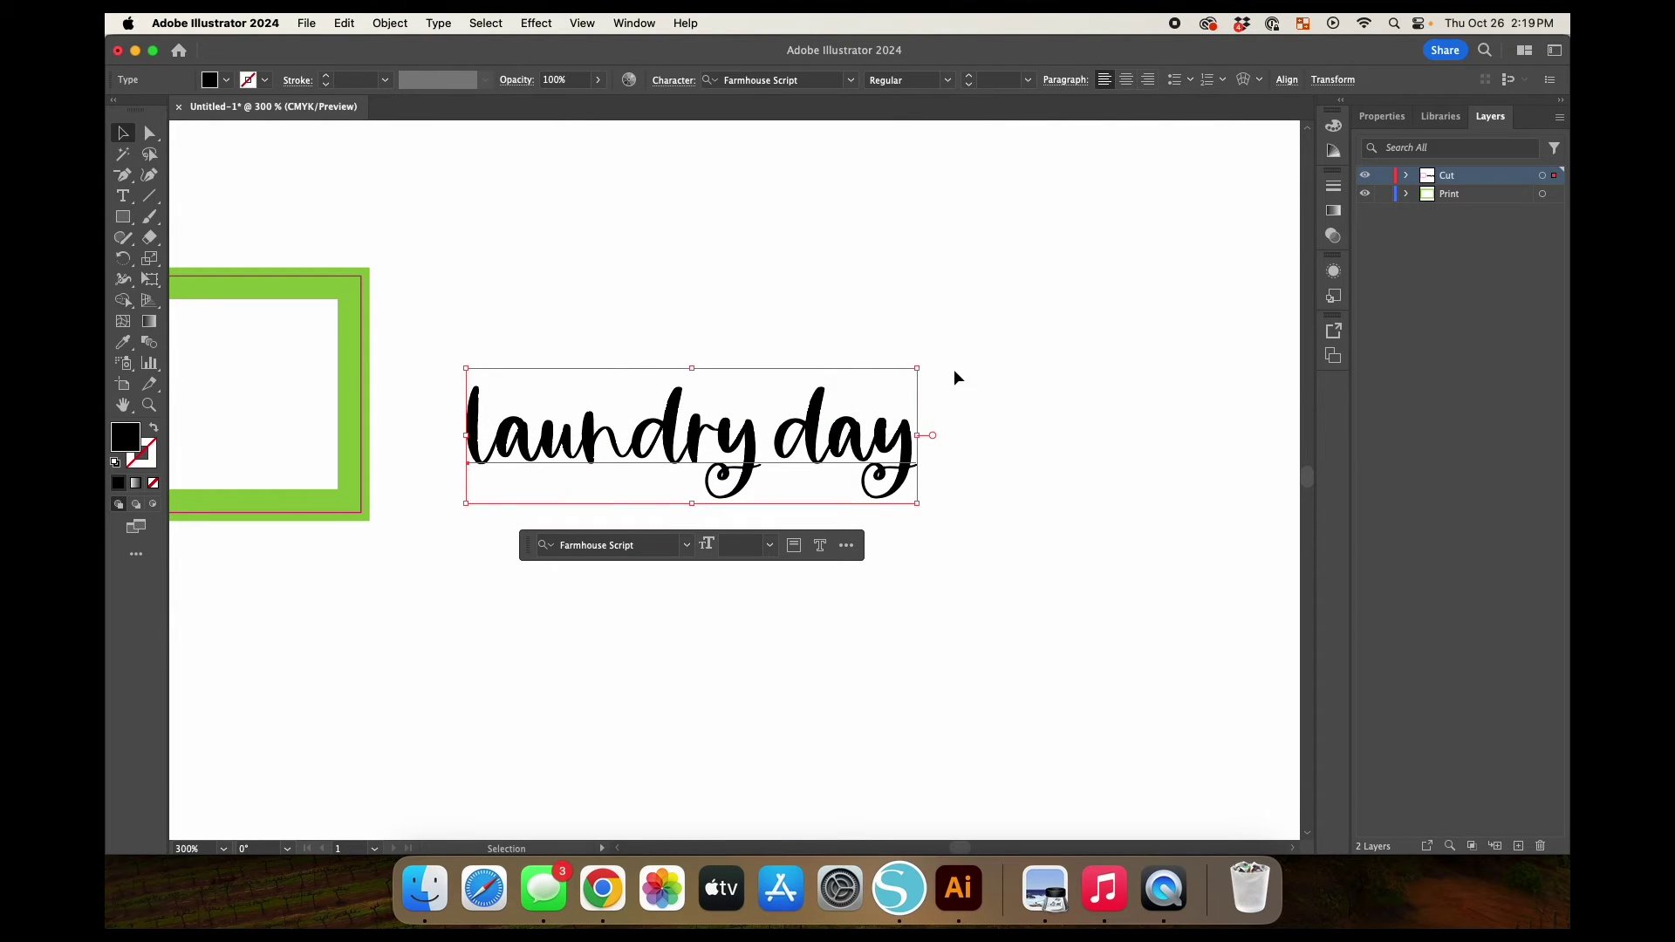
scroll(1221, 214, right, 1)
click(1363, 121)
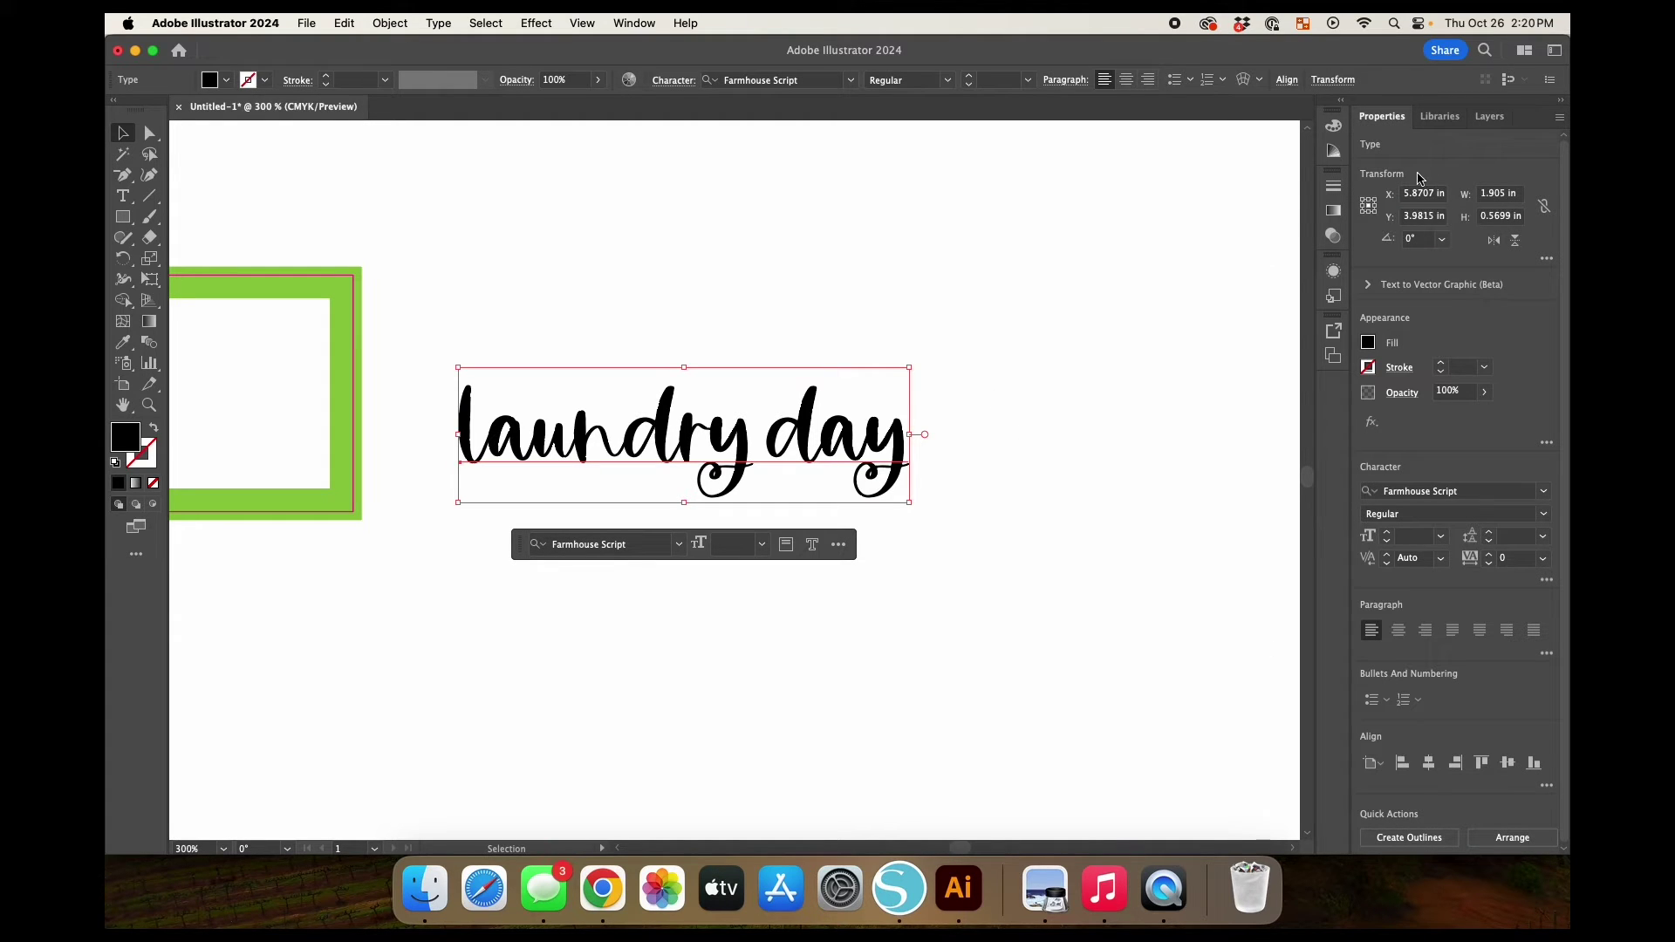
click(1120, 303)
click(913, 450)
click(1555, 52)
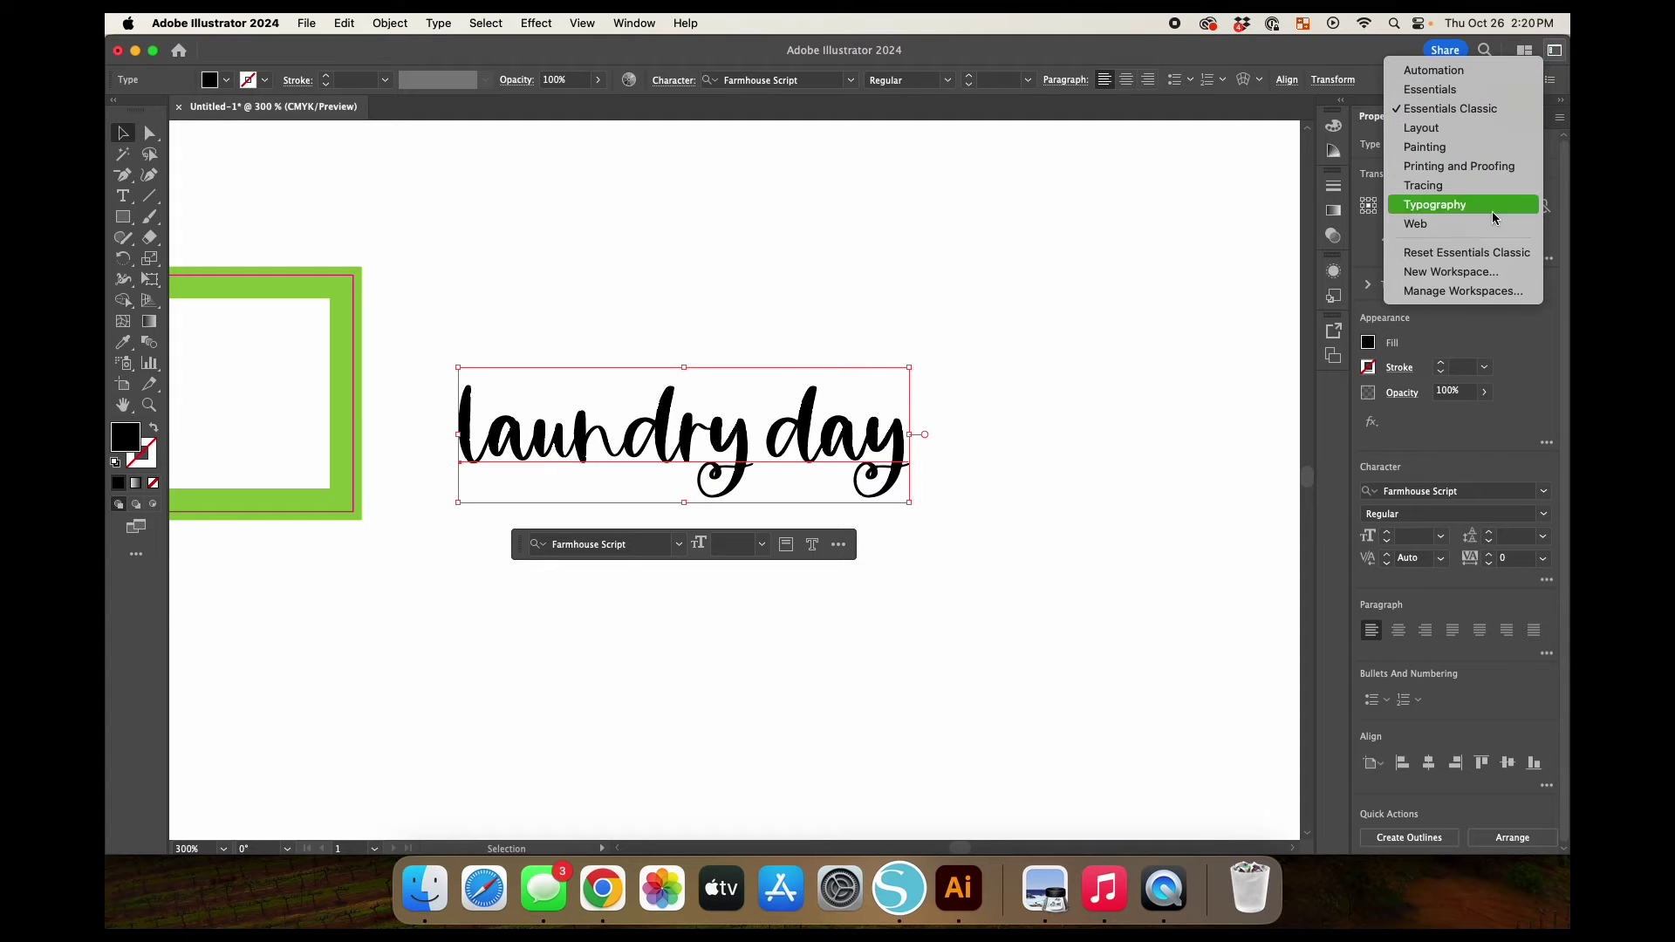
click(1464, 106)
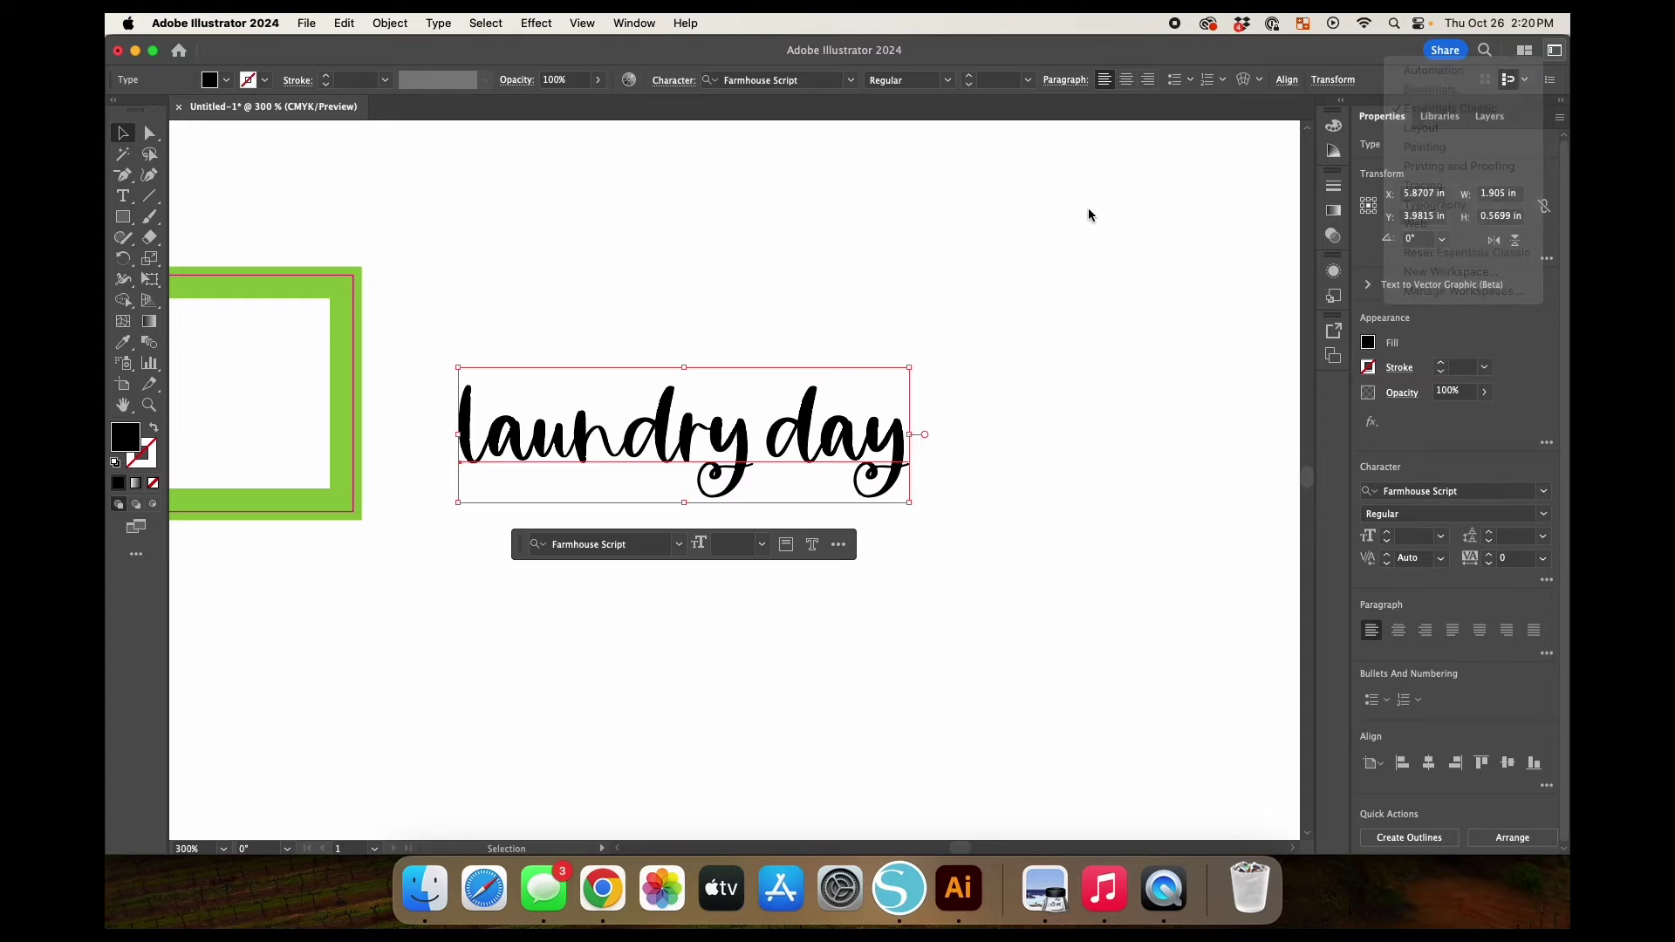
click(956, 251)
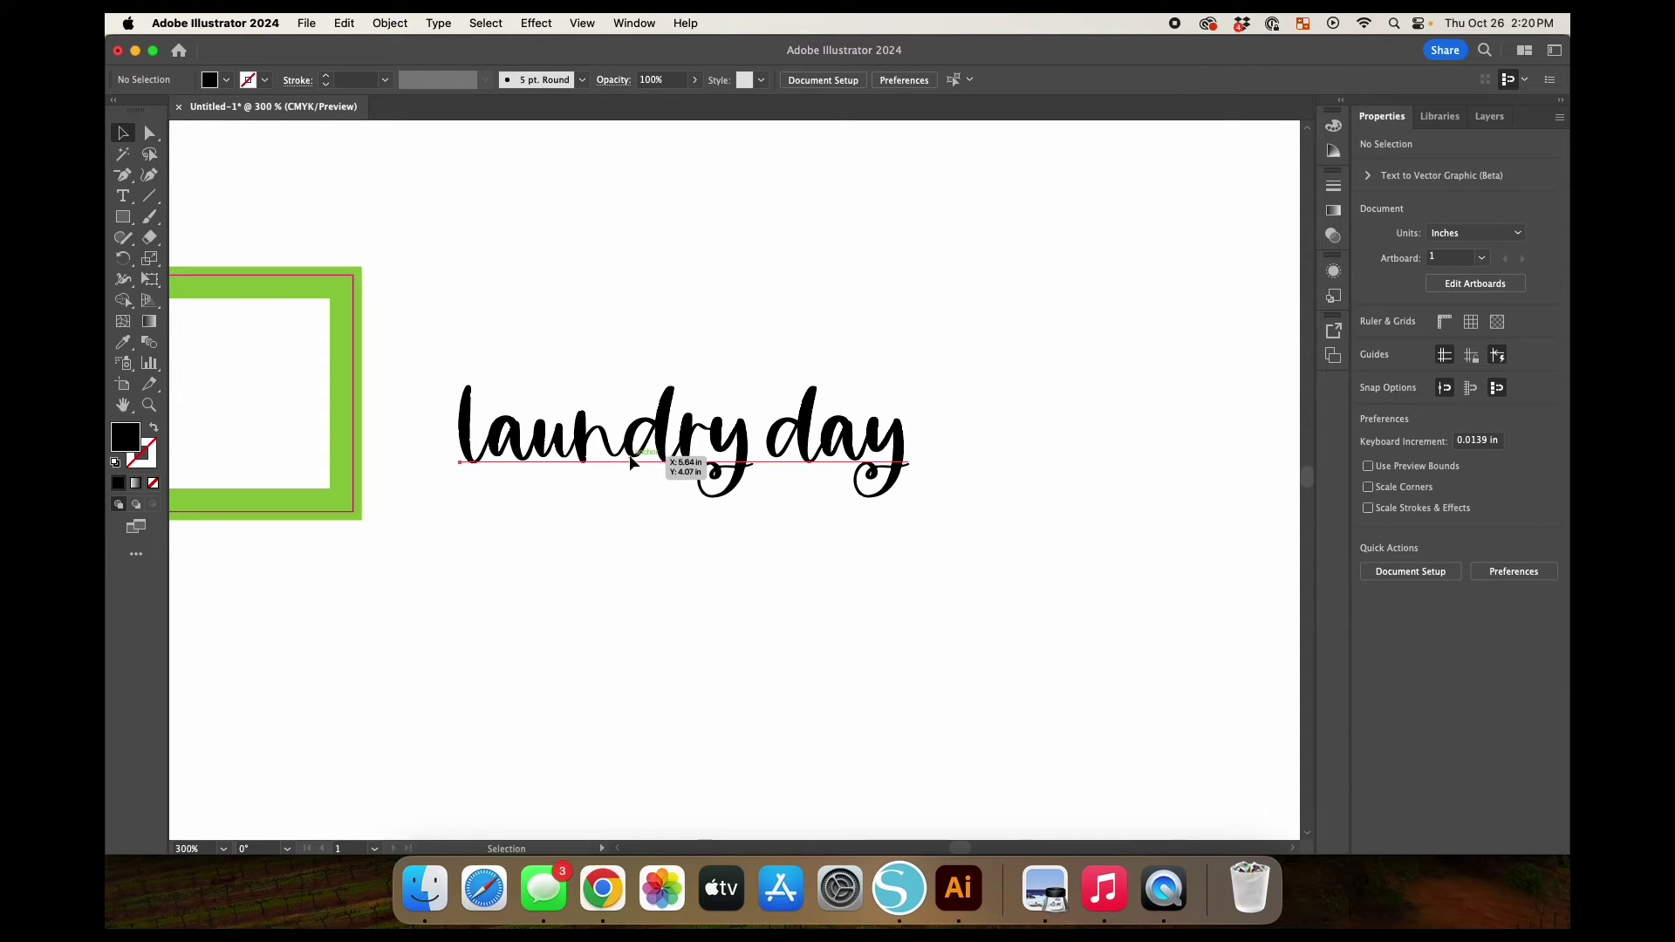
click(685, 462)
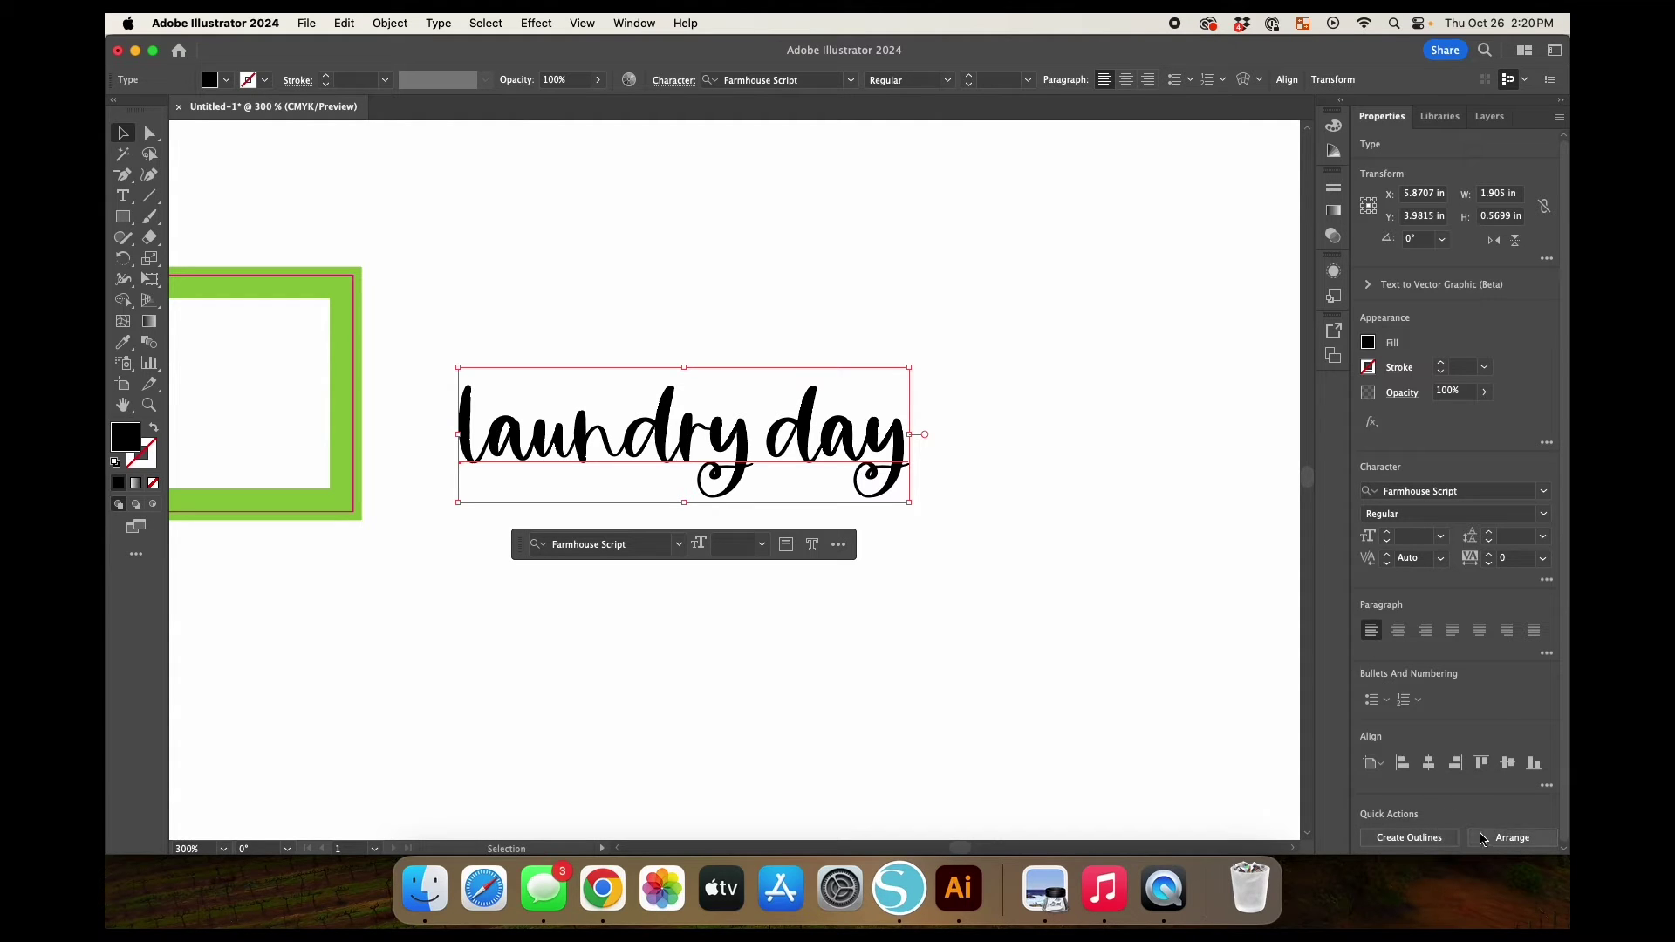
scroll(1471, 813, down, 1)
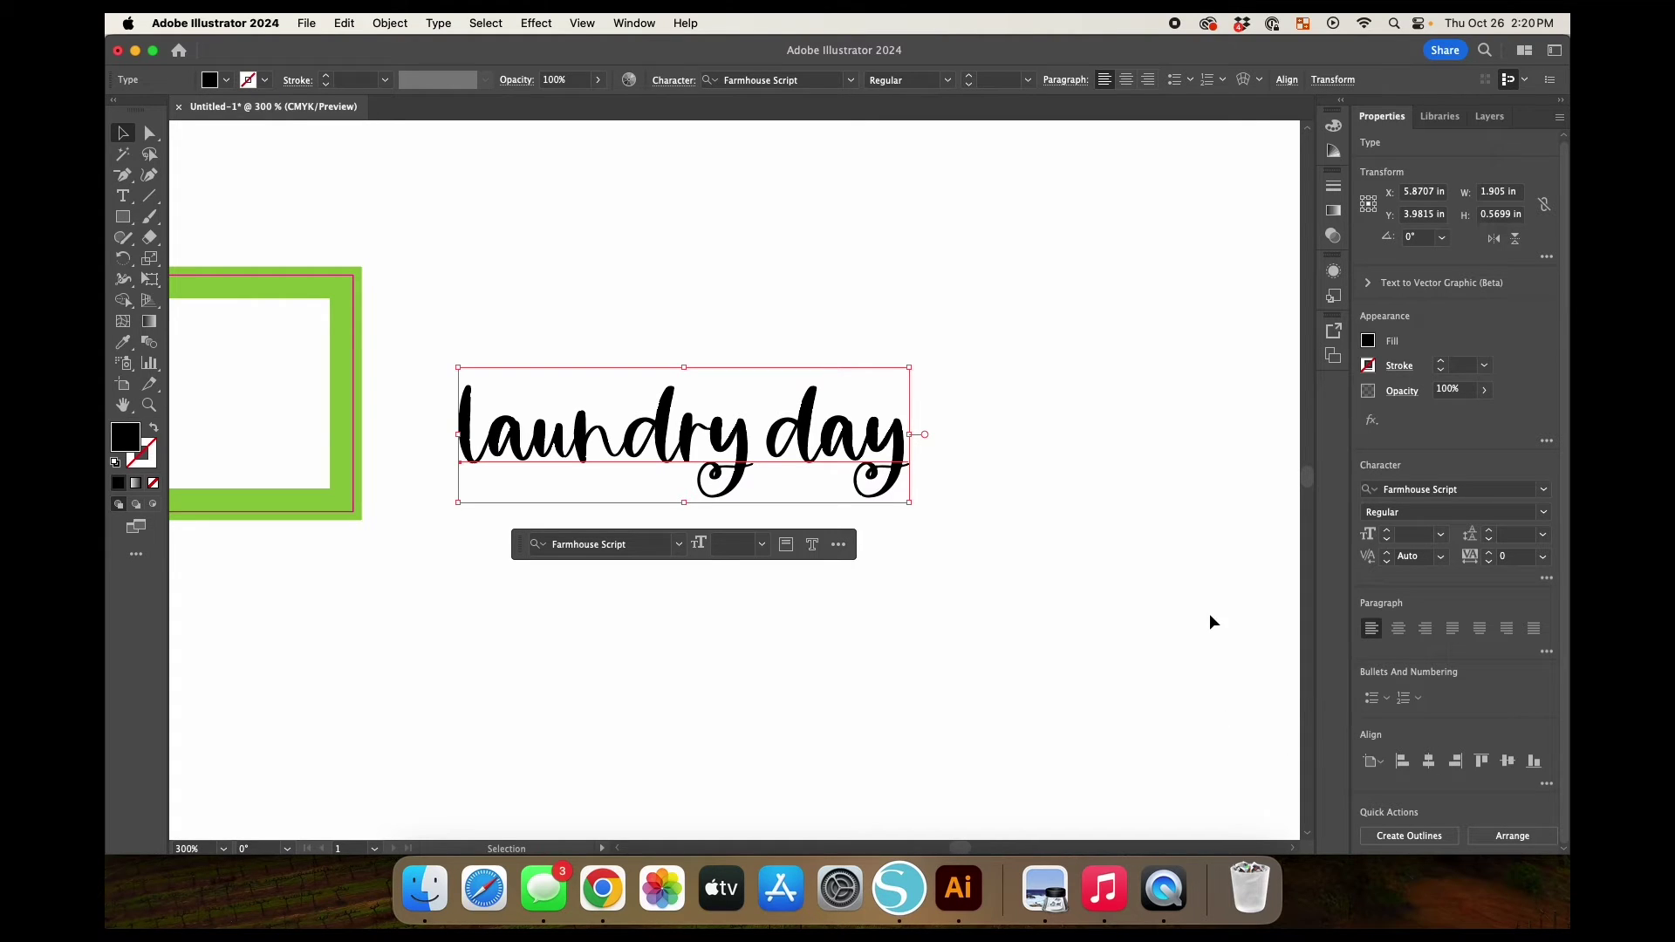
click(631, 23)
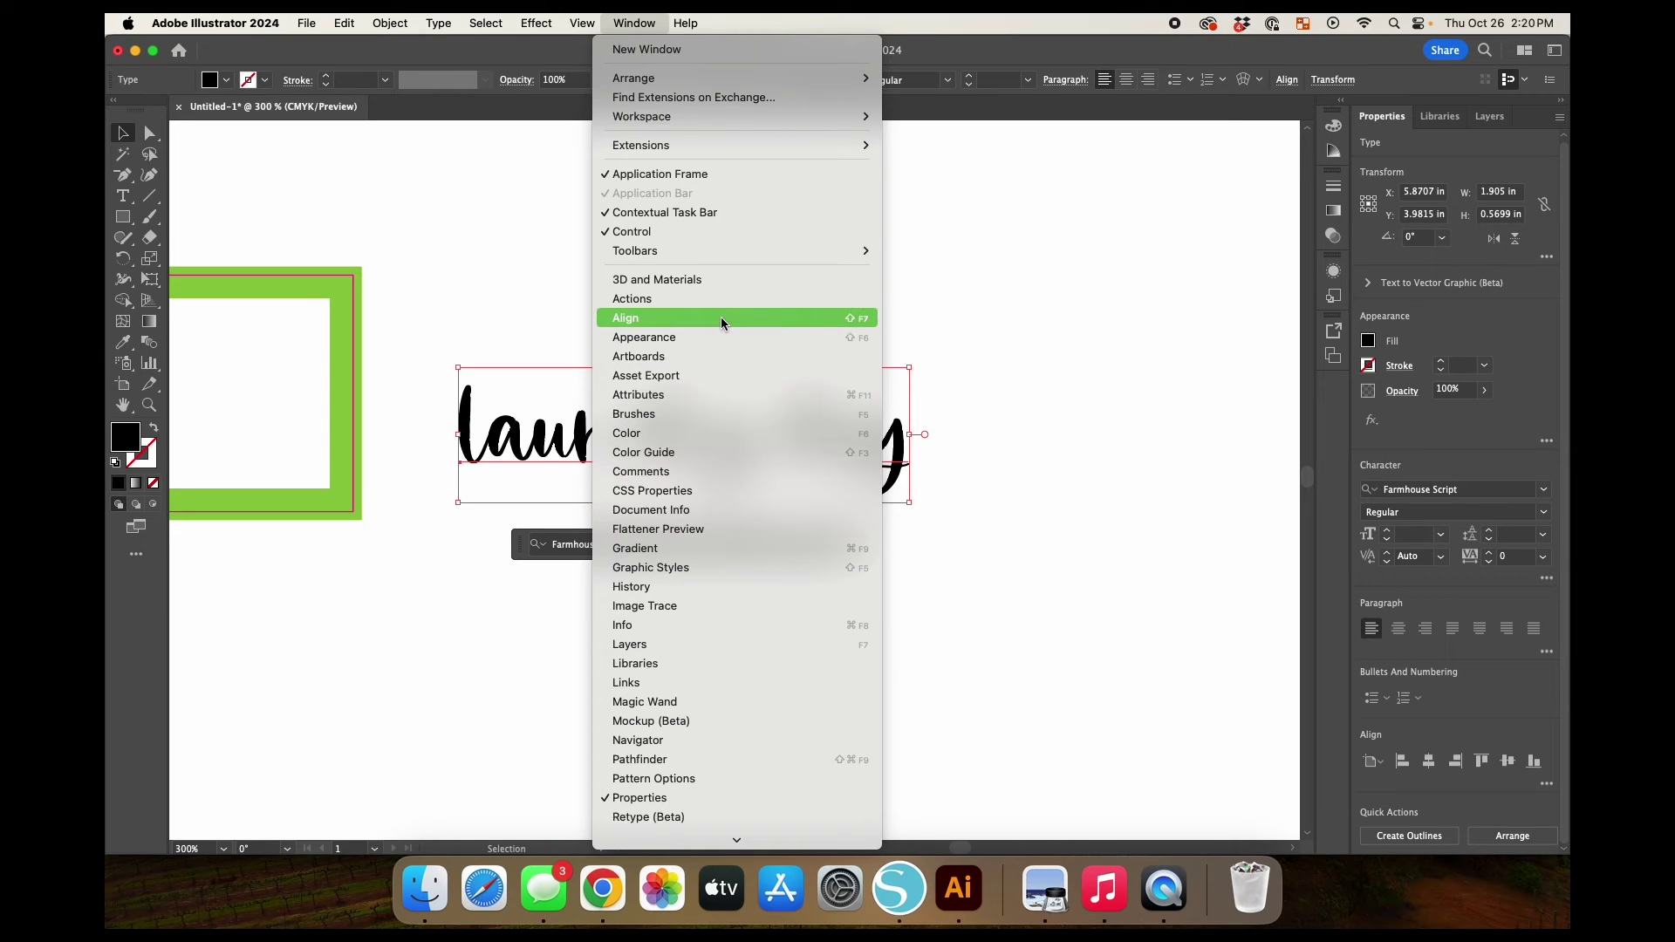
click(1131, 427)
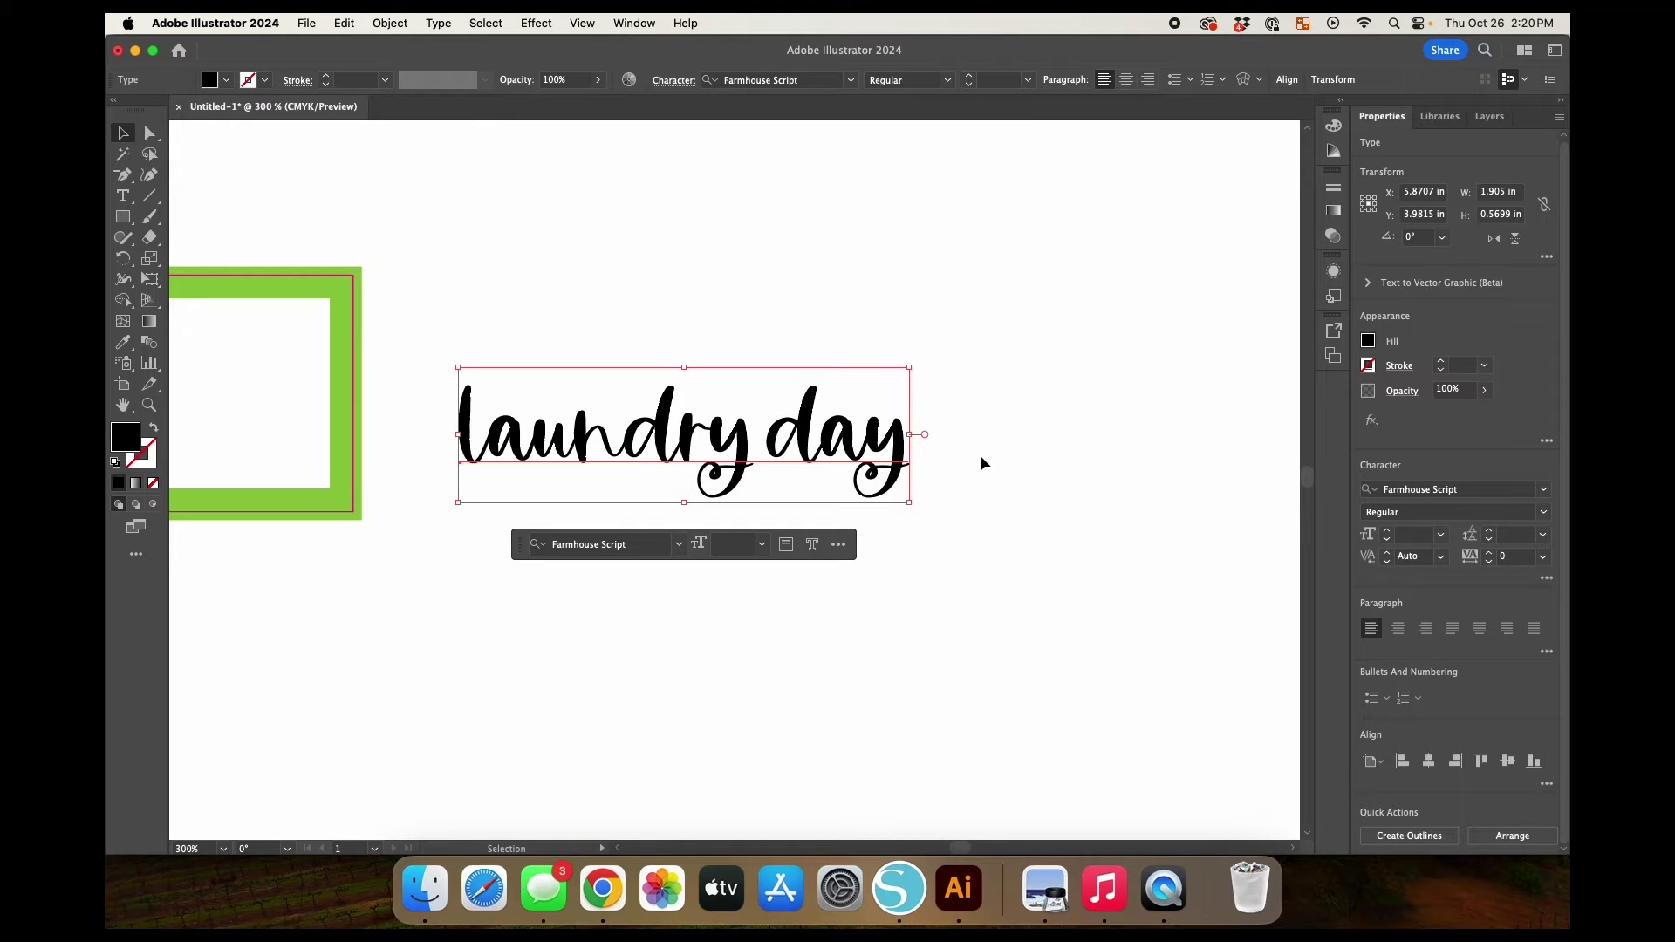
Convert the 'laundry day' text to outlines with Create Outlines.
click(390, 22)
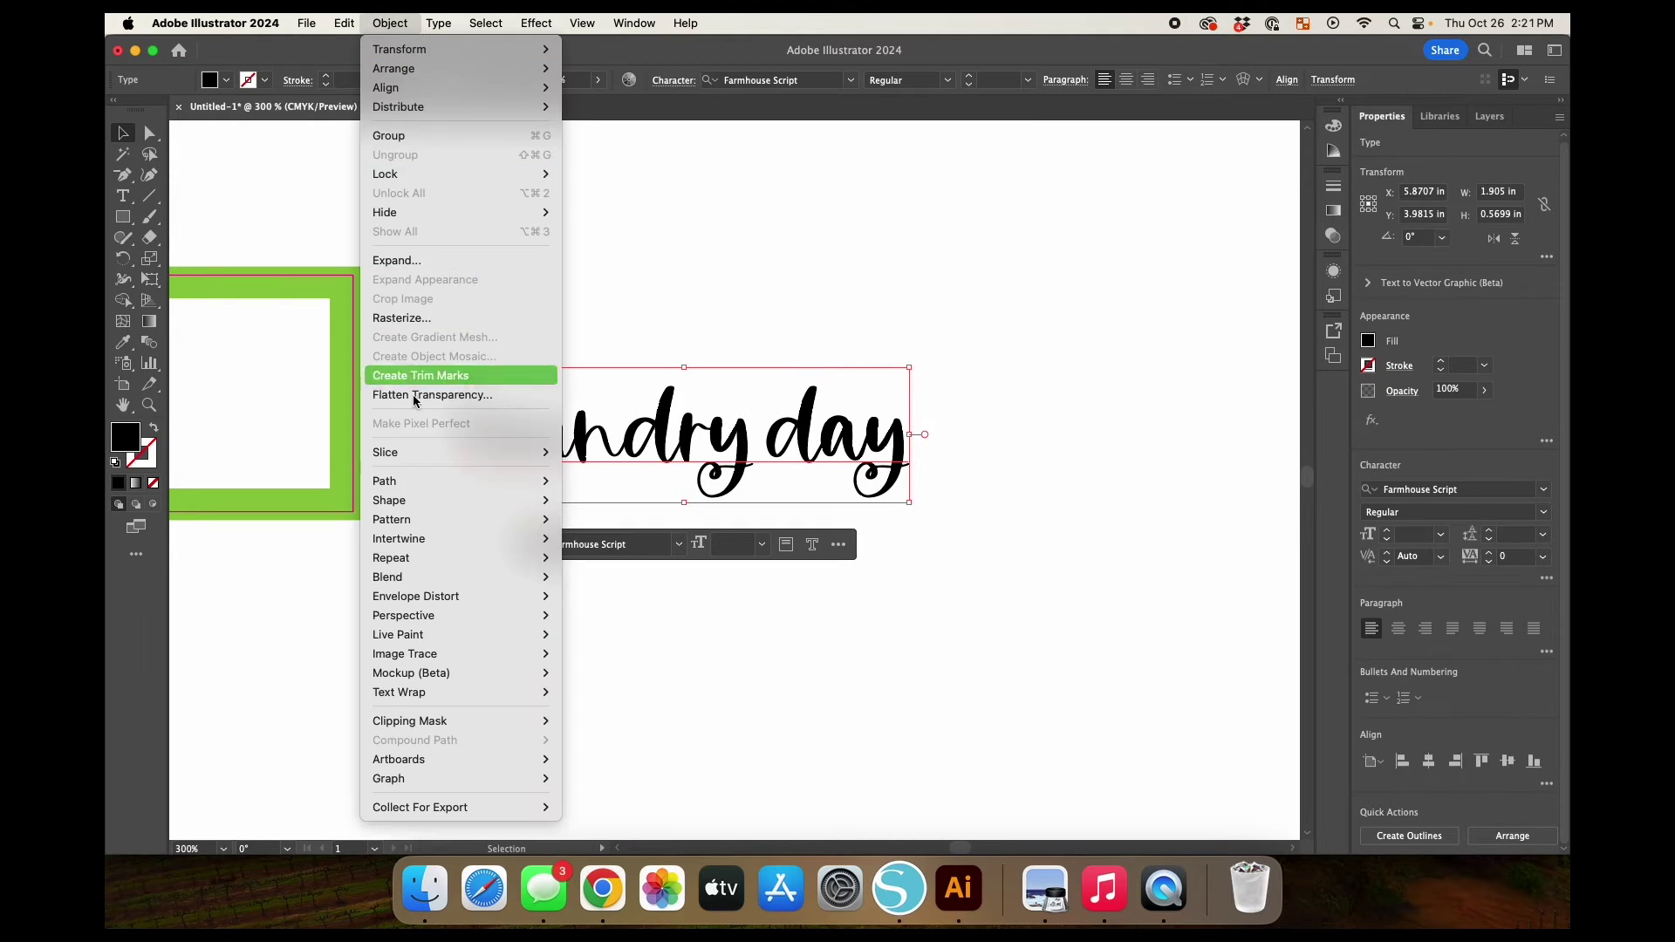
mouse_move(420, 474)
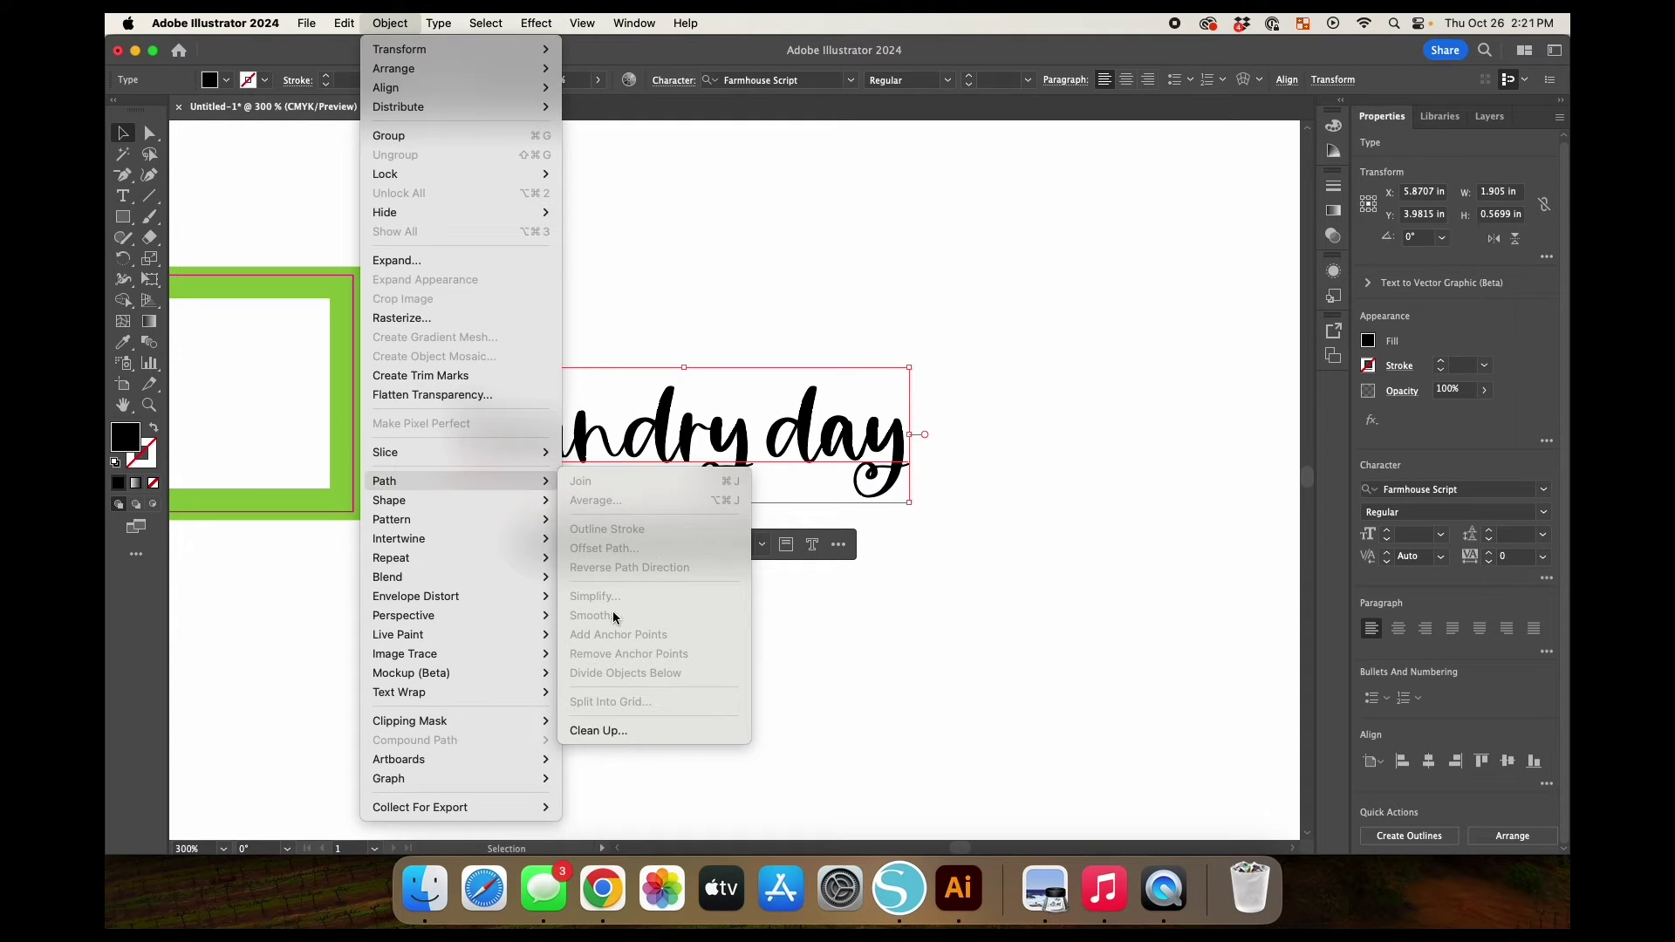
click(852, 262)
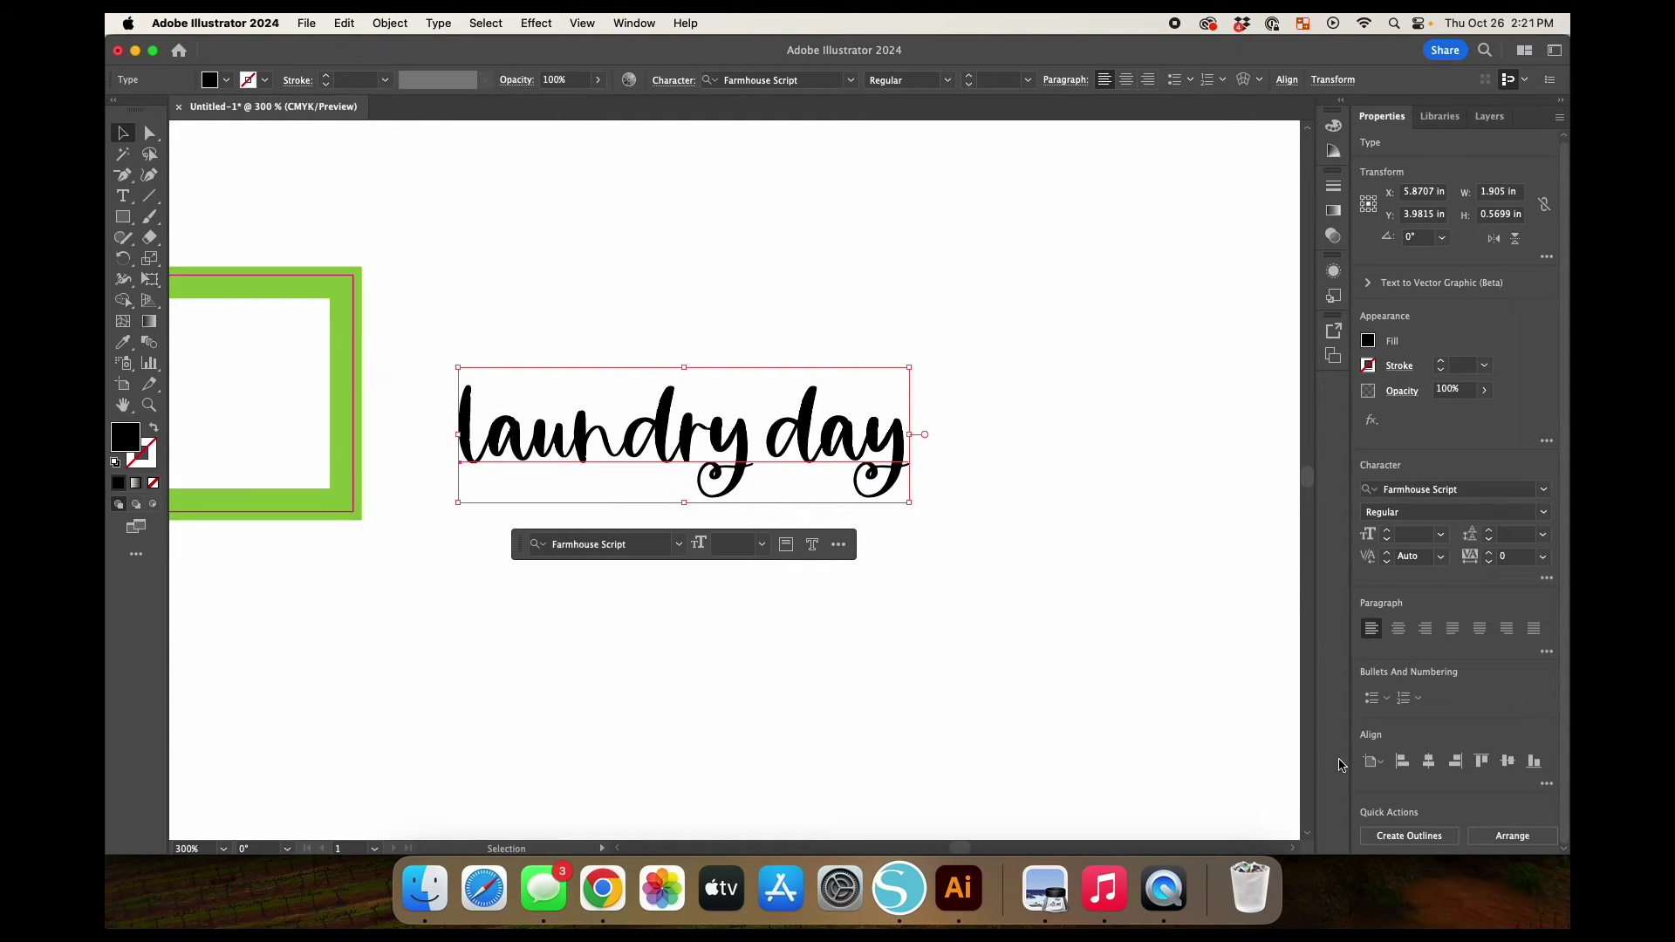
click(1431, 838)
click(860, 606)
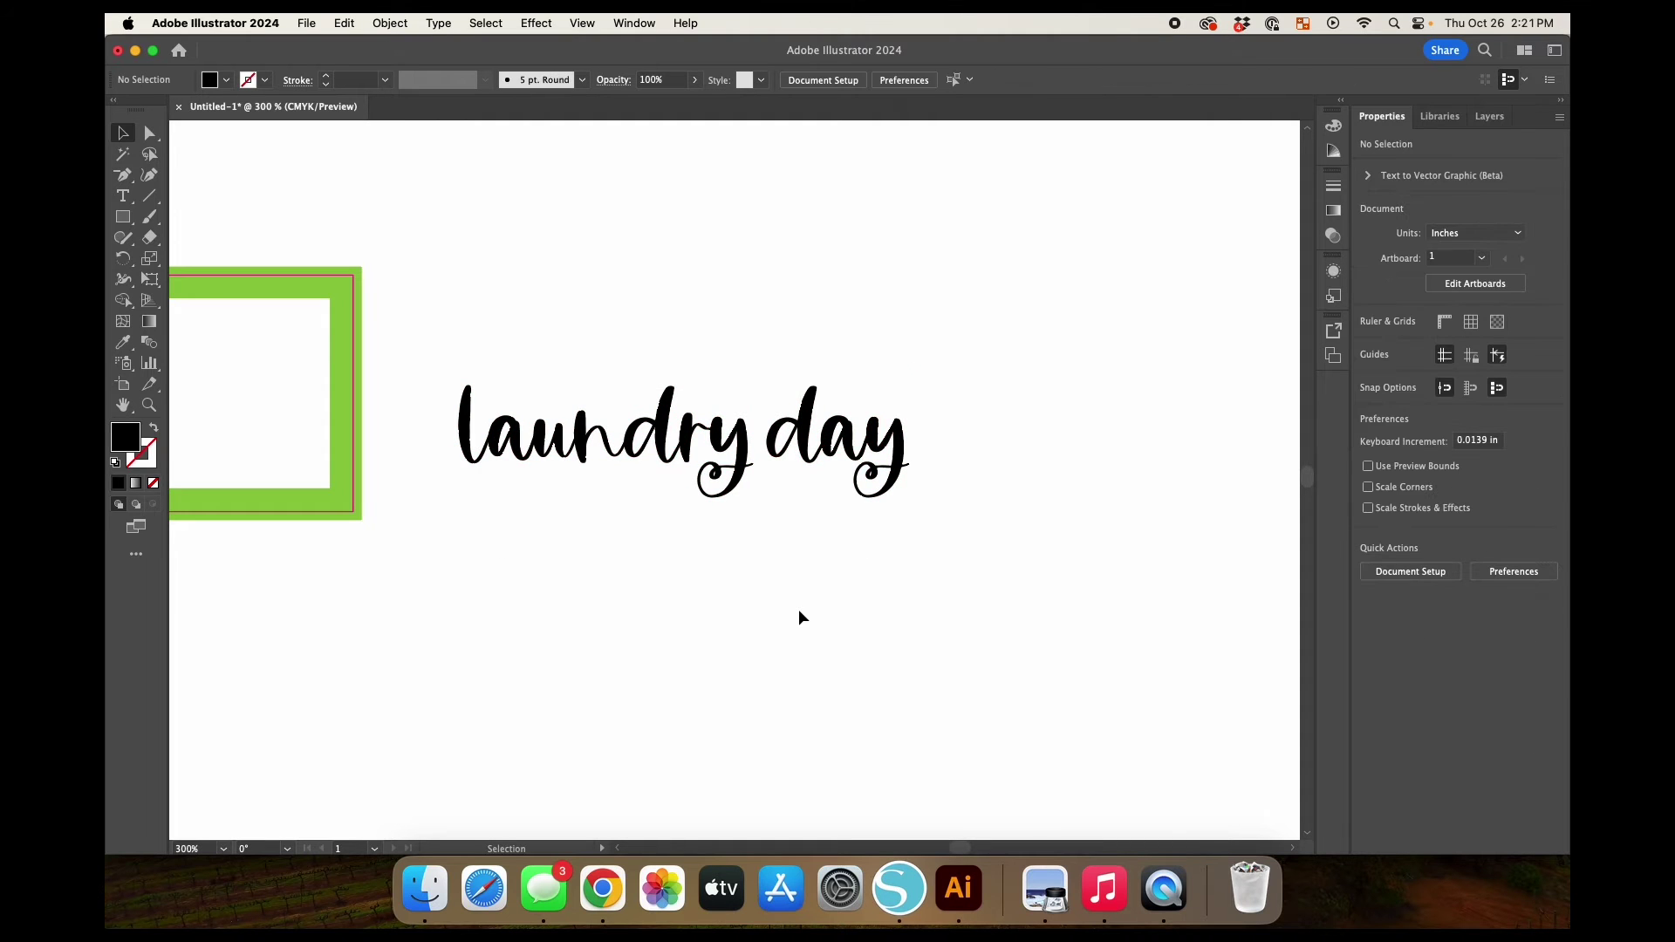
Enter the outlined lettering group and drag the letter d above the word.
click(737, 487)
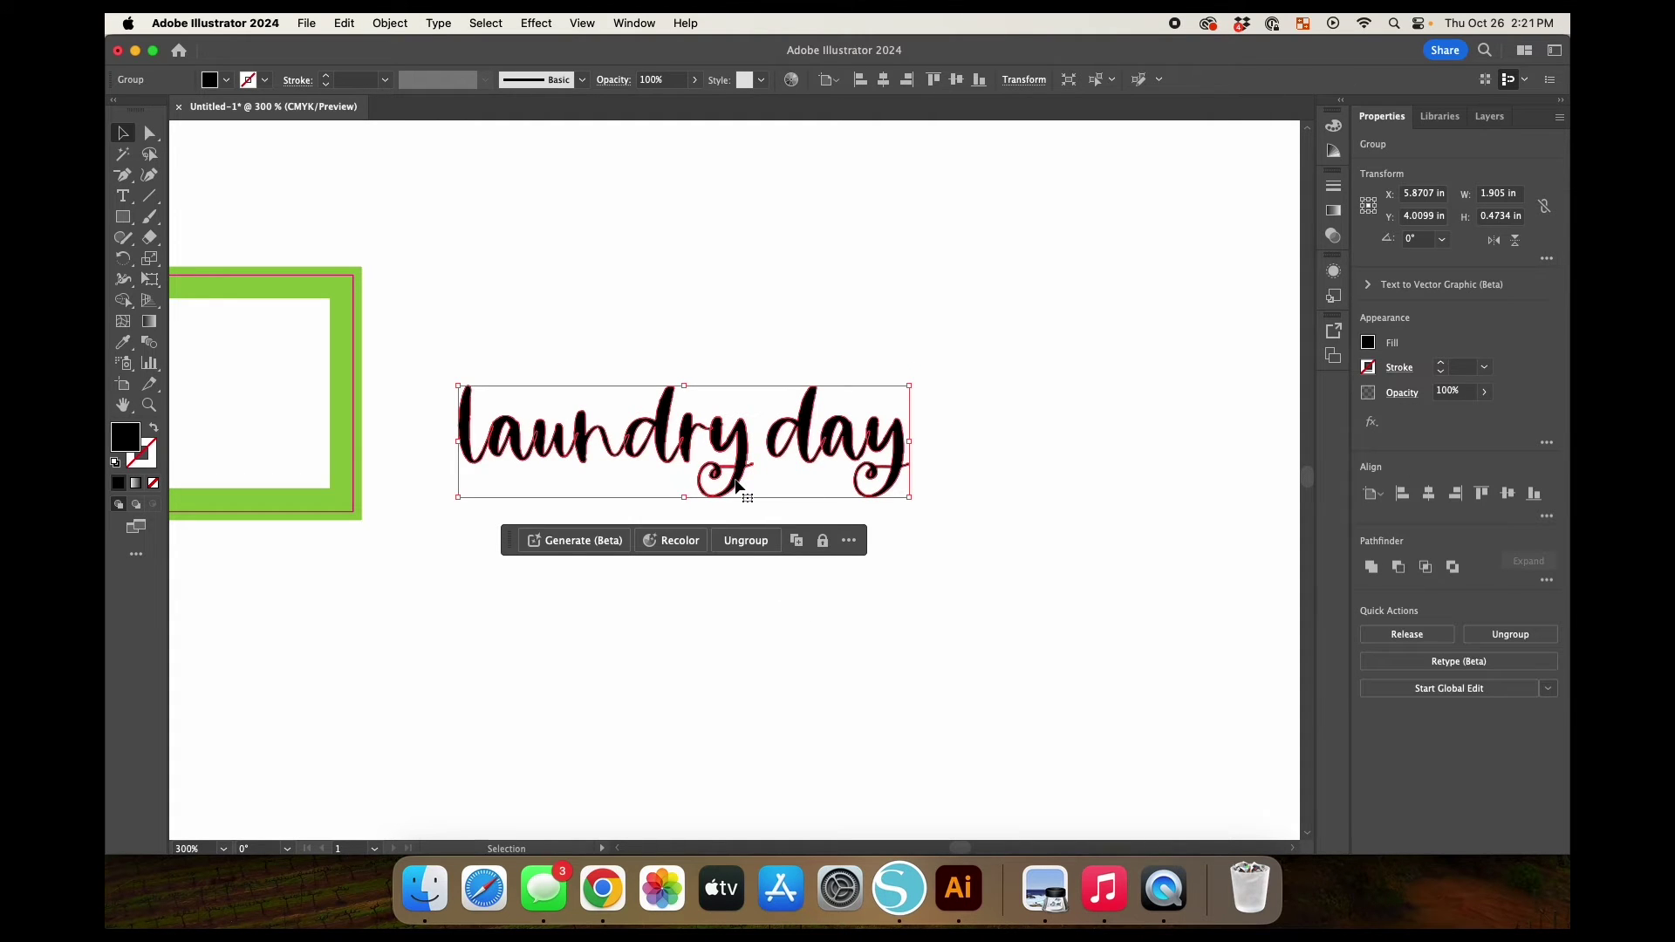
double_click(744, 434)
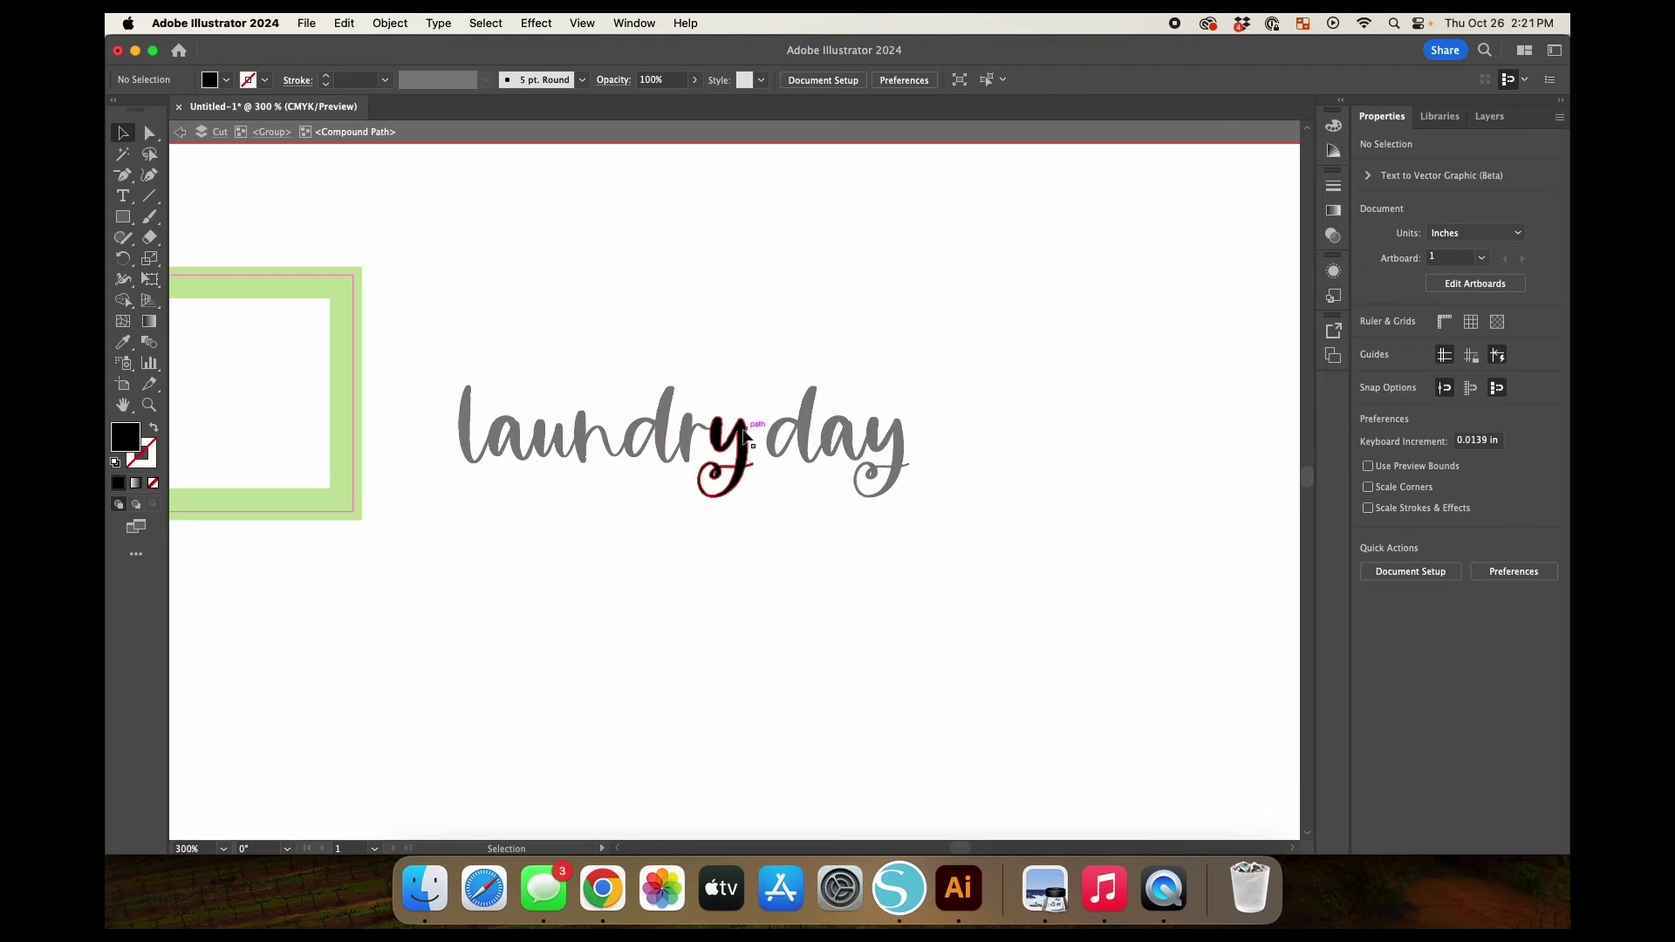
click(180, 132)
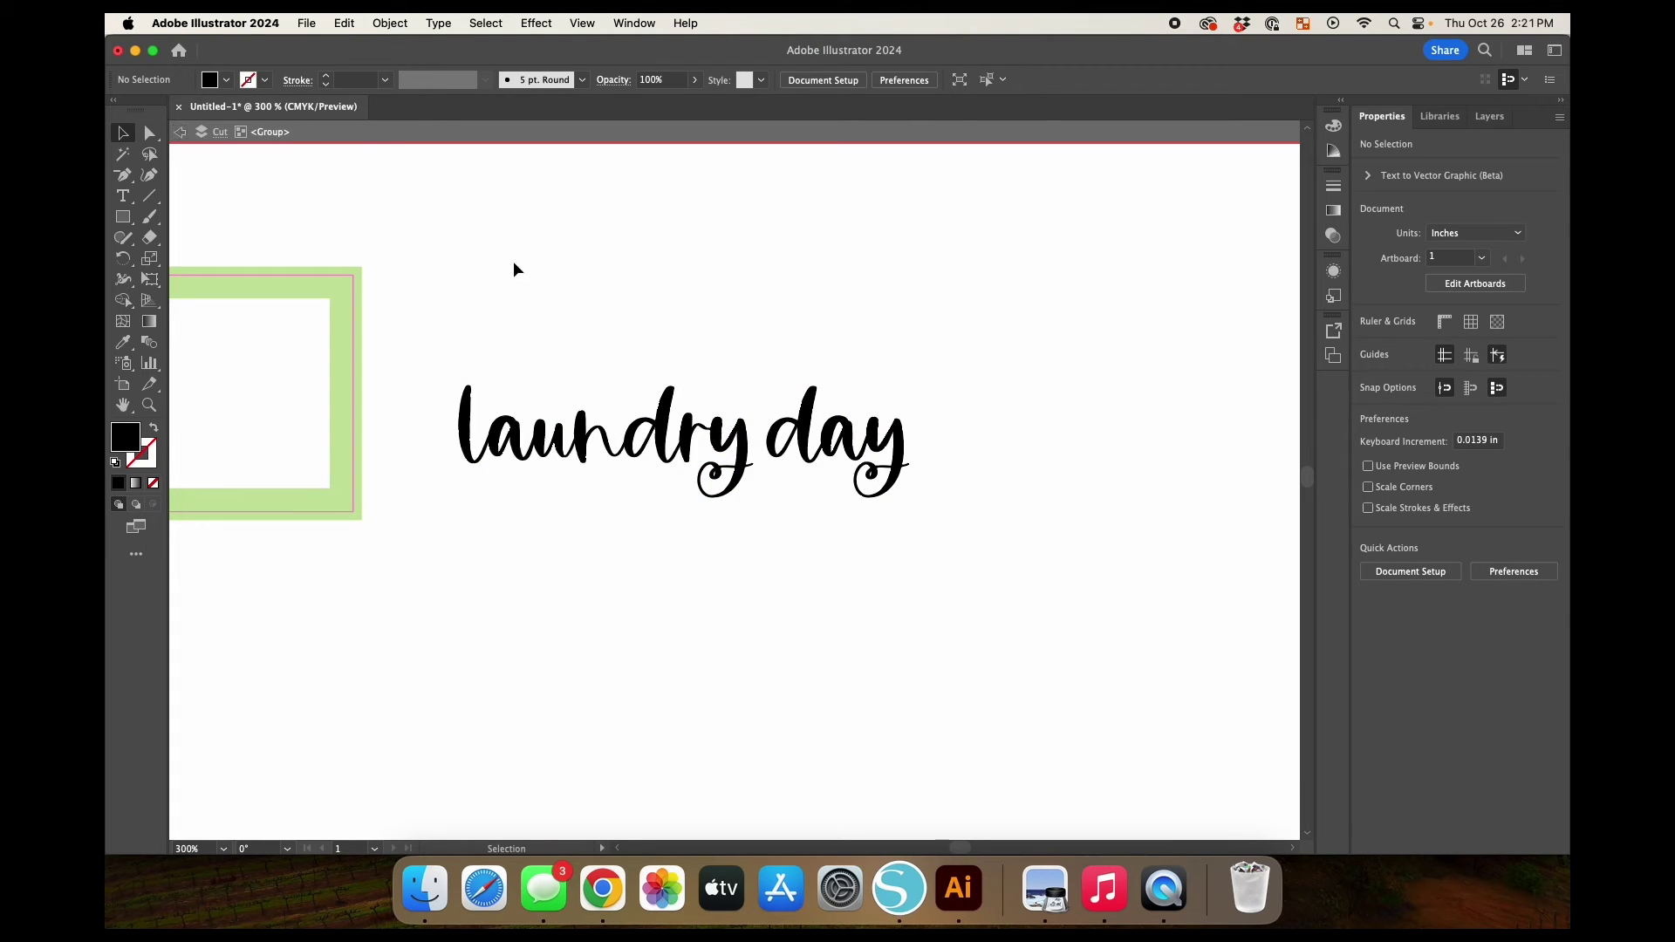
click(669, 425)
drag(669, 425, 672, 328)
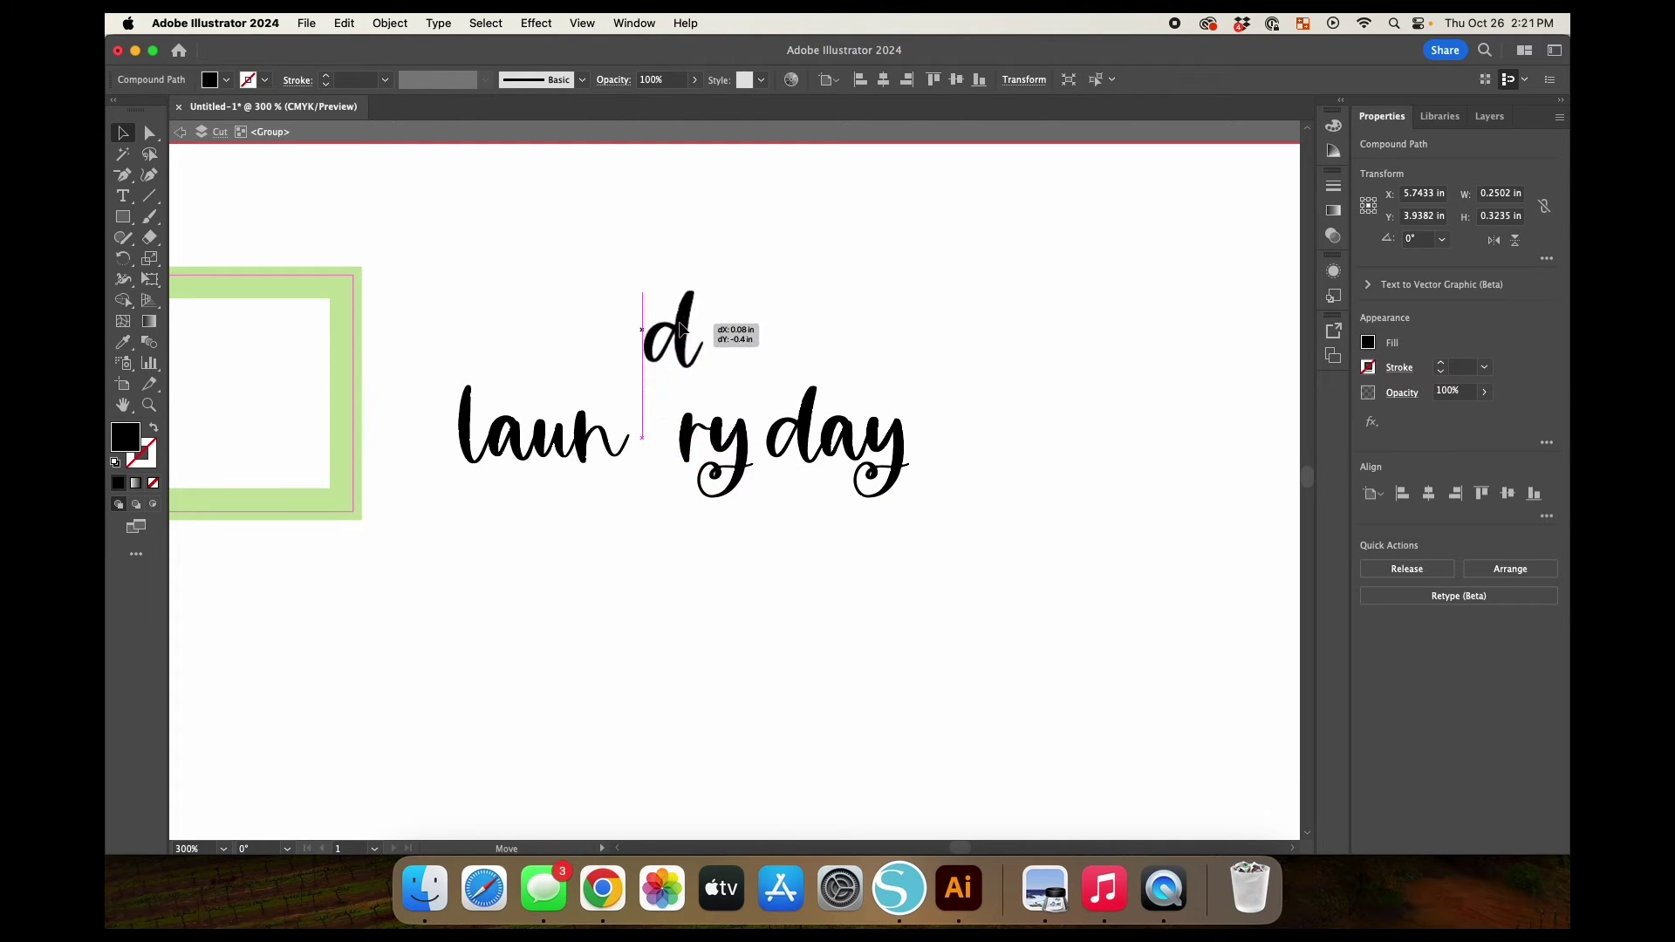
Undo the letter d move and exit the group's isolation mode.
key(super+z)
click(966, 547)
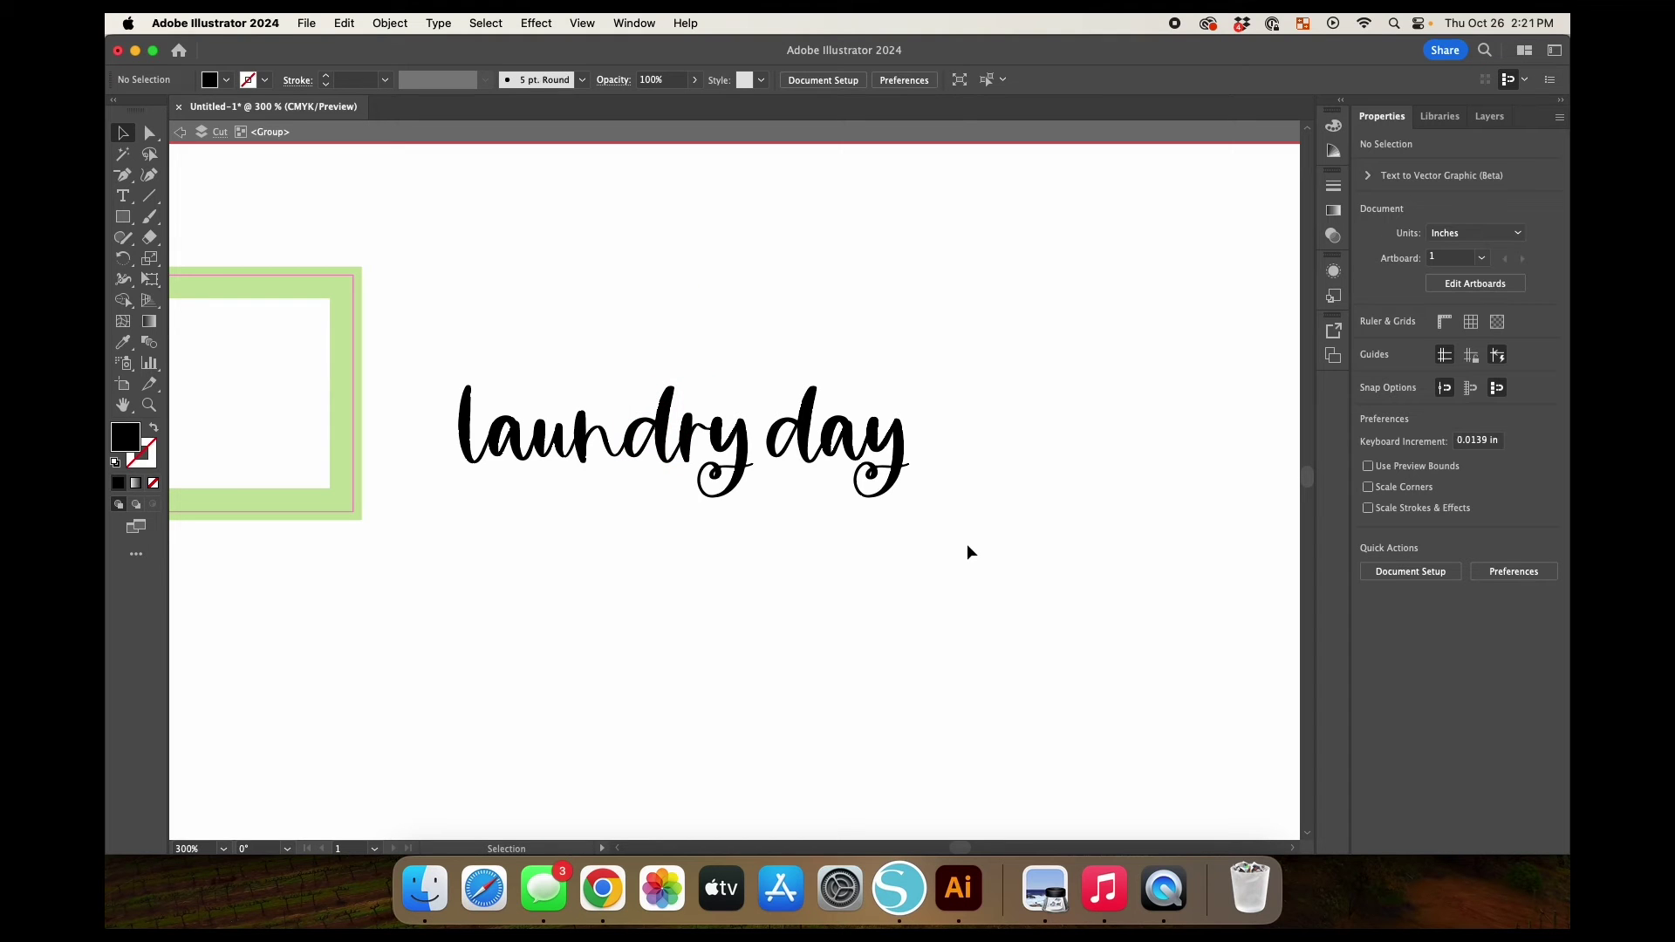
drag(1028, 548, 811, 654)
click(179, 131)
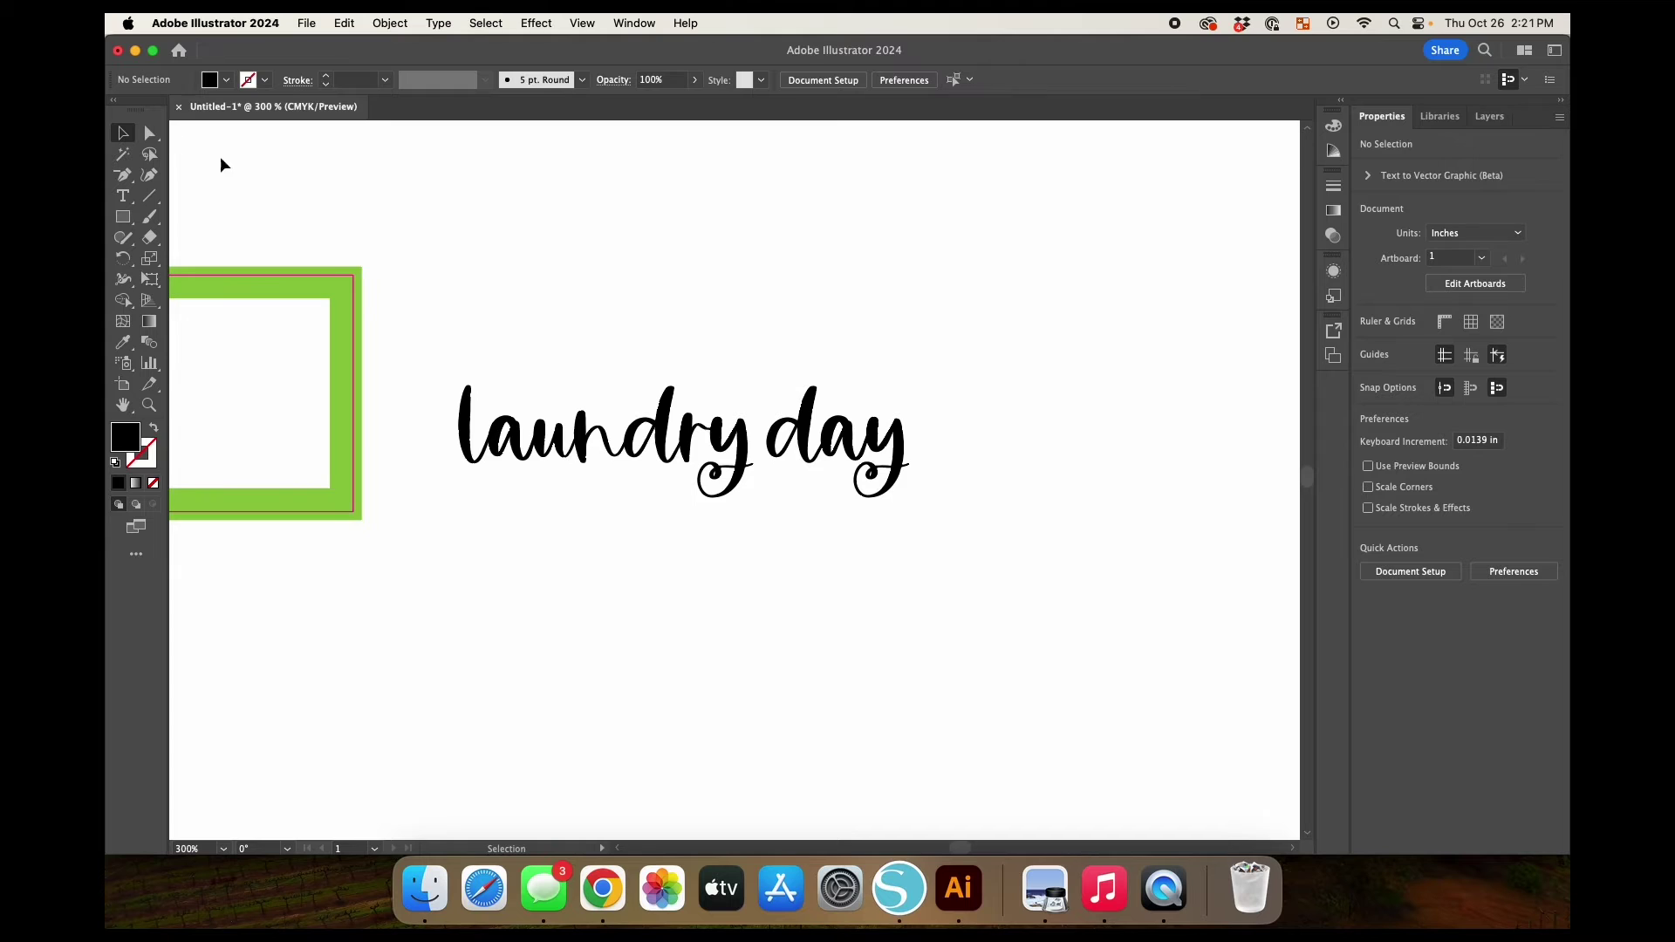
Move the whole 'laundry day' lettering group from the Cut layer to Print.
drag(431, 291, 974, 557)
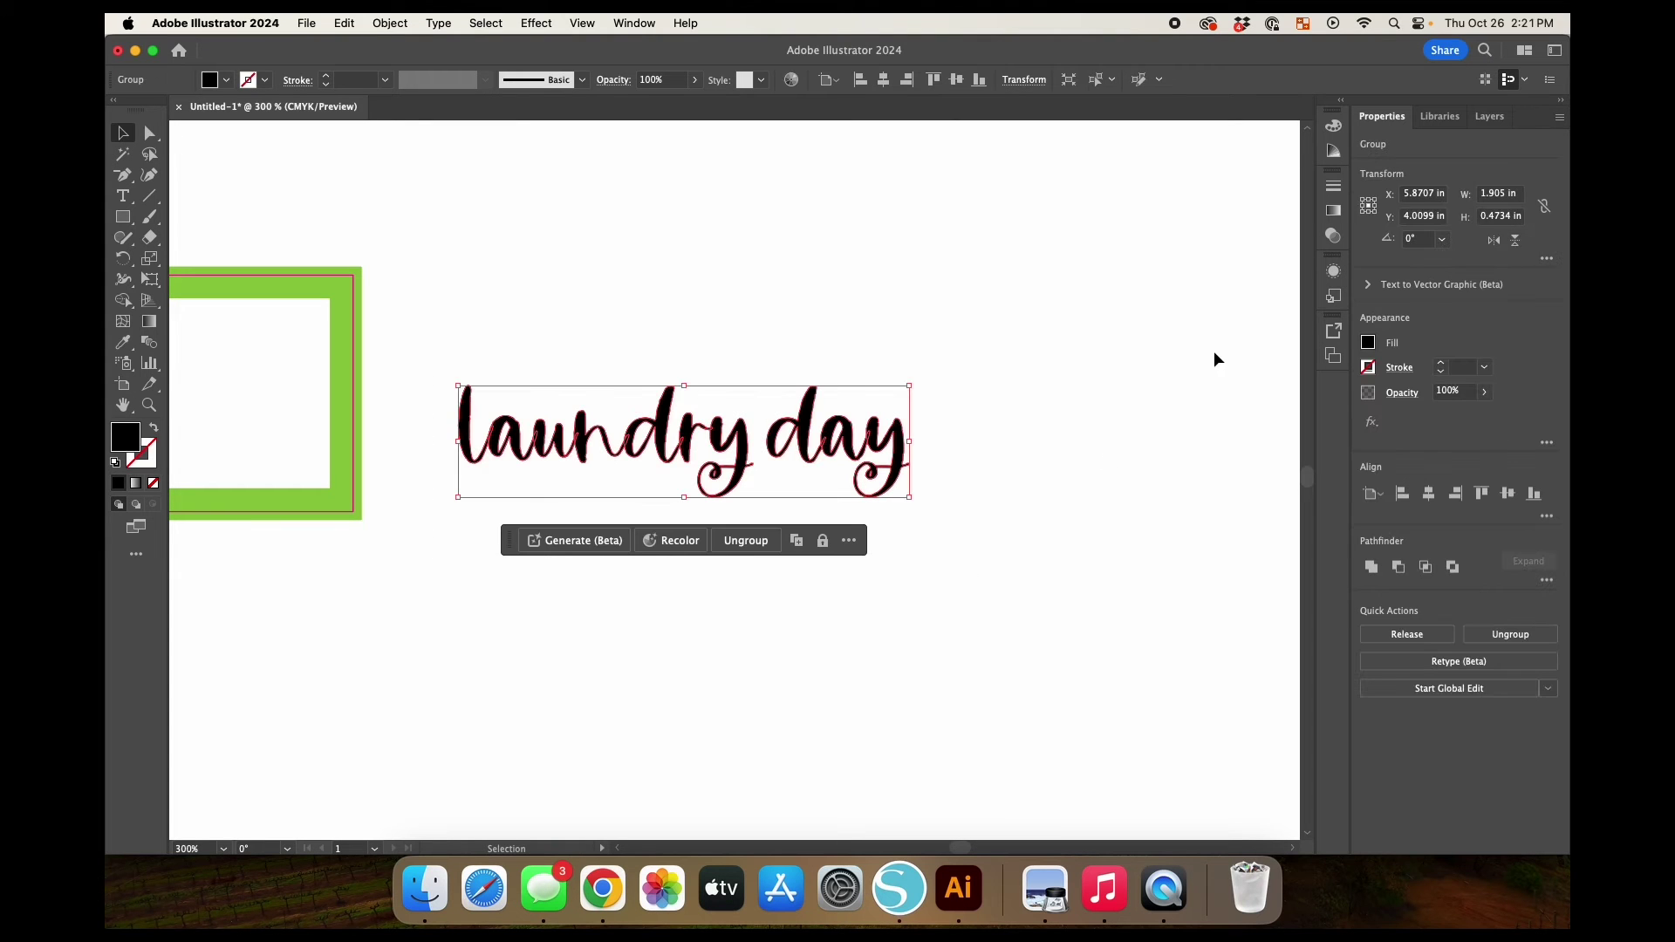
click(1490, 116)
drag(1553, 196, 1554, 195)
click(1211, 206)
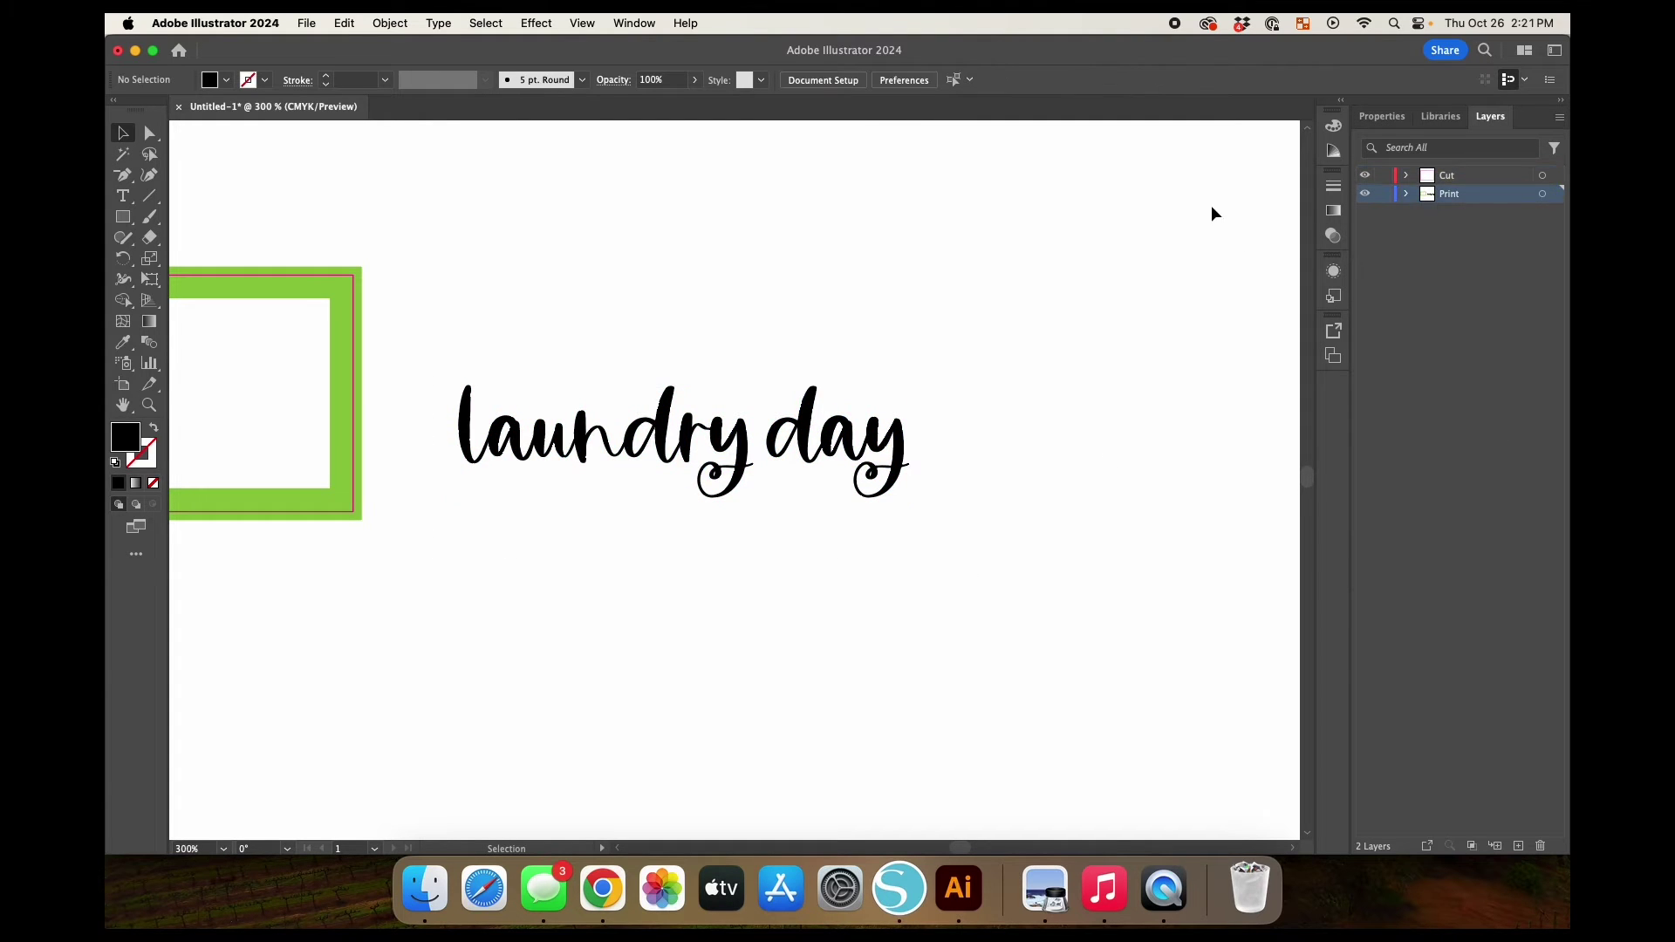
click(1380, 117)
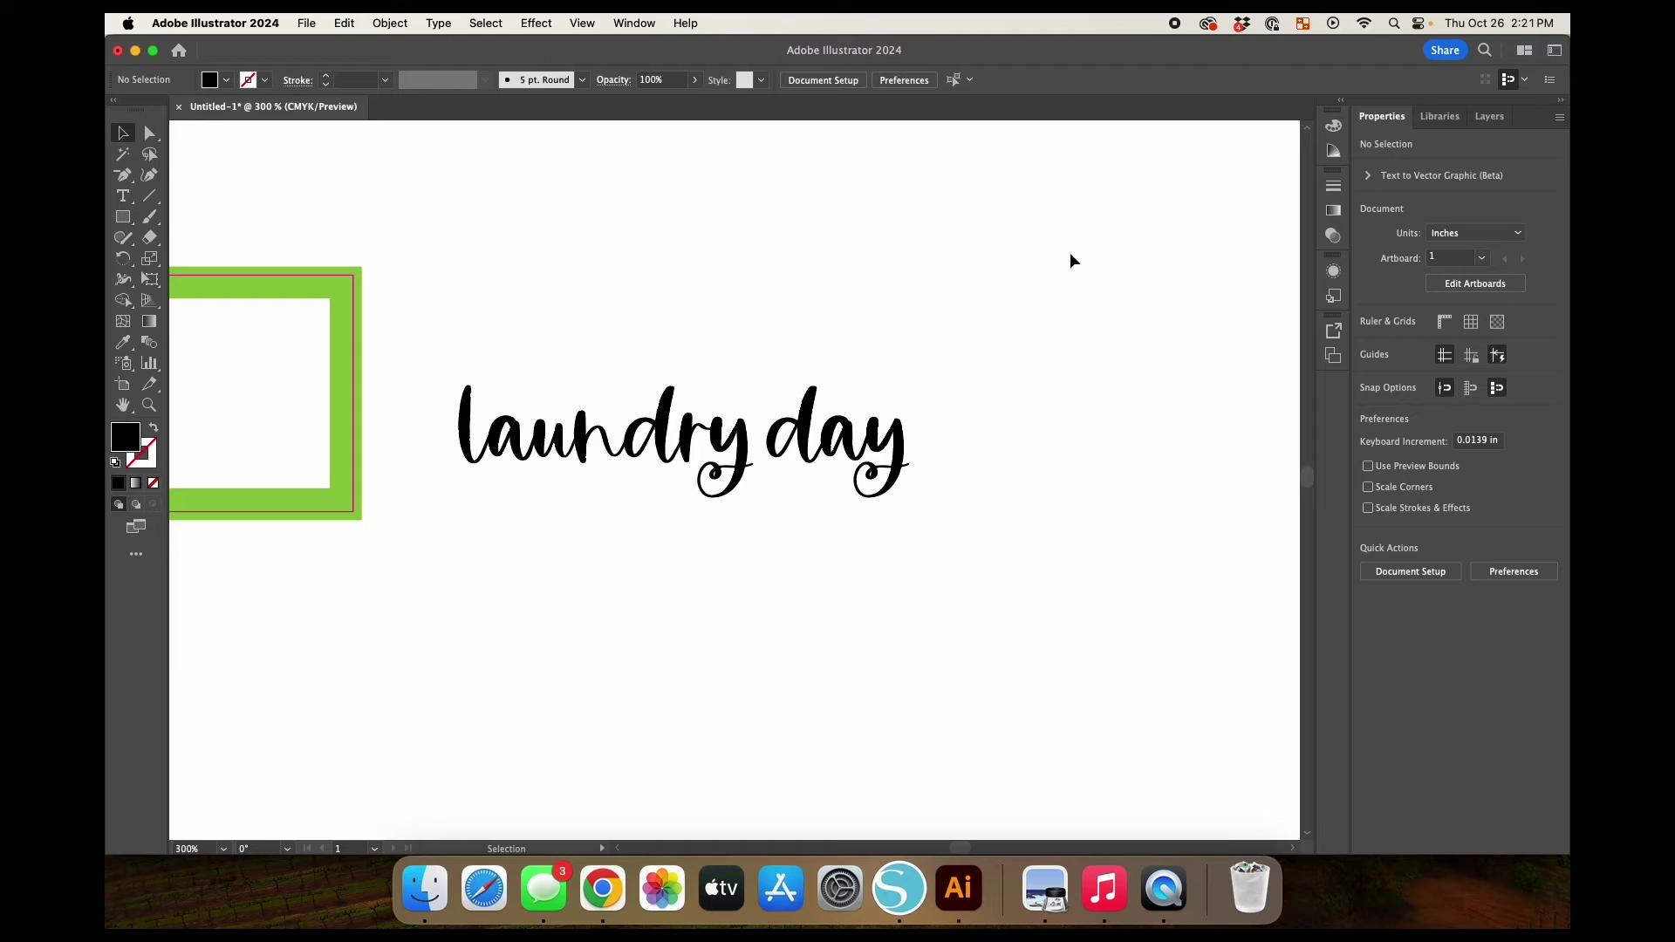
click(819, 410)
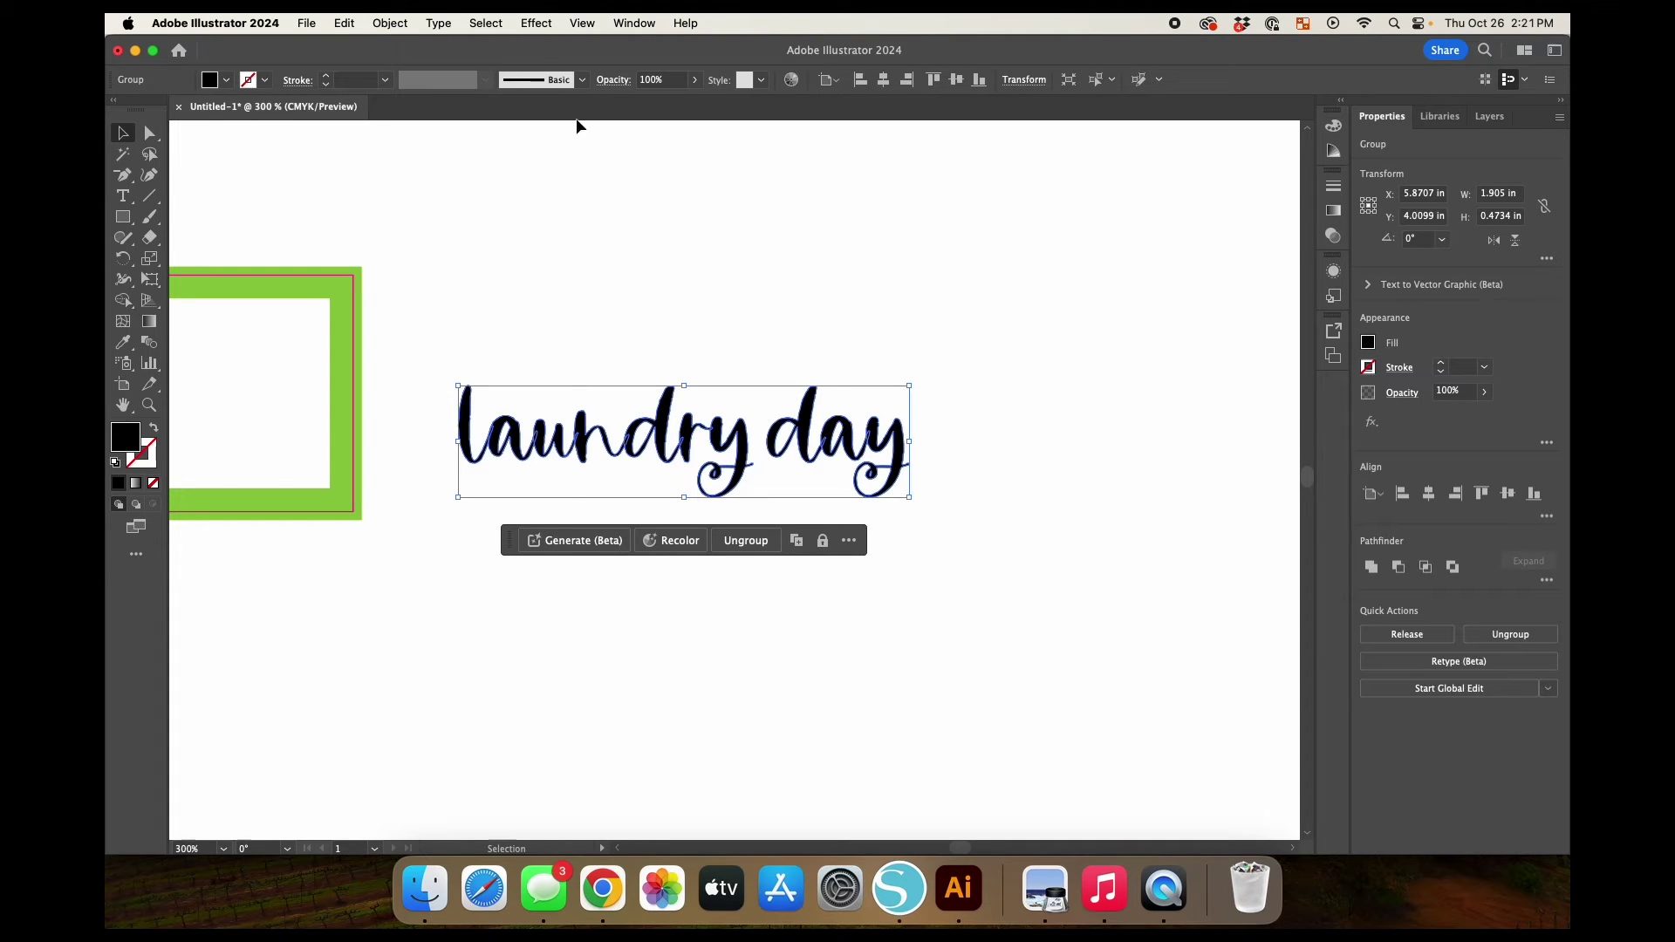
Offset the laundry day lettering outward by 0.05 in with round joins.
click(392, 23)
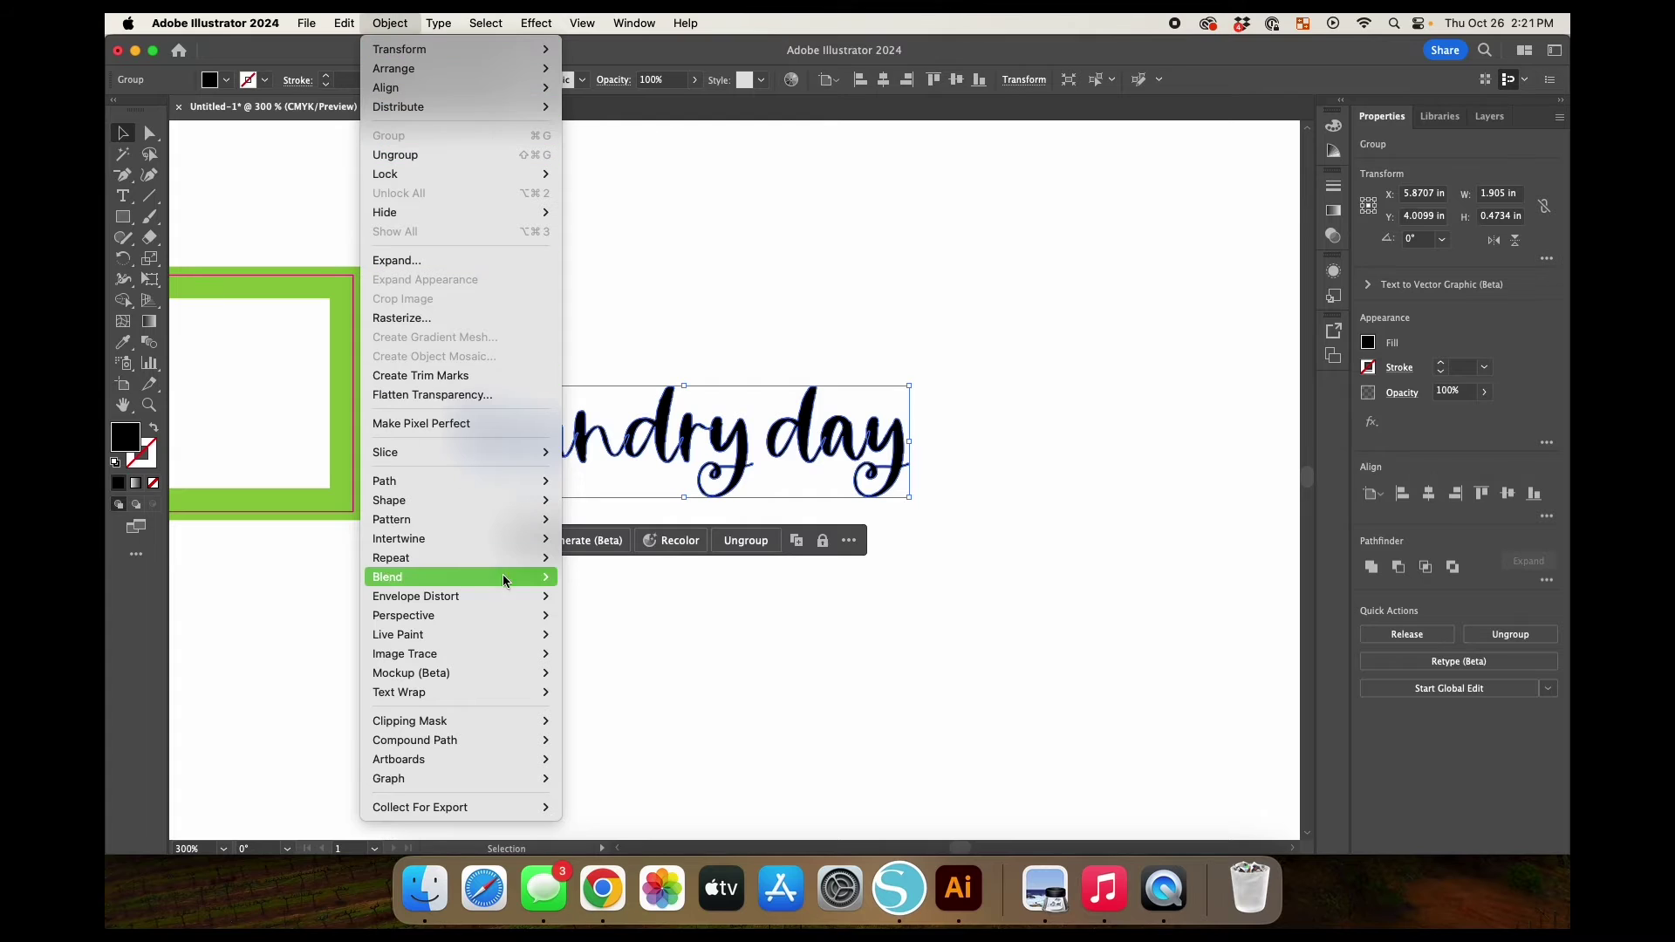
mouse_move(490, 483)
click(632, 547)
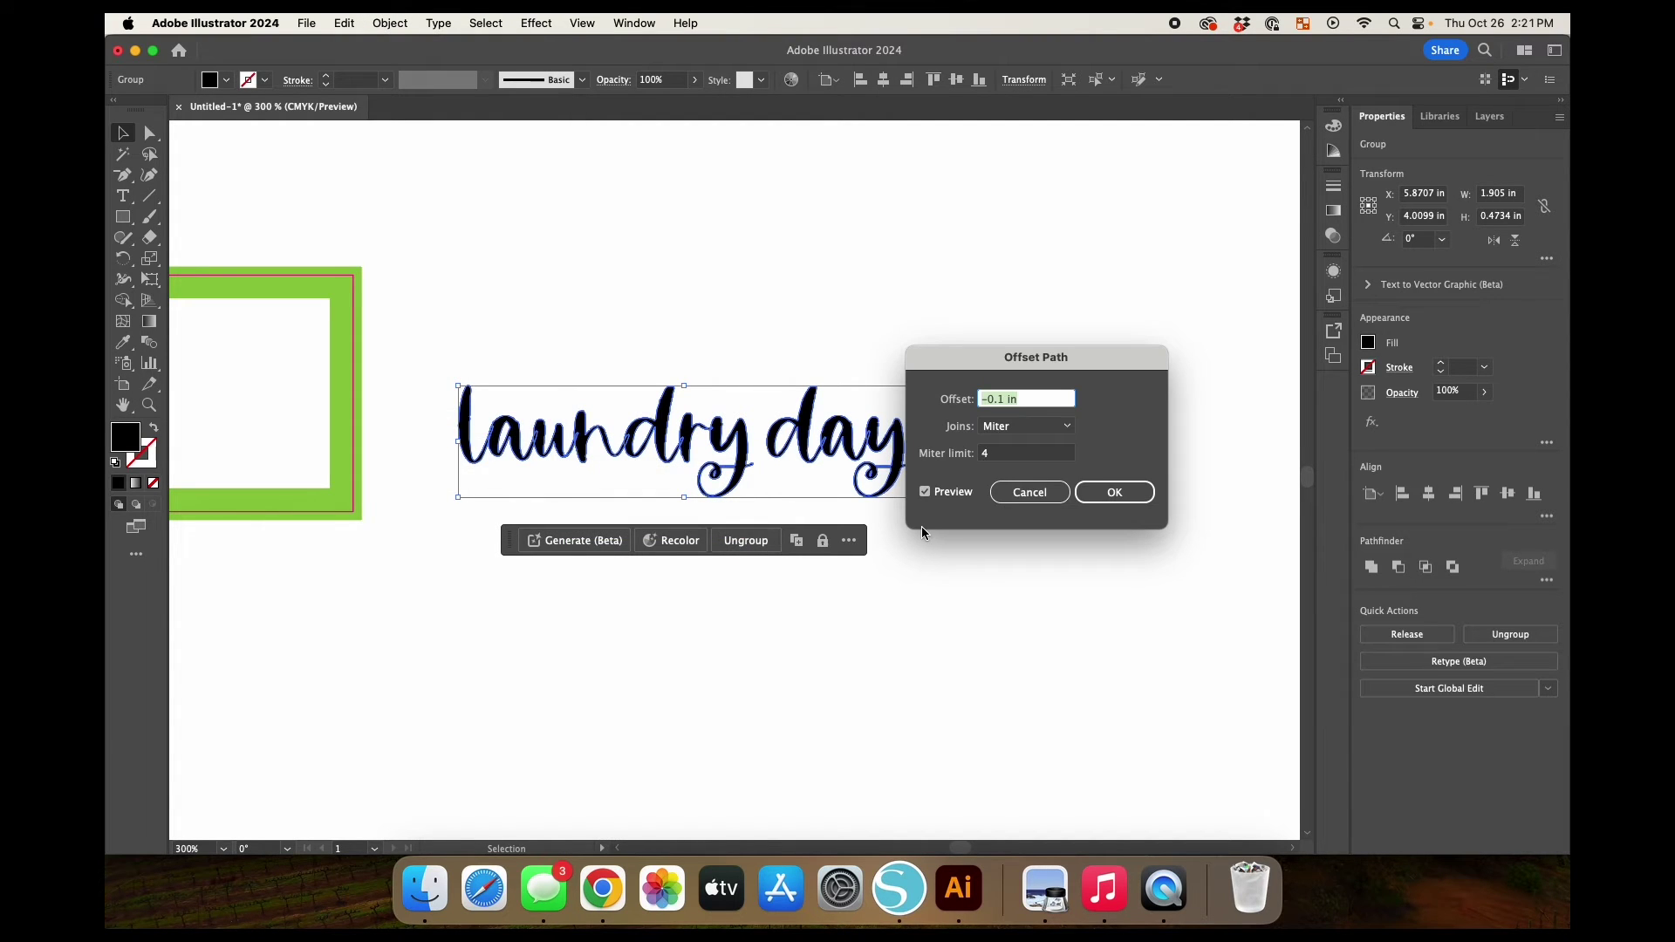
text(0.1)
key(Tab)
double_click(1003, 399)
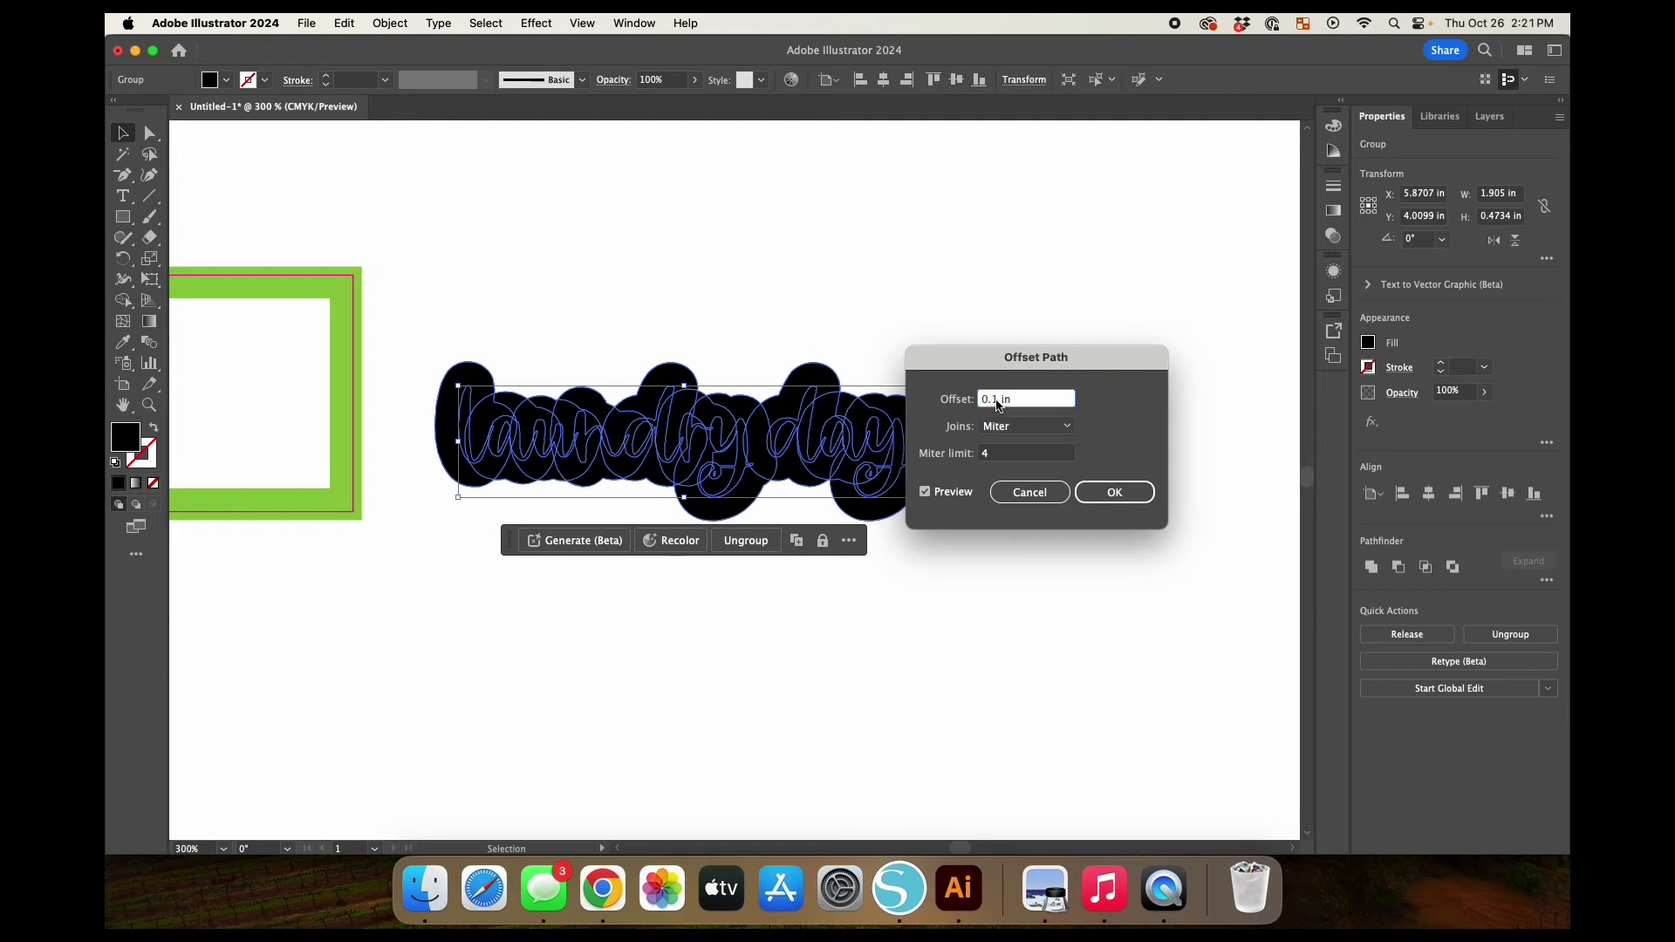
text(0.05)
key(Tab)
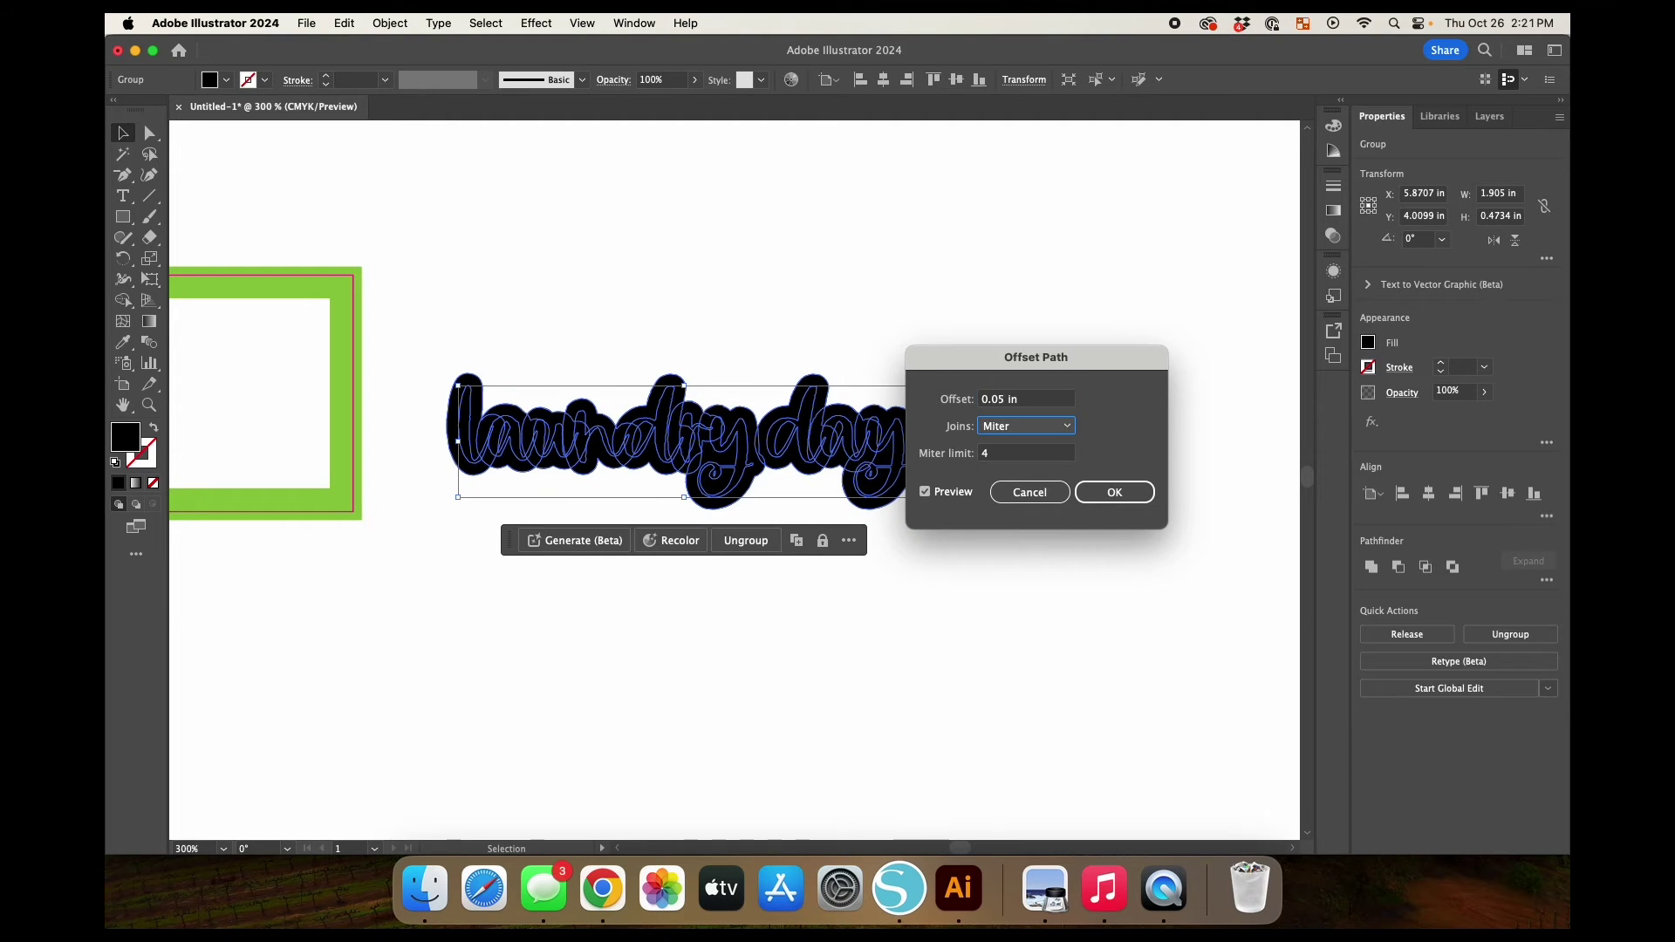
click(1057, 428)
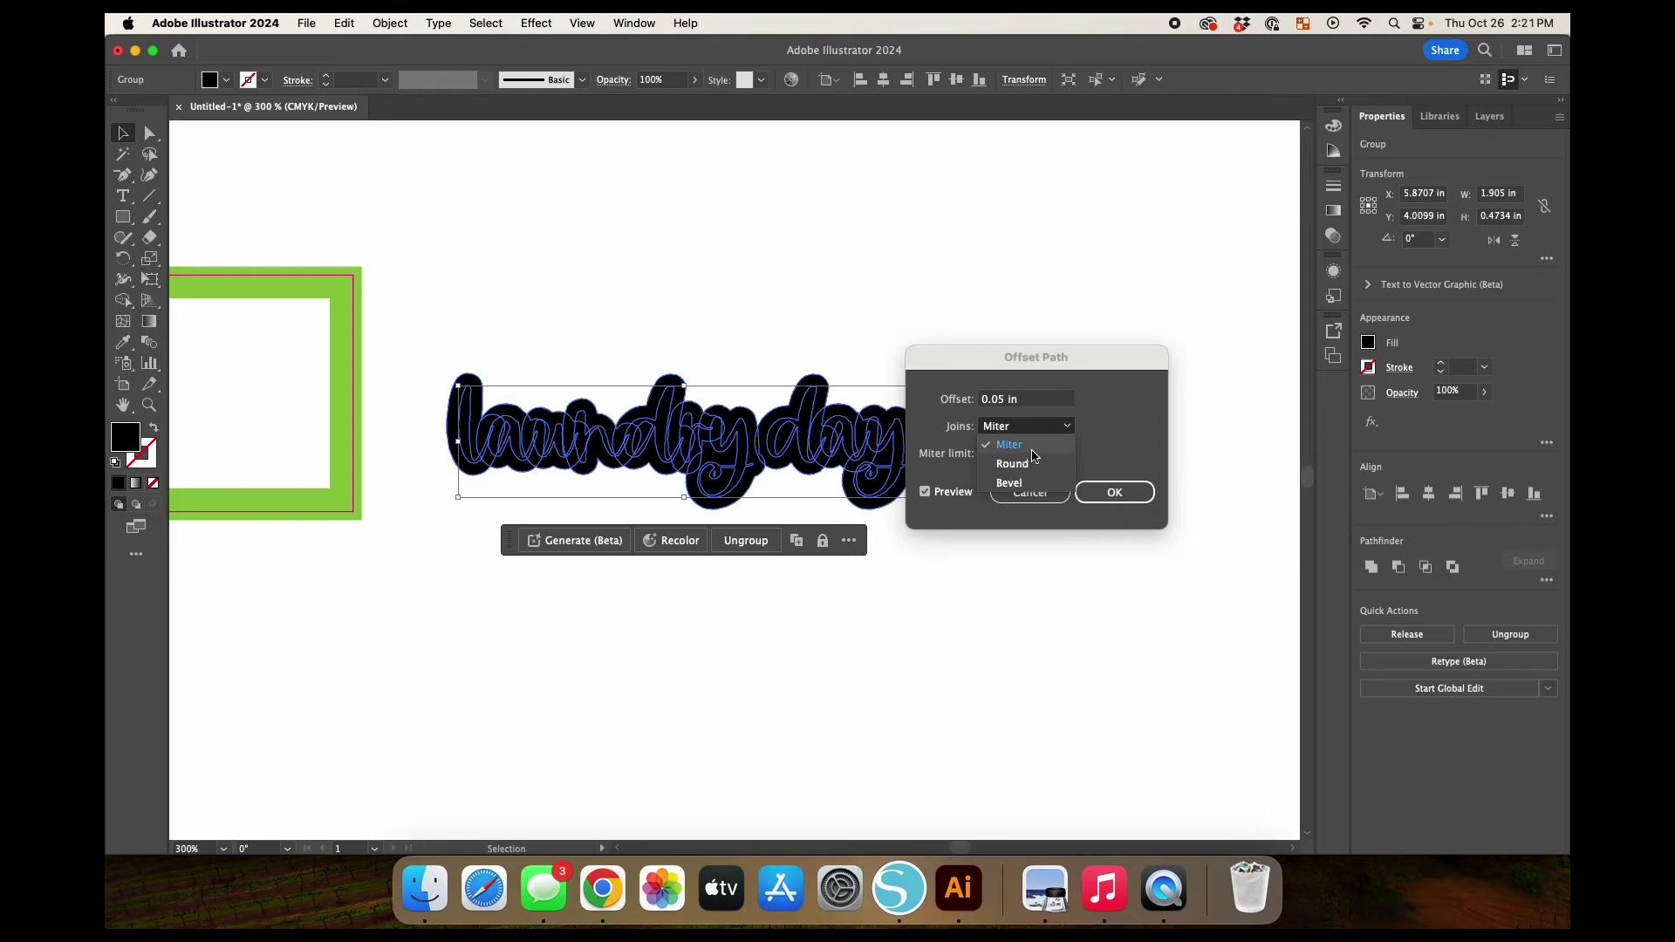
click(1026, 466)
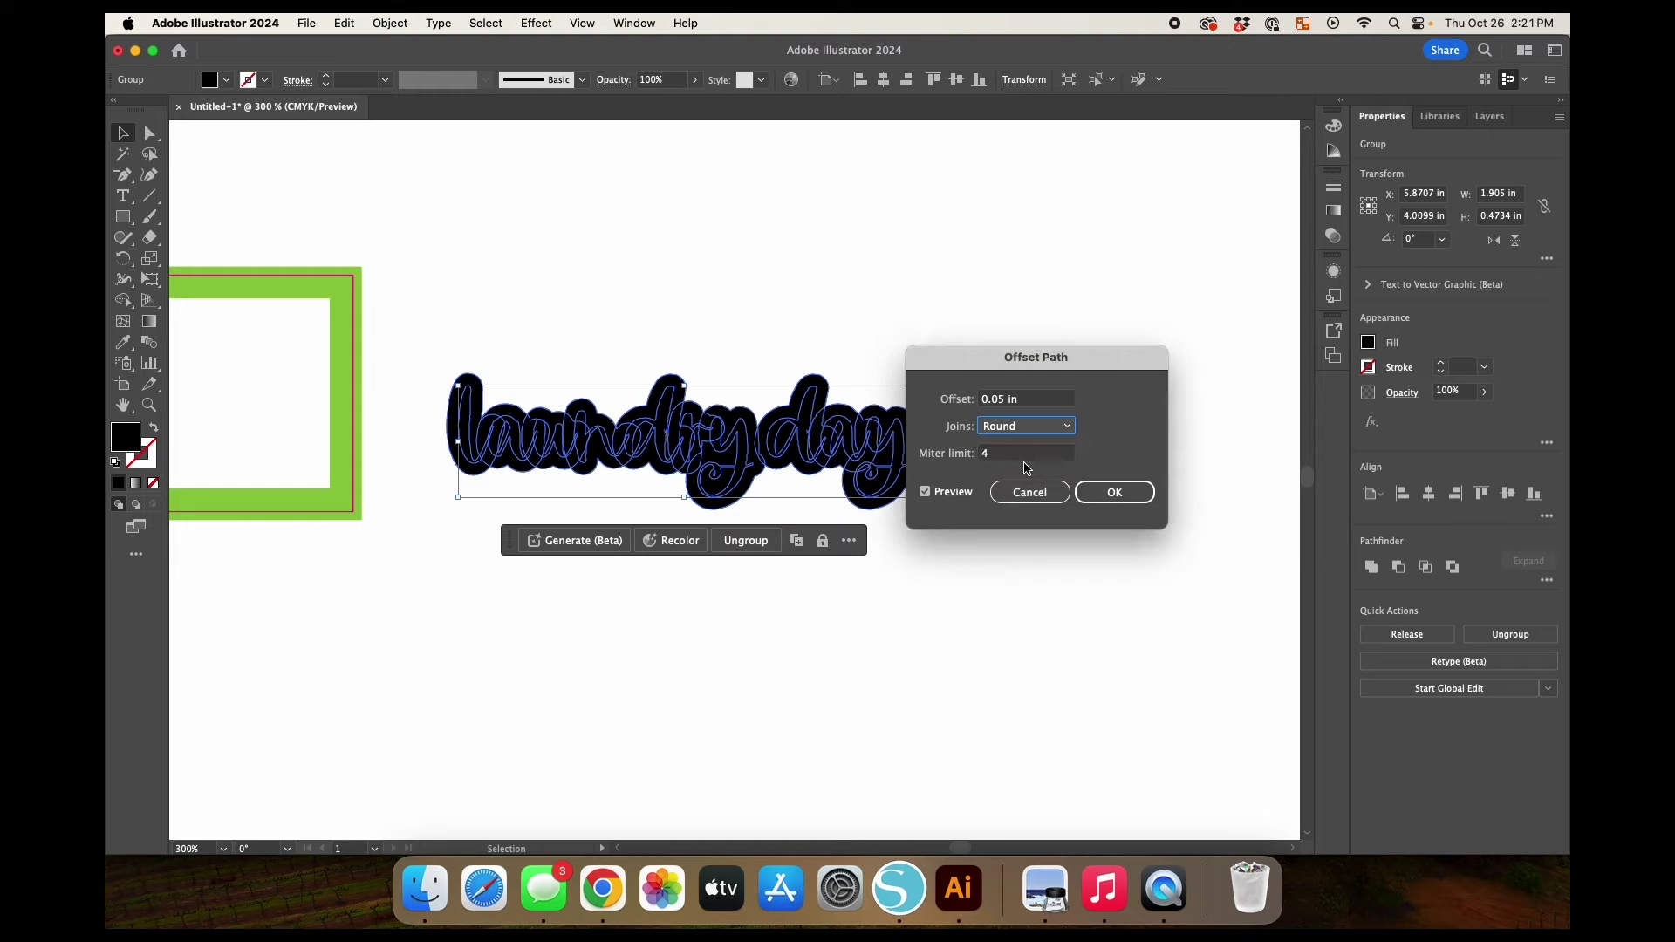
click(1114, 494)
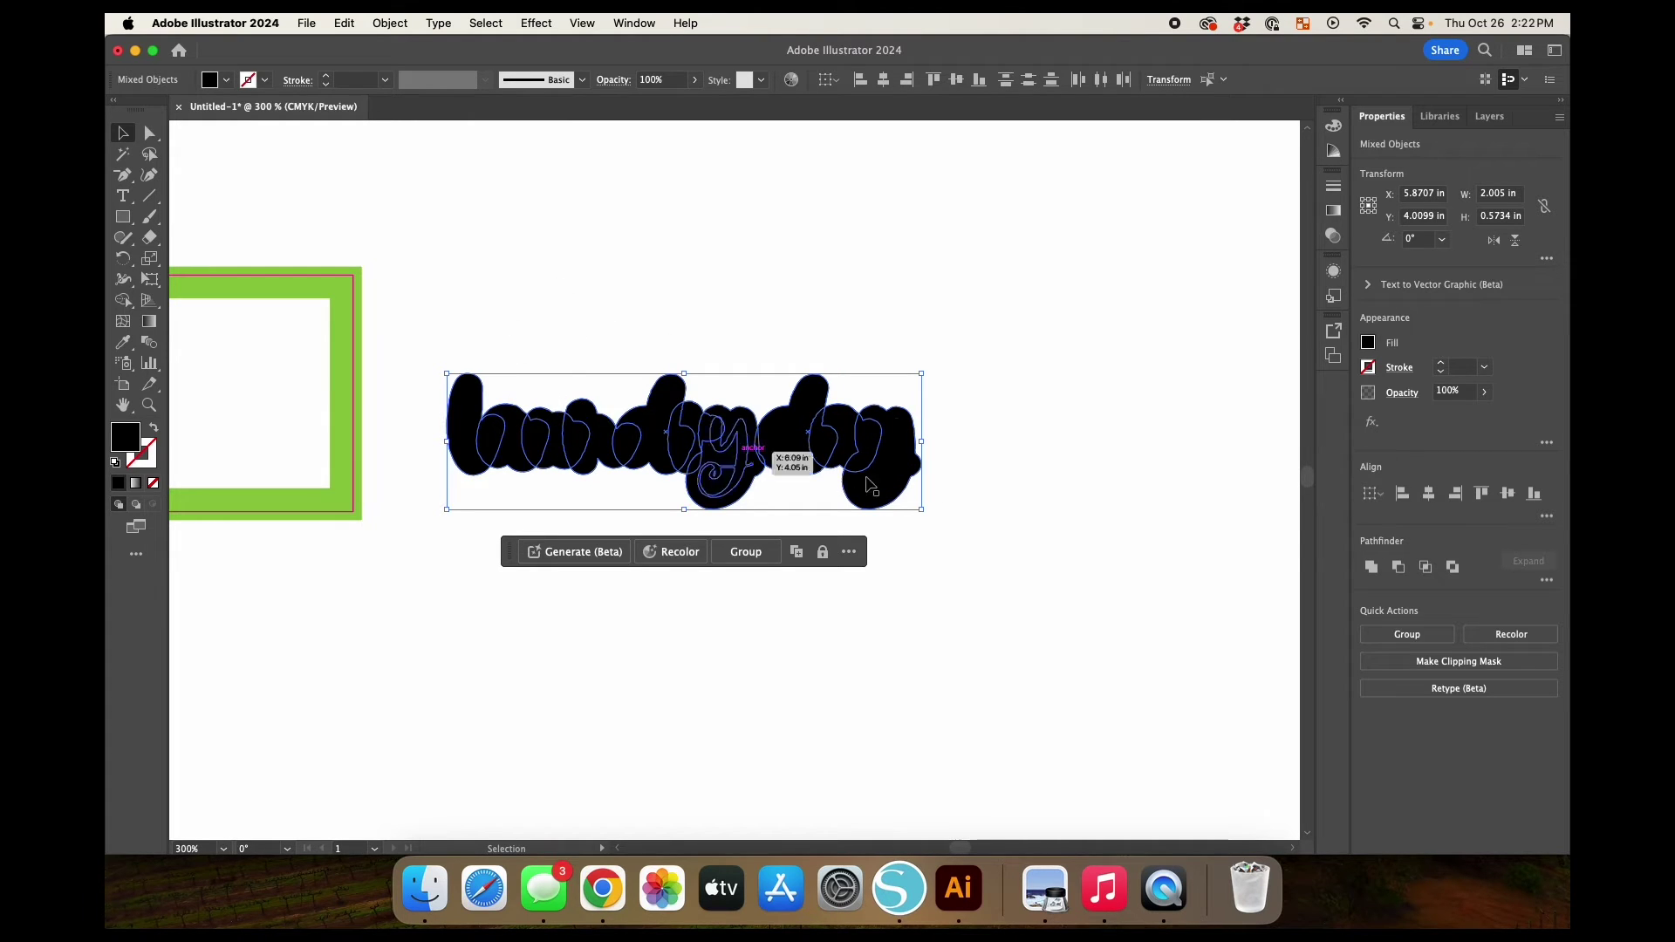
drag(871, 486, 864, 480)
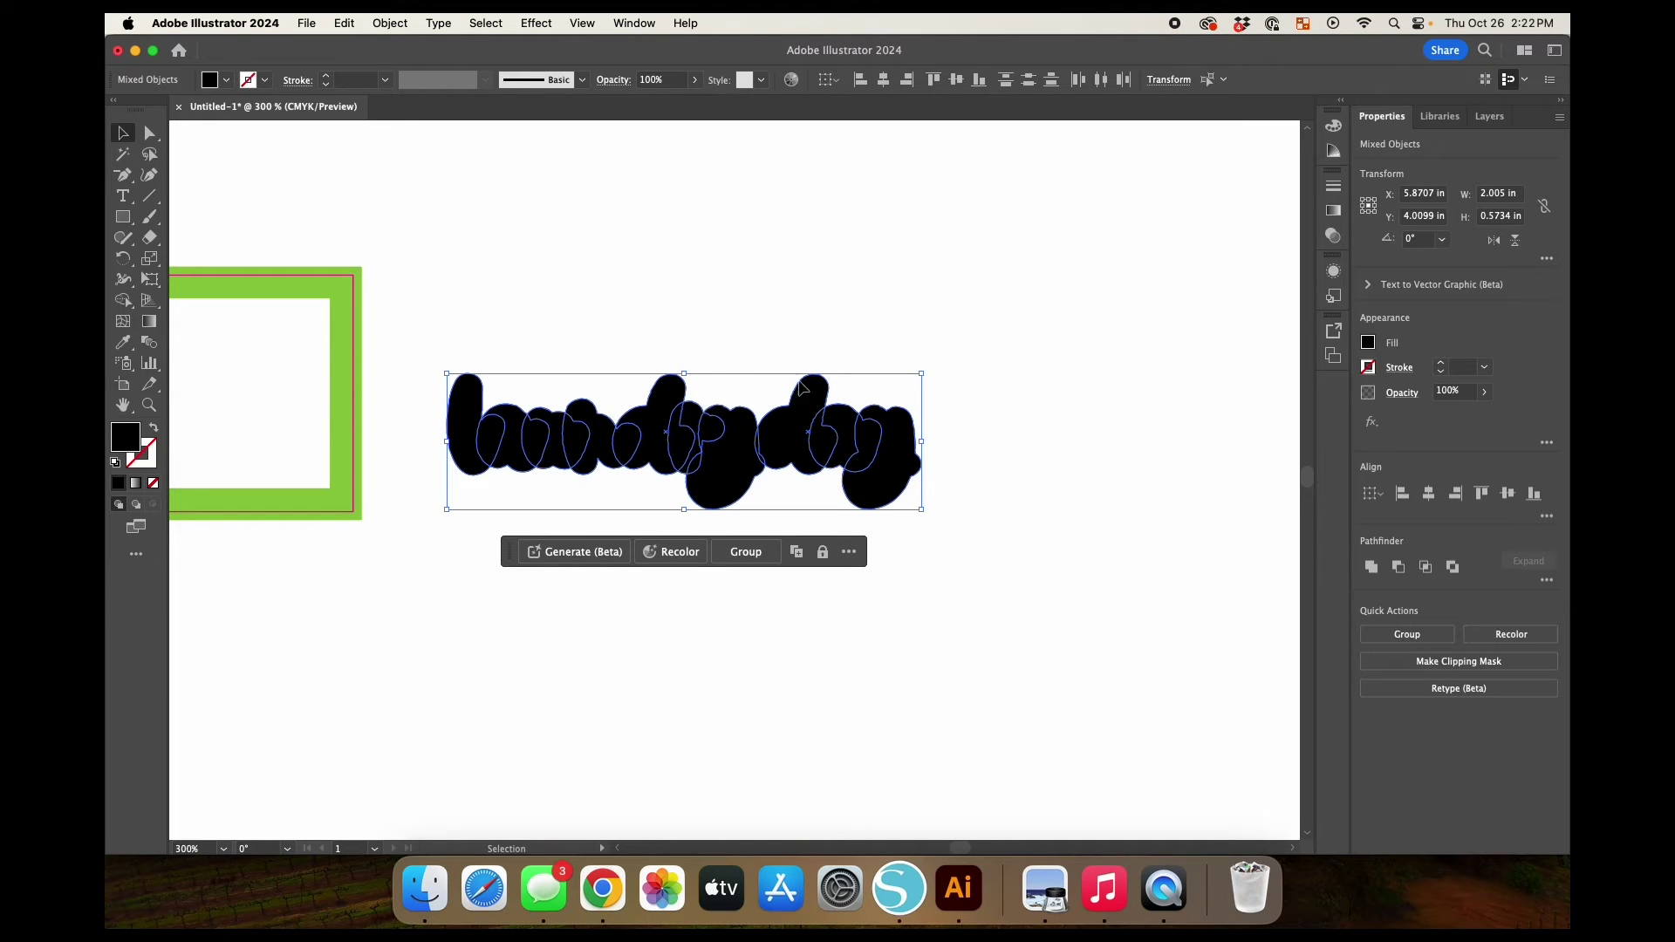
Give the offset shapes no fill and a 0.25 pt magenta stroke.
click(1368, 343)
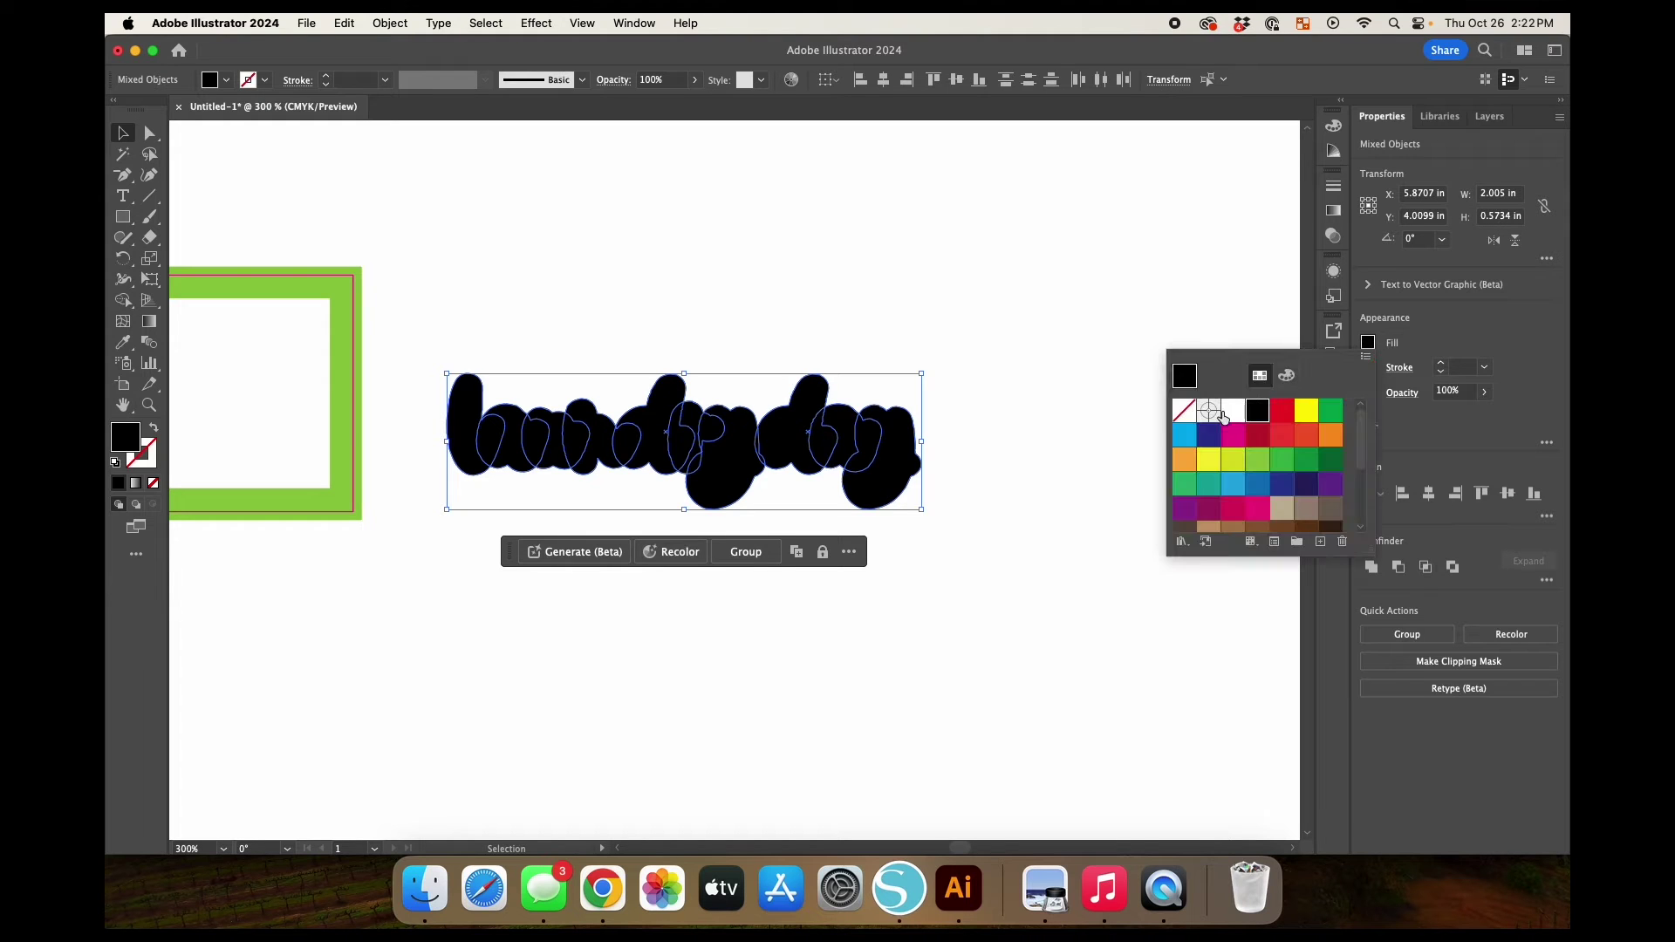
click(1184, 413)
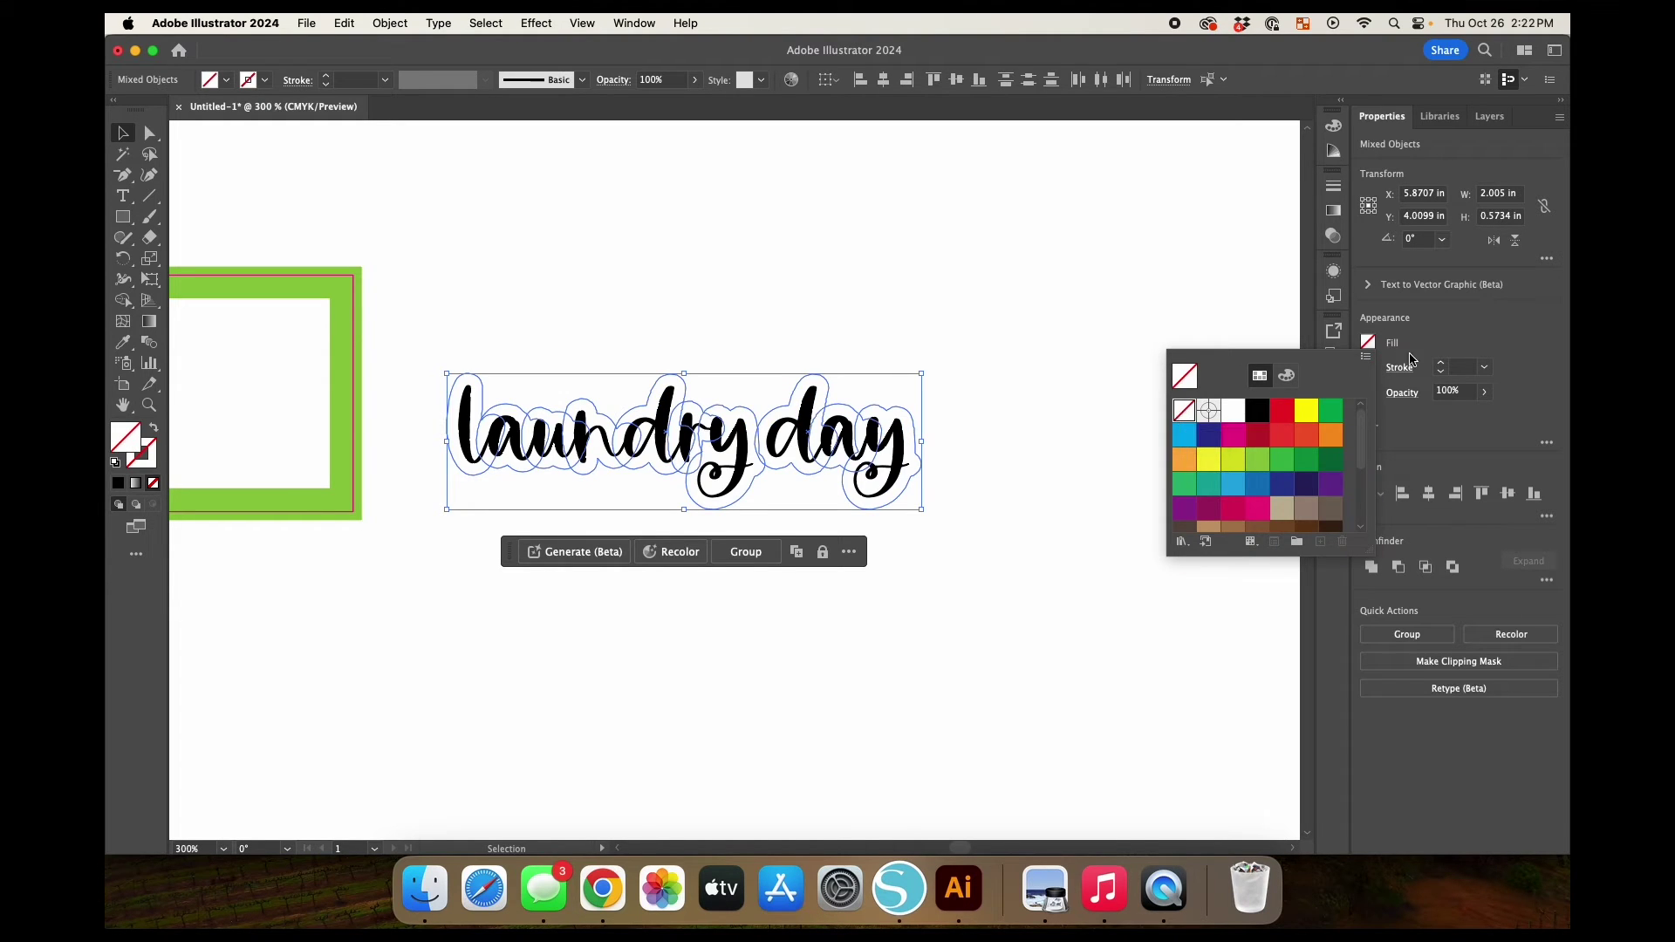
click(1465, 331)
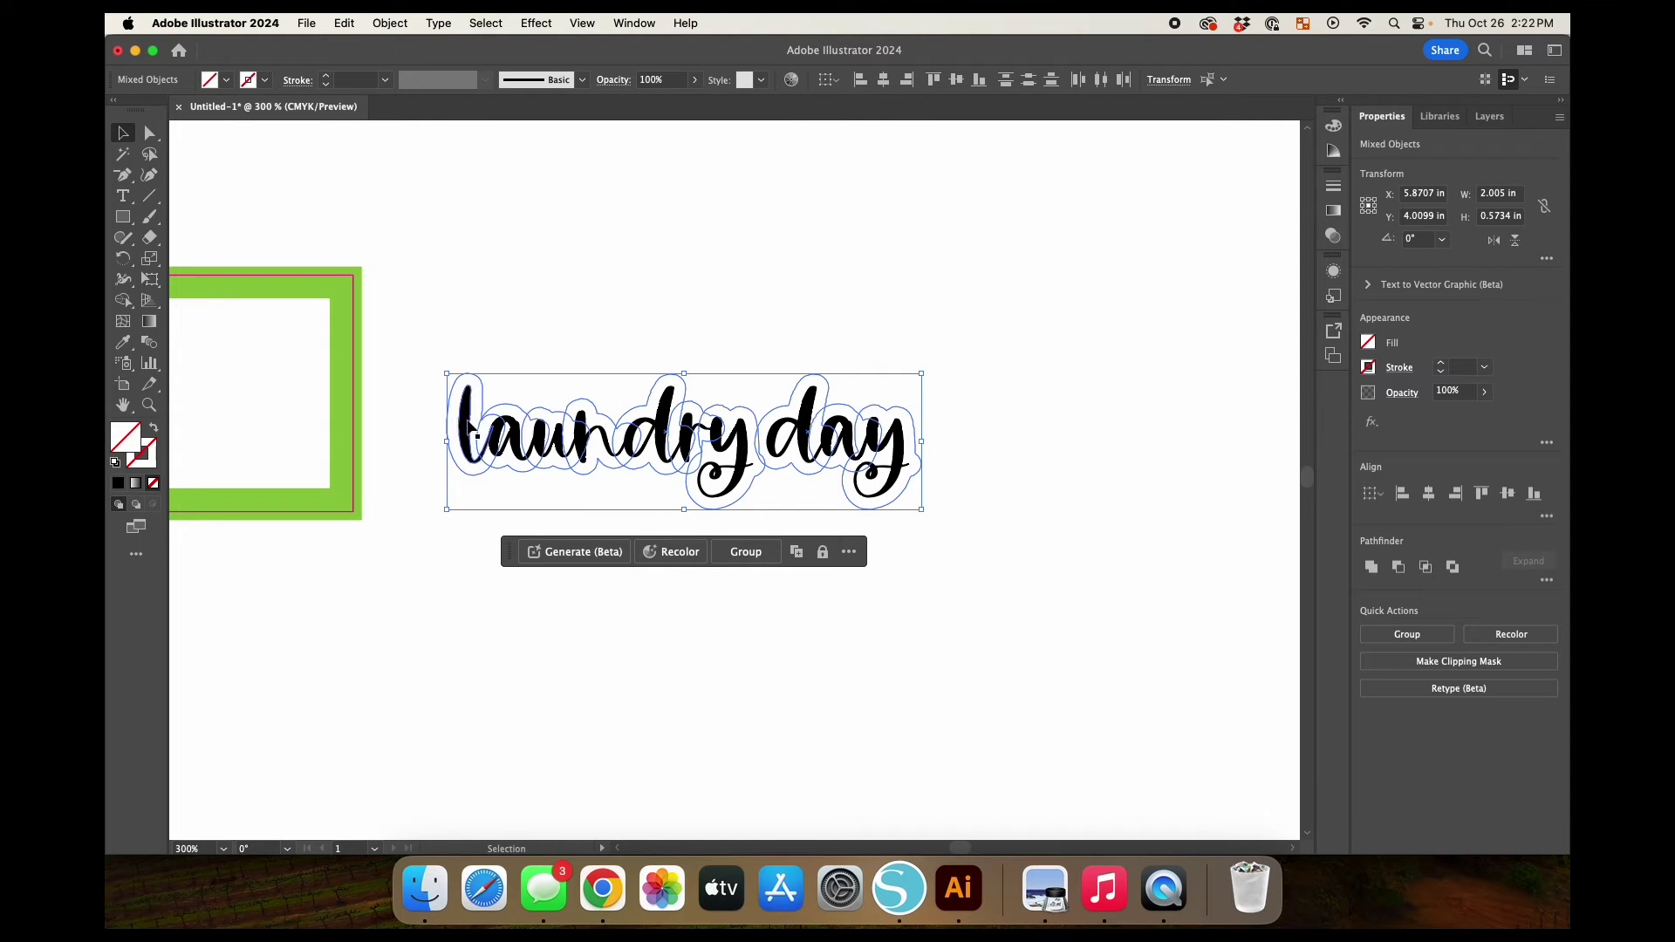
click(1367, 369)
click(1288, 432)
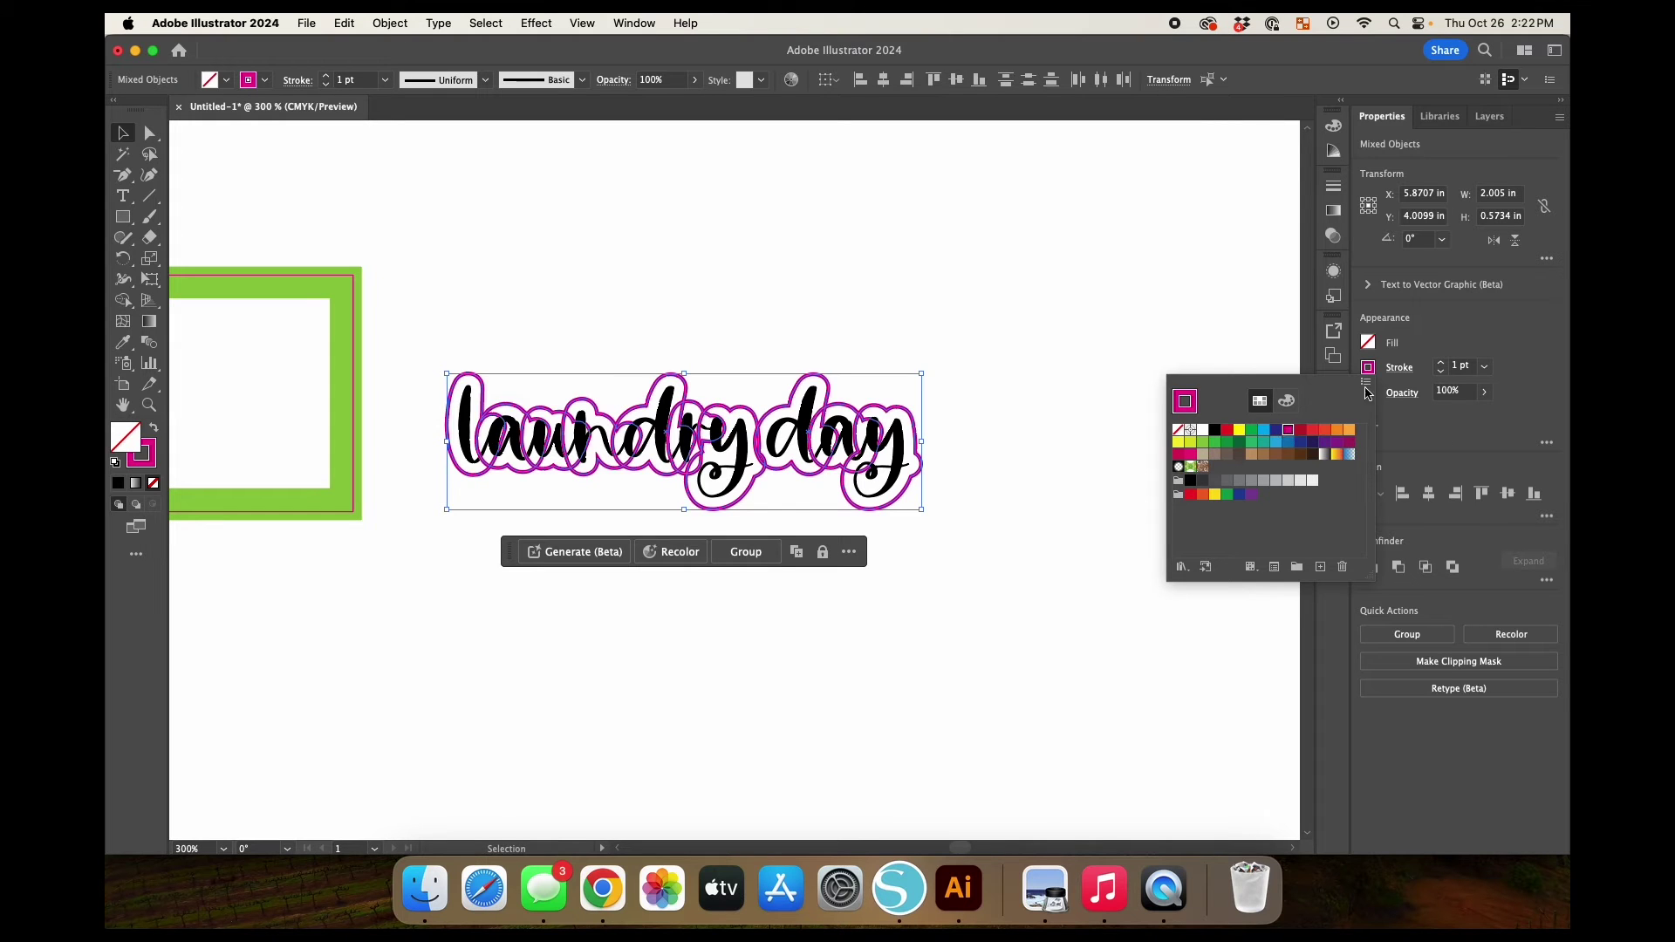
click(1447, 371)
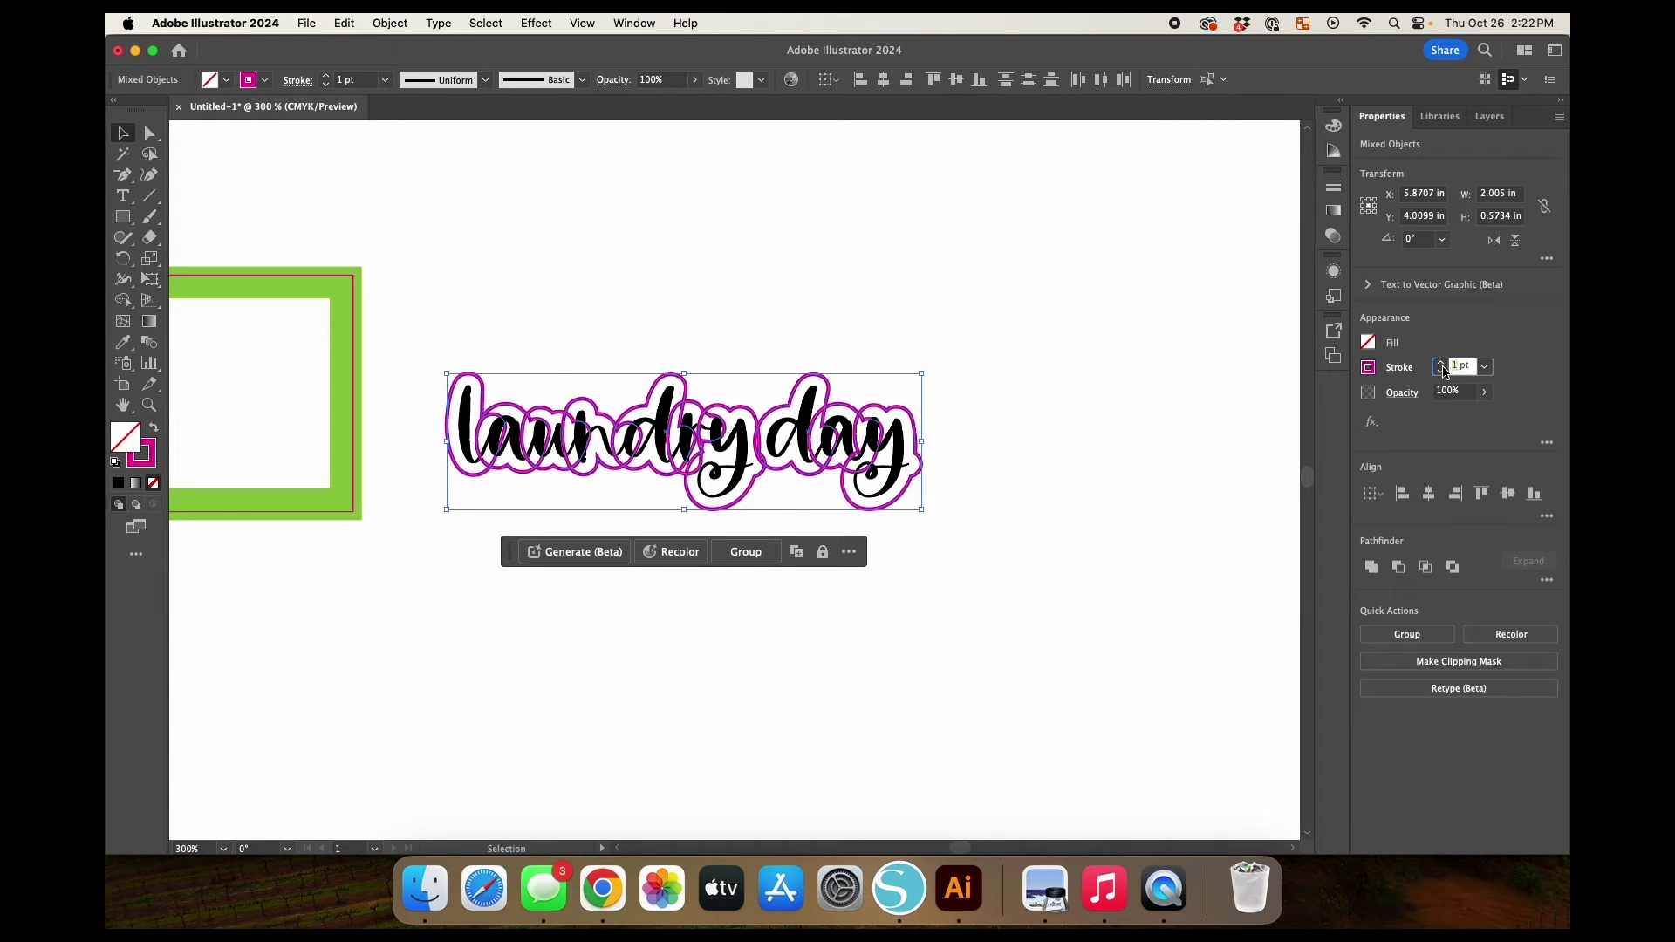
text(0.25)
key(Return)
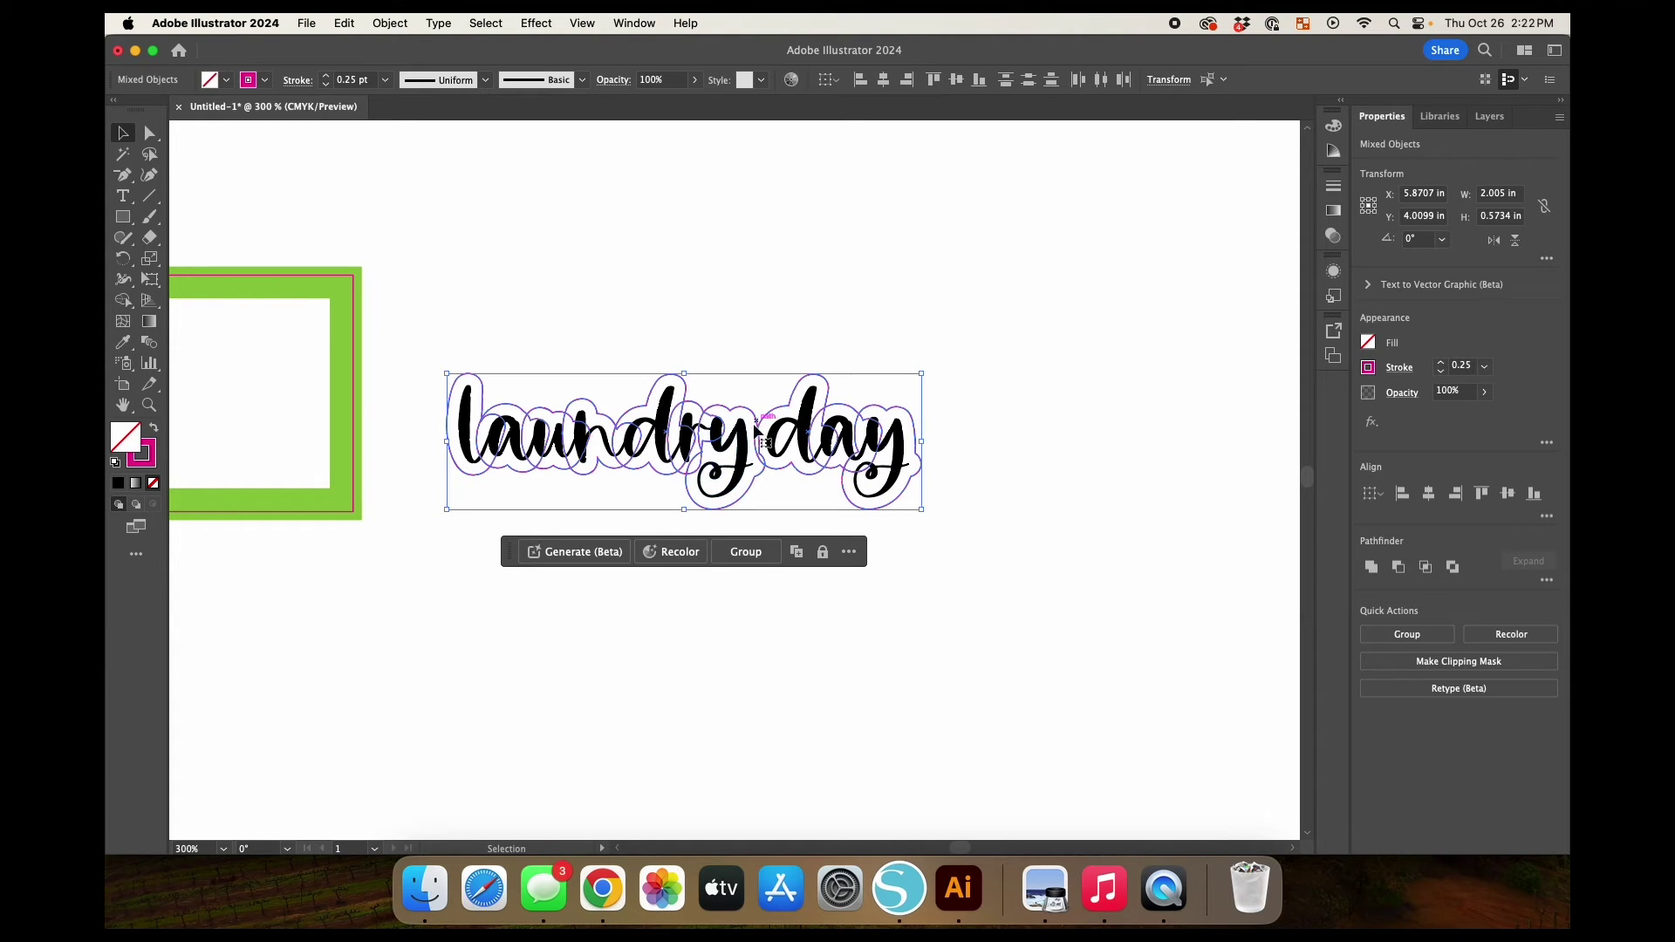
Unite the offset shapes into a single outline with Pathfinder and deselect.
click(1371, 567)
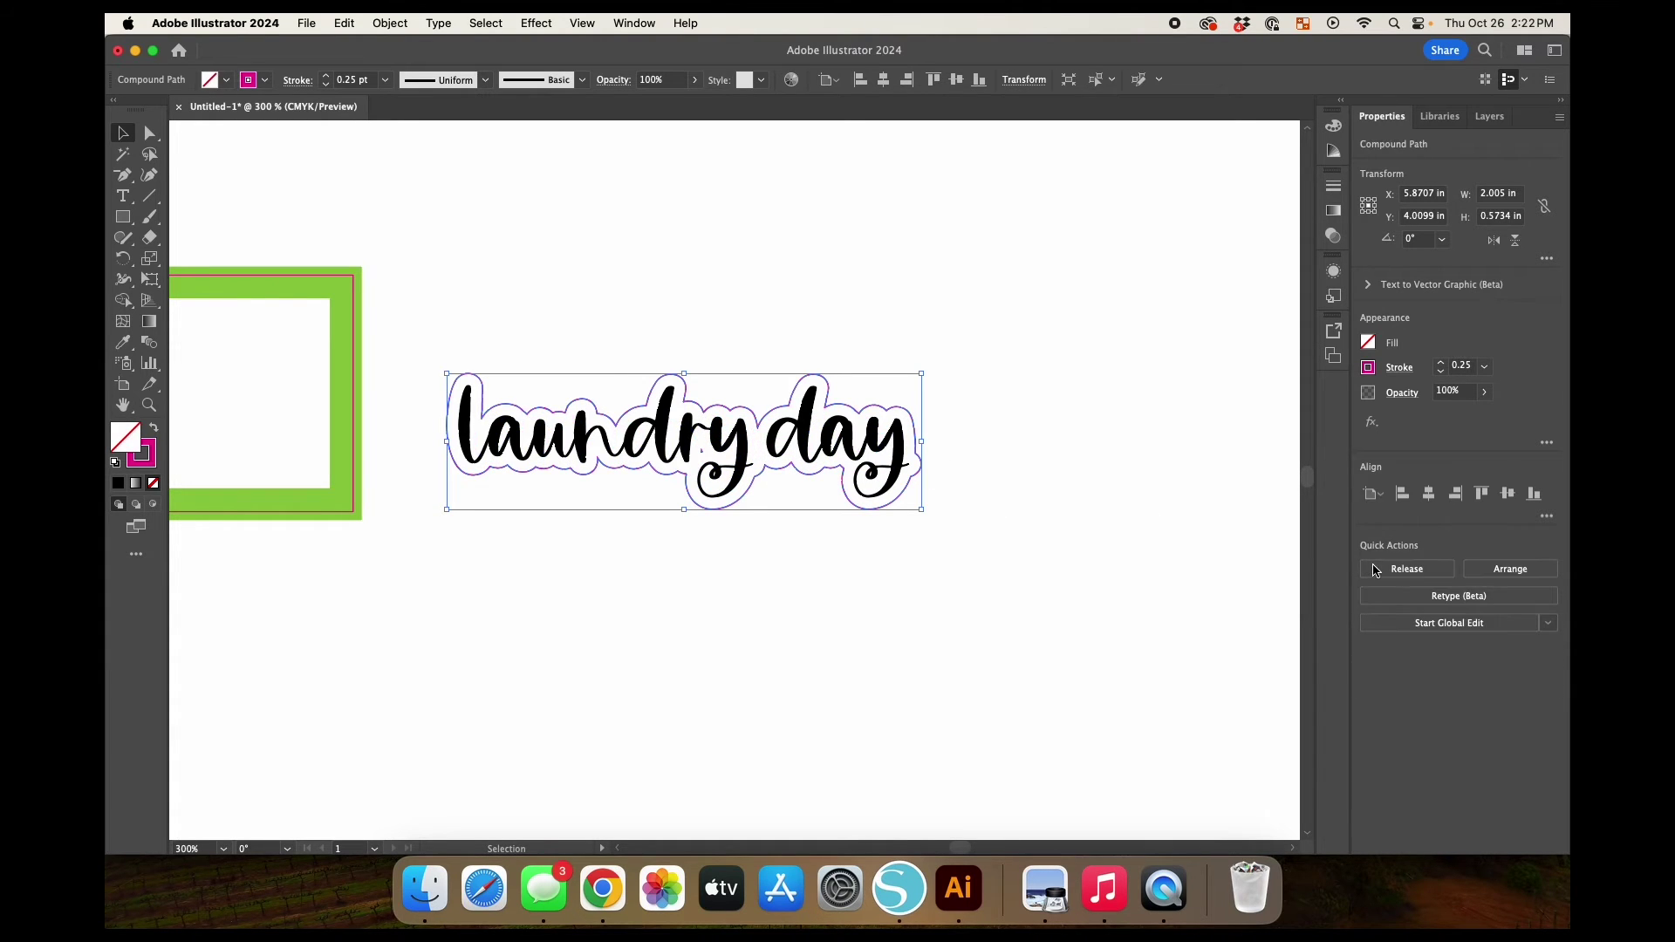
click(1070, 455)
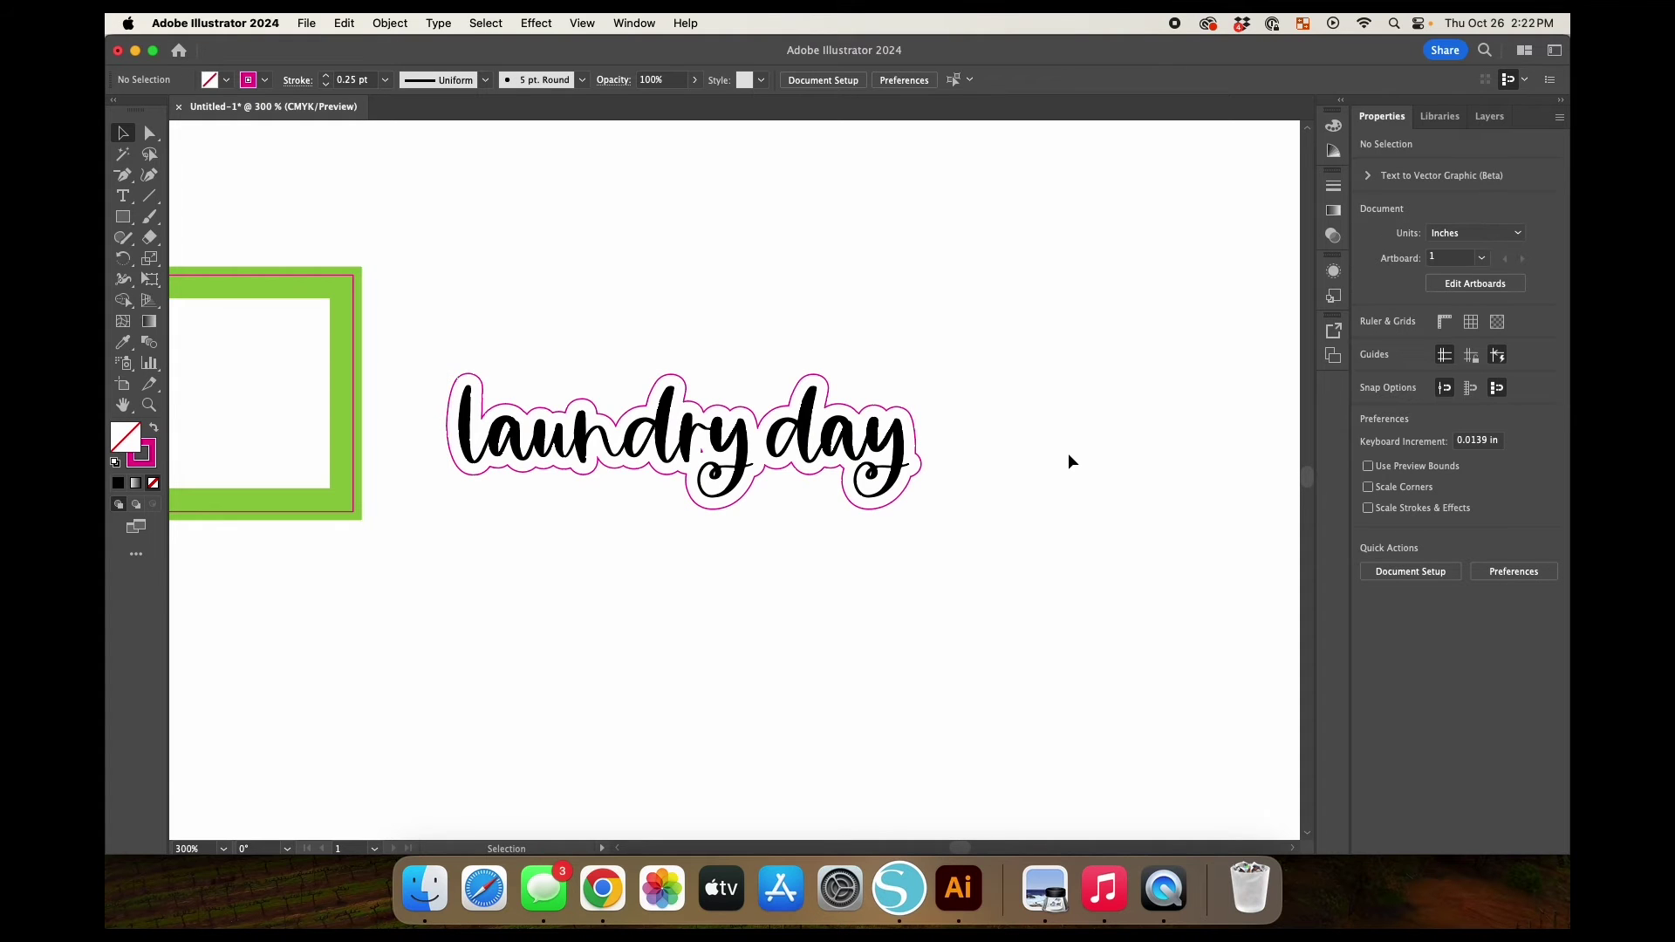
key(super+equal)
key(super+equal)
Ungroup the laundry day artwork.
scroll(1069, 460, left, 2)
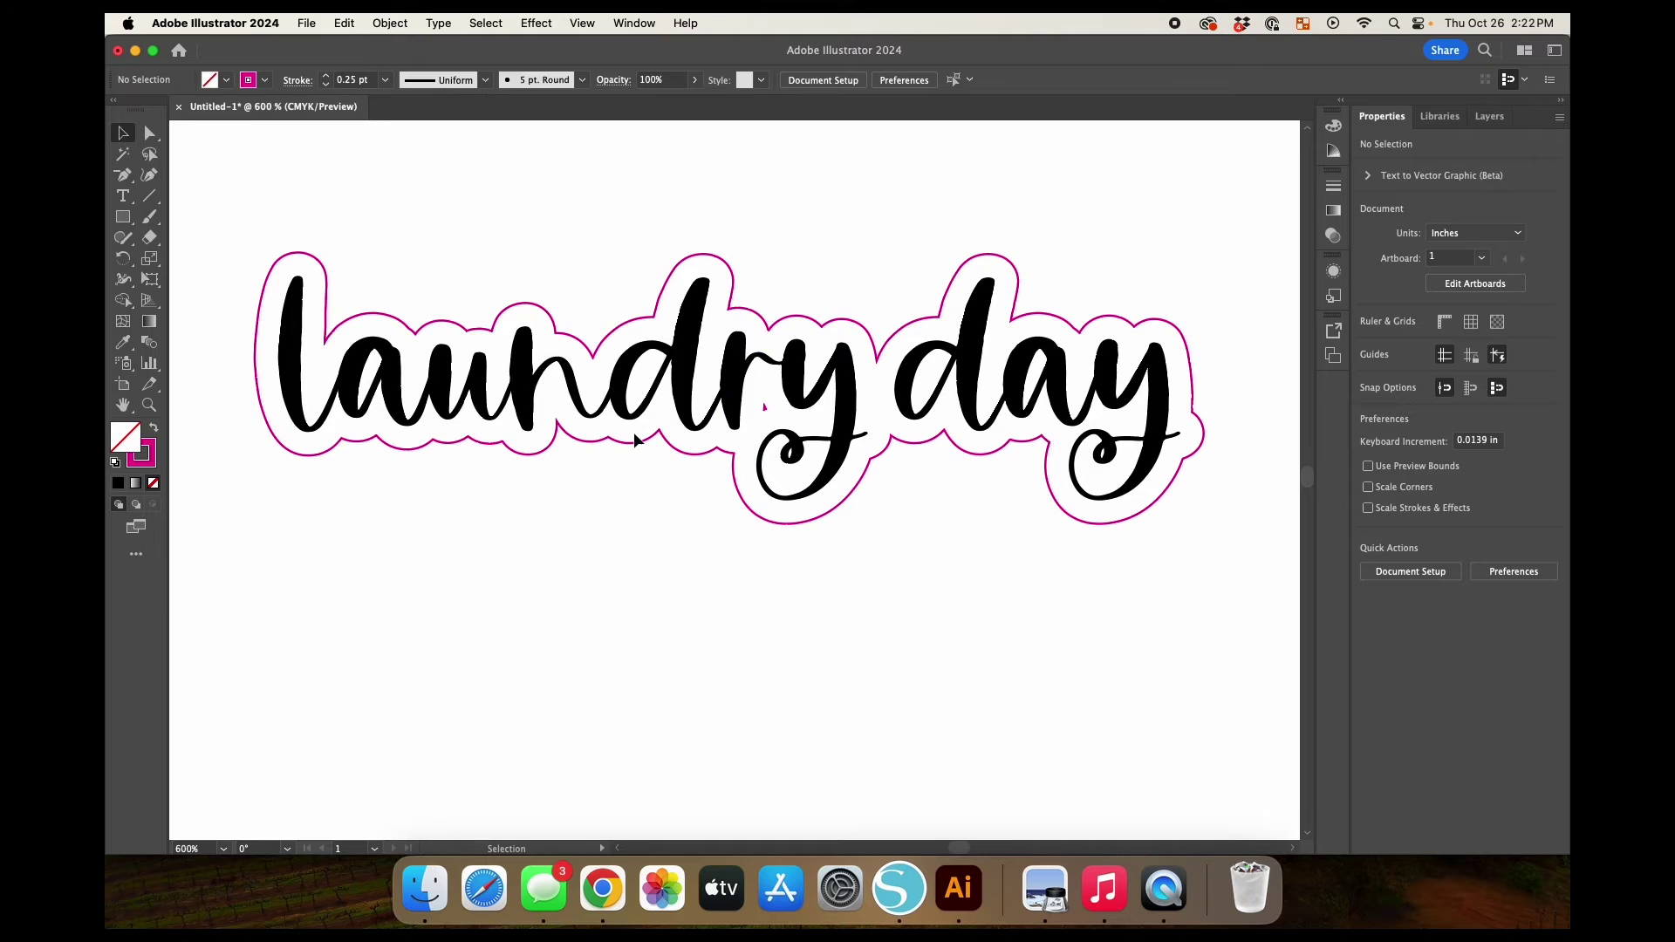
click(767, 407)
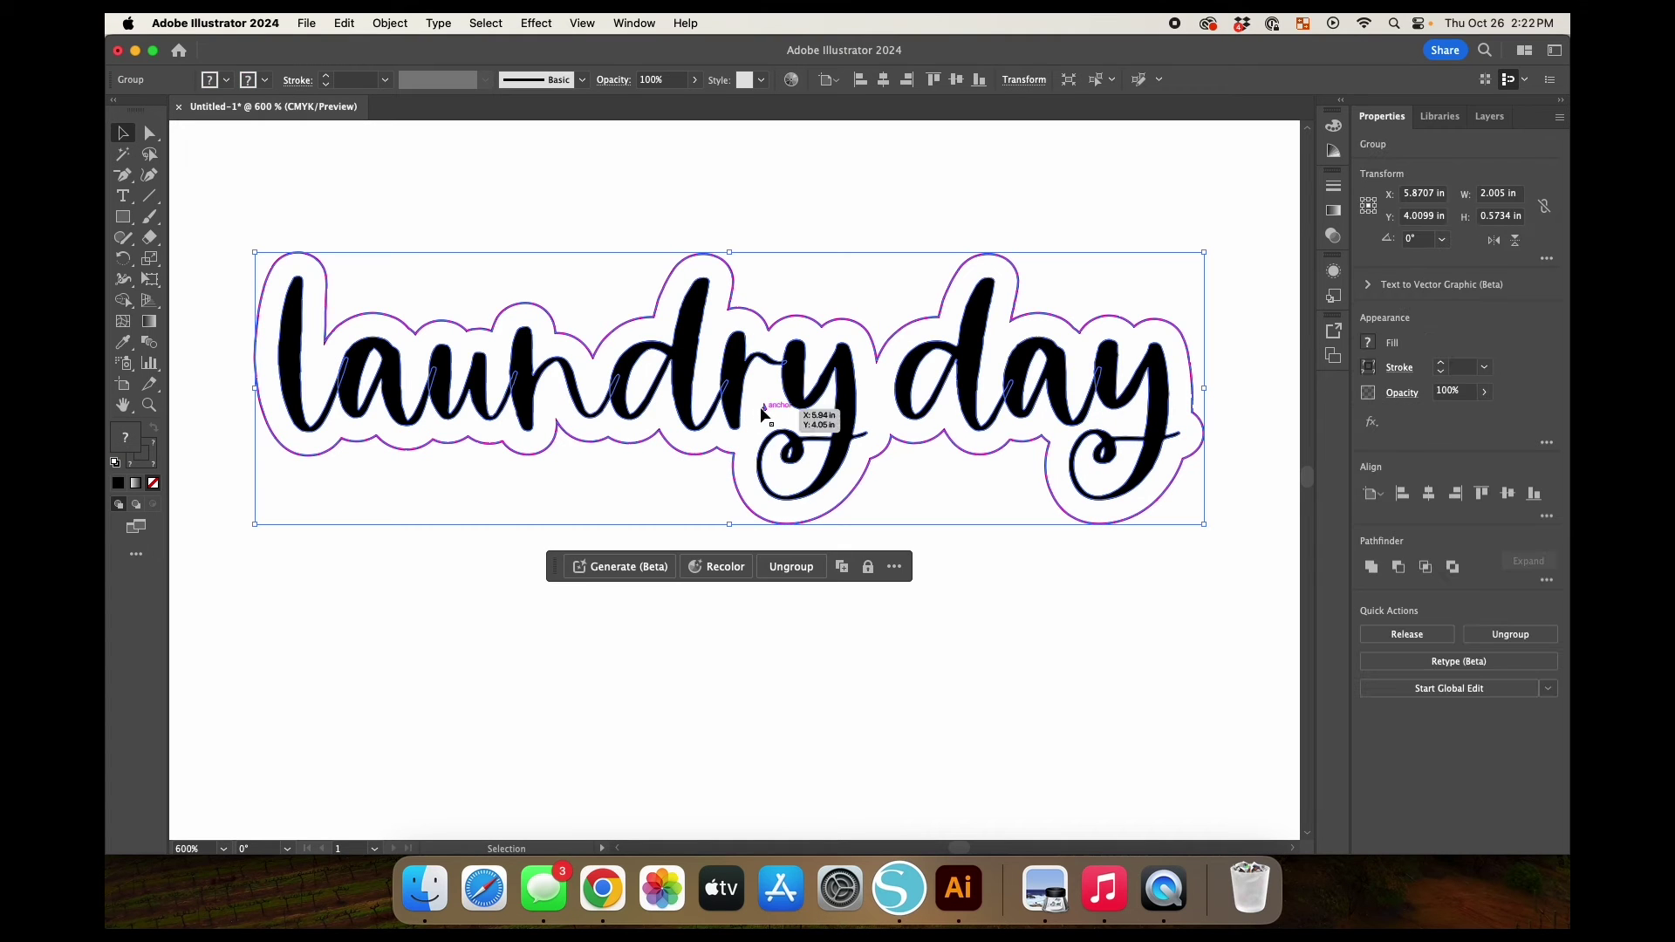
click(1540, 637)
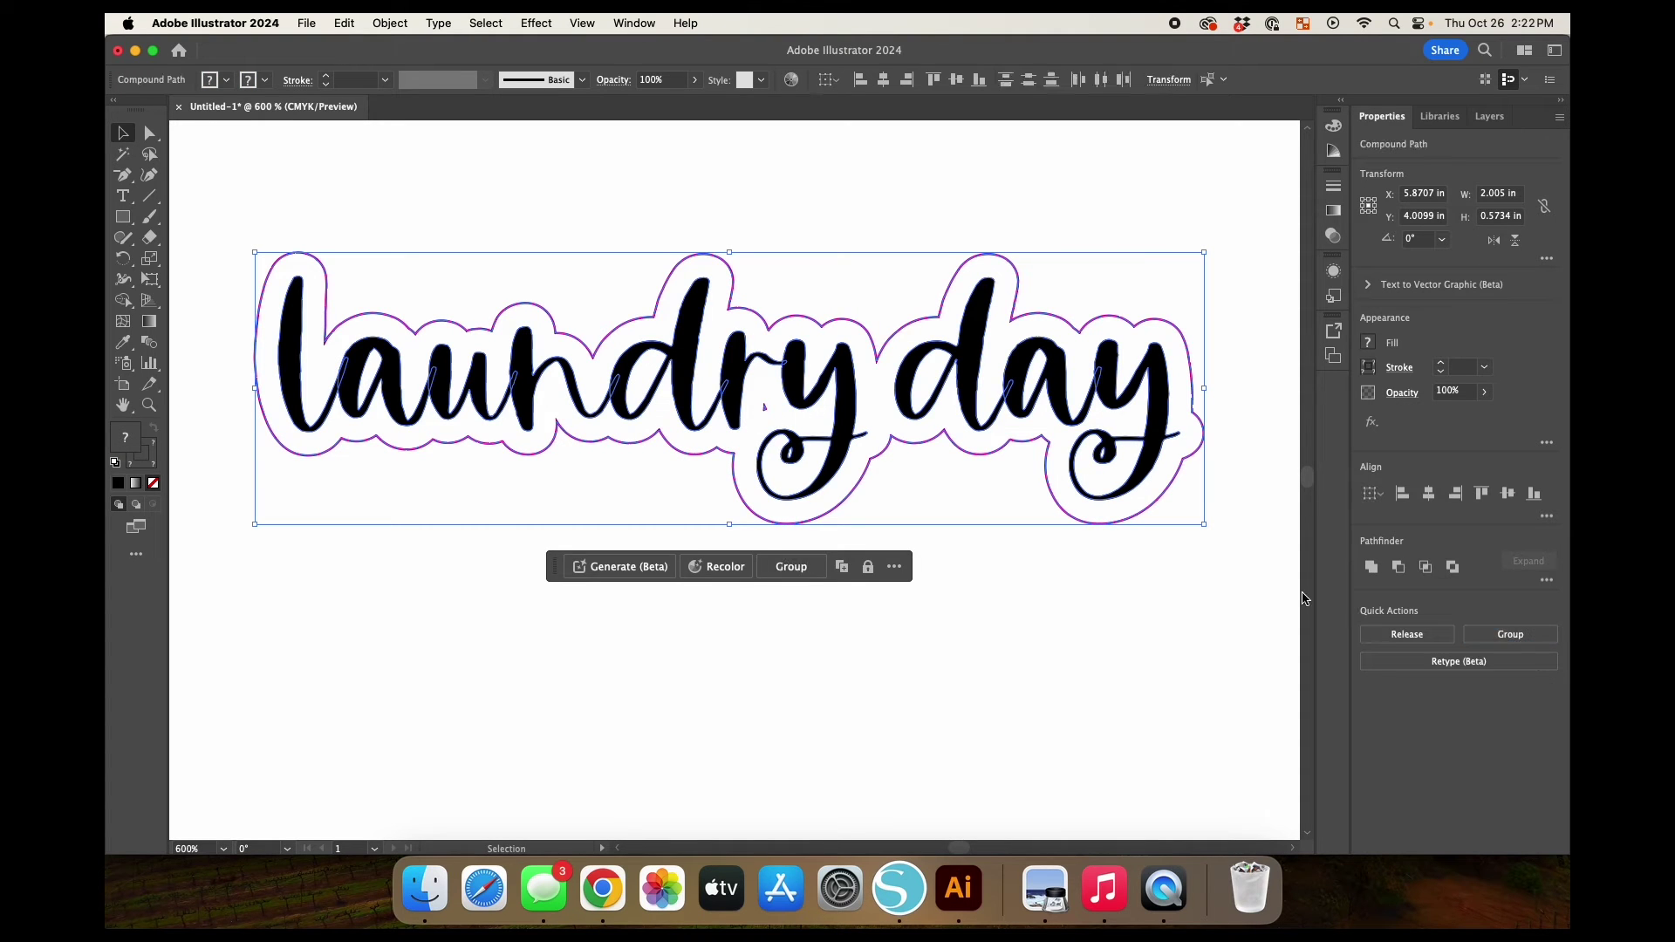
click(1184, 562)
Release the magenta outline's compound path so it becomes a plain path.
click(1114, 526)
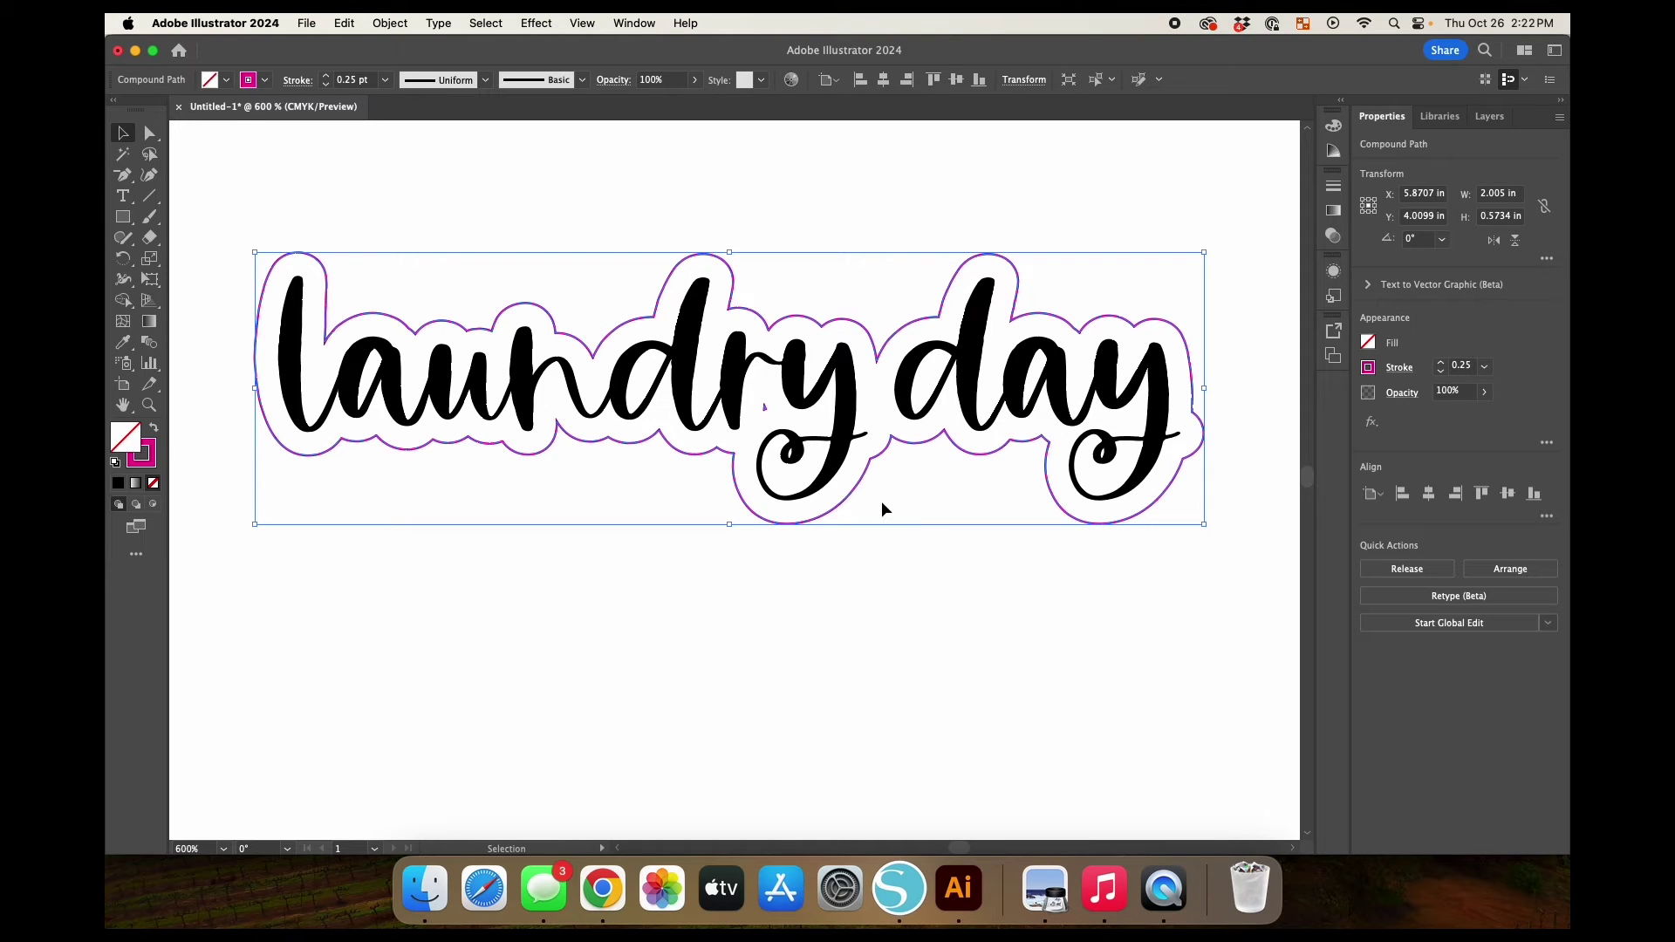
click(904, 503)
click(835, 511)
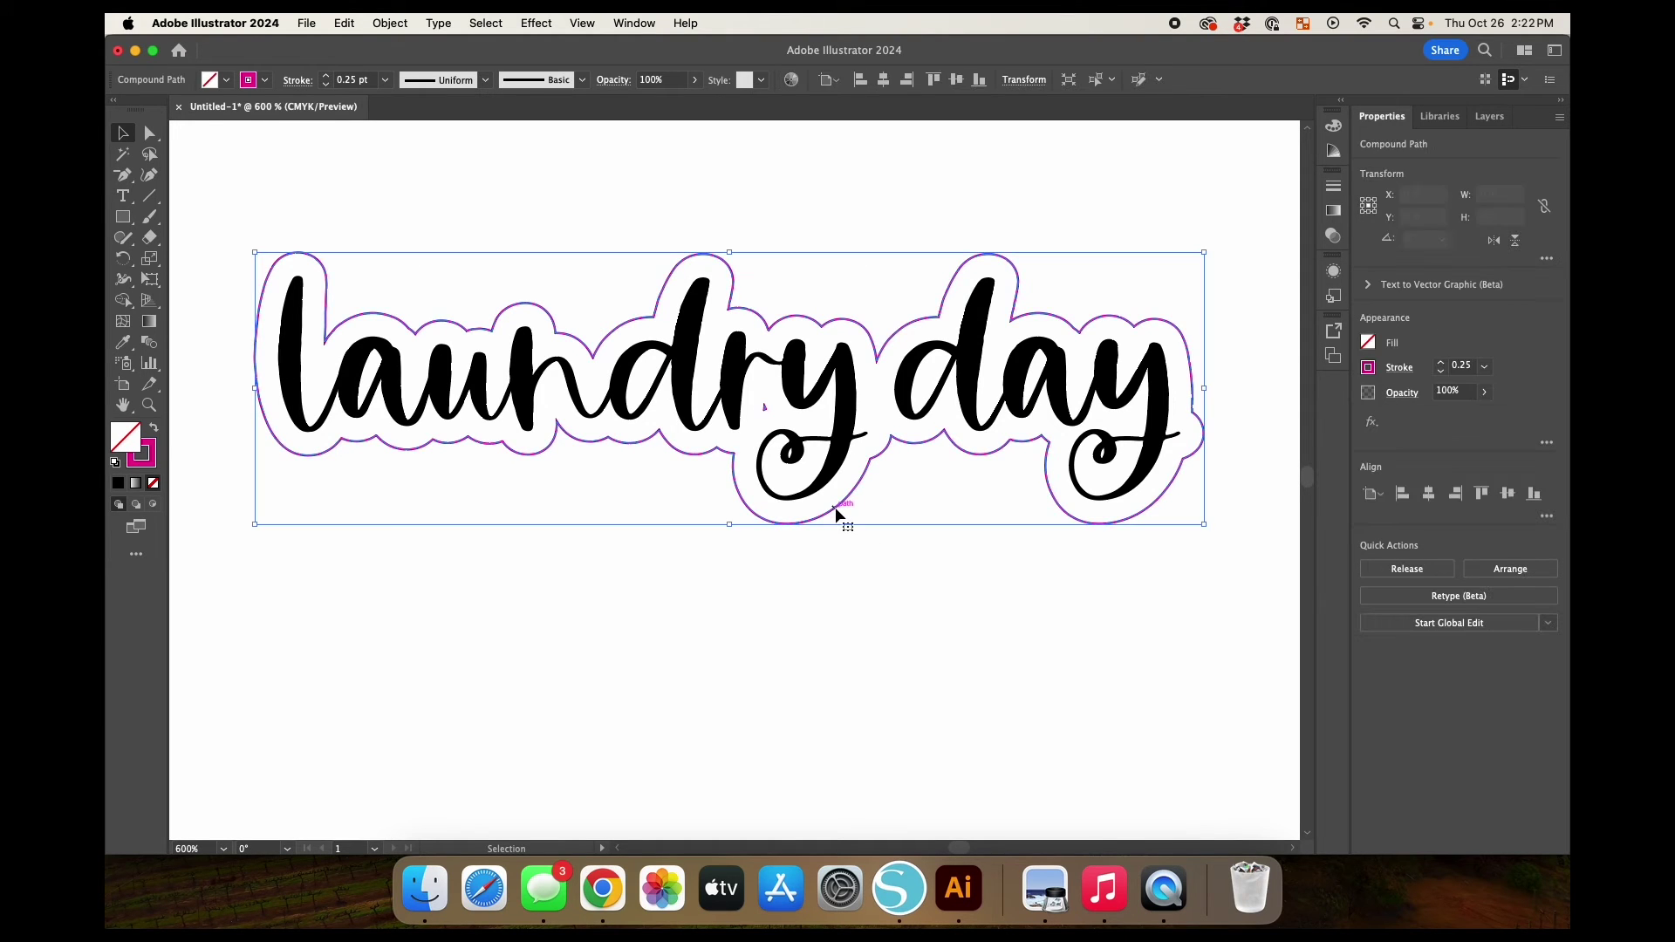
click(1381, 570)
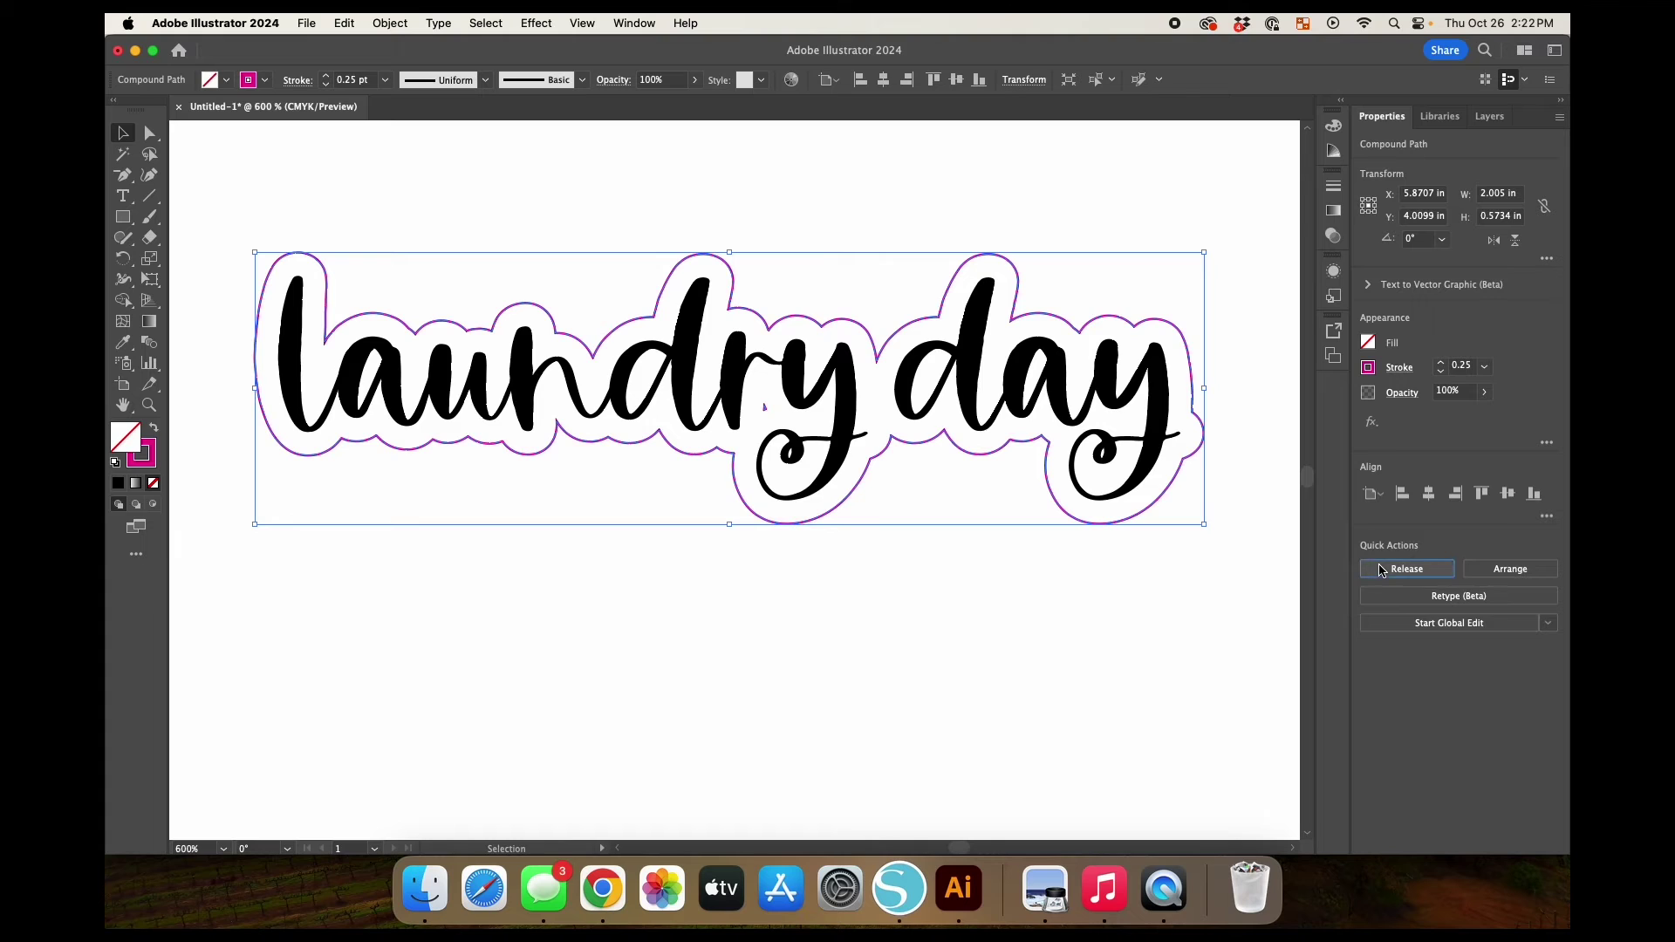
click(1114, 577)
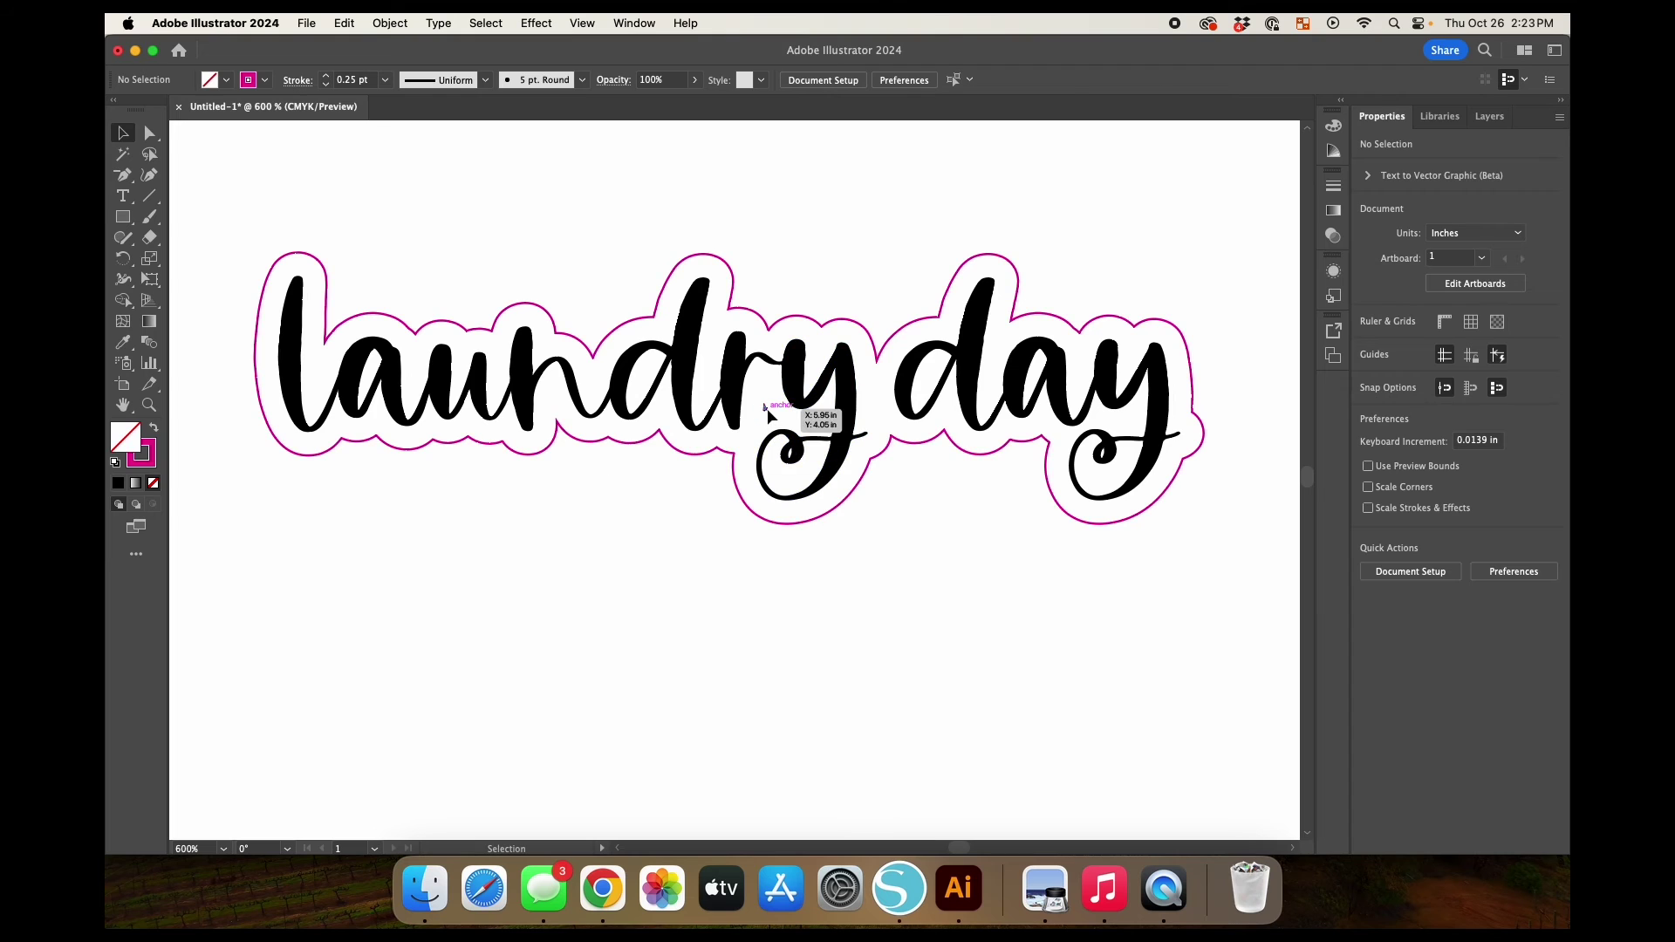
click(767, 408)
click(803, 434)
click(851, 486)
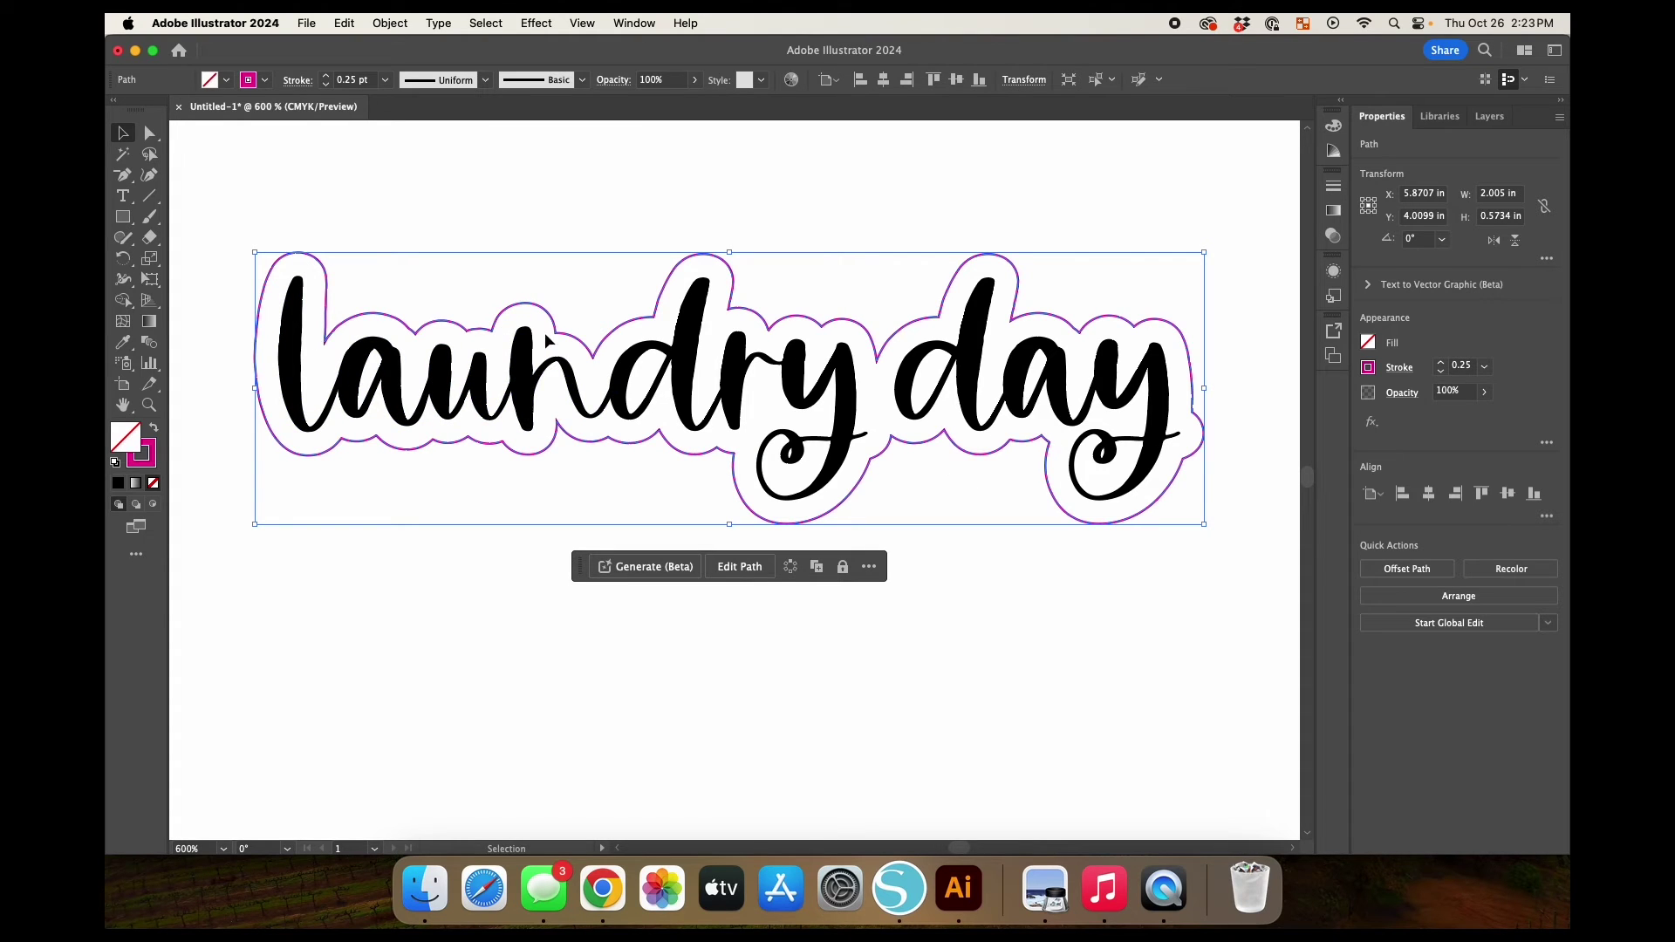
key(super+minus)
key(super+minus)
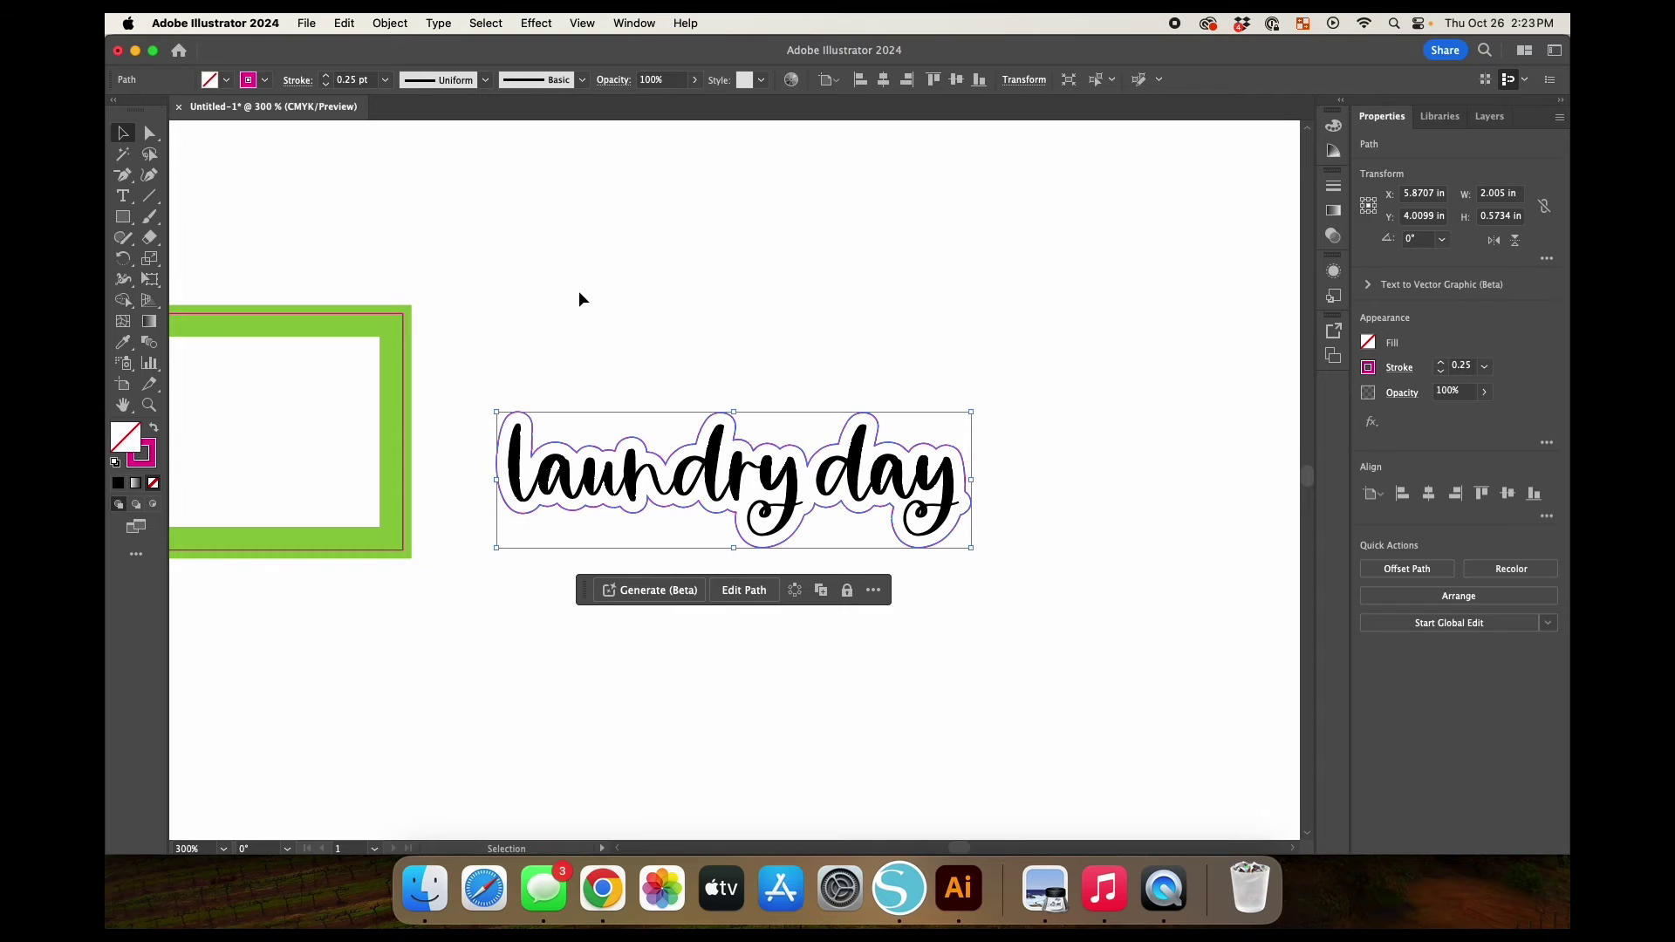
Delete the old magenta outline and select the laundry day lettering.
scroll(579, 299, down, 3)
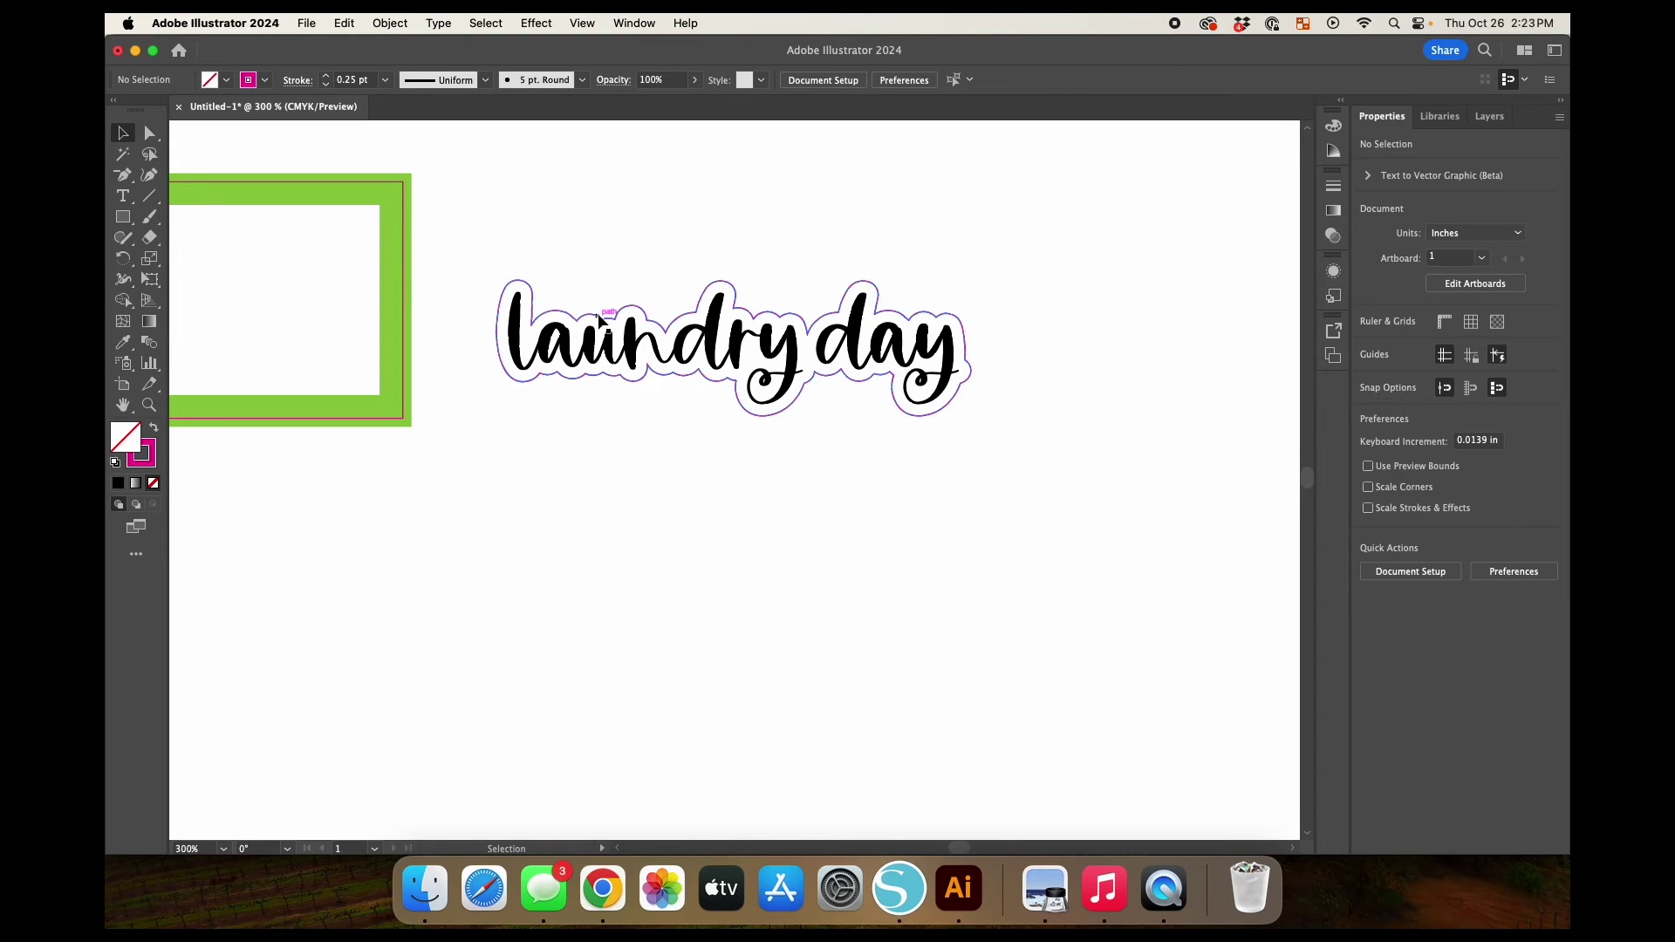
key(Delete)
drag(501, 263, 1032, 460)
Apply a 0.03 in round-joined Offset Path to the lettering.
click(402, 22)
mouse_move(482, 484)
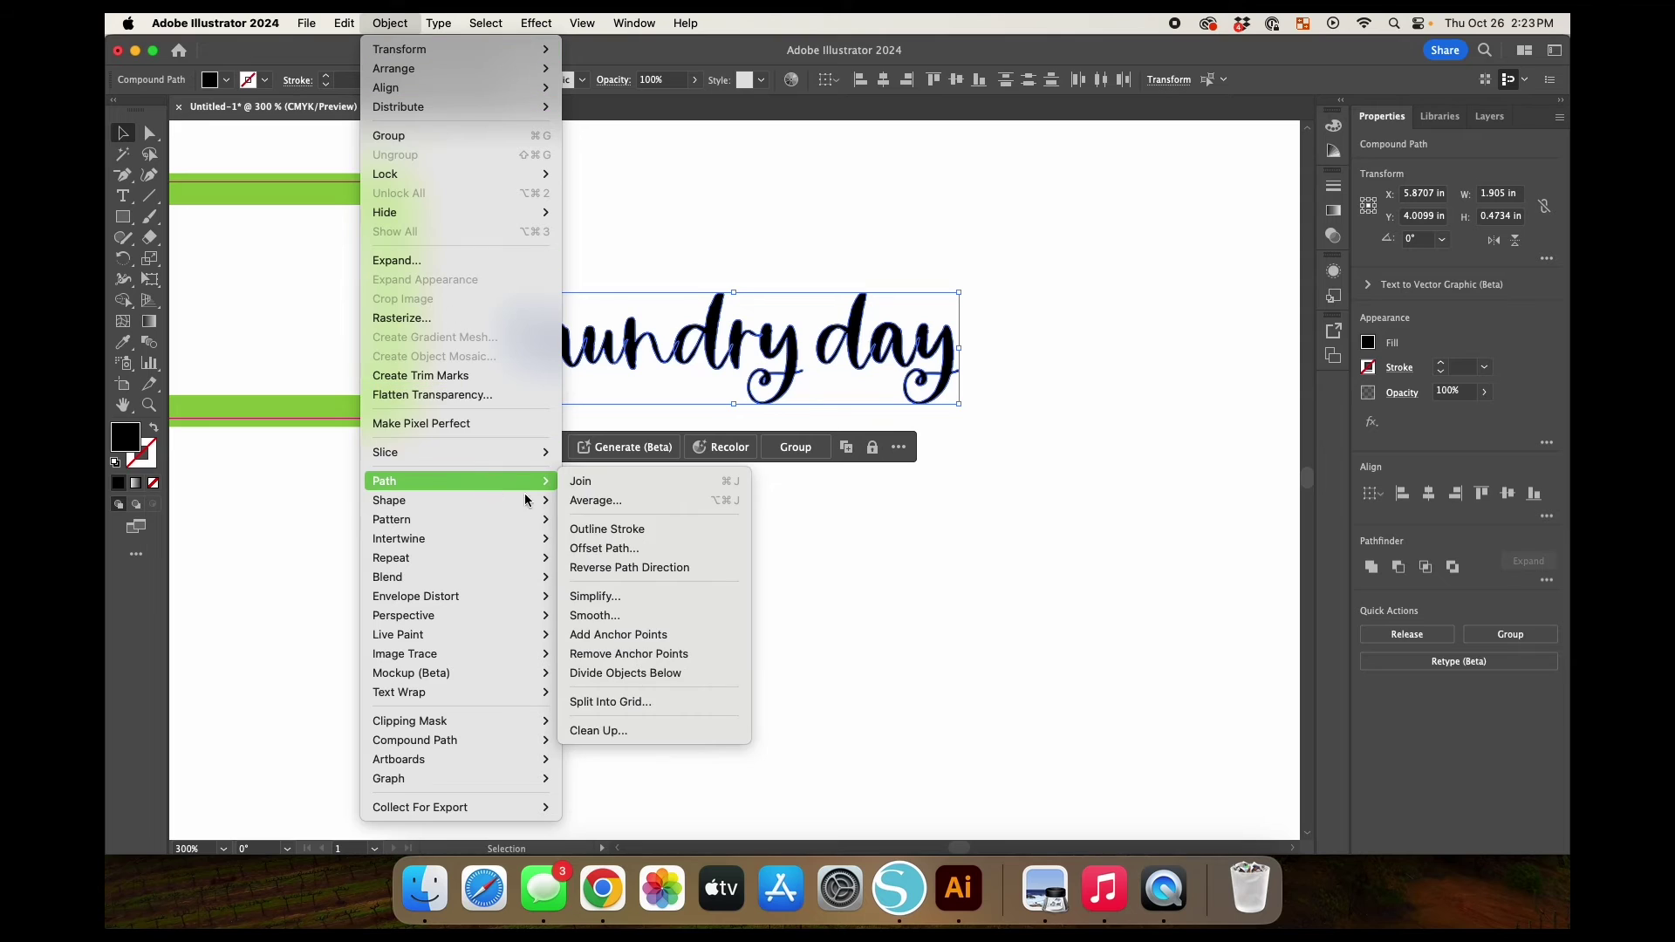
click(609, 550)
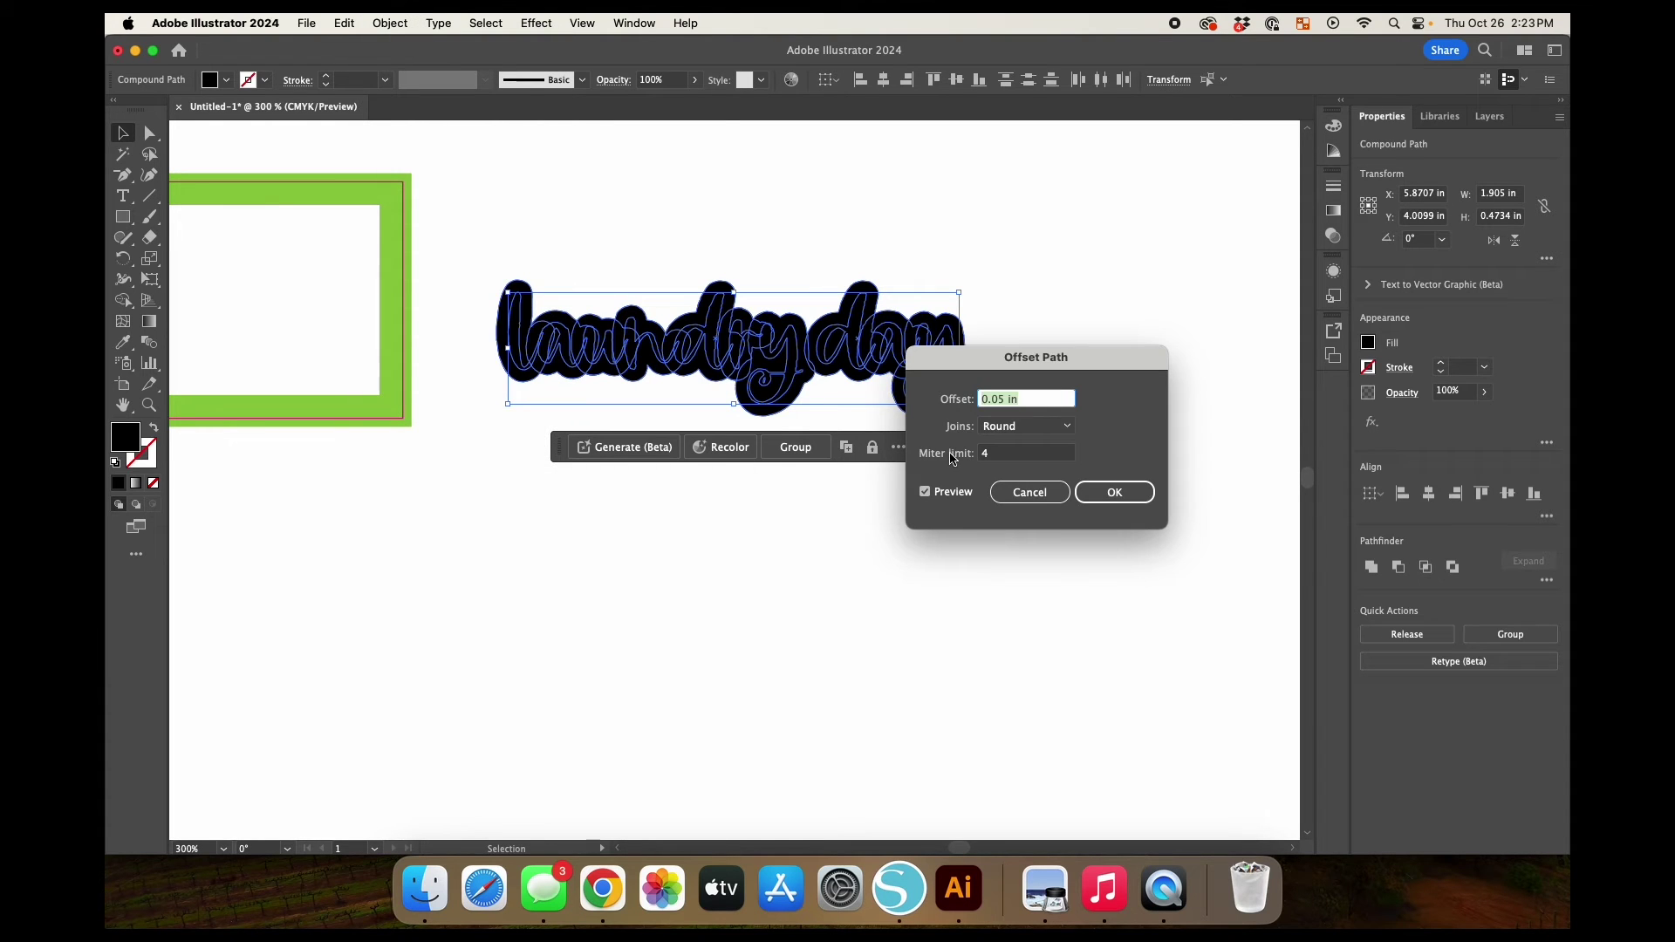
text(0.2)
key(Tab)
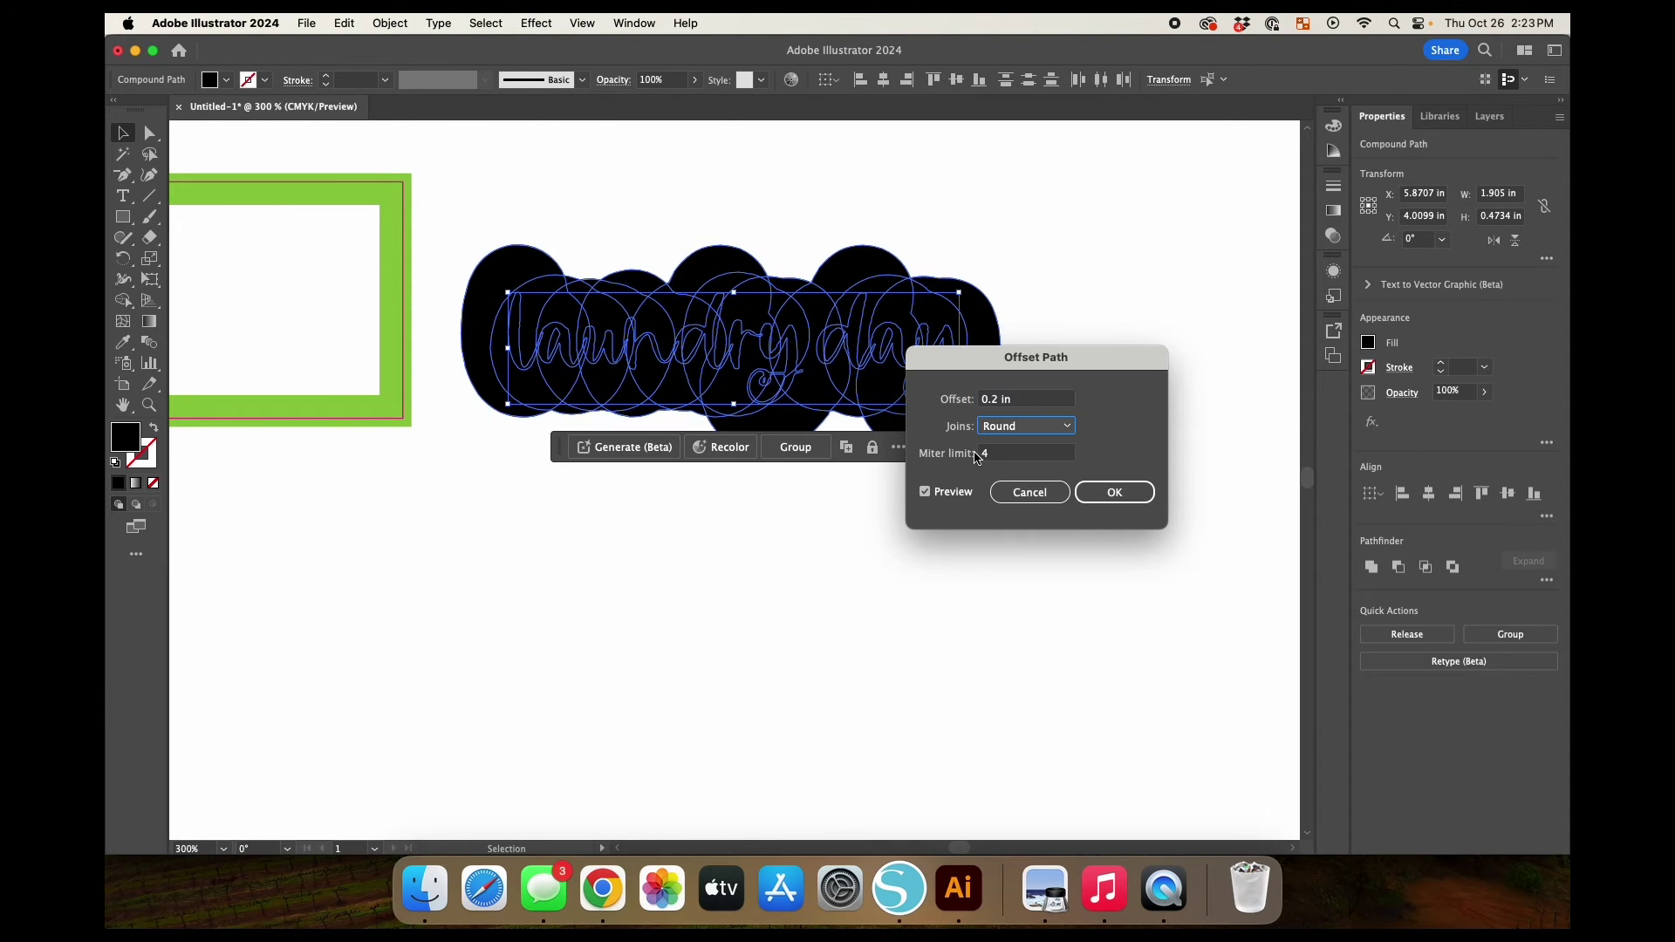
click(990, 398)
text(0)
key(Tab)
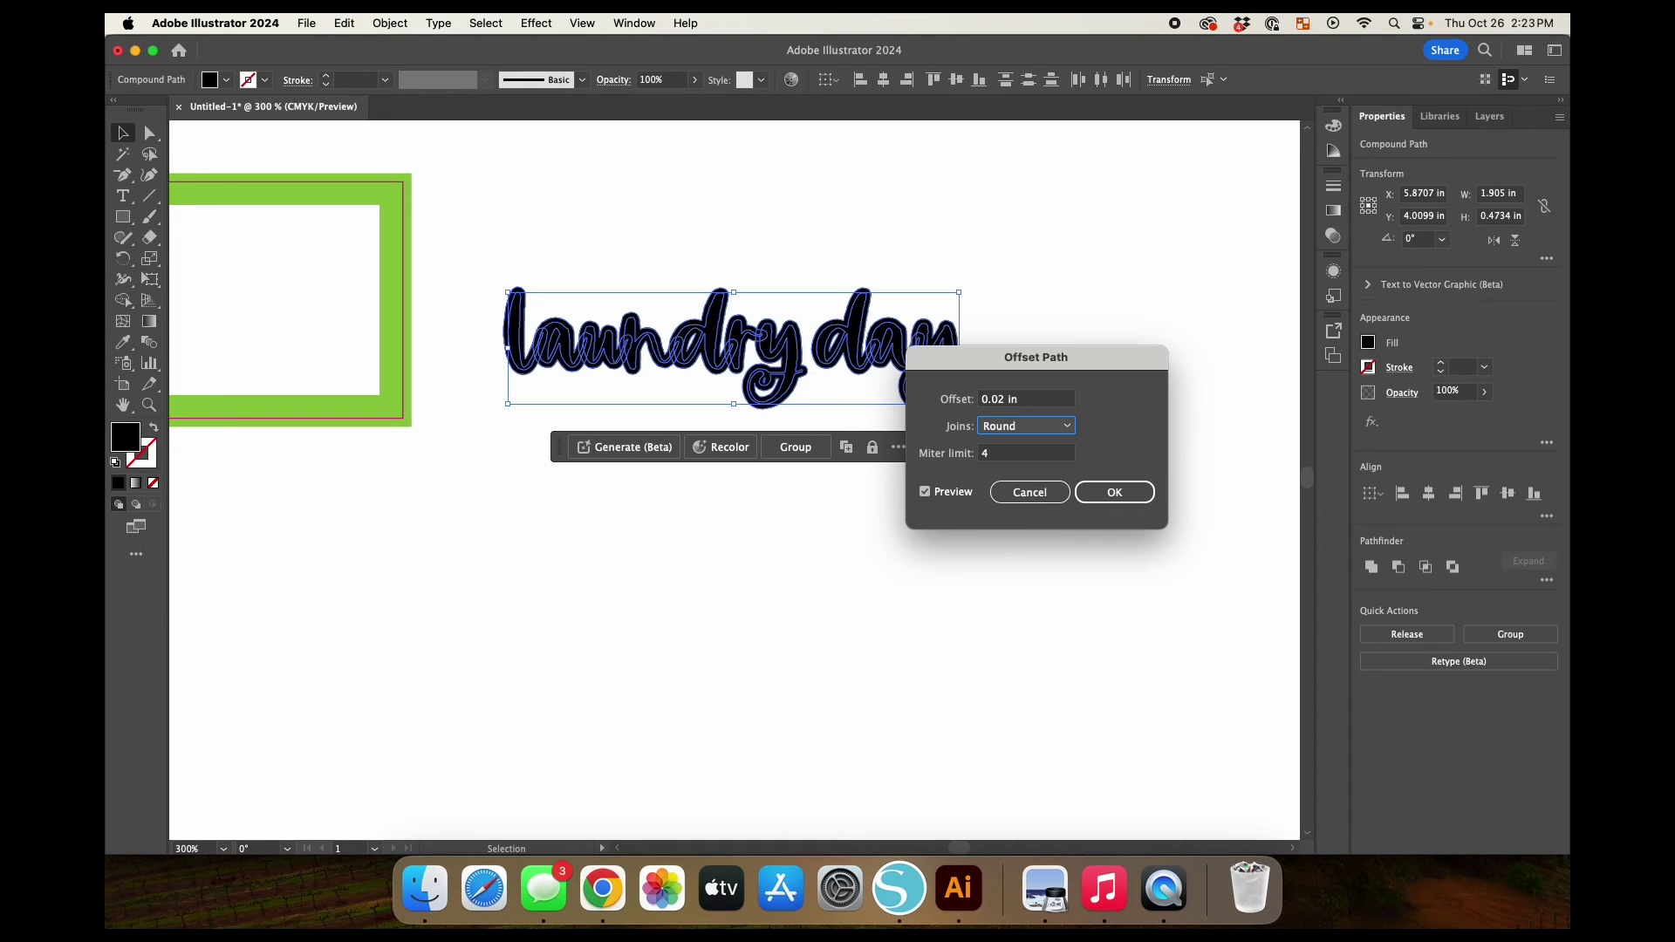
click(1005, 398)
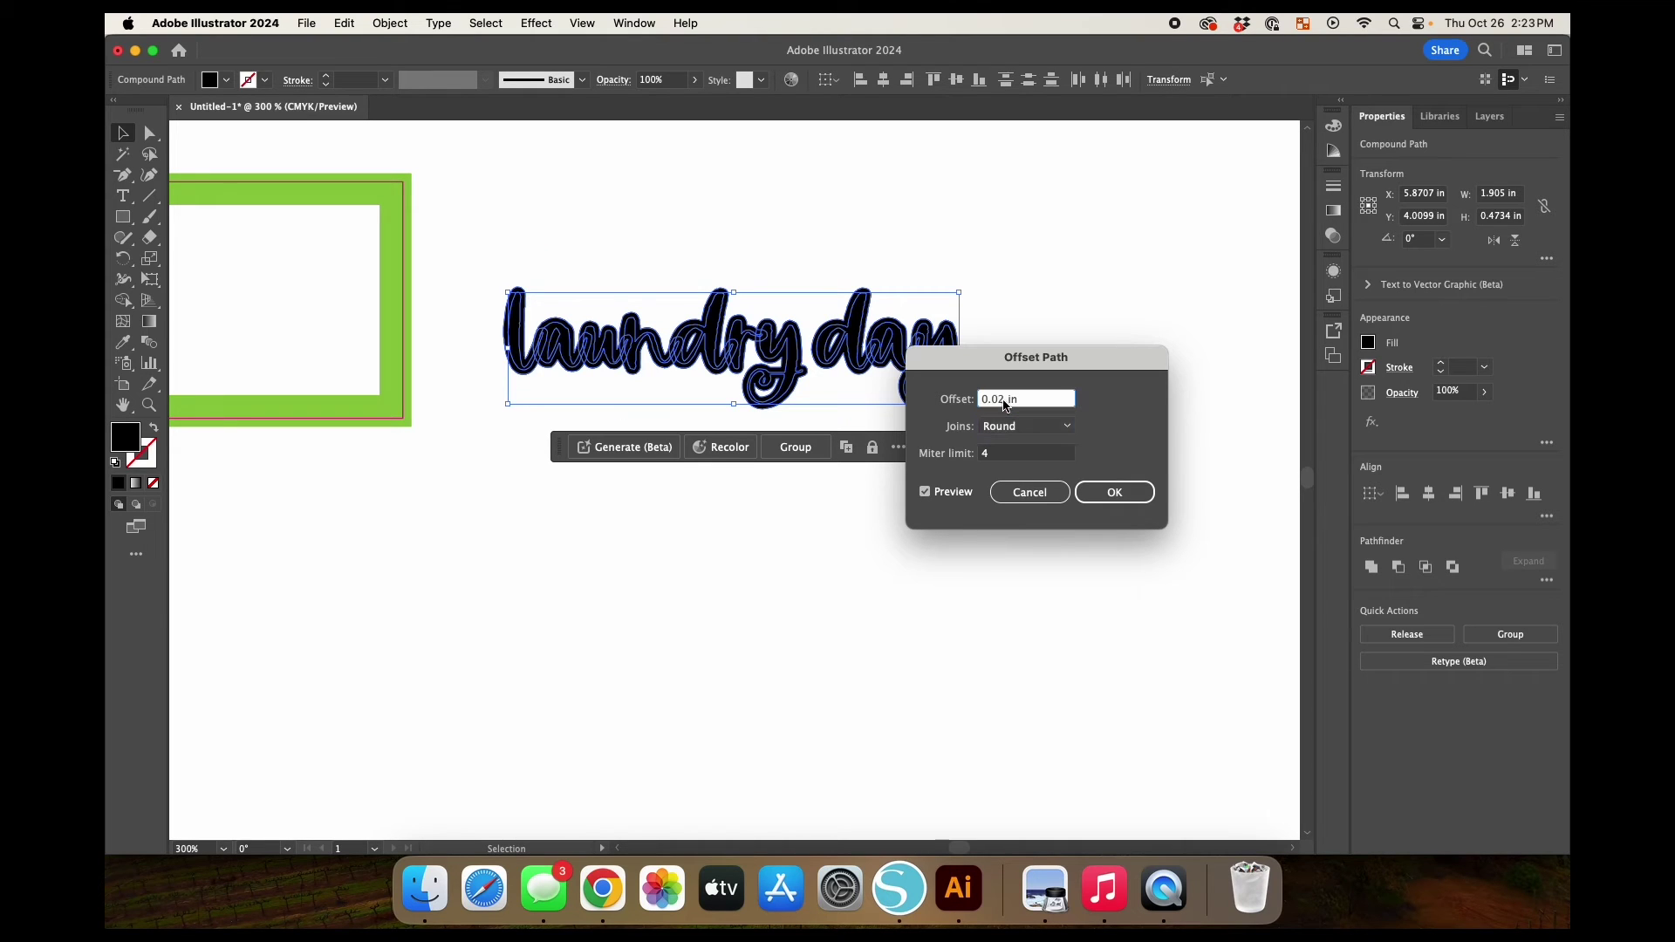
key(BackSpace)
text(3)
text(5)
key(Tab)
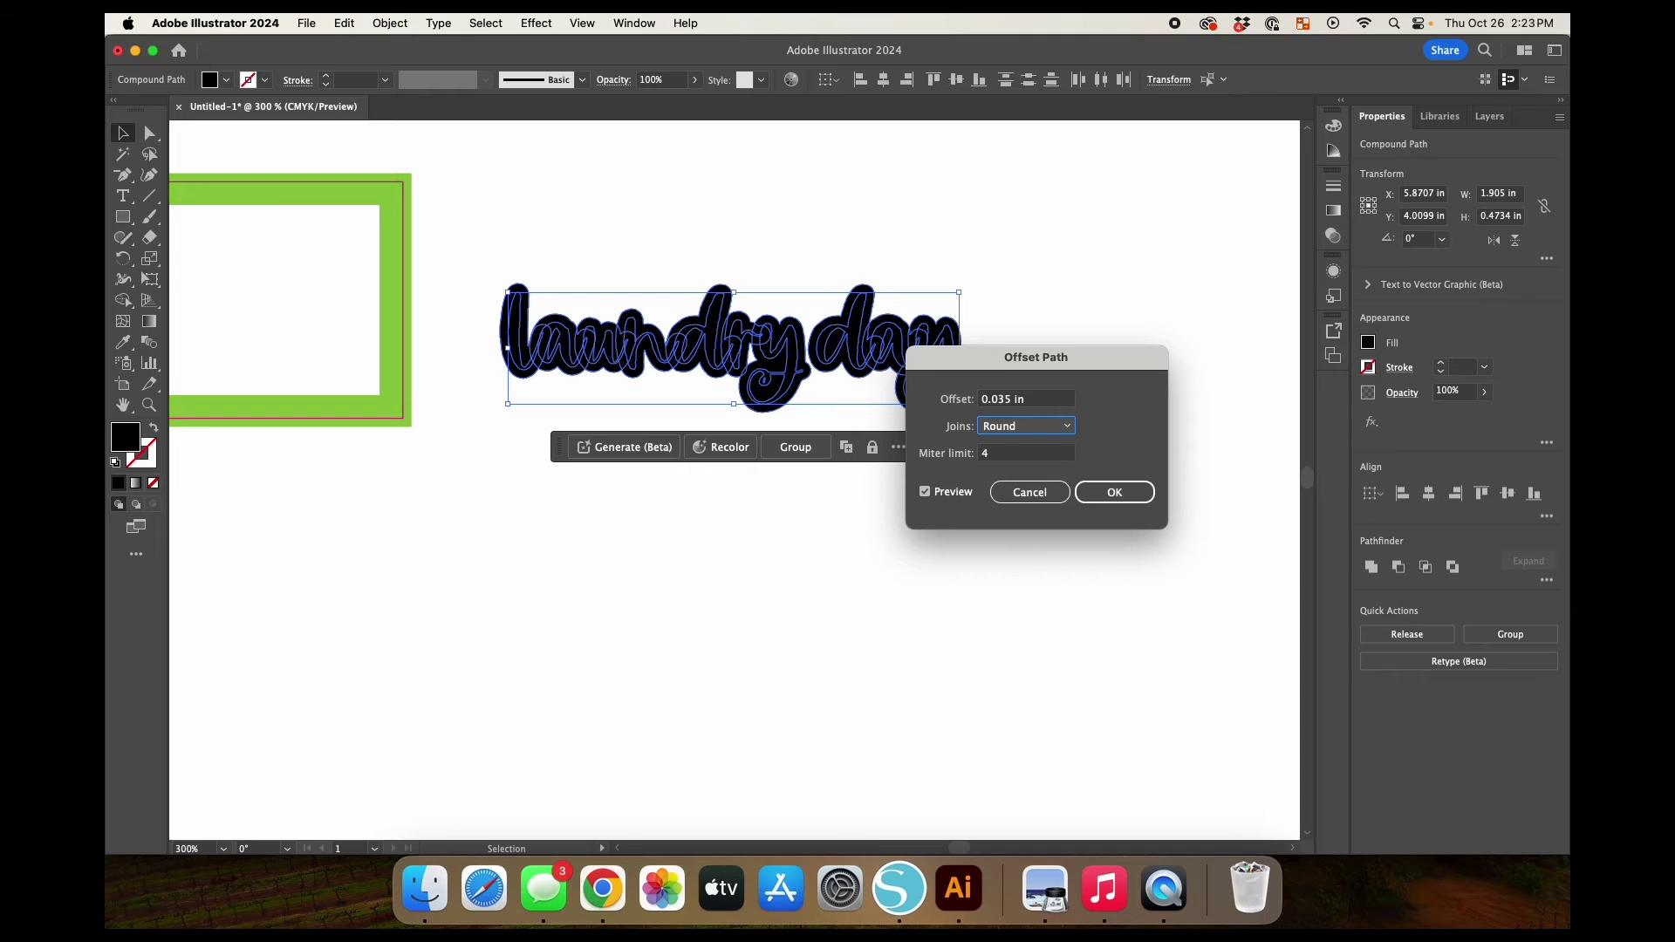
click(1015, 402)
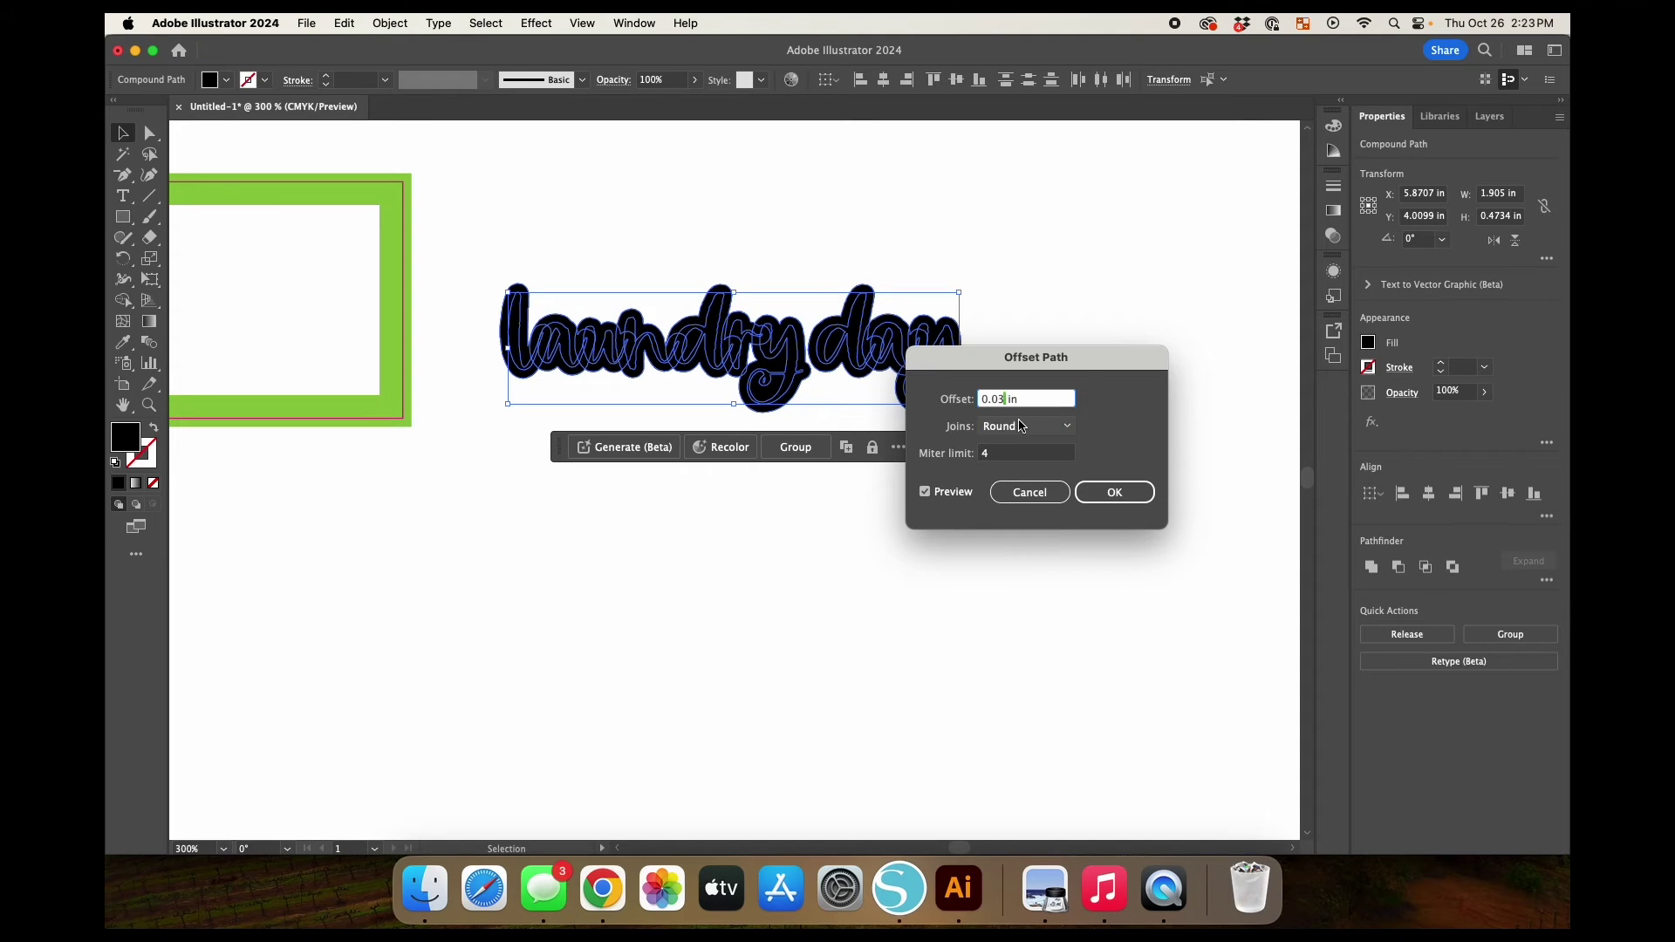
key(Tab)
click(1107, 494)
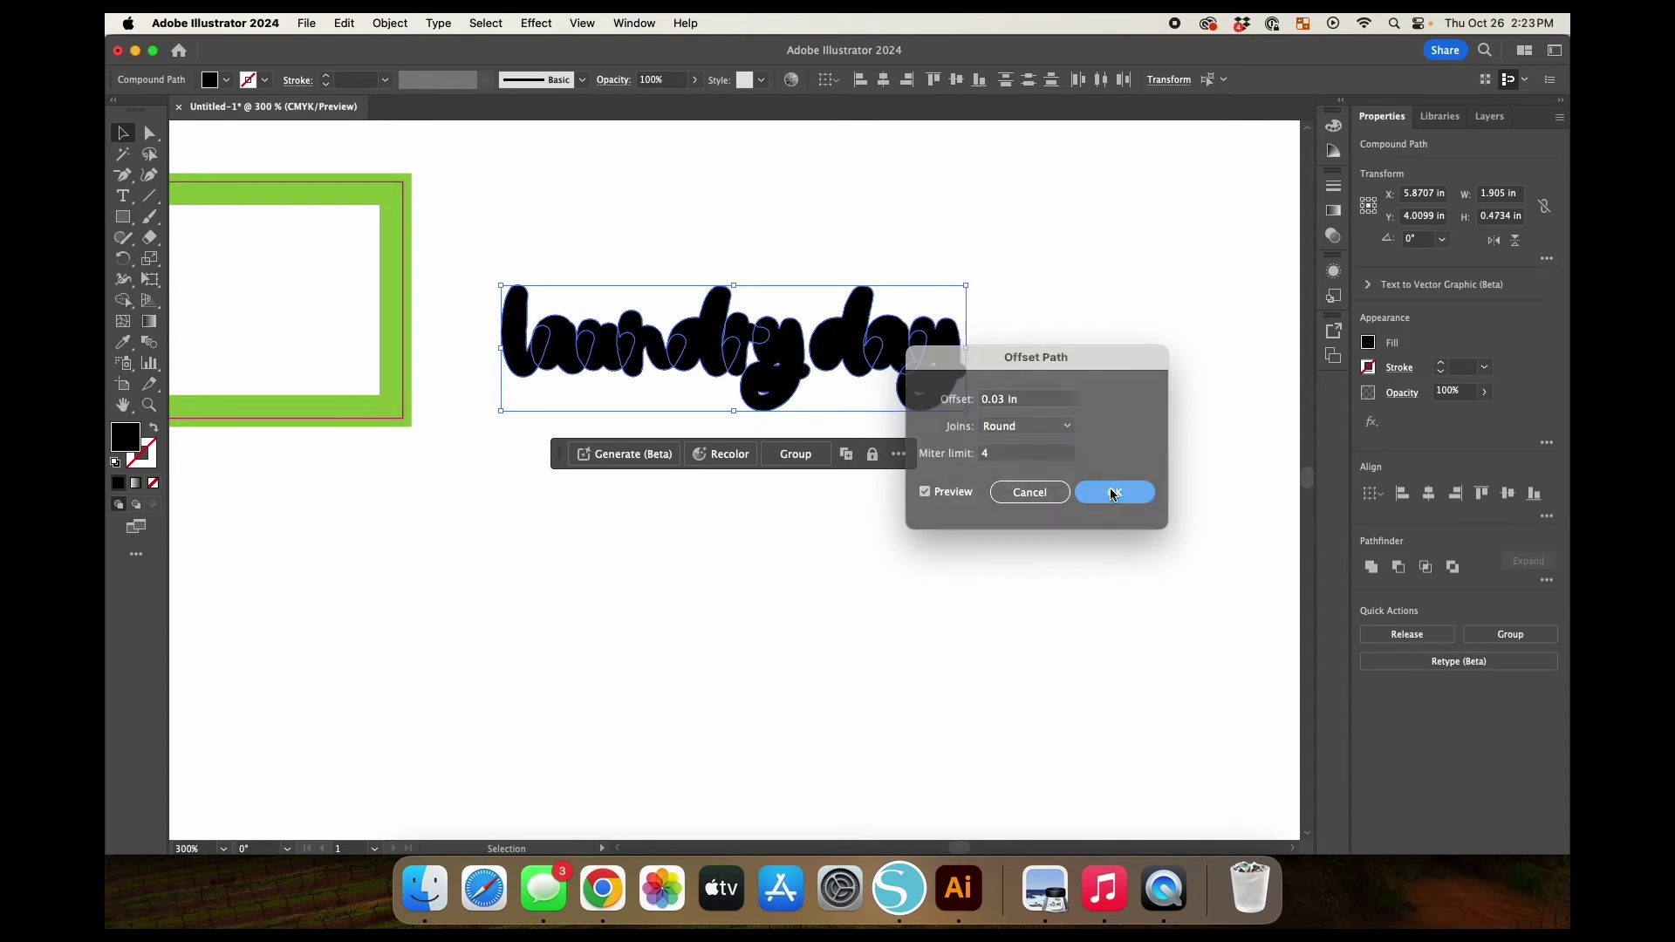
Set the offset outline to no fill with a magenta stroke.
click(1370, 343)
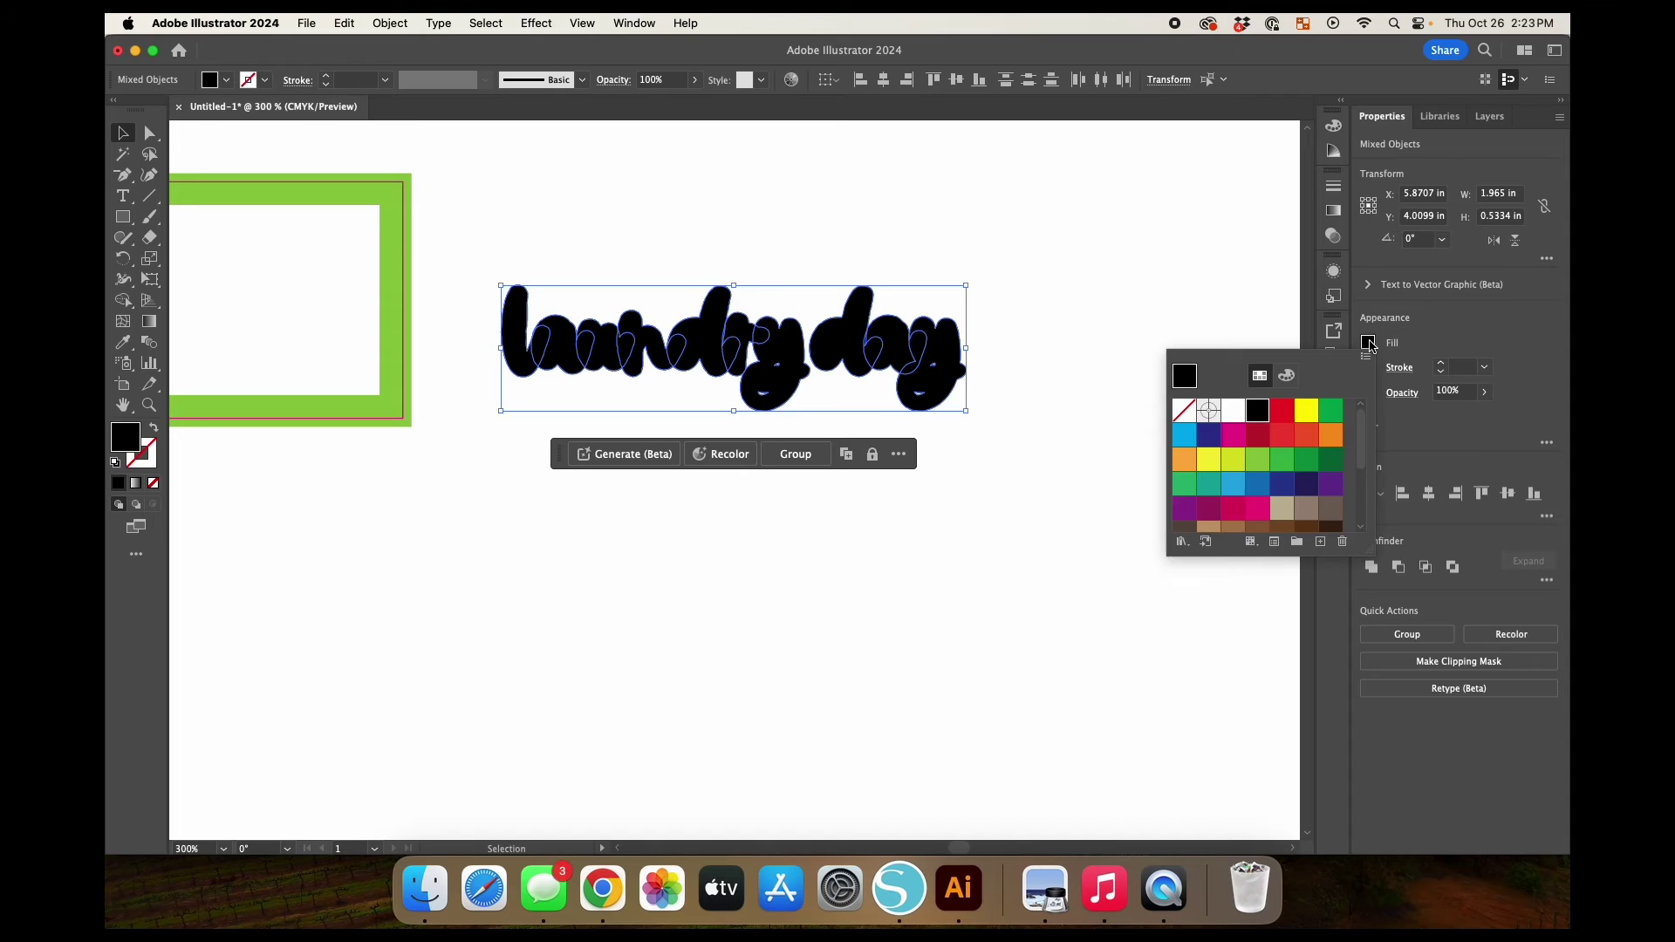
click(1184, 411)
click(1369, 367)
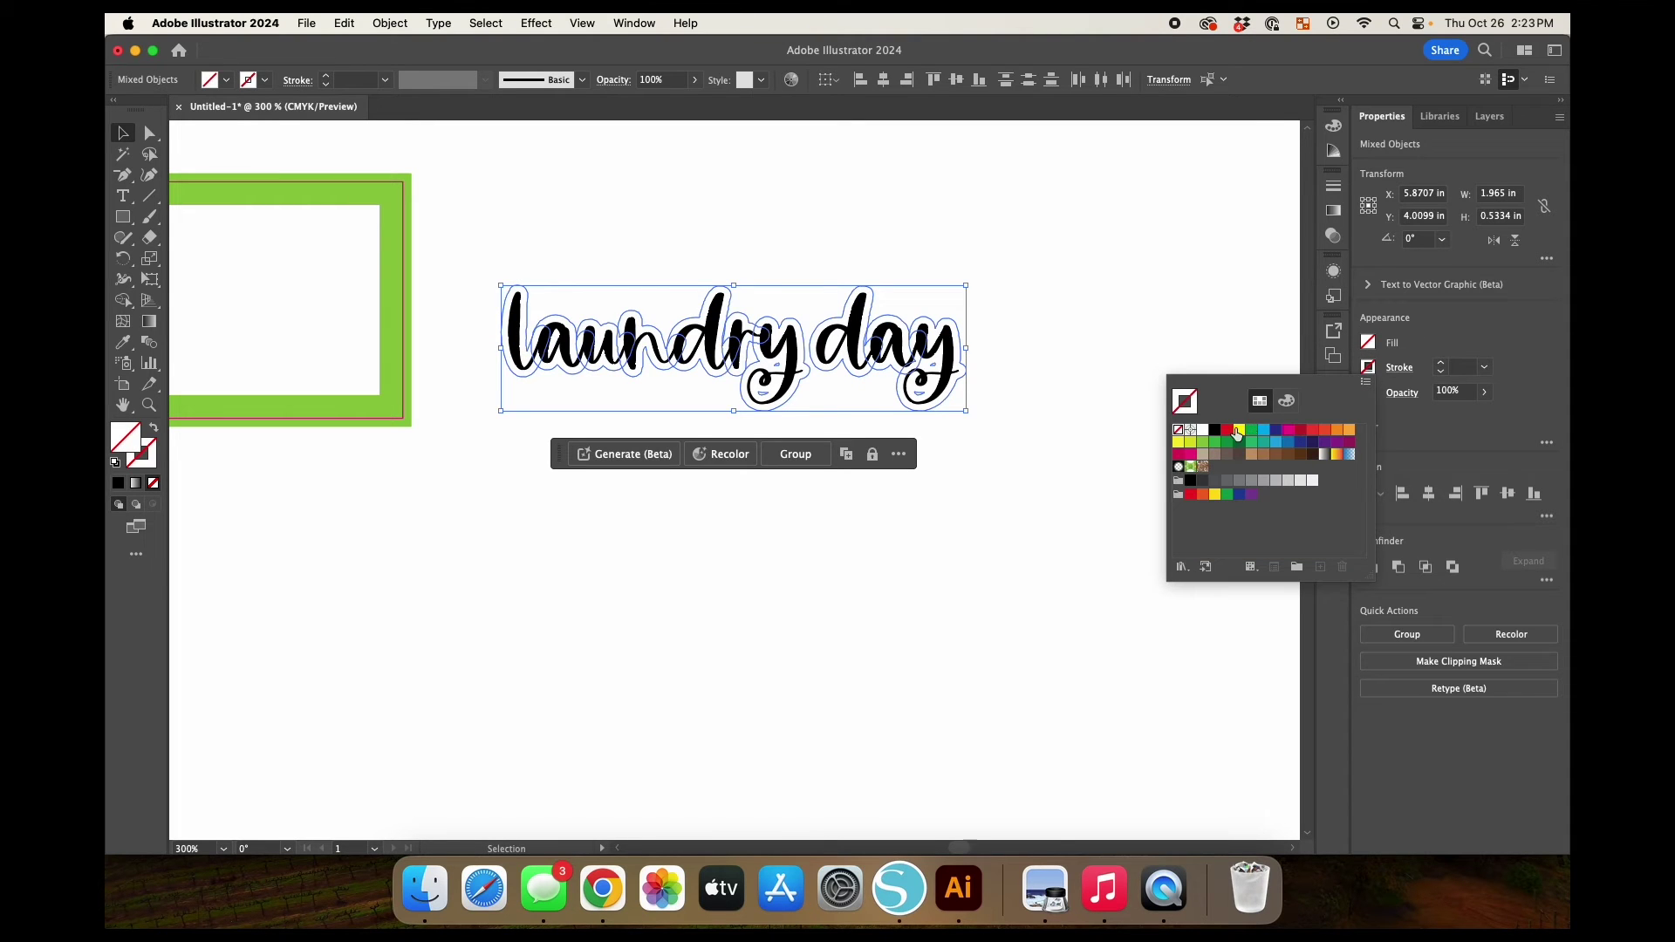
click(1289, 430)
click(1454, 365)
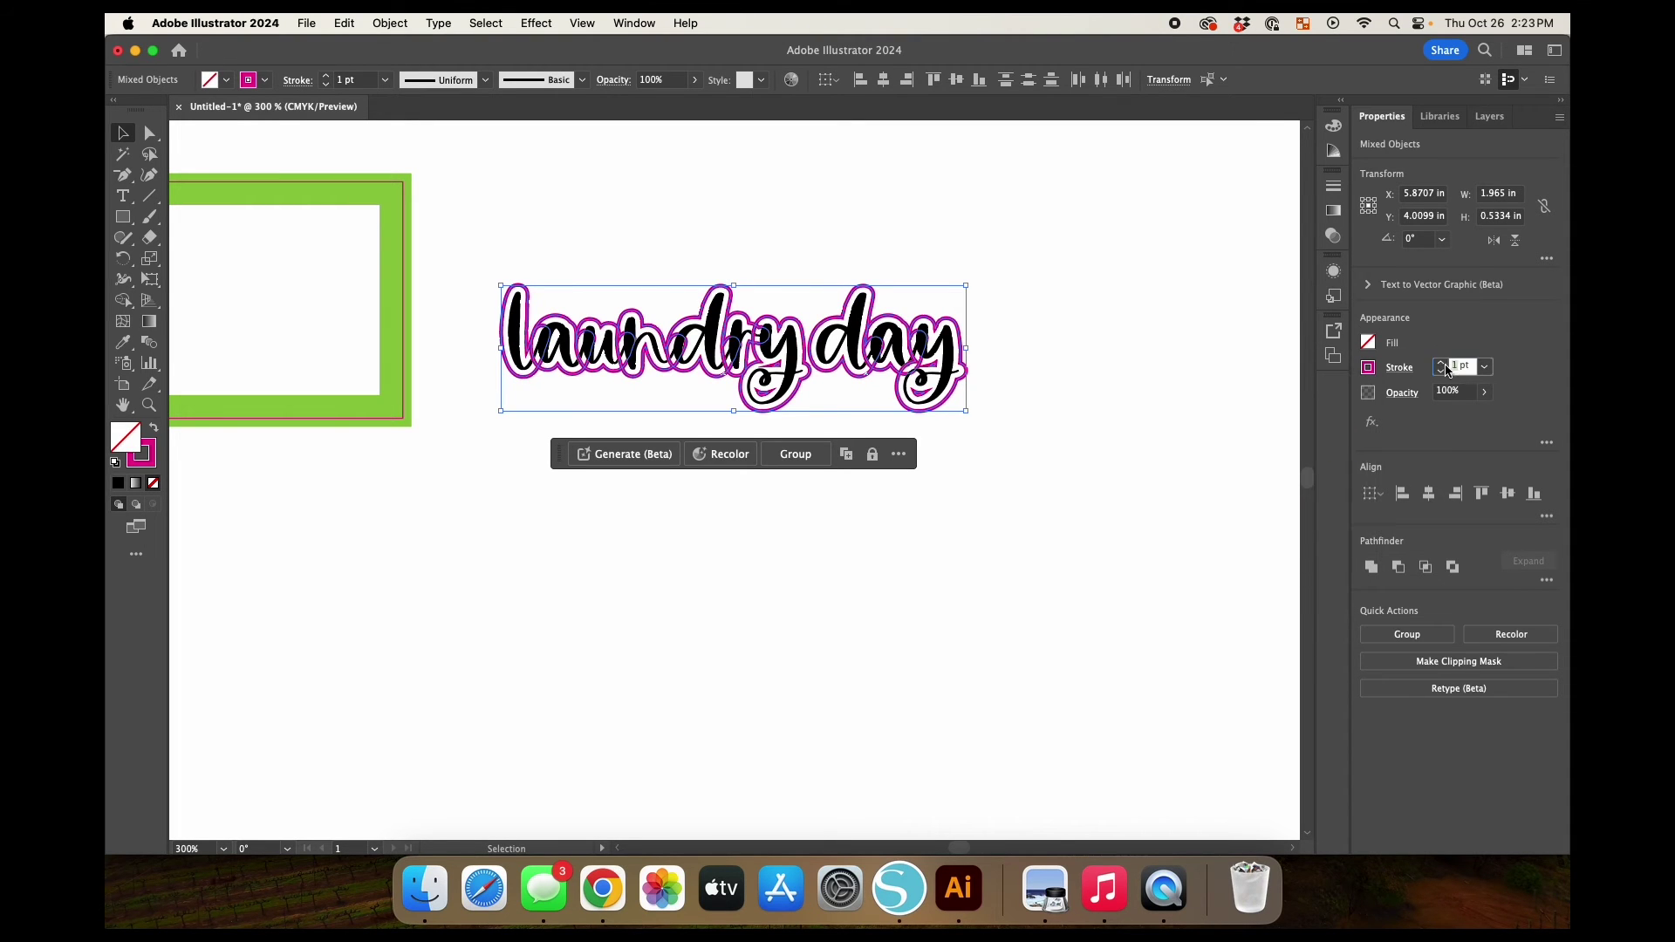
Set the cut line stroke to 0.25 pt and unite it into one outline.
text(0.25)
key(Return)
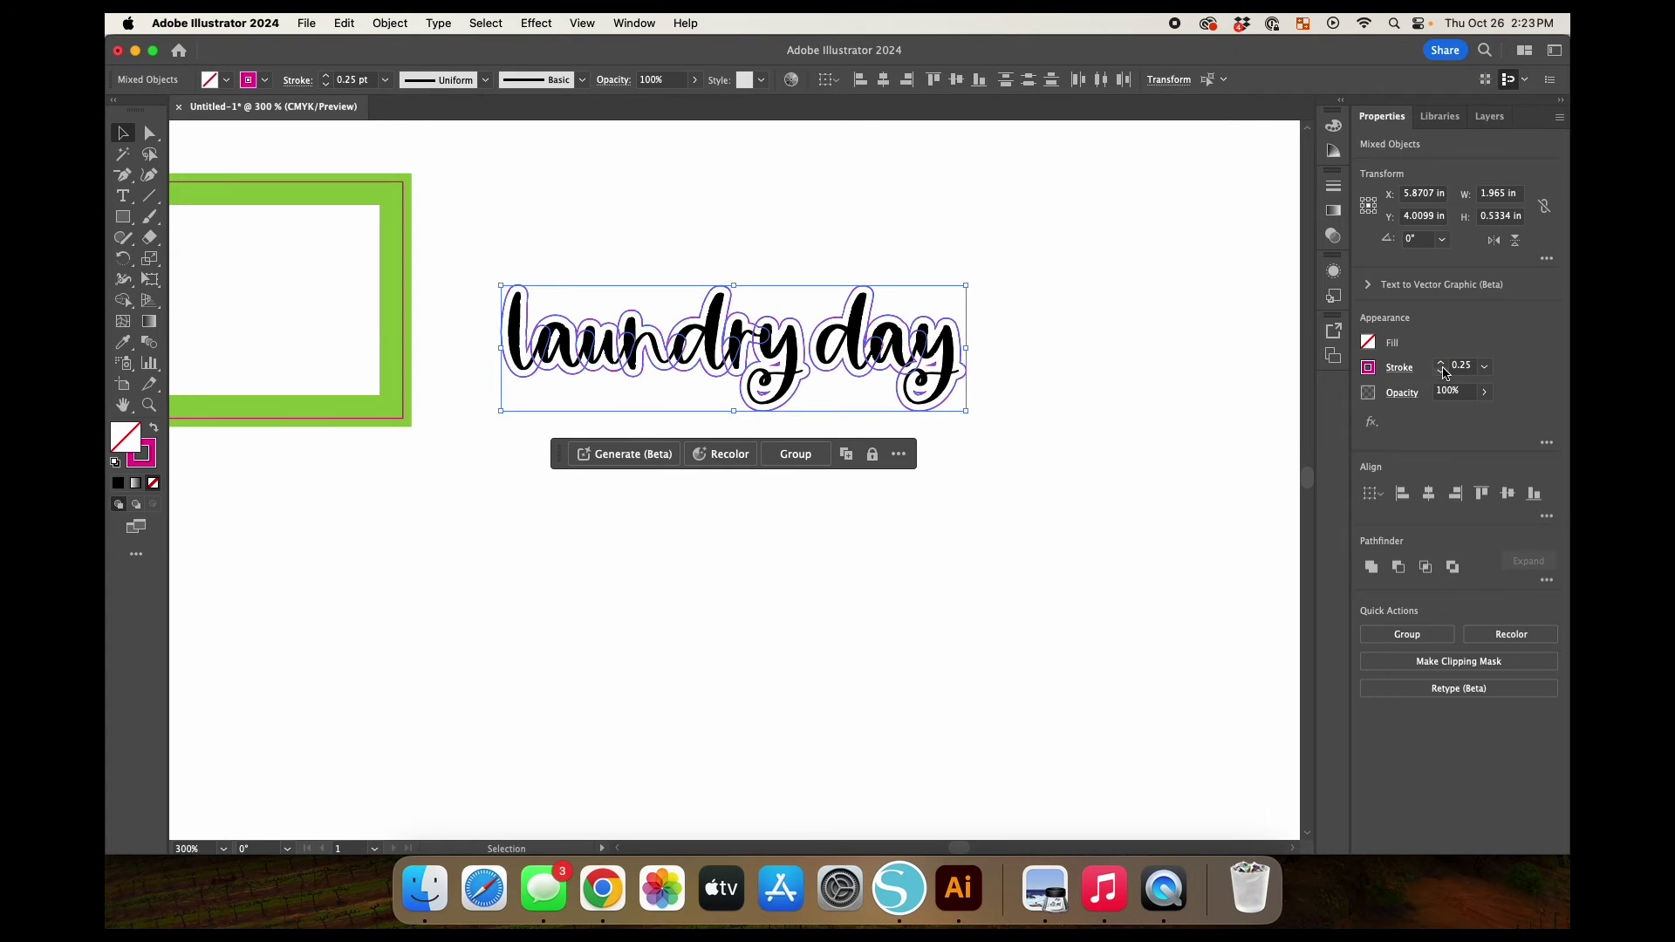
click(1371, 567)
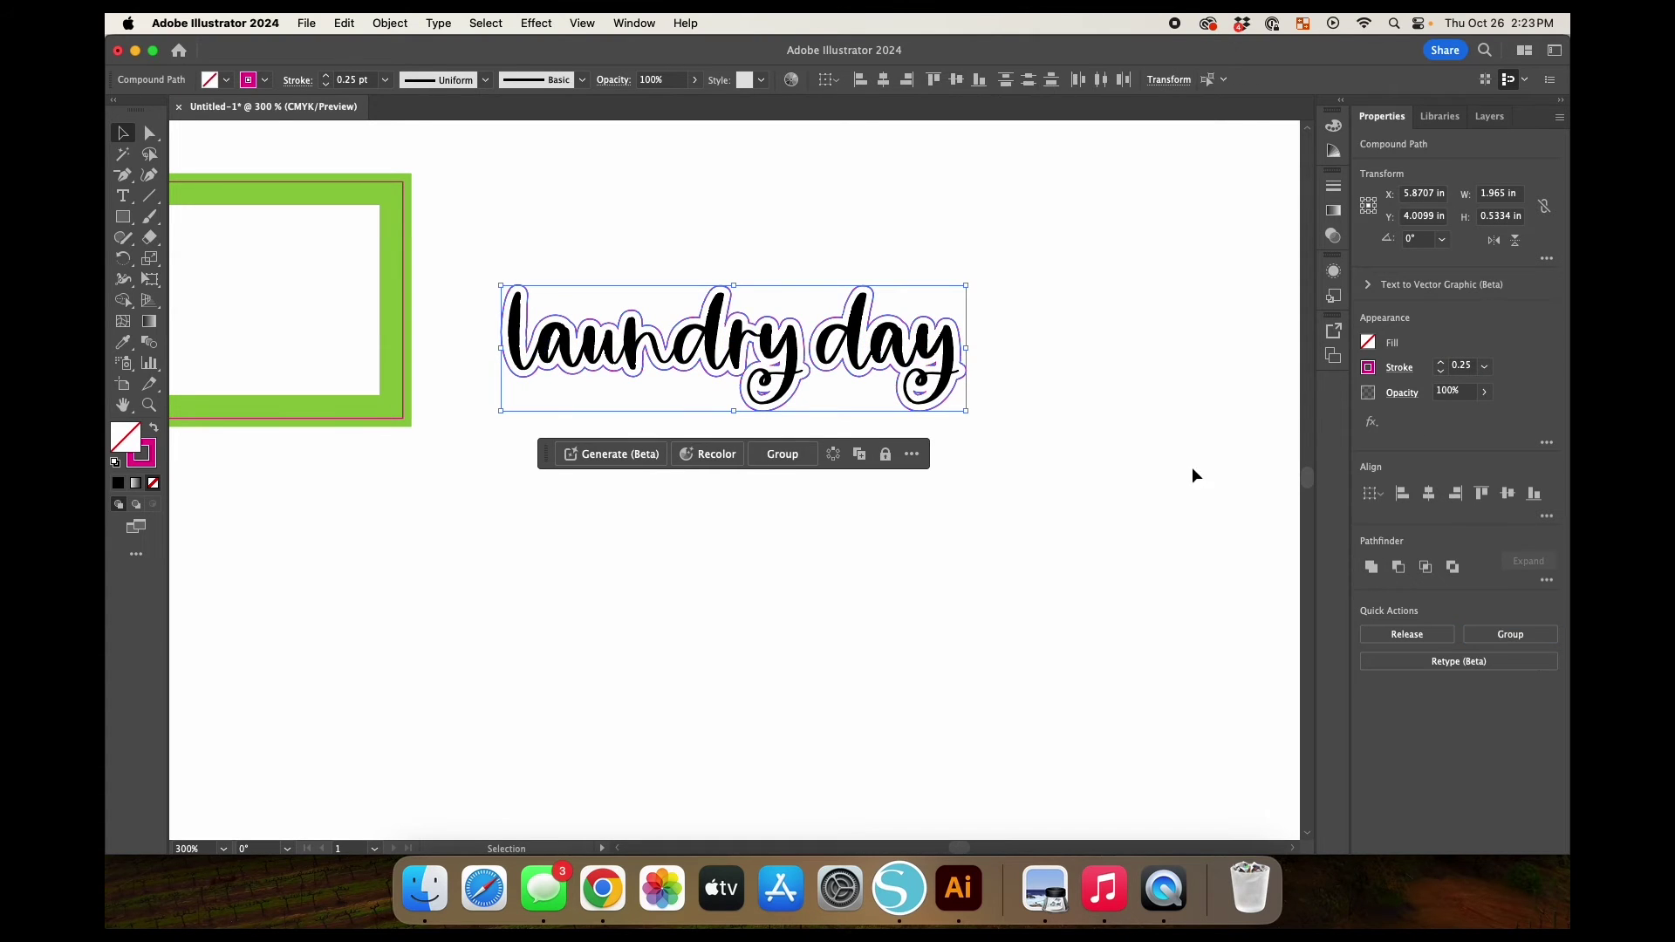
click(1138, 441)
Remove the stray magenta piece inside the y loop of laundry.
key(super+equal)
key(super+equal)
key(super+equal)
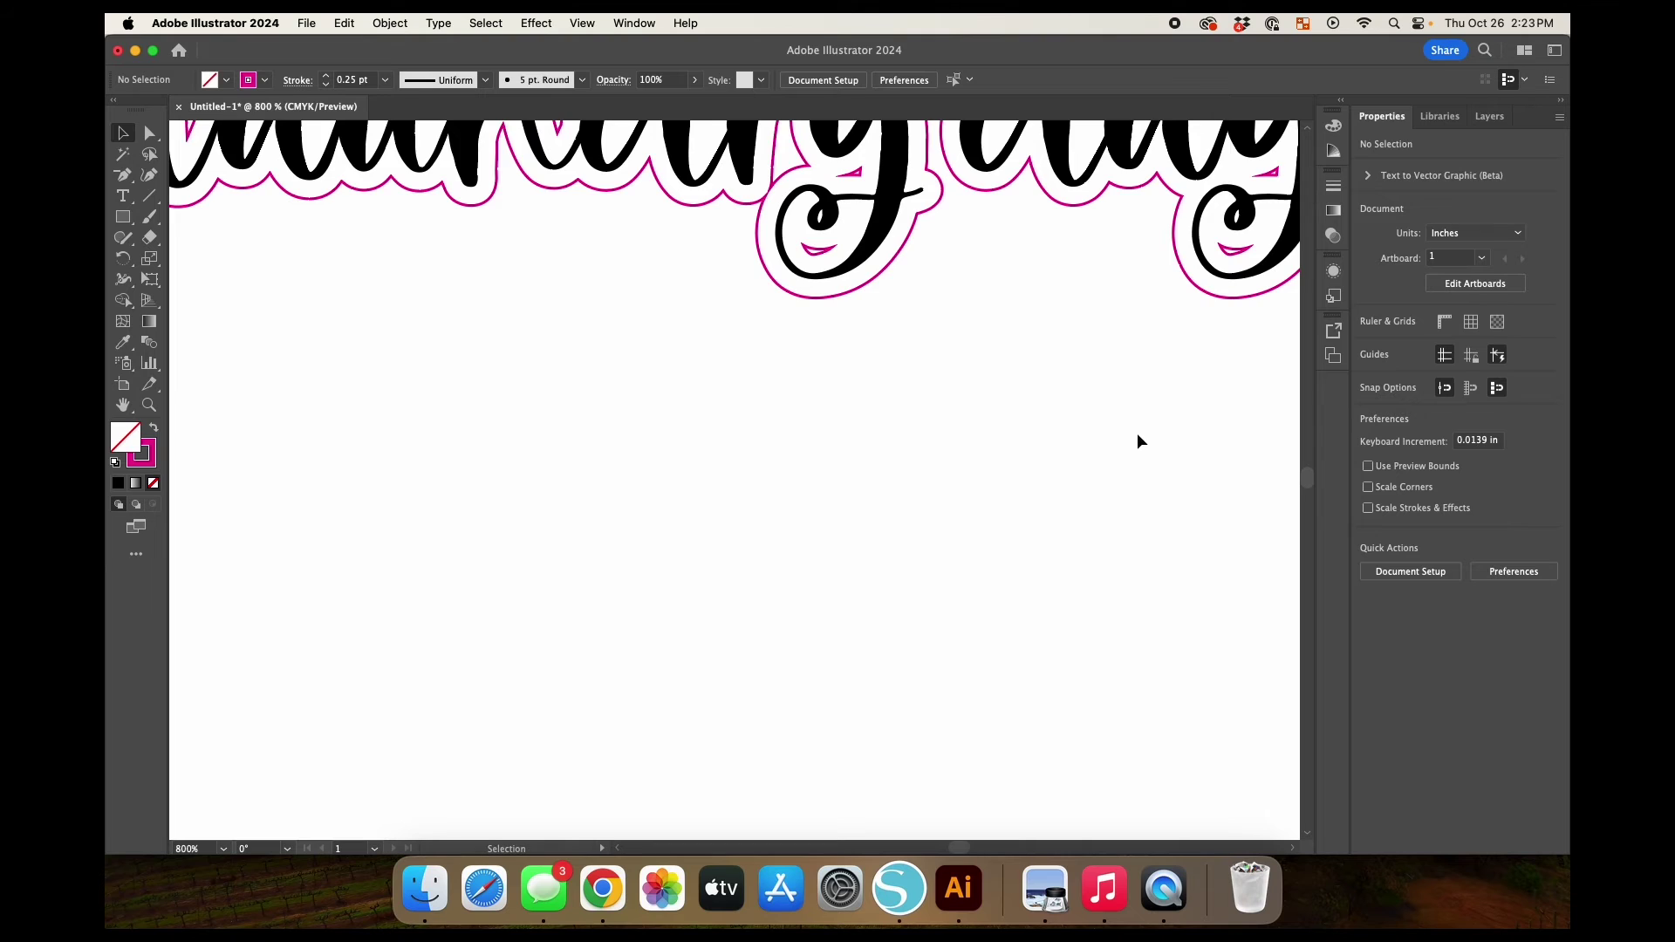
scroll(1138, 434, up, 5)
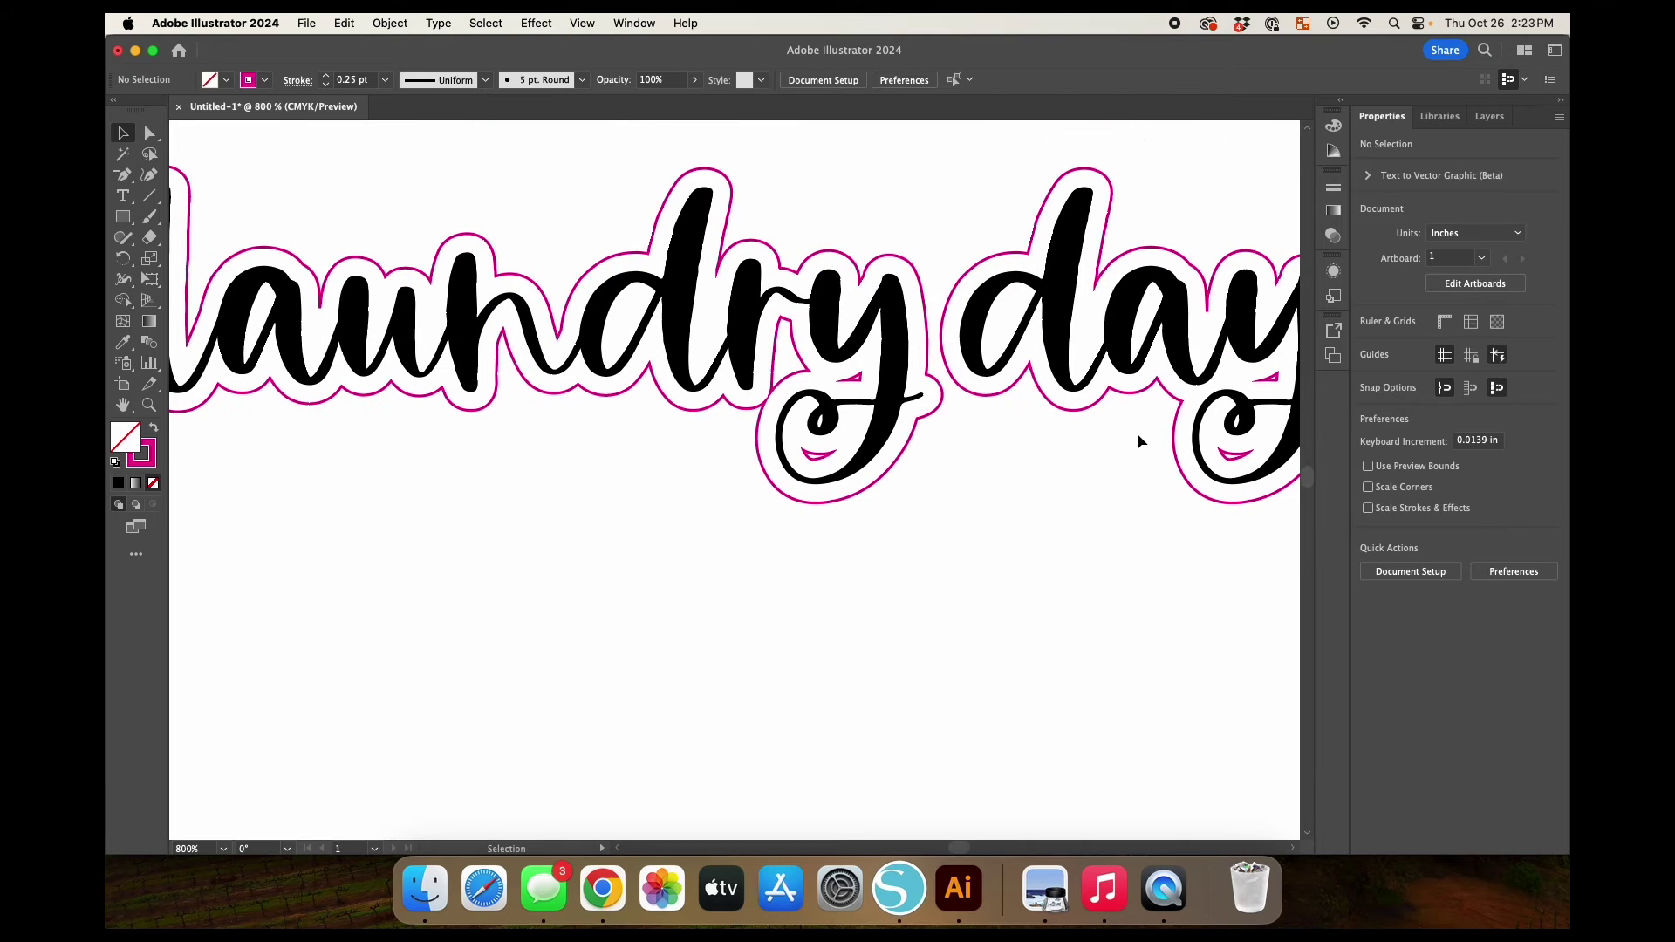
click(944, 417)
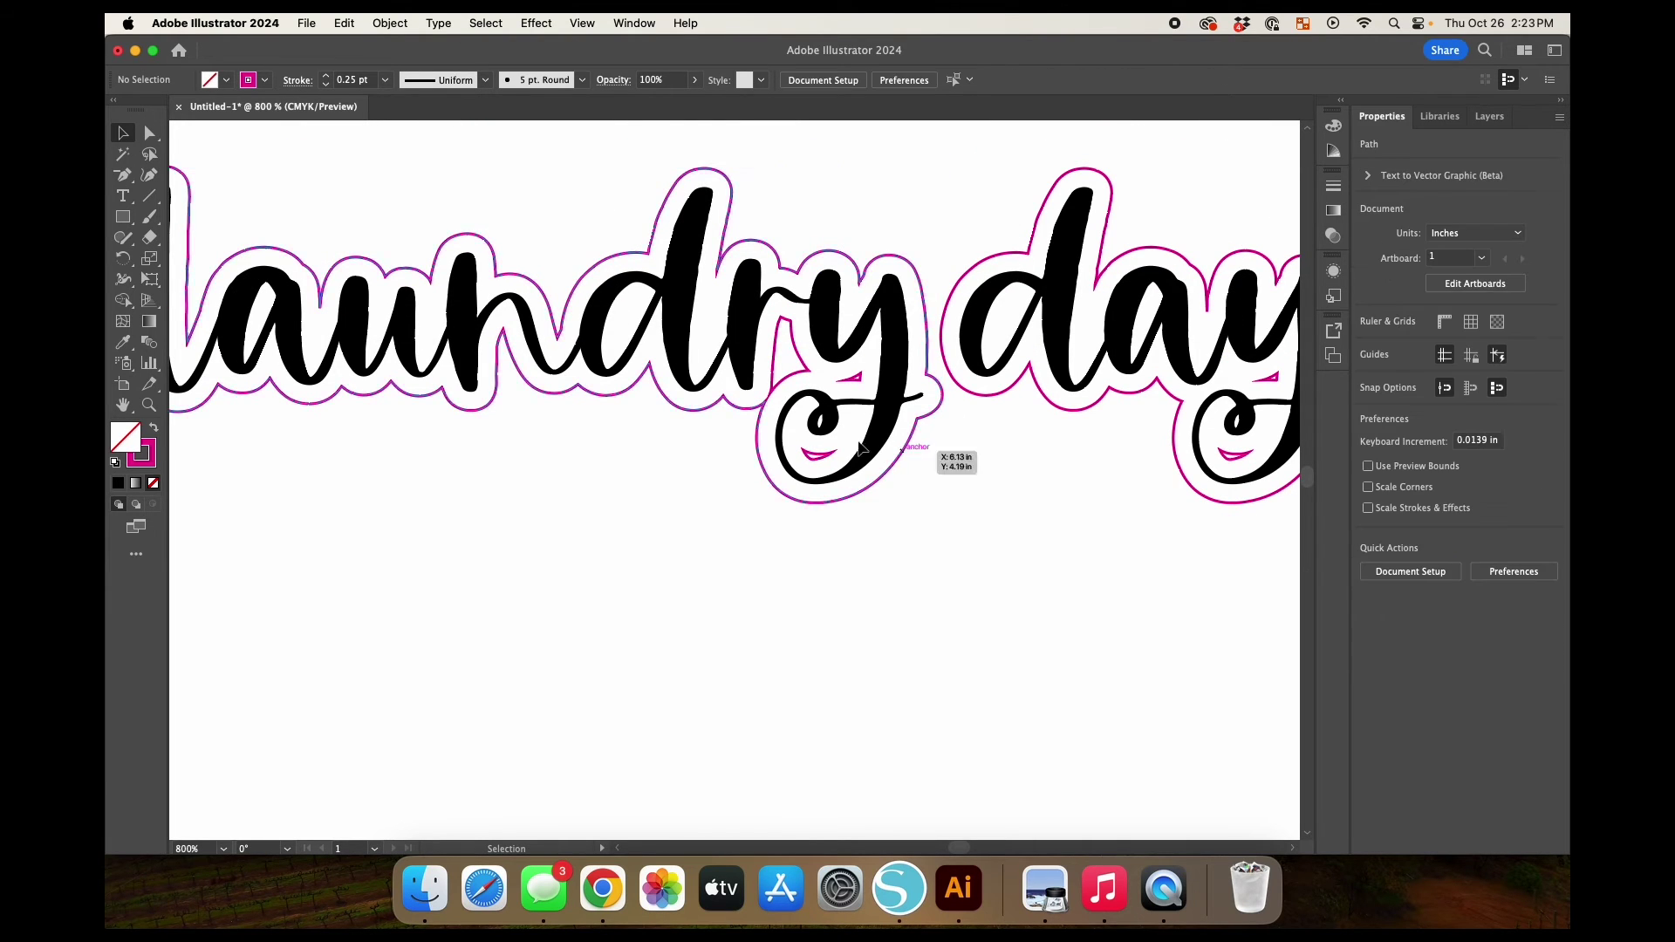
click(816, 454)
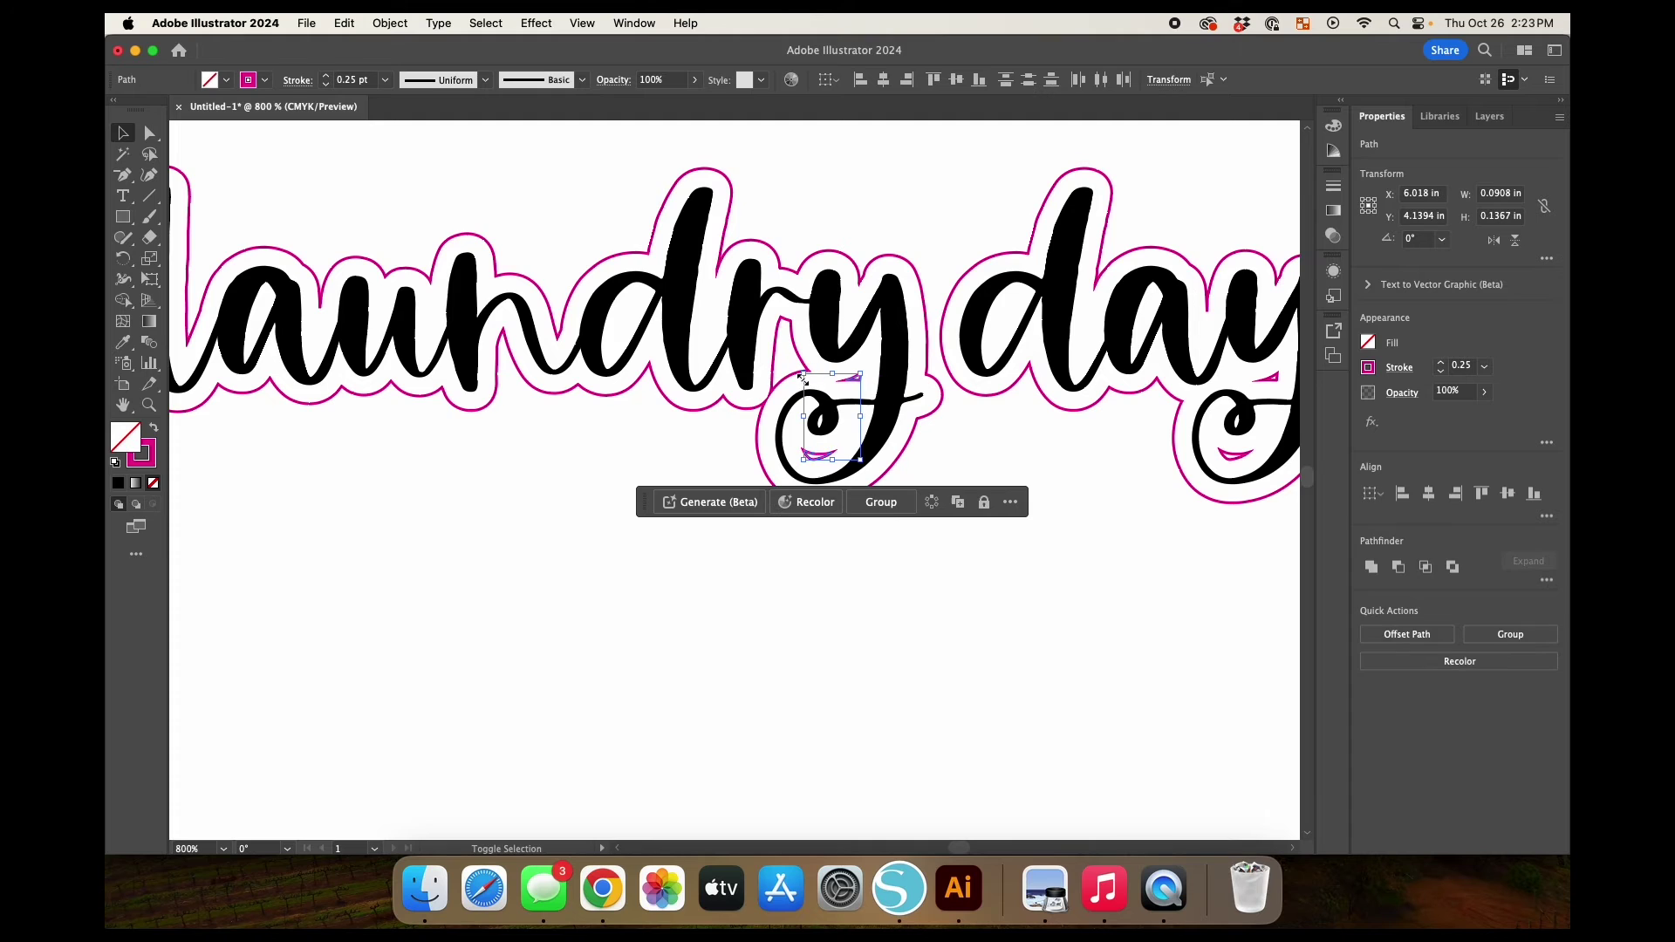
drag(804, 378, 788, 384)
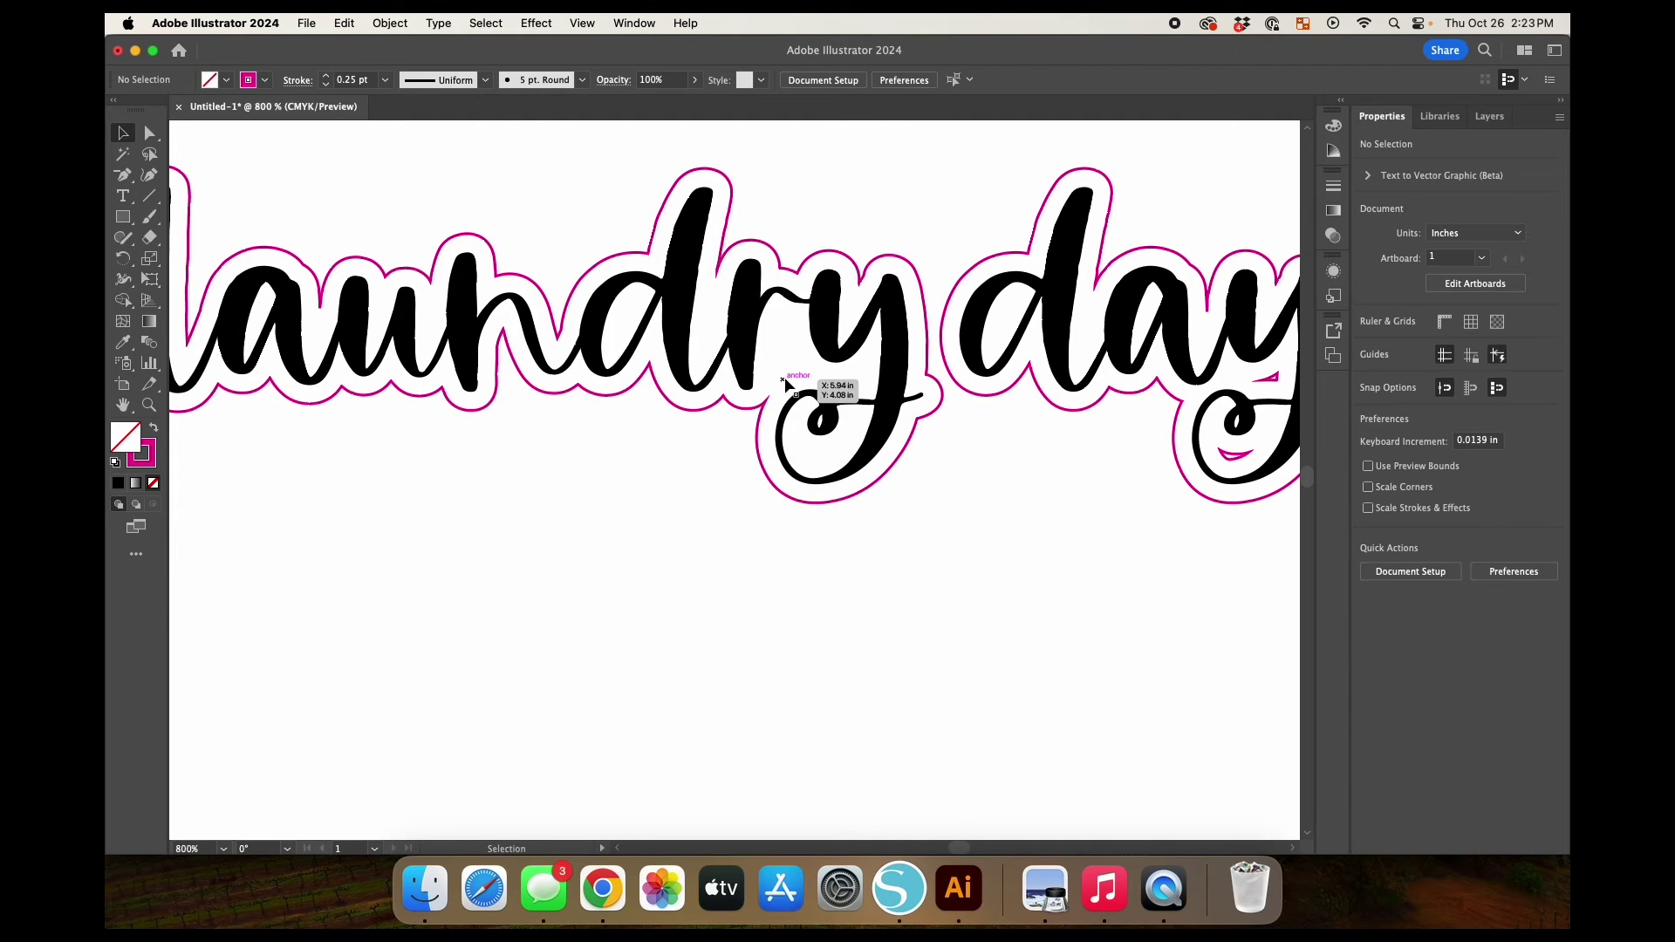
key(super+plus)
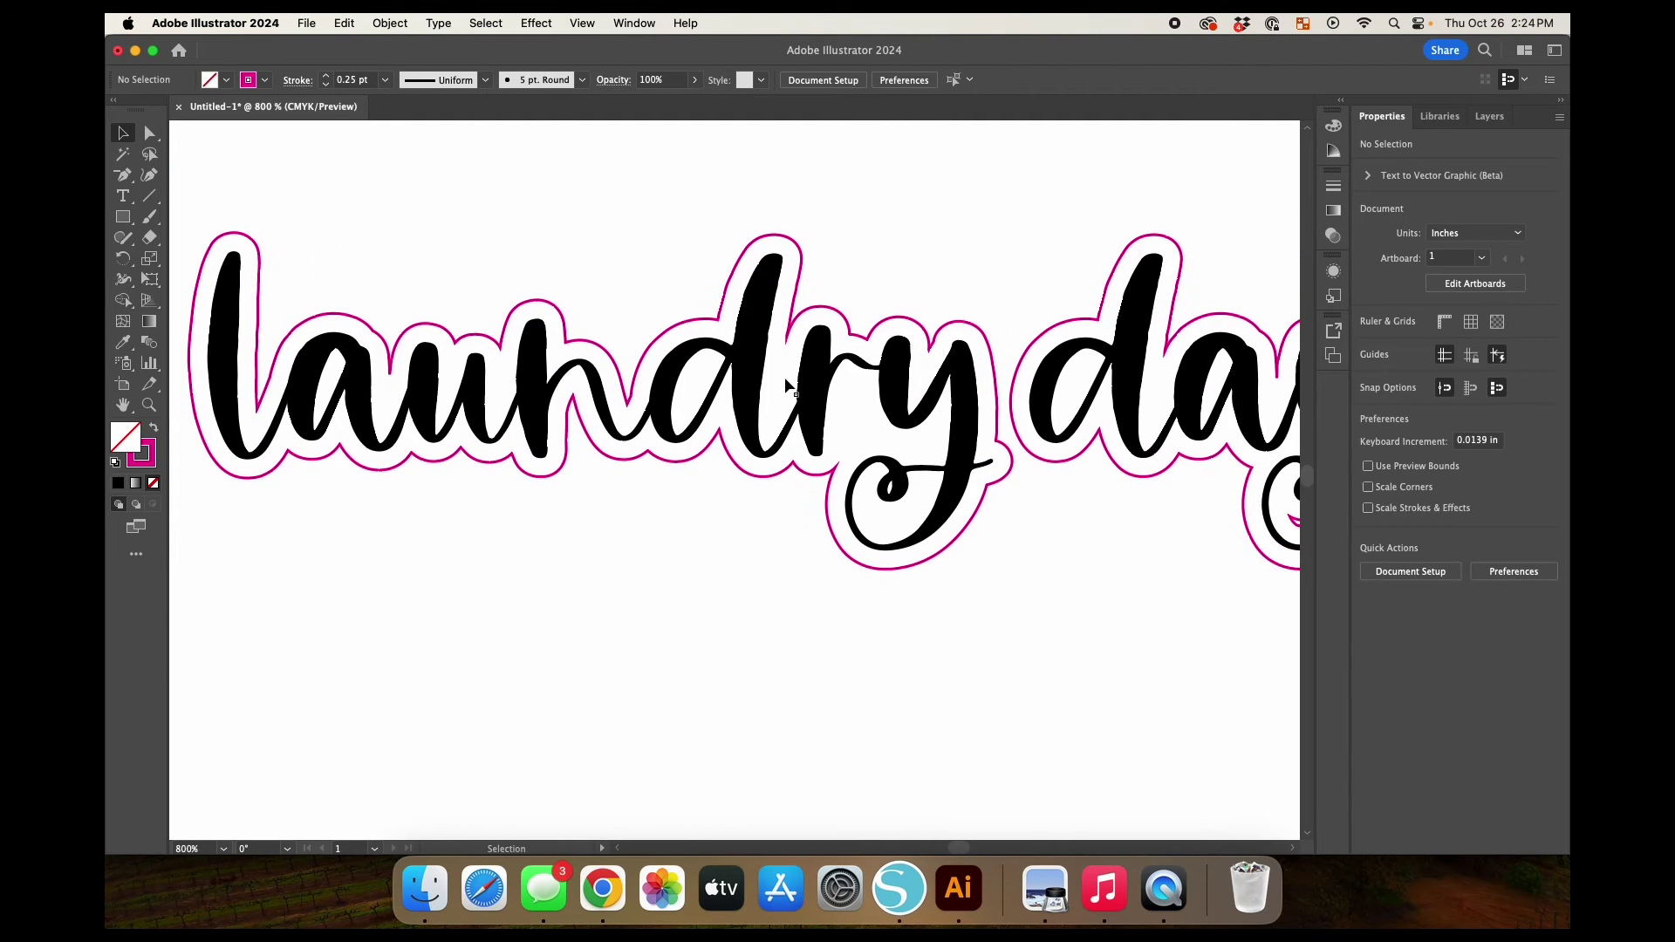
scroll(784, 377, right, 10)
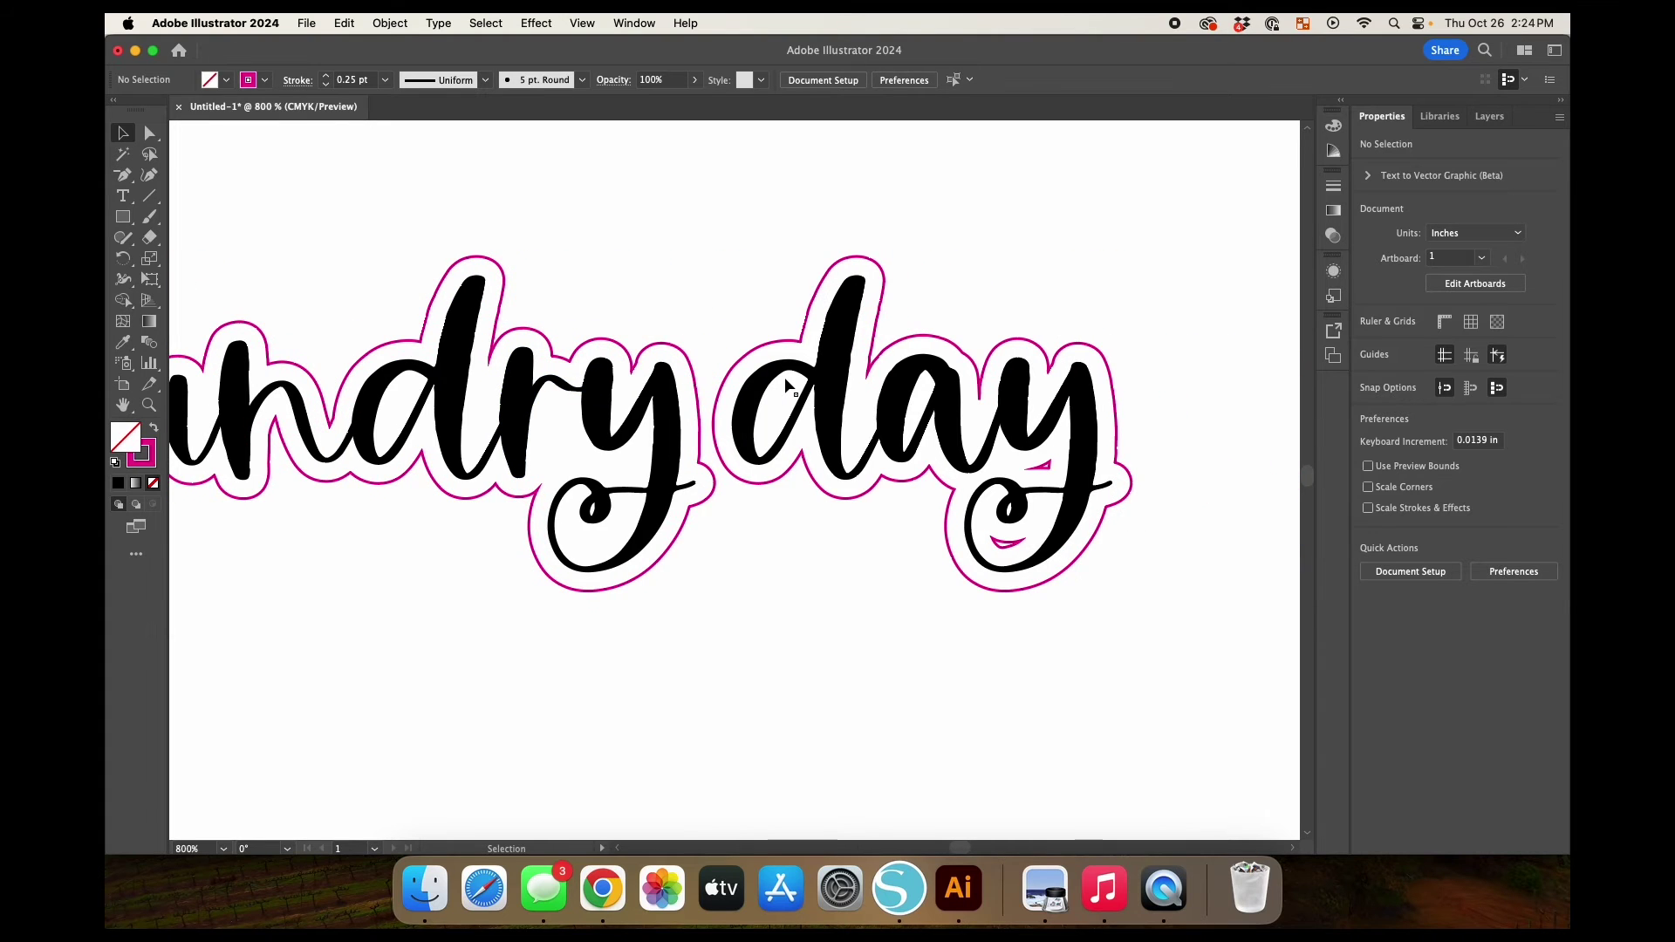
scroll(784, 377, left, 6)
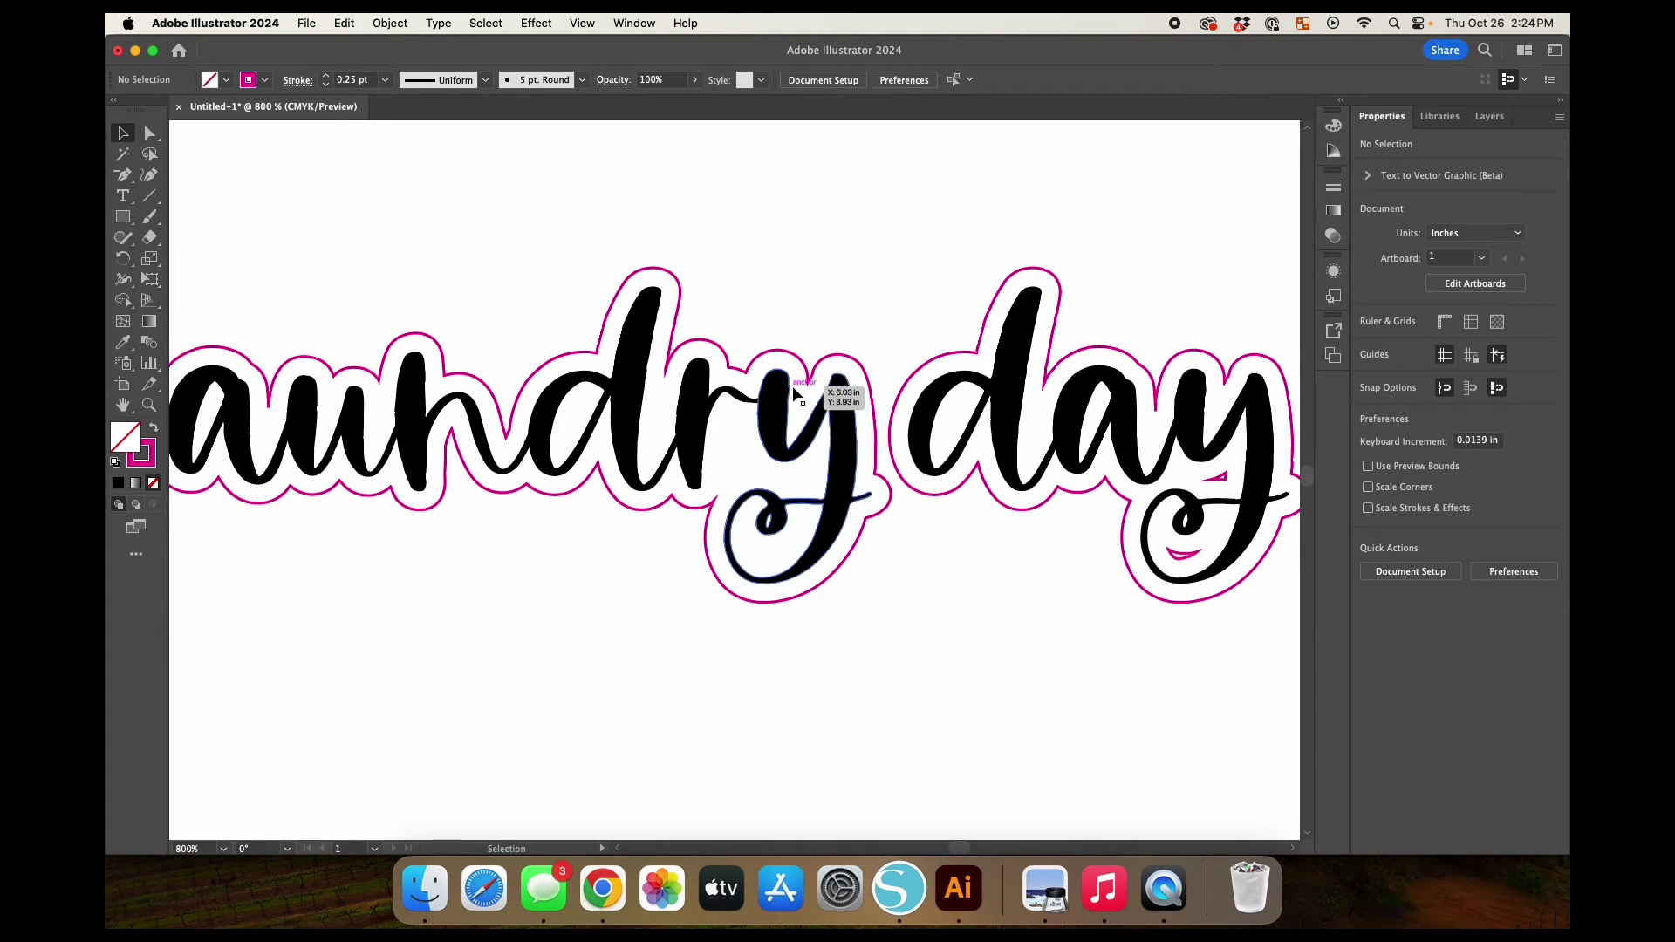
scroll(798, 397, left, 5)
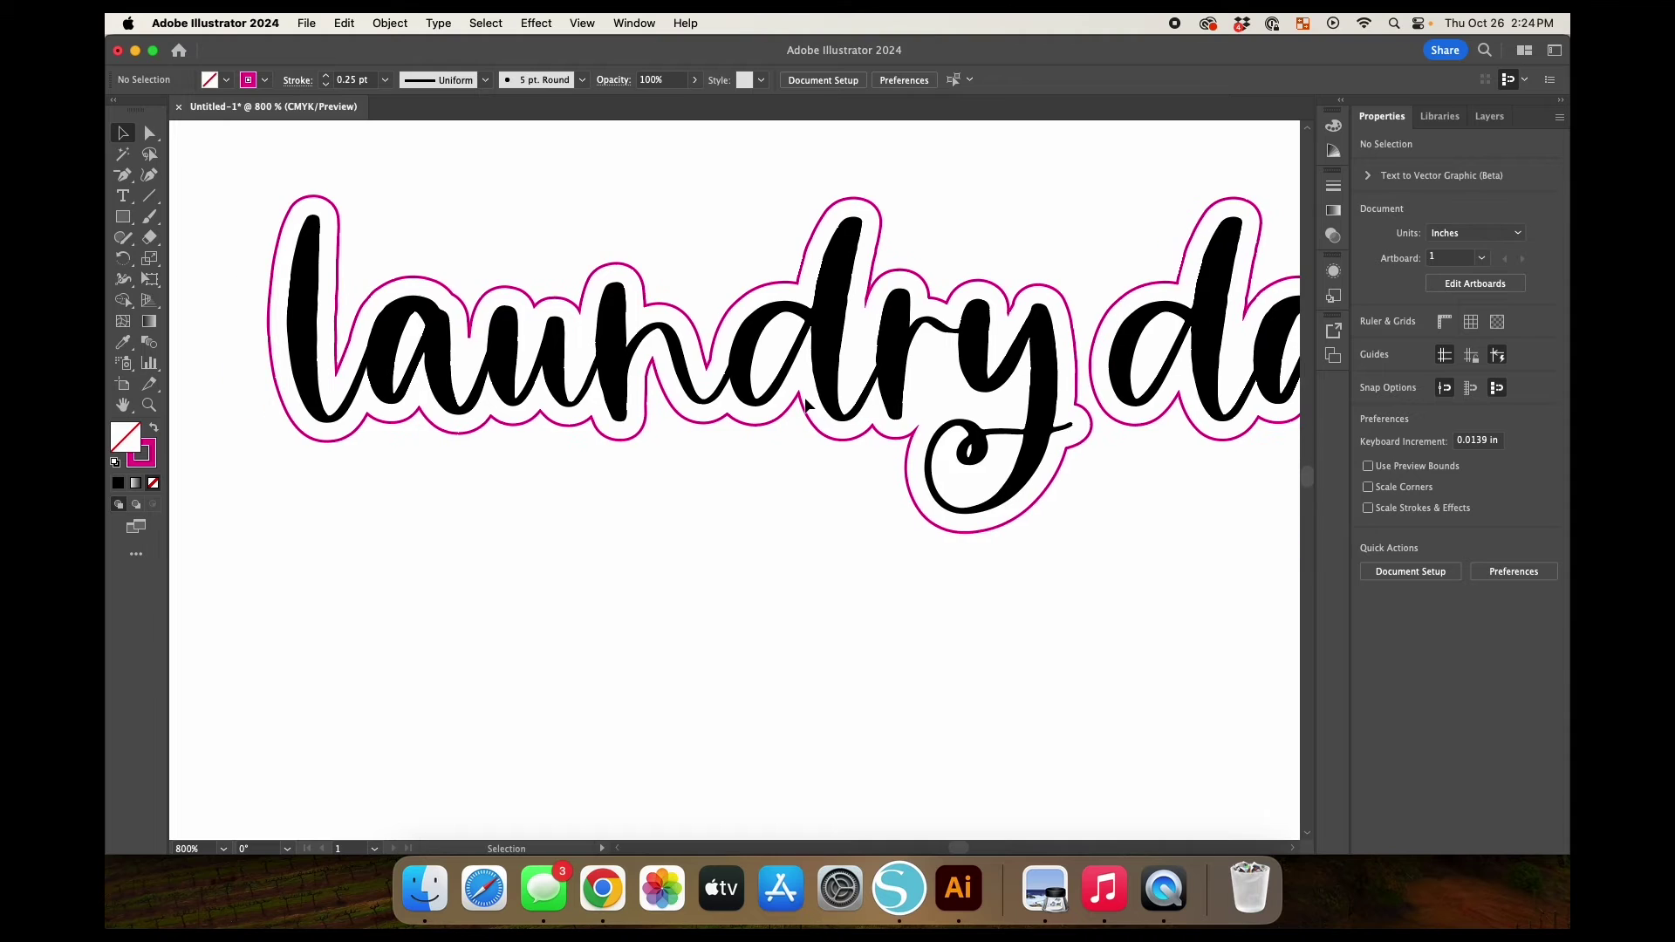
scroll(805, 396, left, 5)
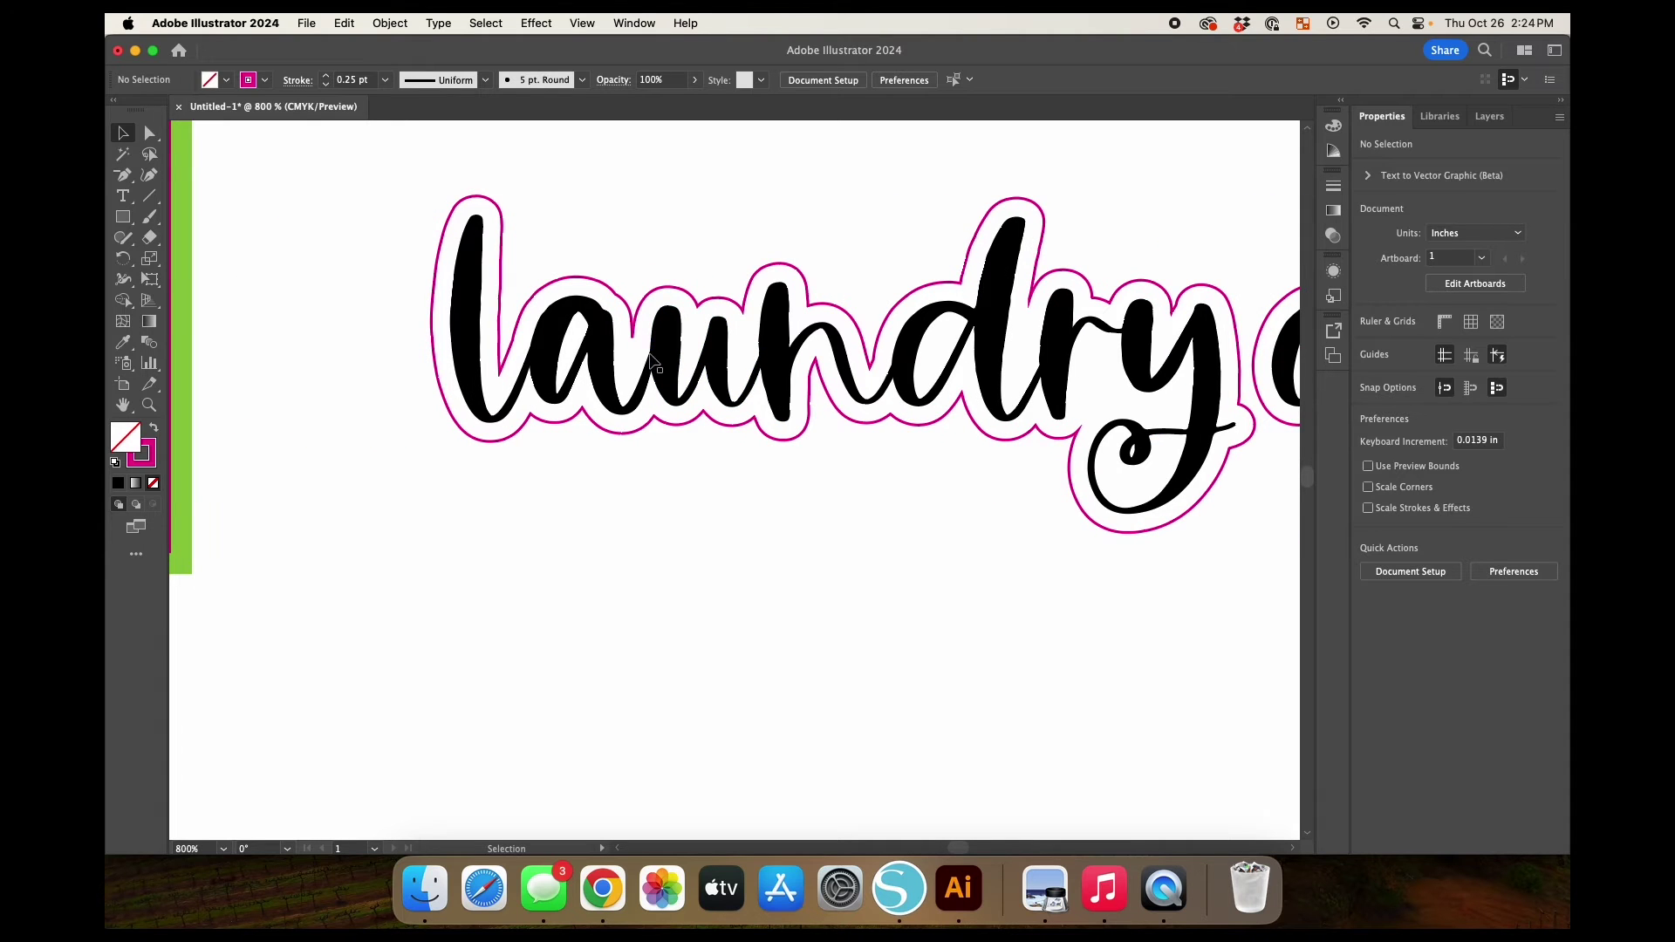
key(a)
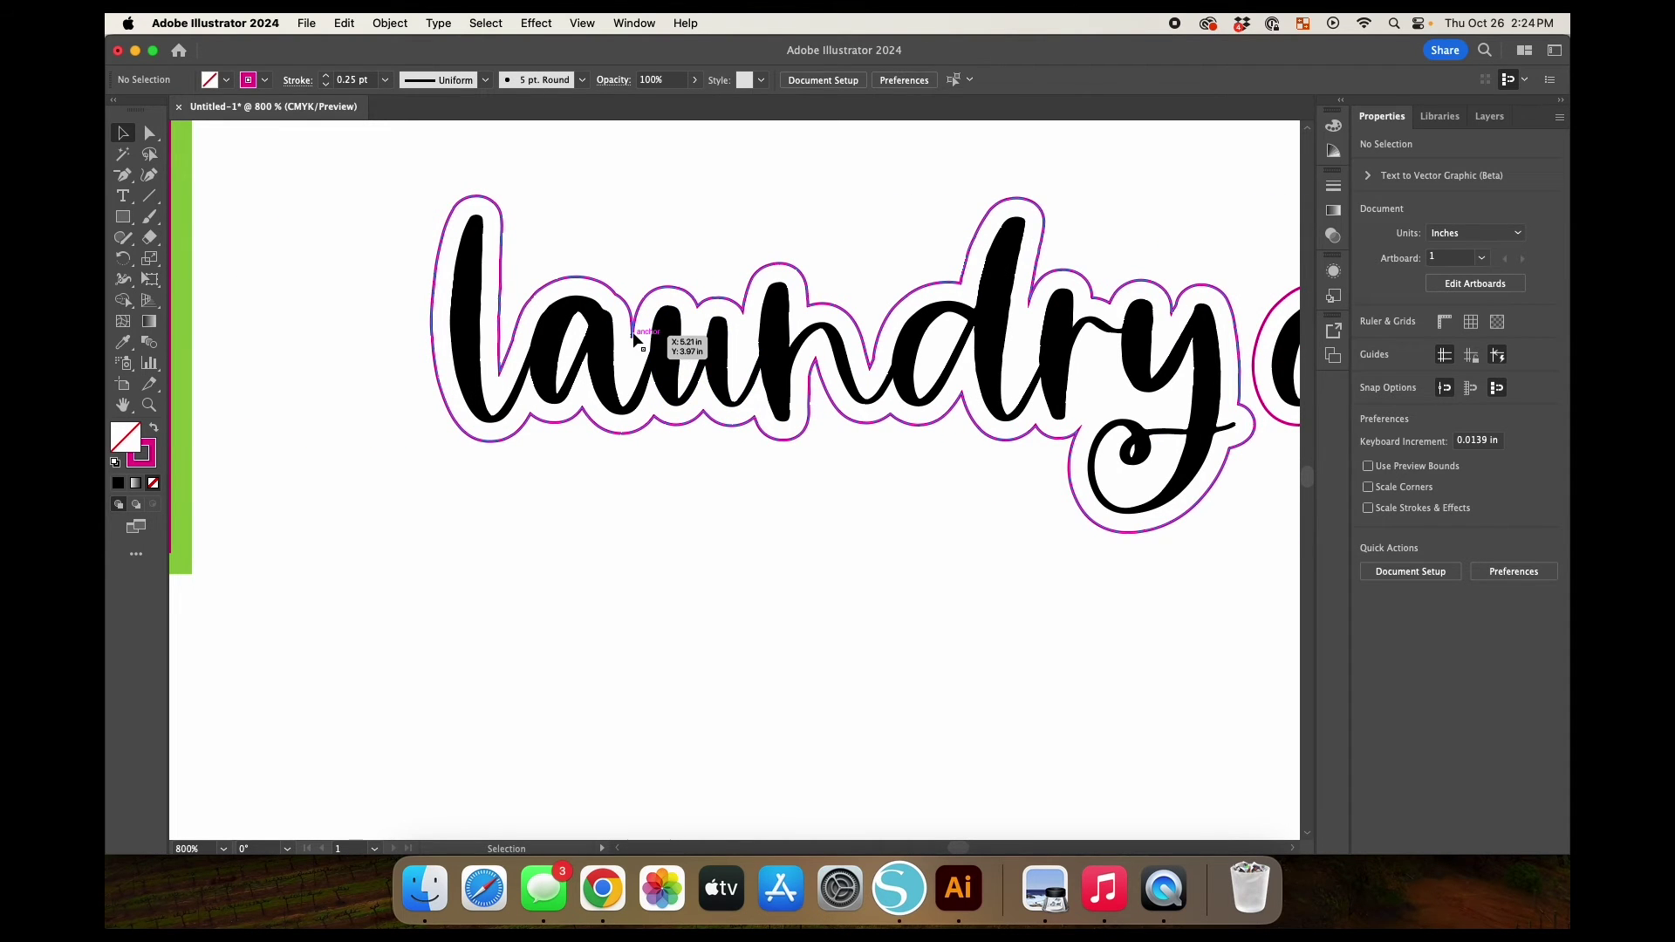
click(636, 341)
Zoom in closely on the cut line's notch between the a and u of laundry.
scroll(636, 343, up, 5)
key(v)
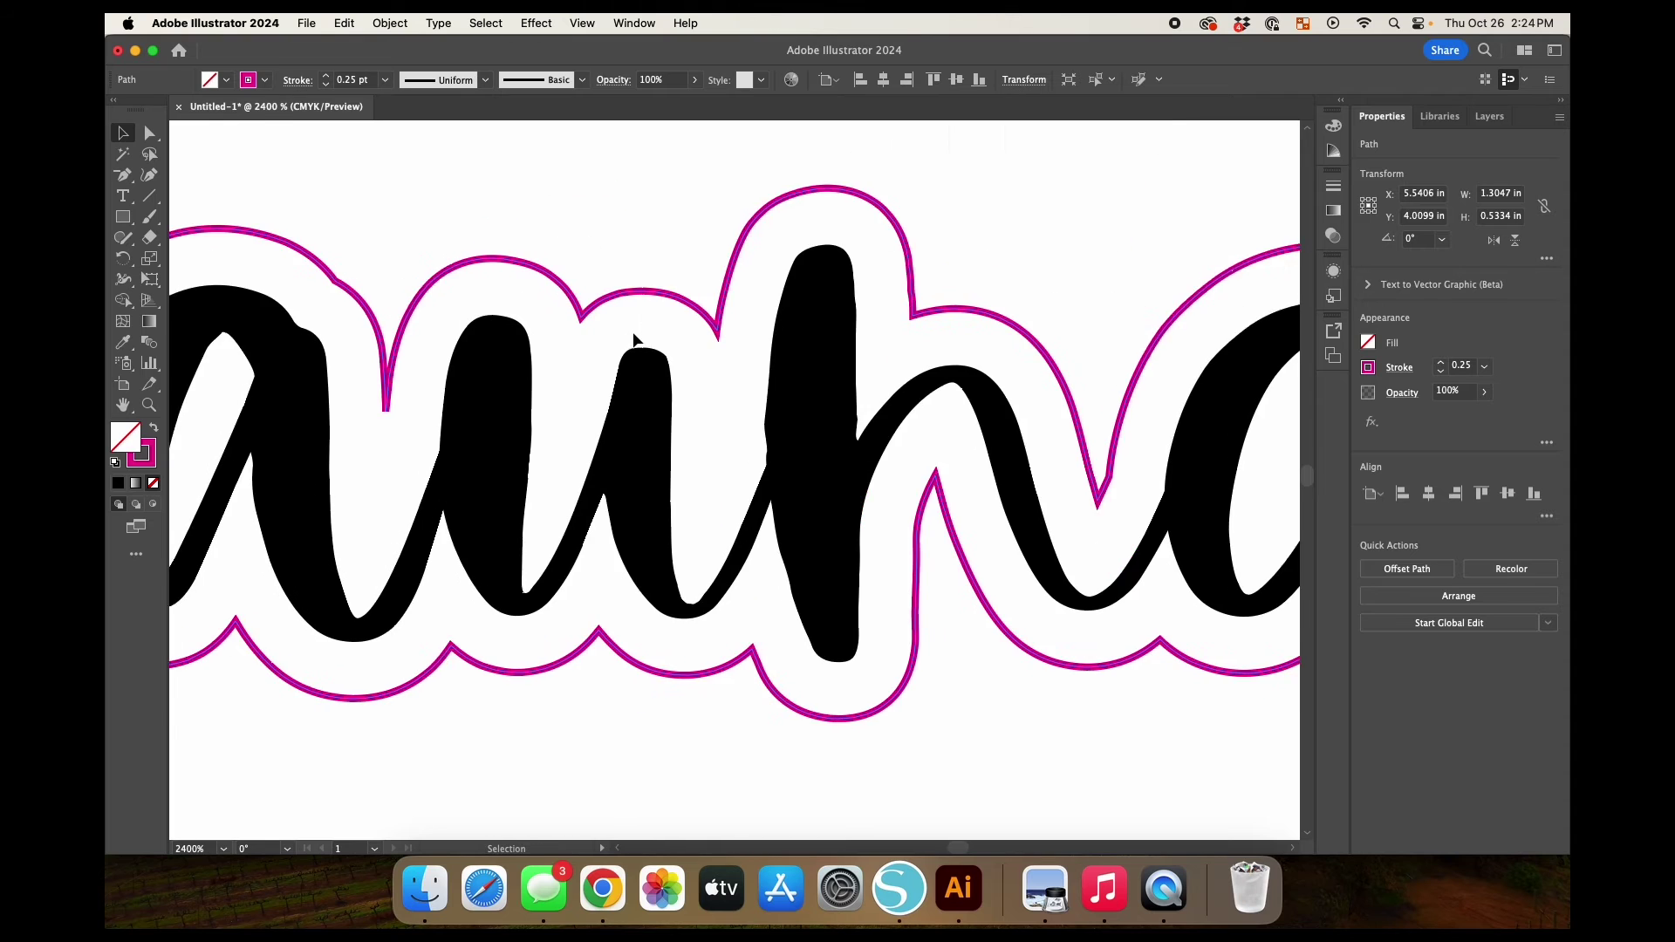
click(707, 427)
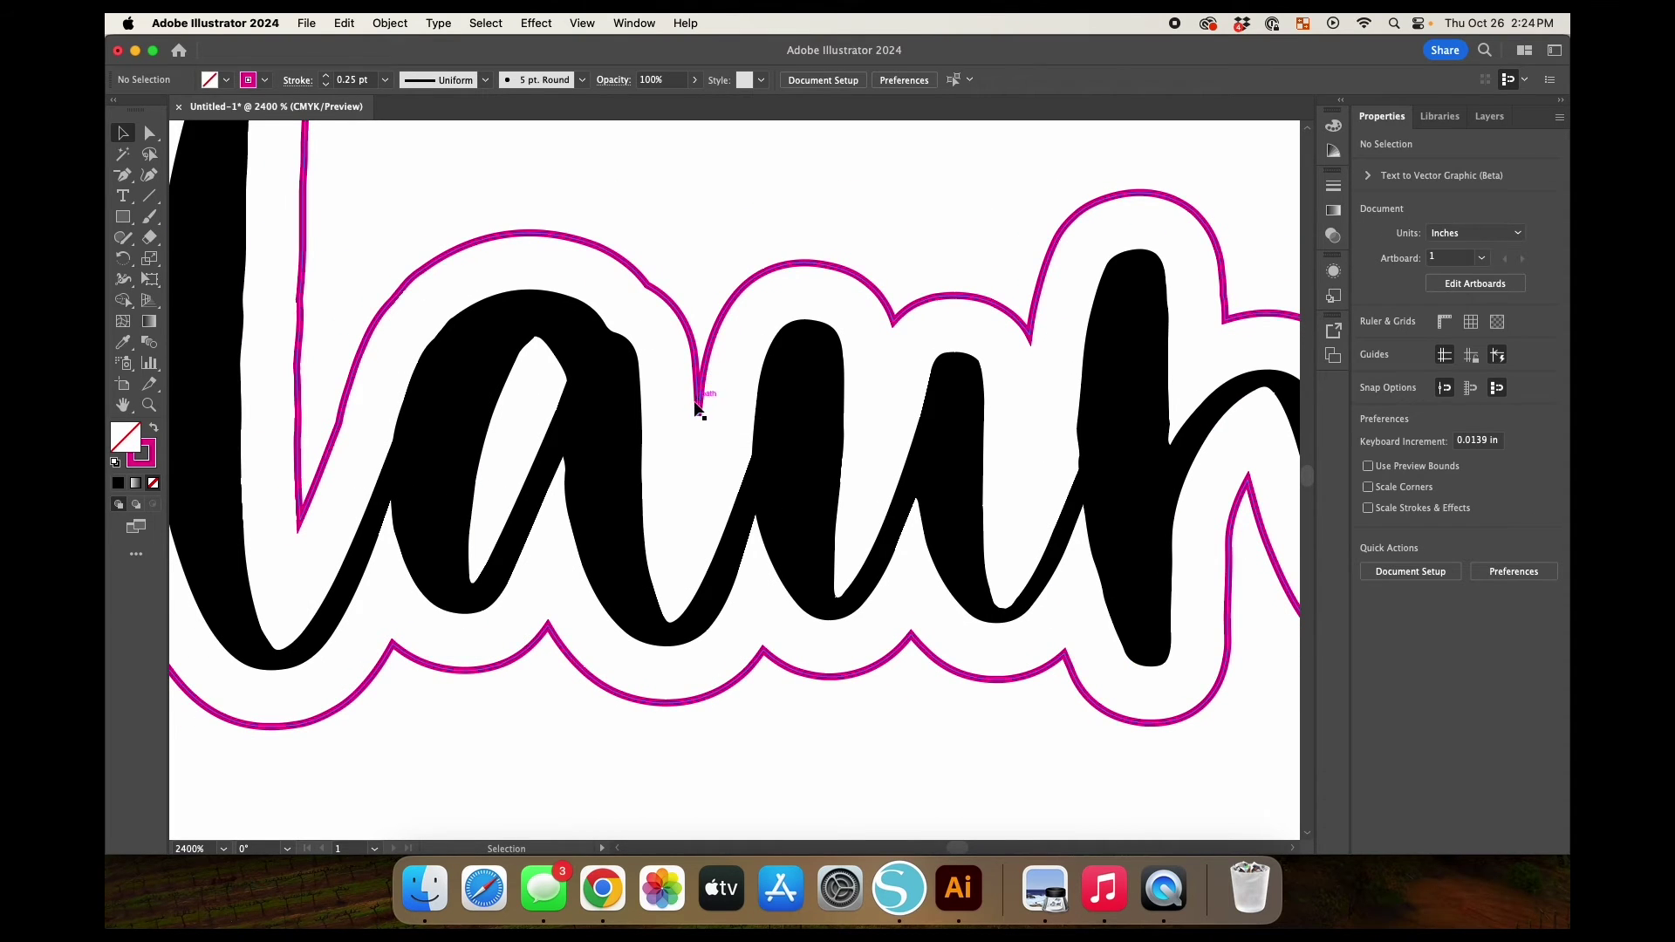
click(695, 404)
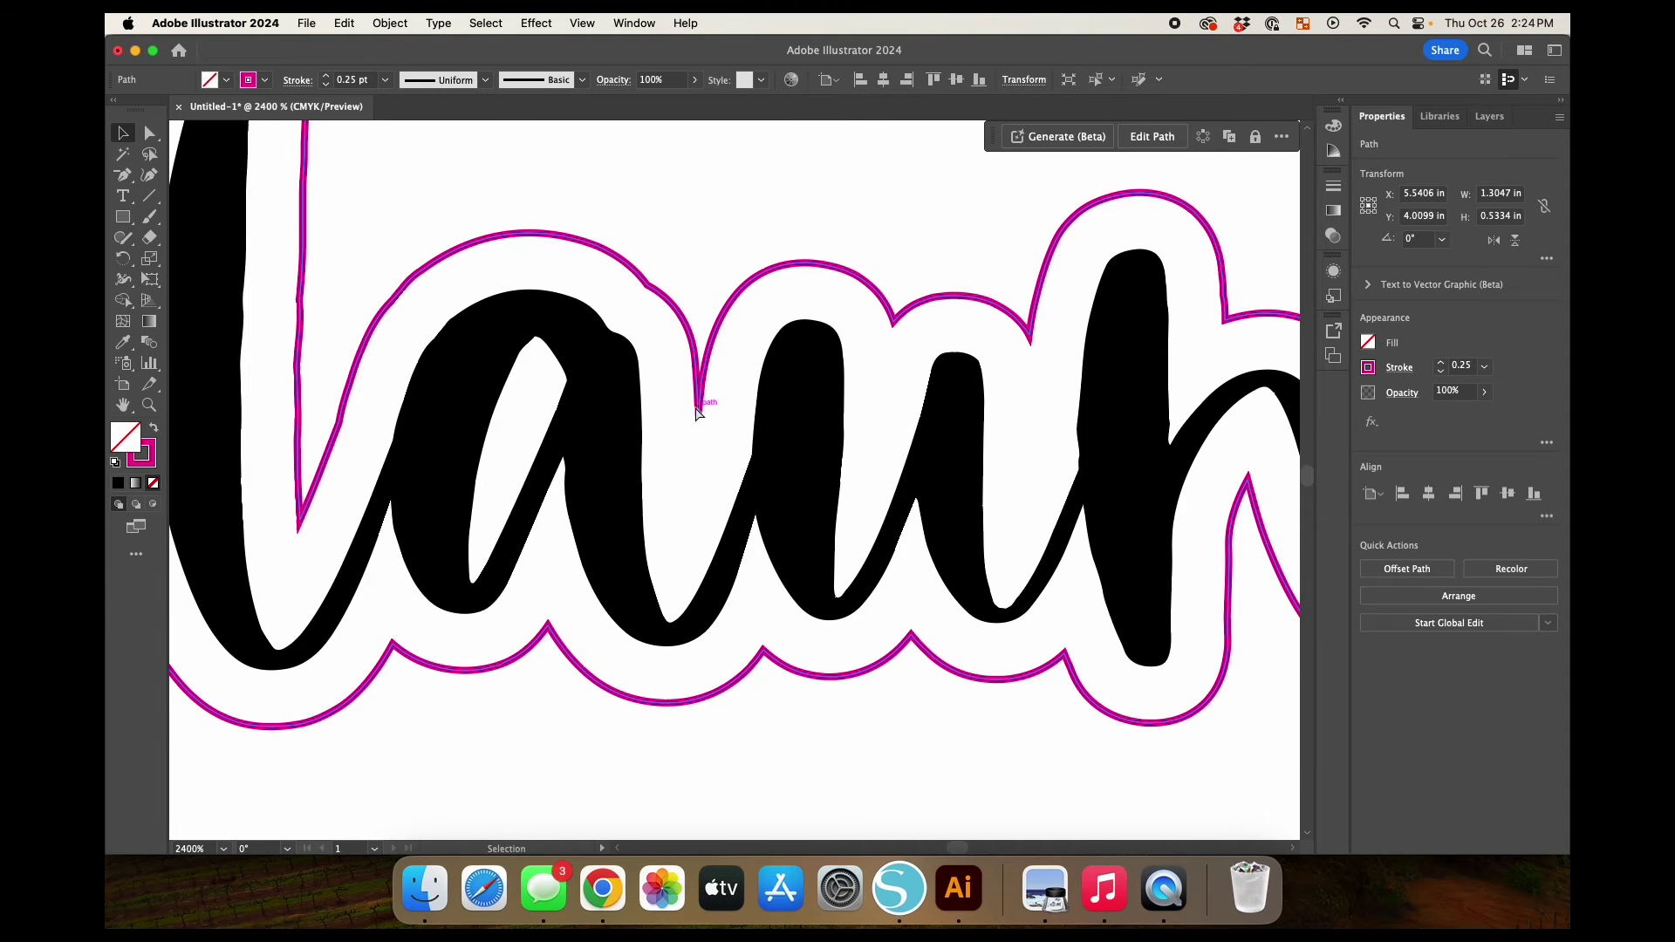
key(super+equal)
key(super+equal)
scroll(696, 412, up, 10)
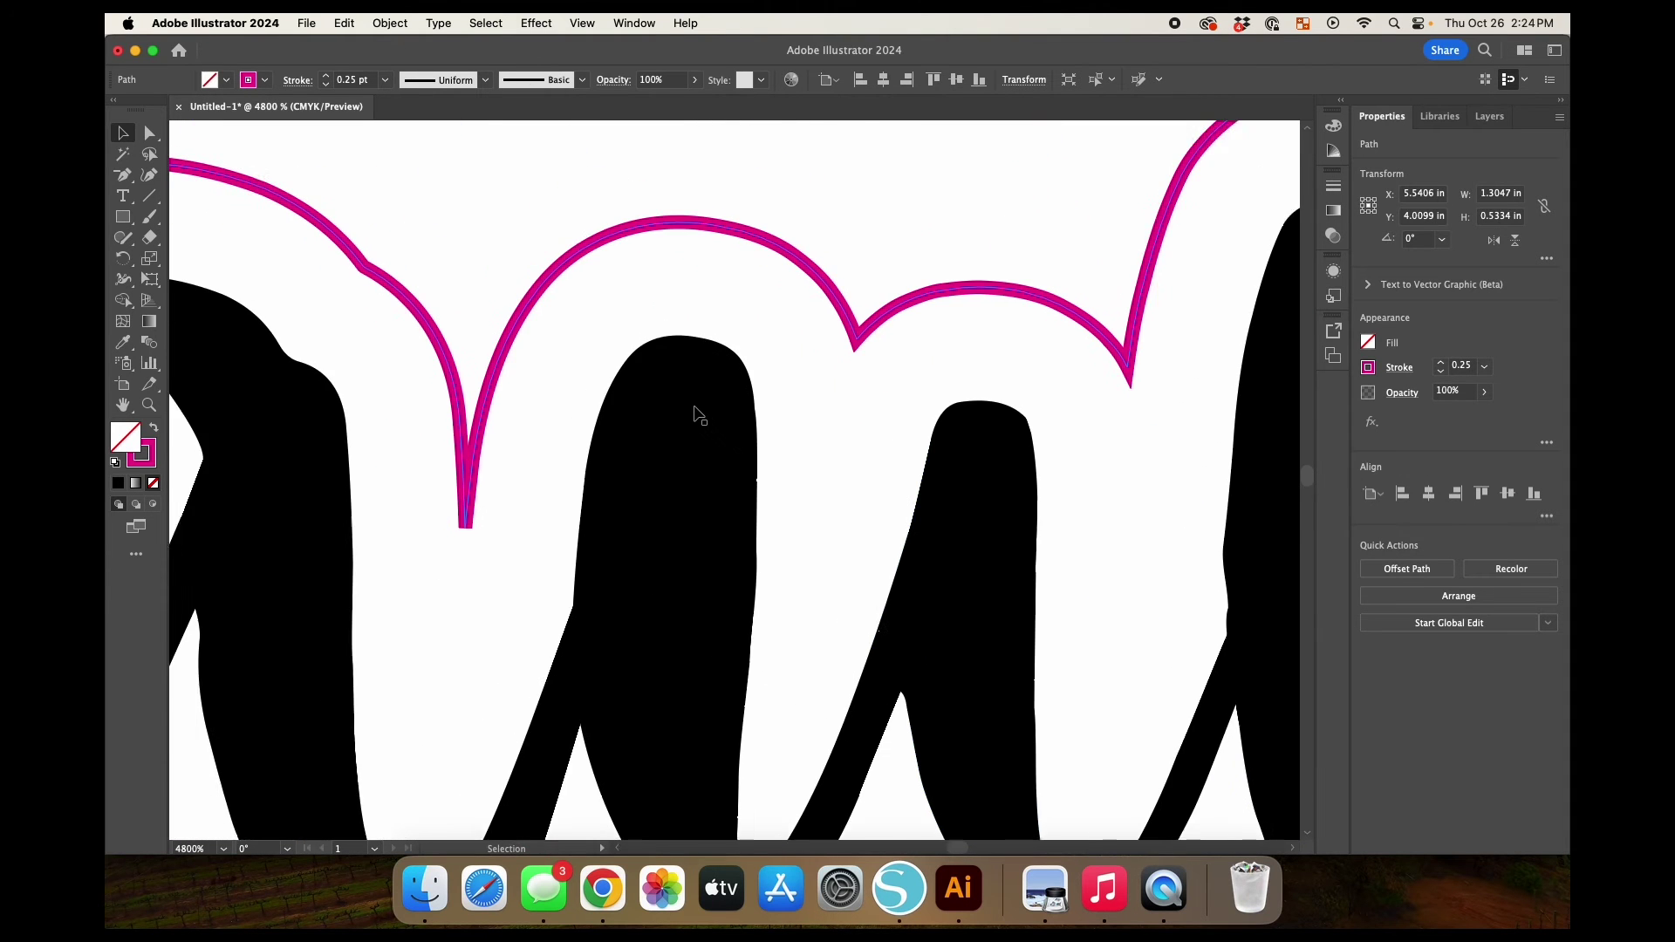
click(685, 253)
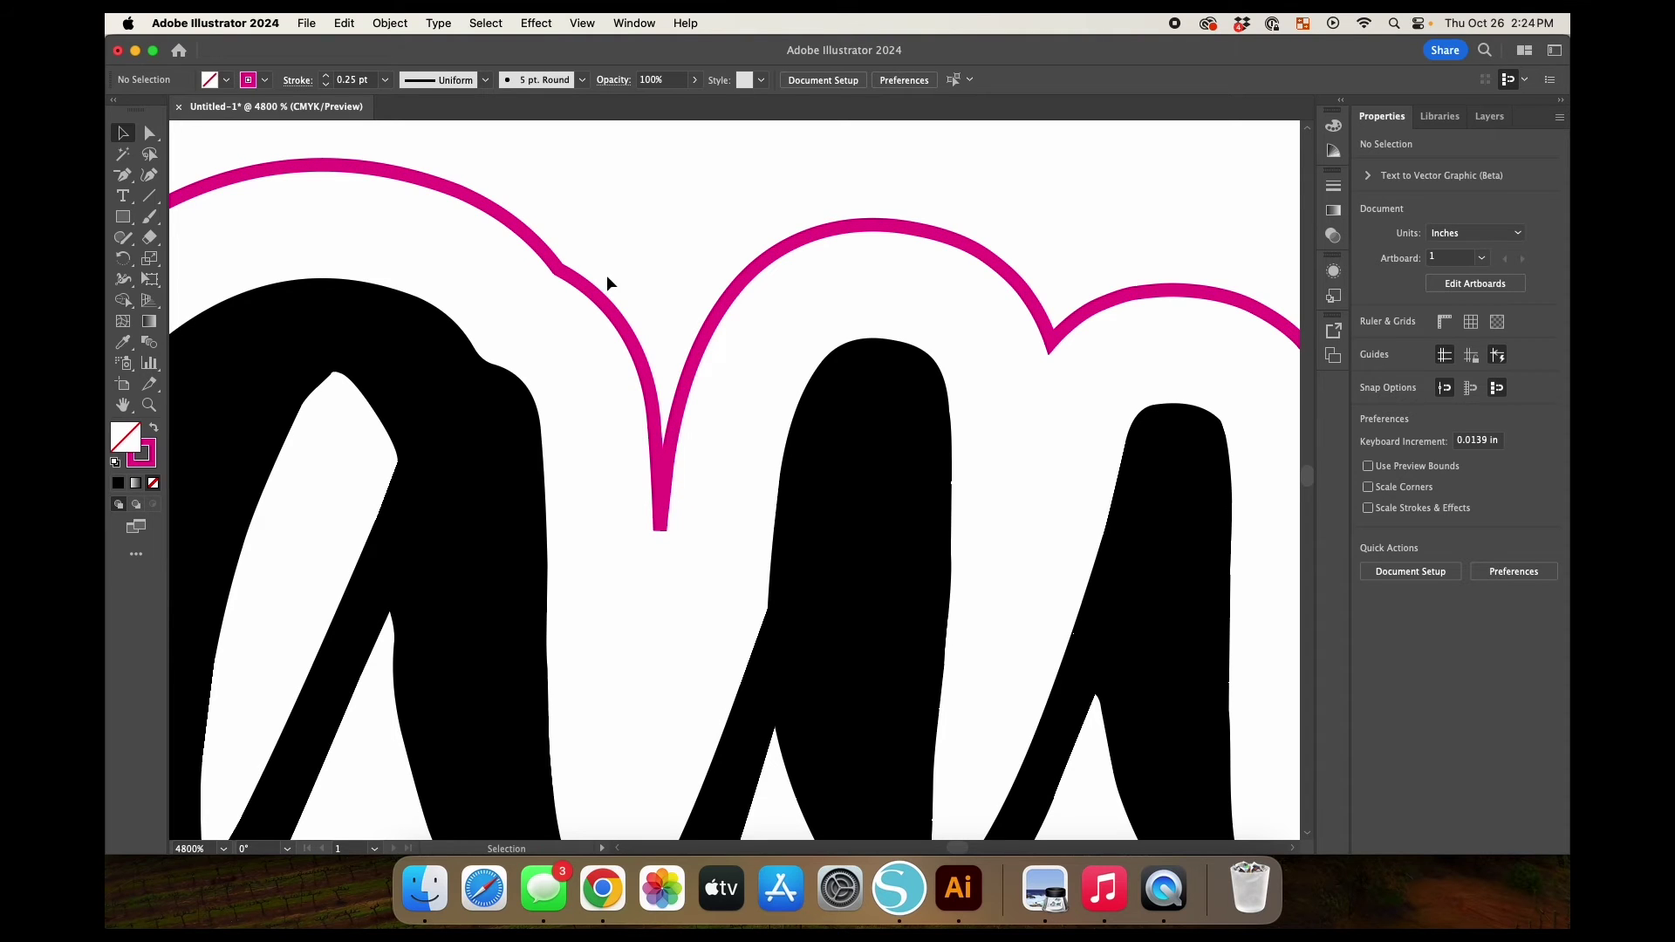
key(super+minus)
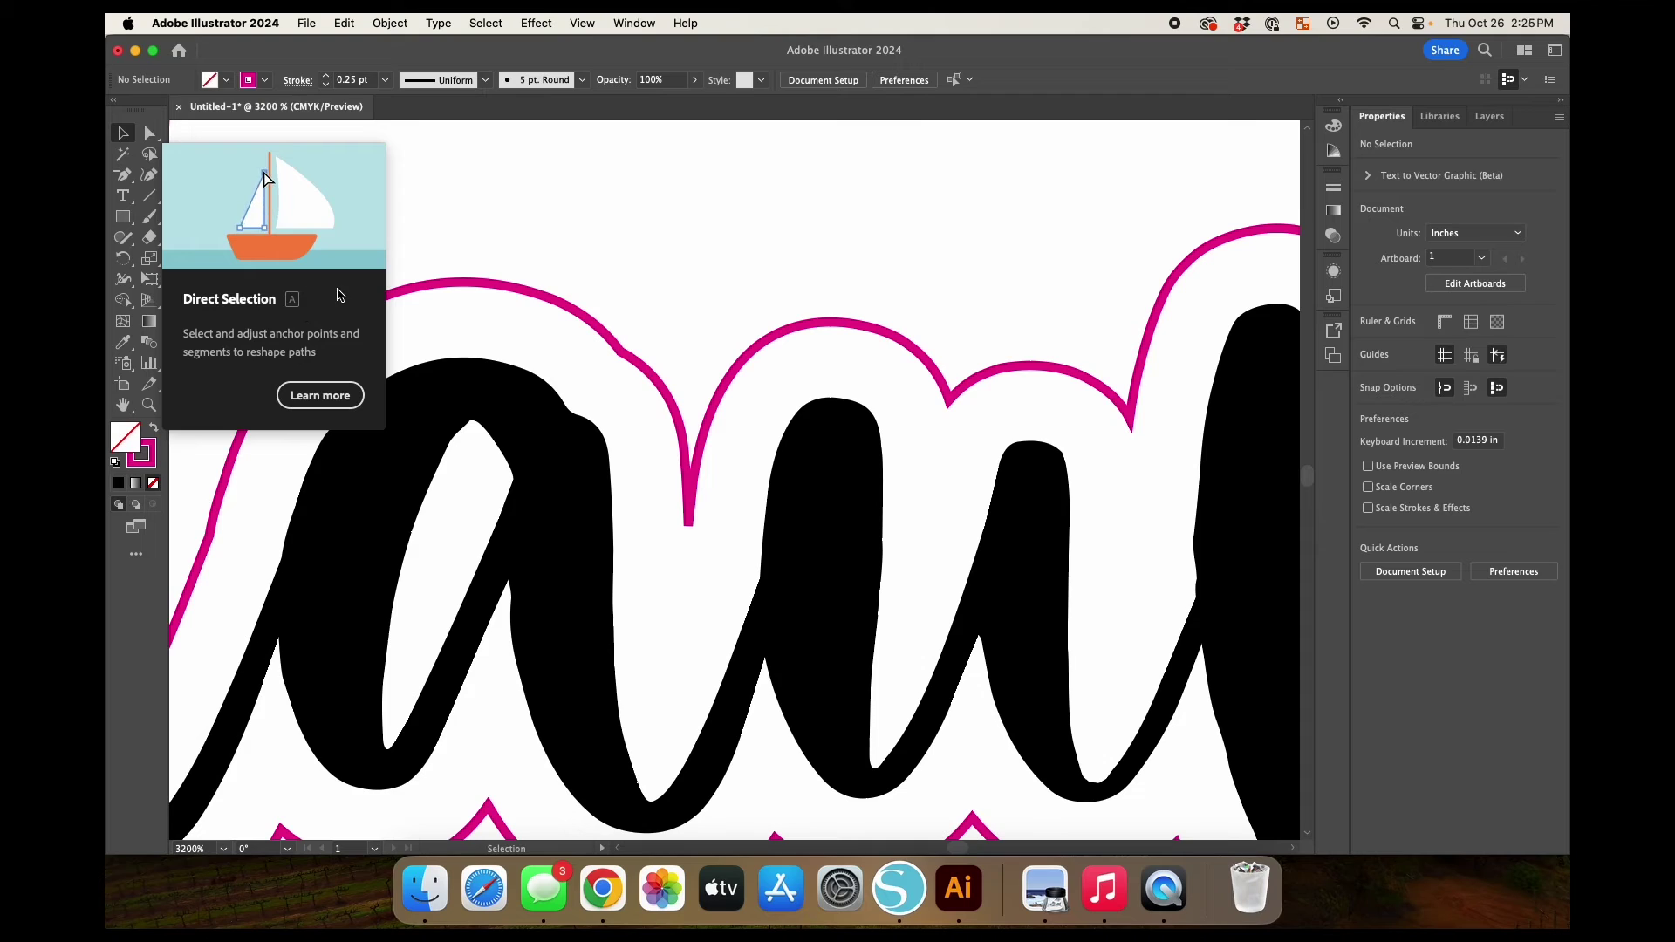
key(a)
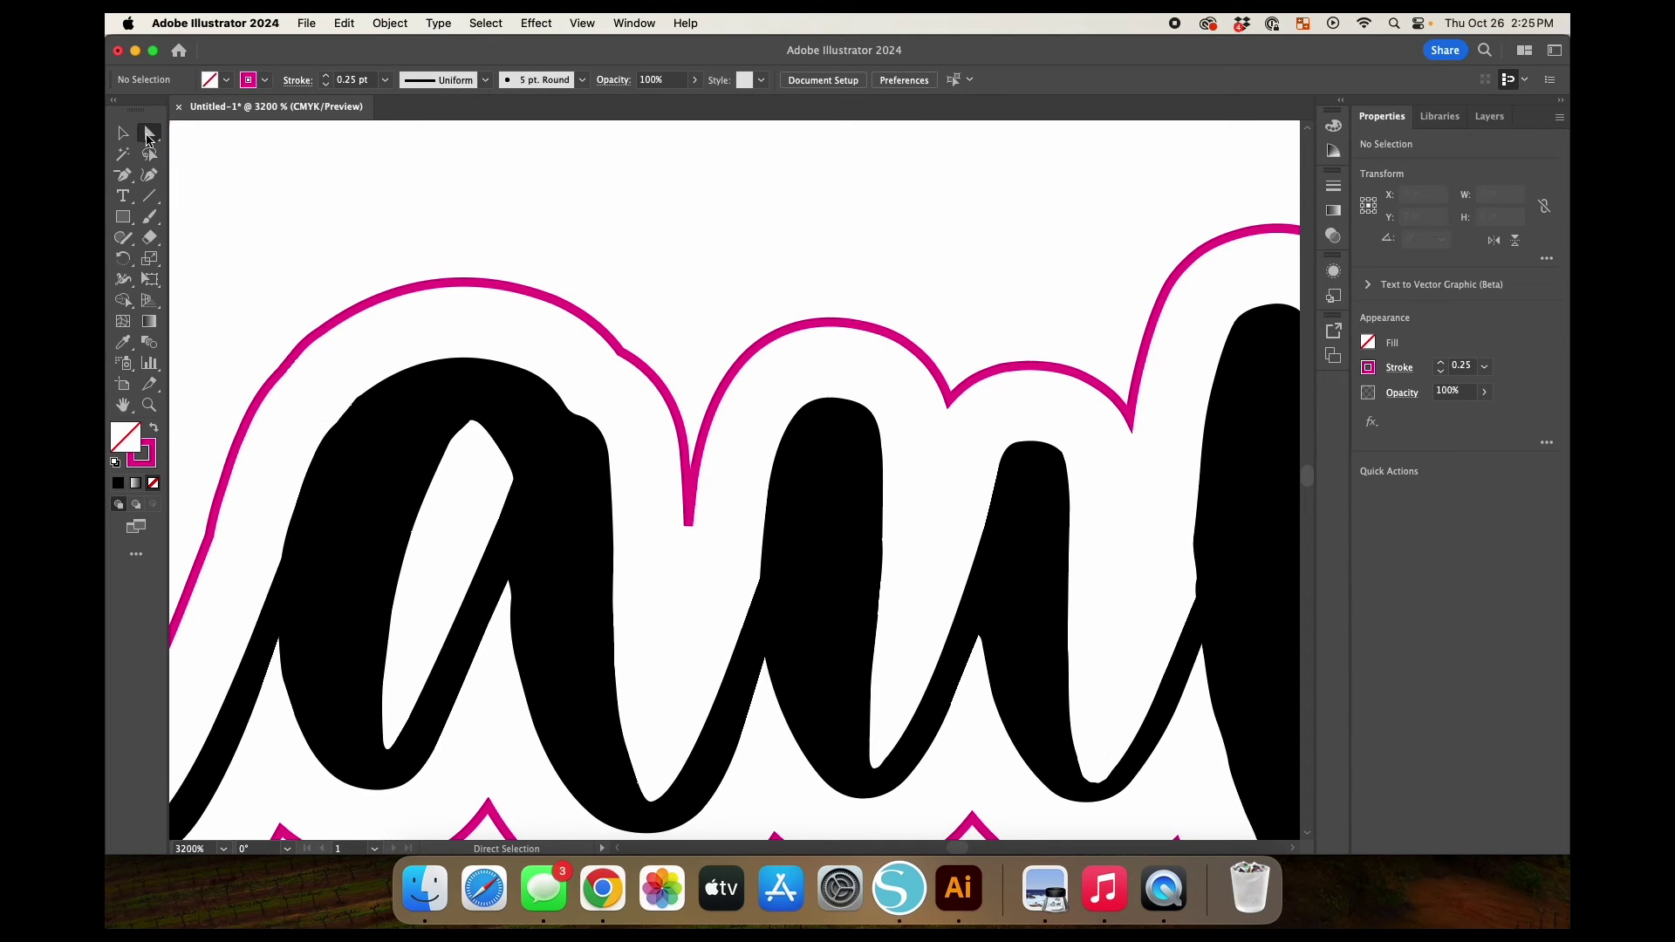
Delete the notch's bottom anchor points between the a and u to soften the dip.
click(689, 516)
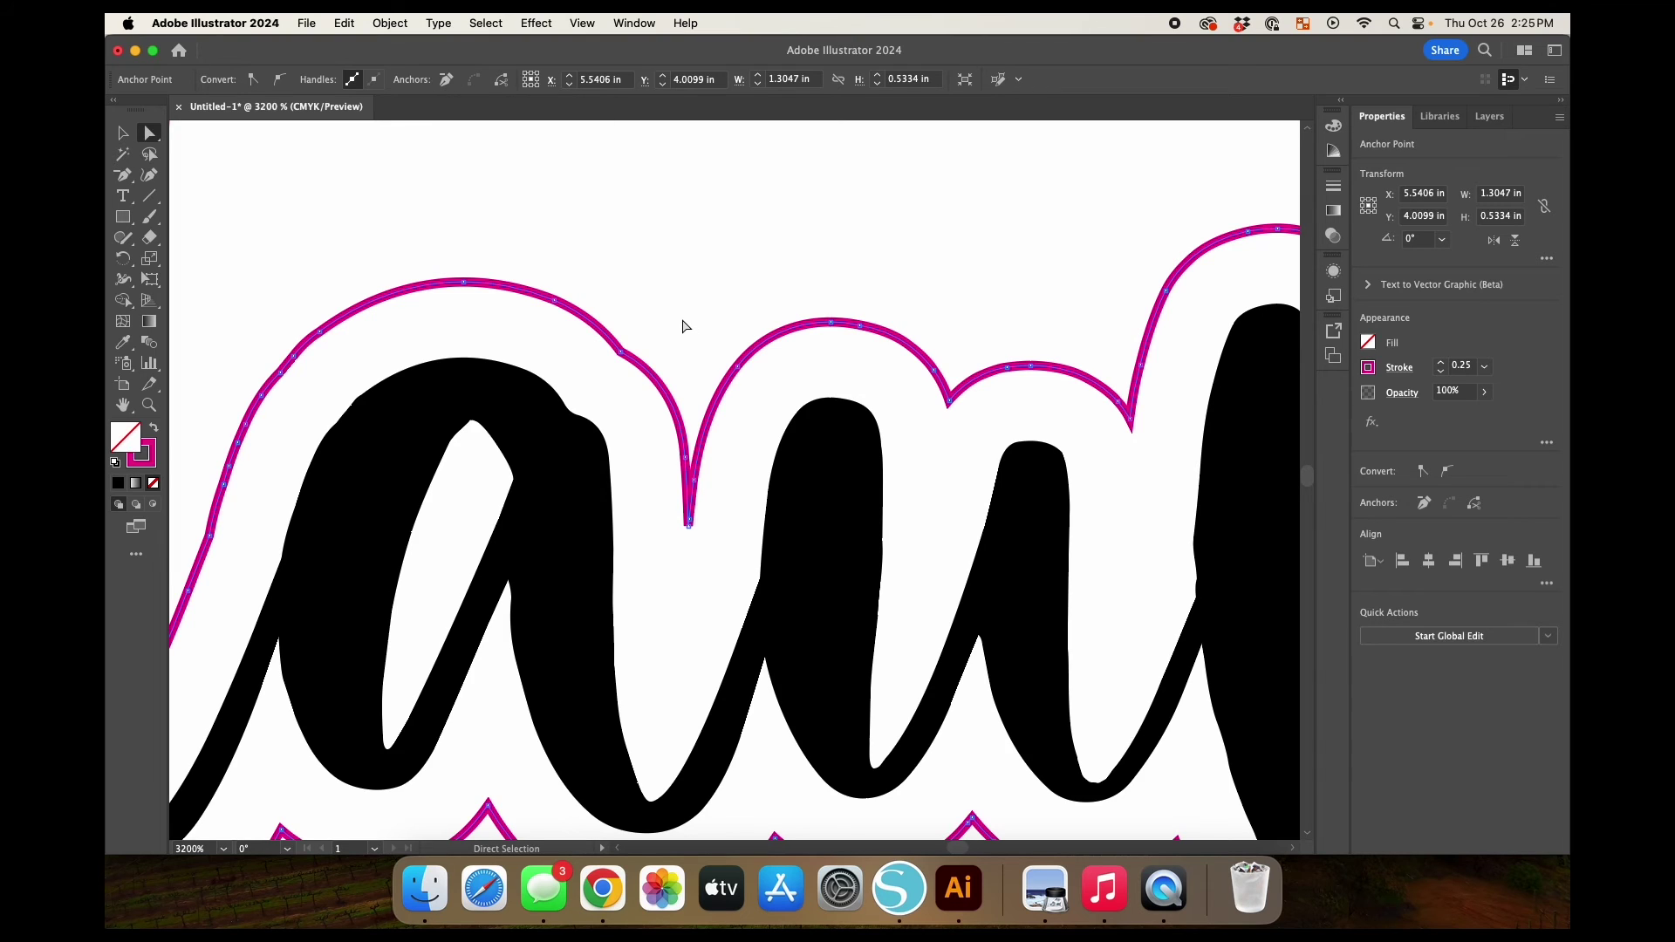
key(minus)
click(689, 524)
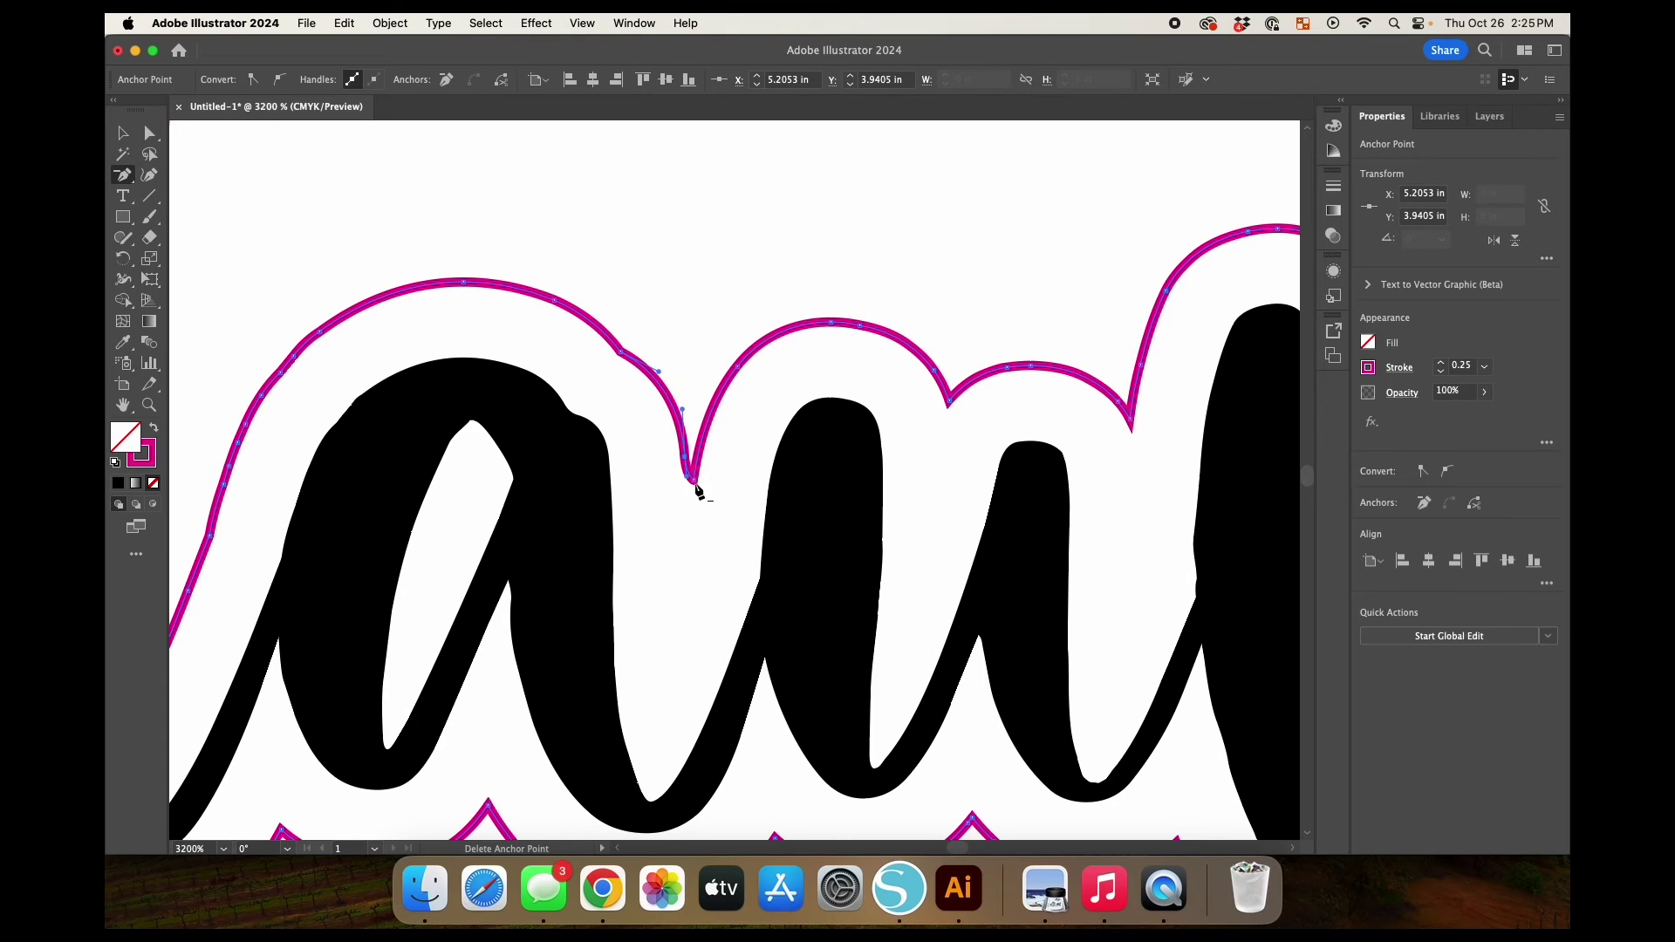
click(696, 486)
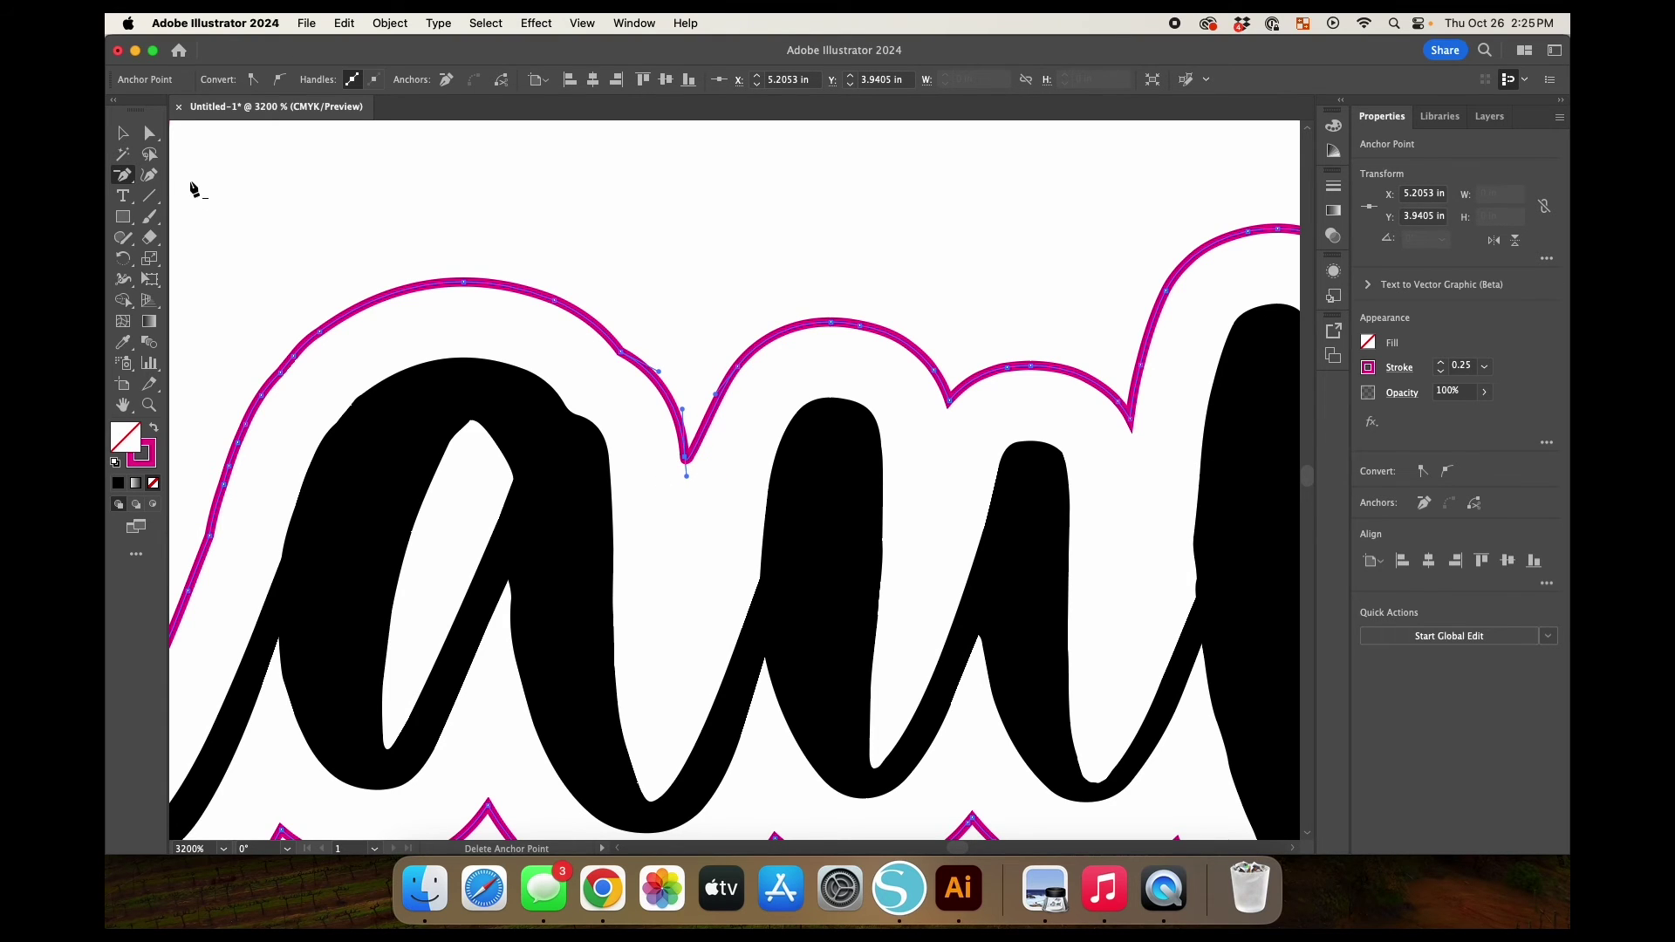
click(123, 135)
click(673, 285)
key(super+minus)
key(super+minus)
key(super+minus)
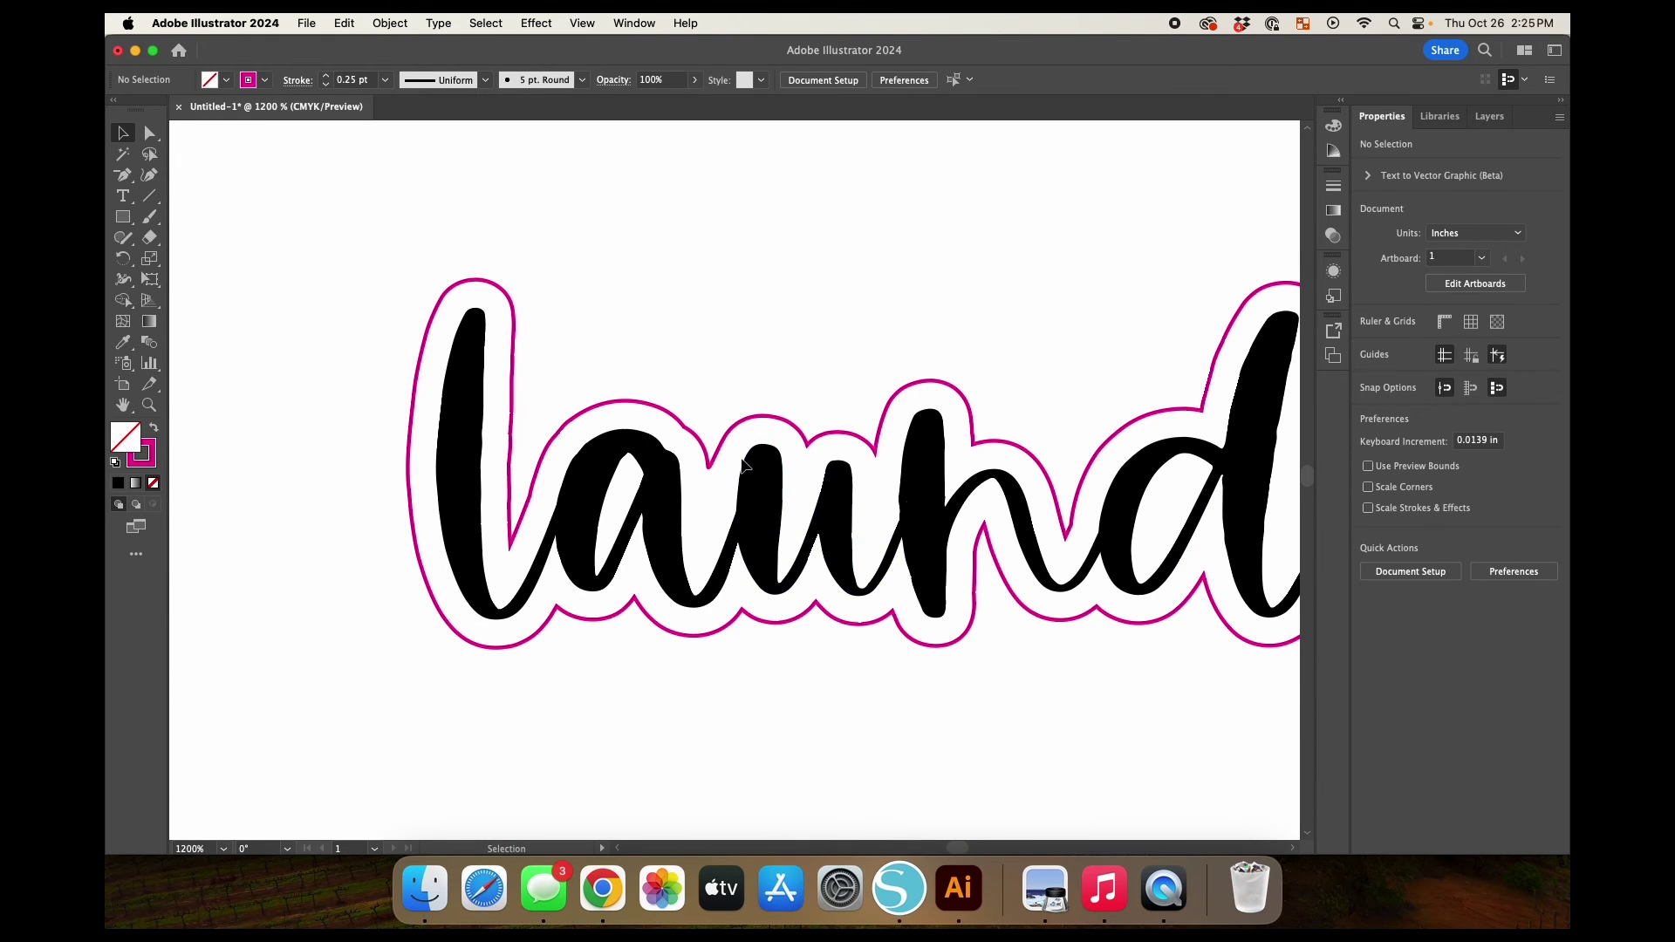
Delete the spike anchor from the first sticker's magenta cut line.
scroll(689, 391, right, 5)
scroll(689, 393, right, 5)
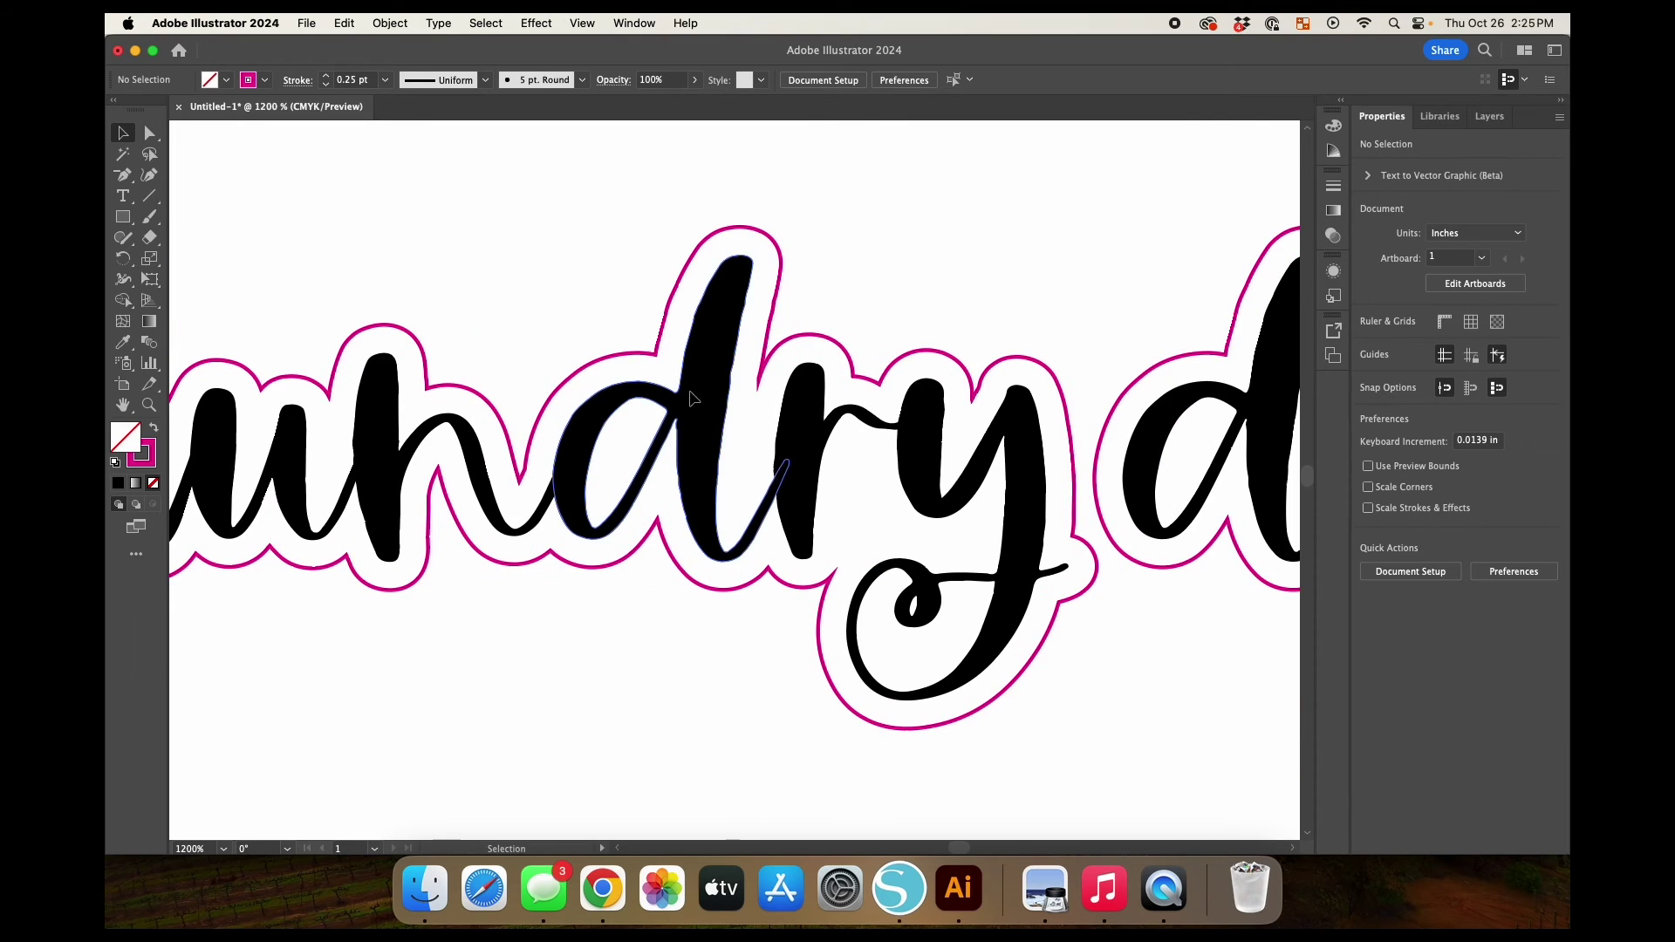
click(759, 379)
scroll(764, 381, up, 5)
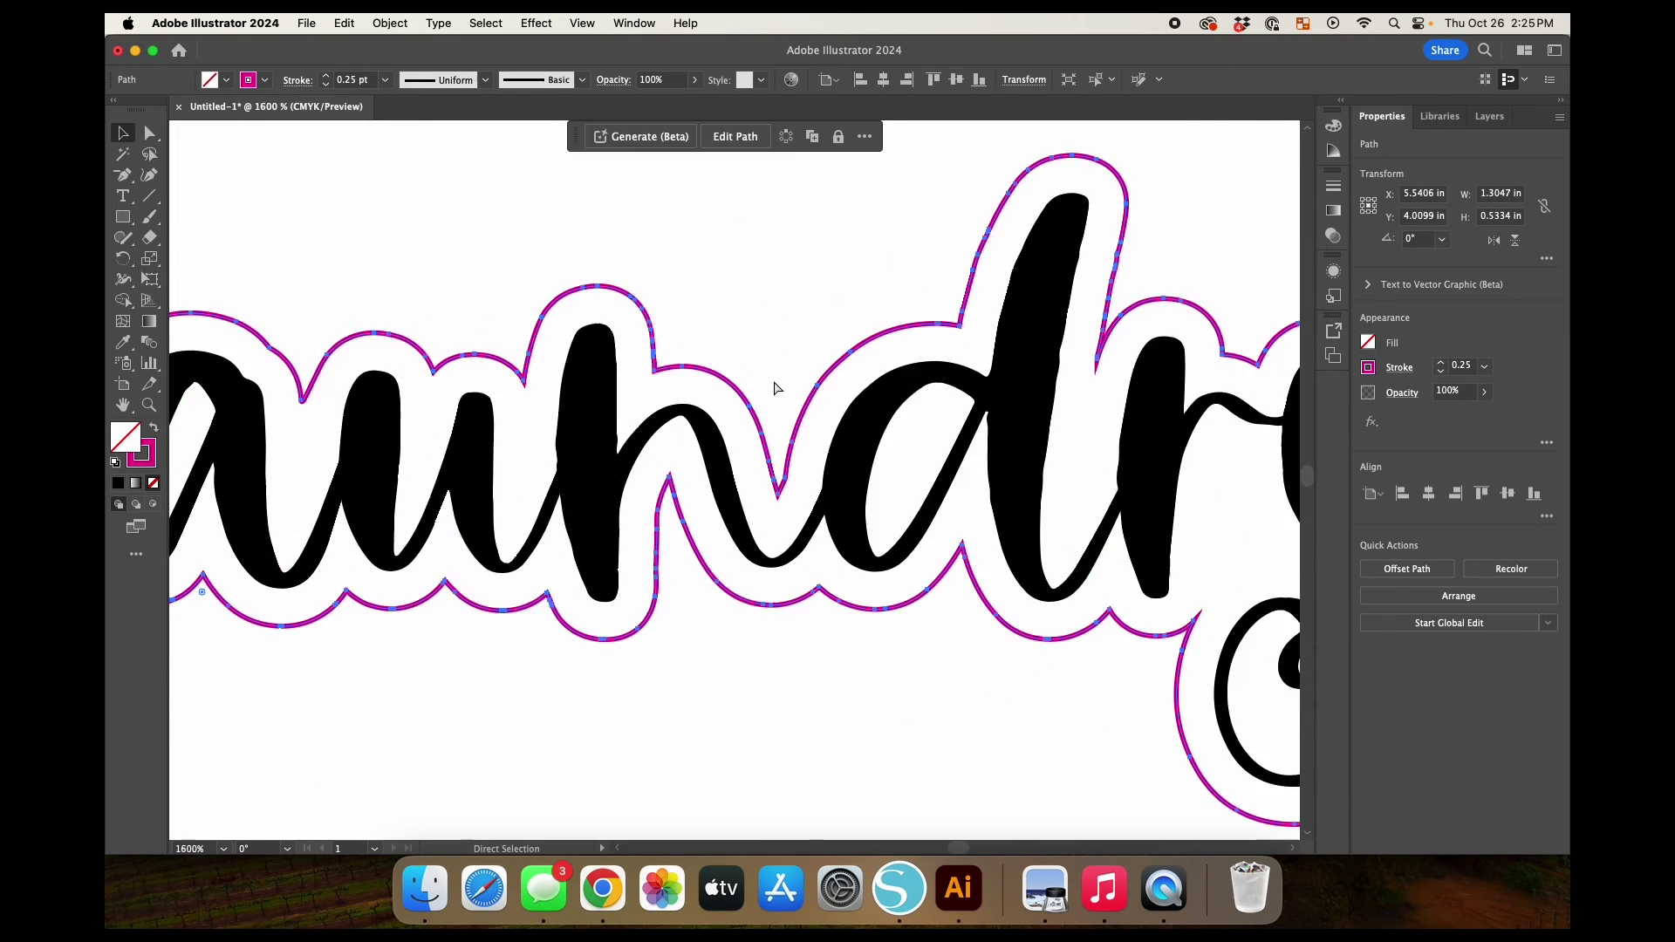
scroll(710, 391, right, 10)
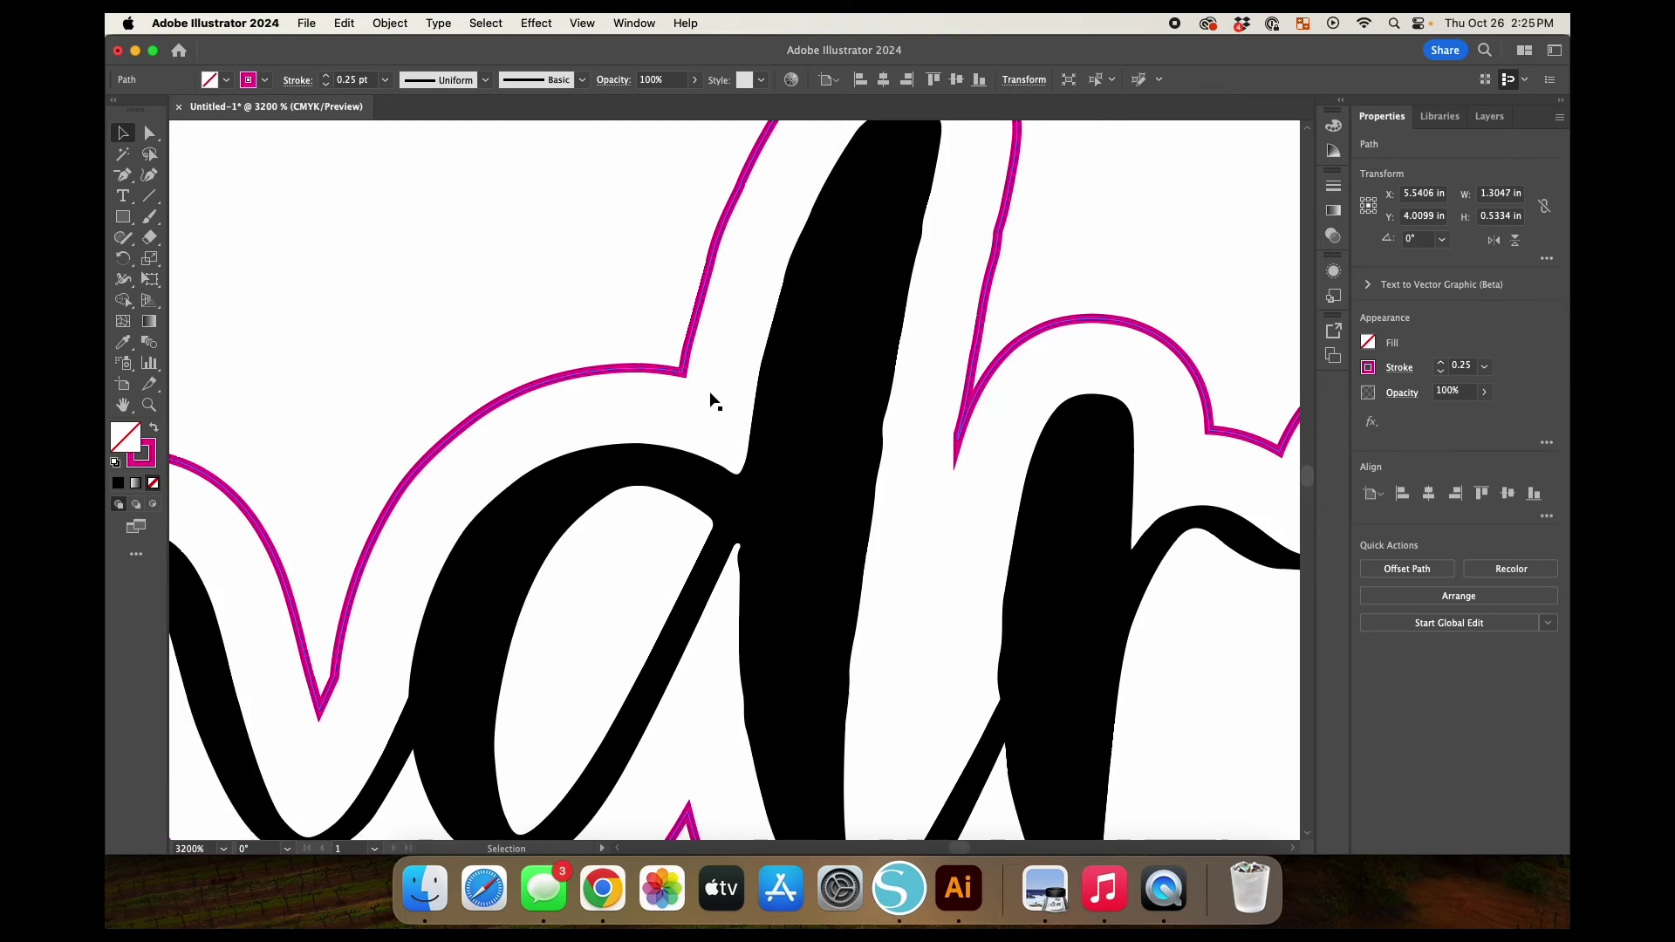
key(p)
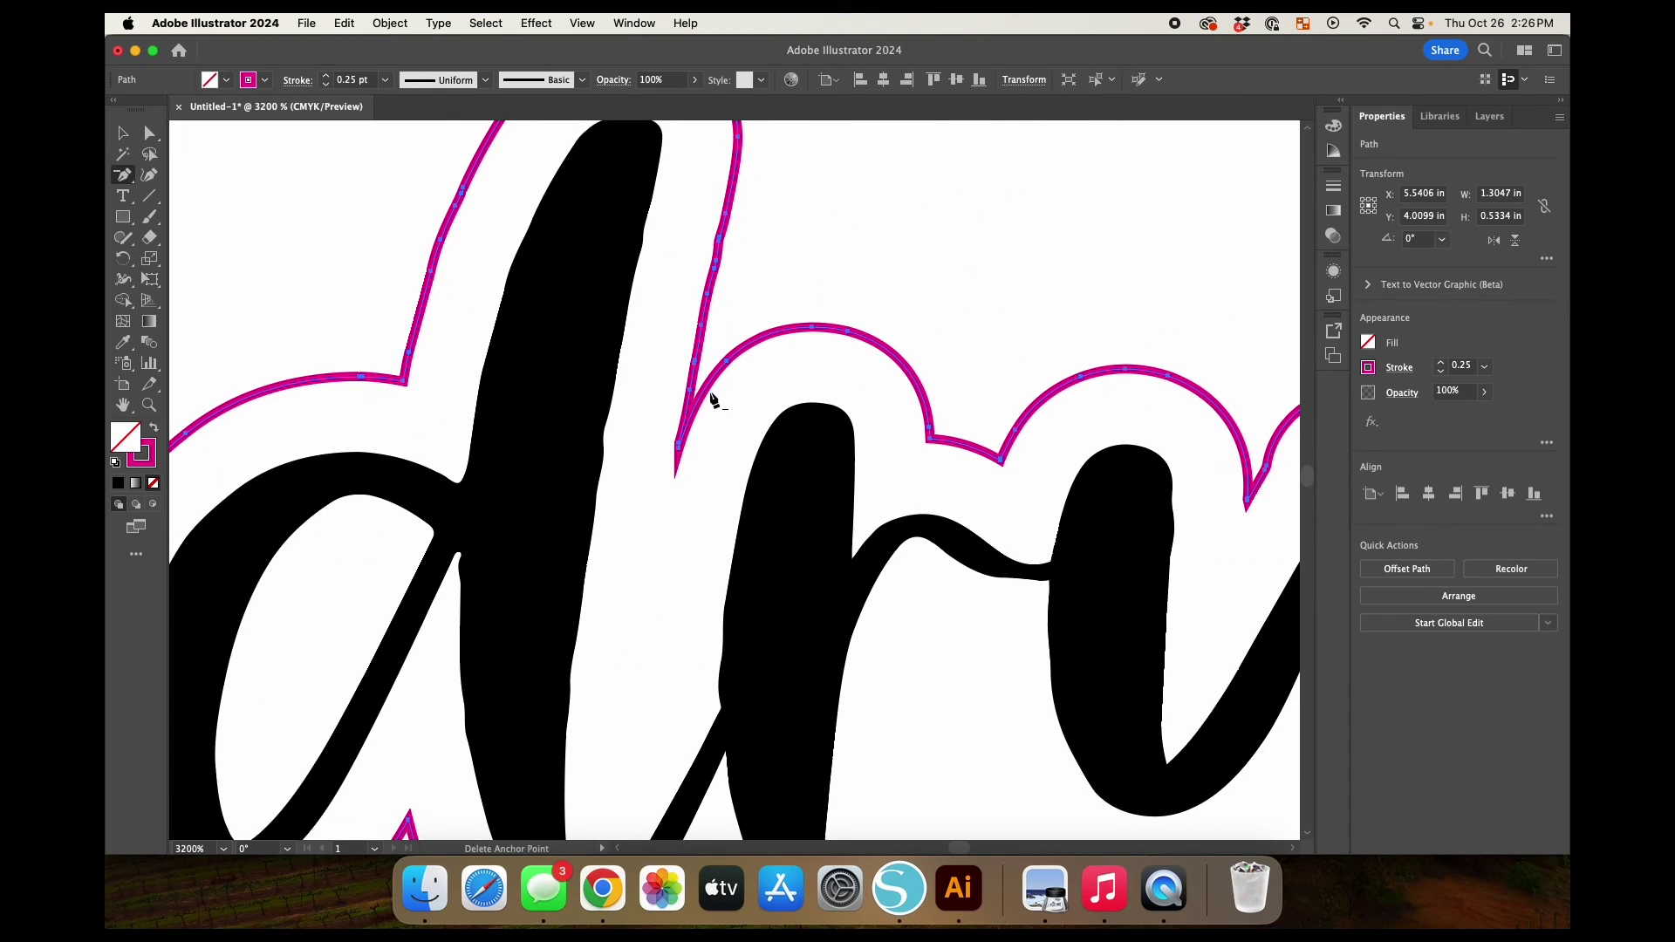
click(683, 446)
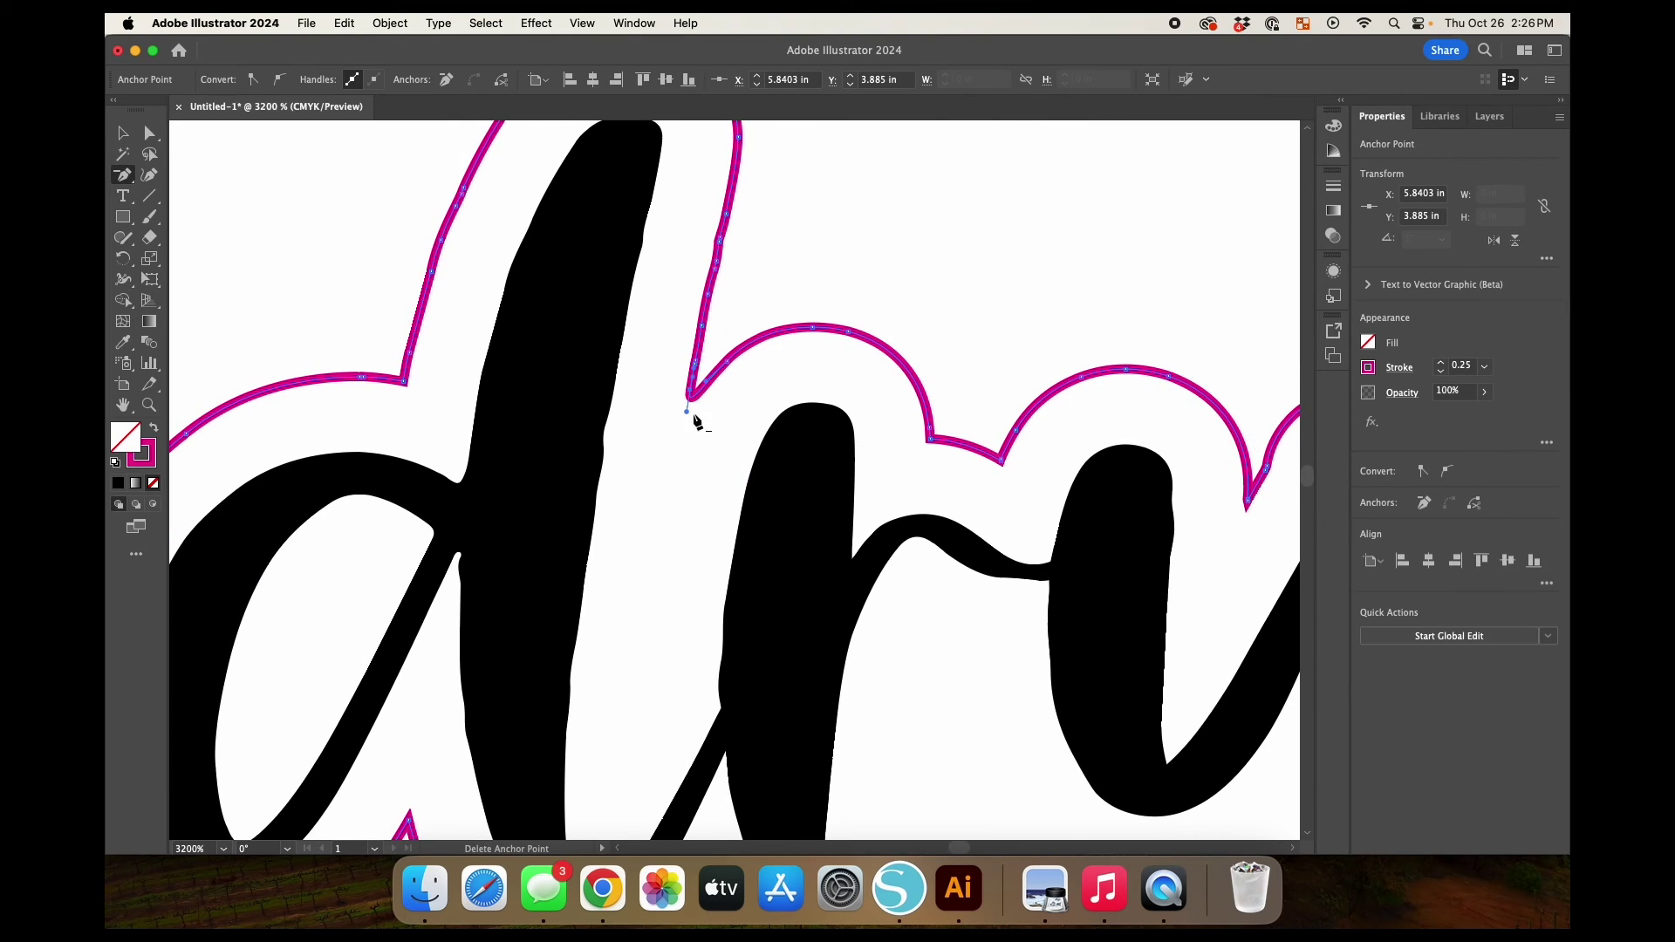
Add a new anchor on the cut line and drag it to reshape the curve.
scroll(695, 422, right, 5)
scroll(695, 423, up, 3)
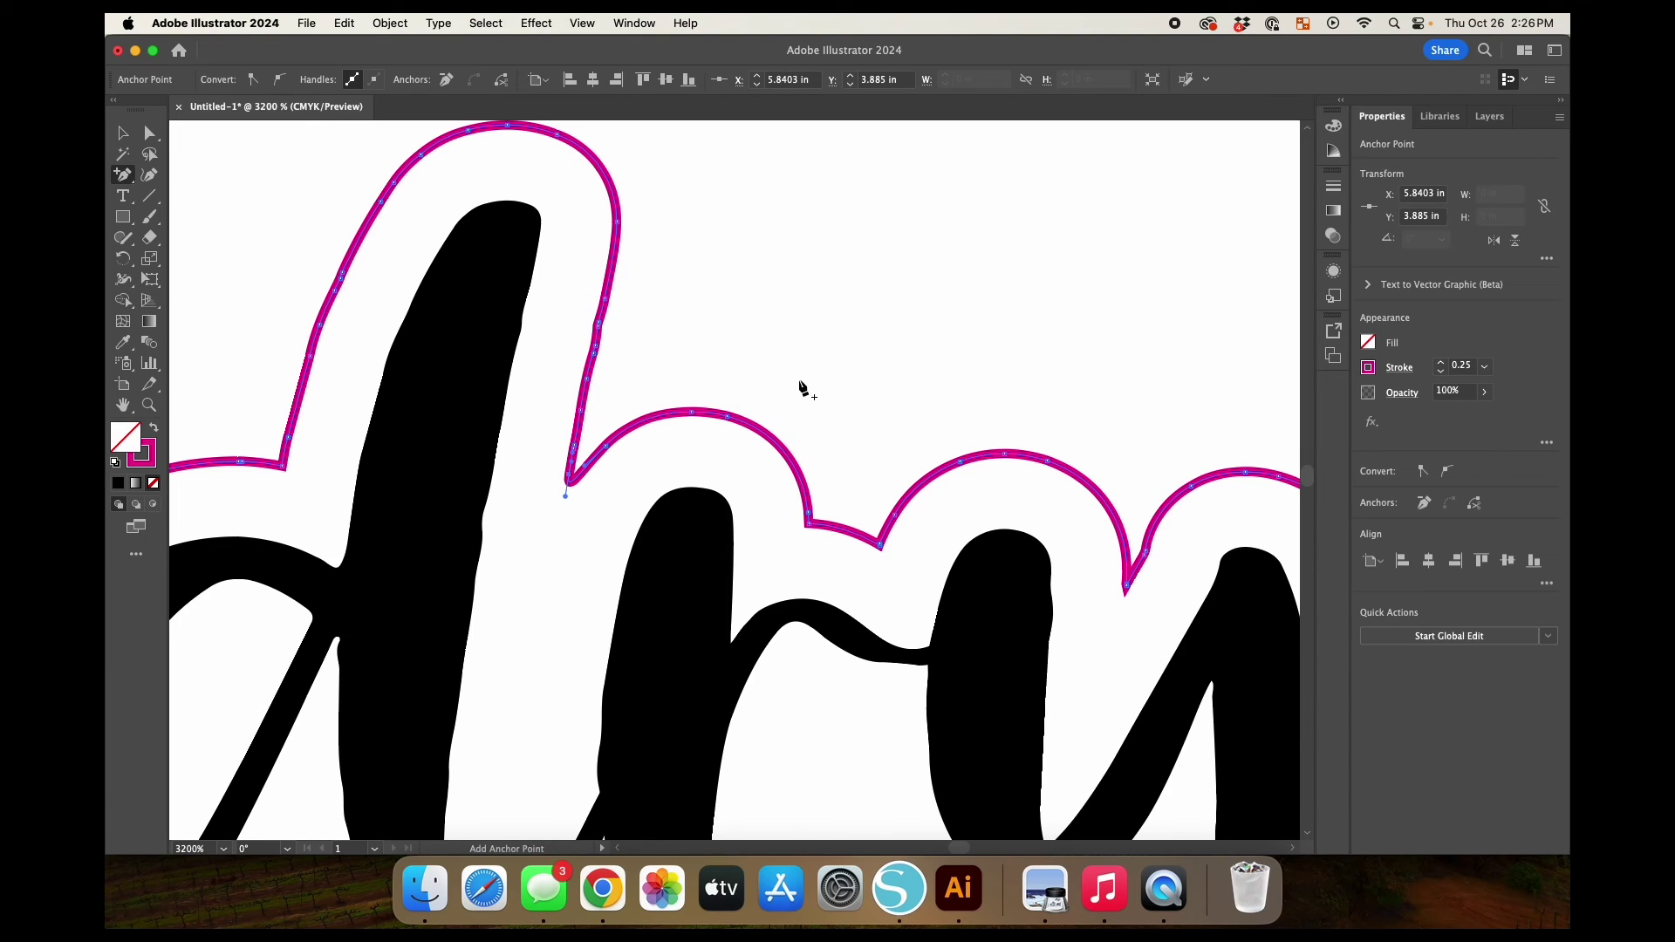
click(773, 445)
key(a)
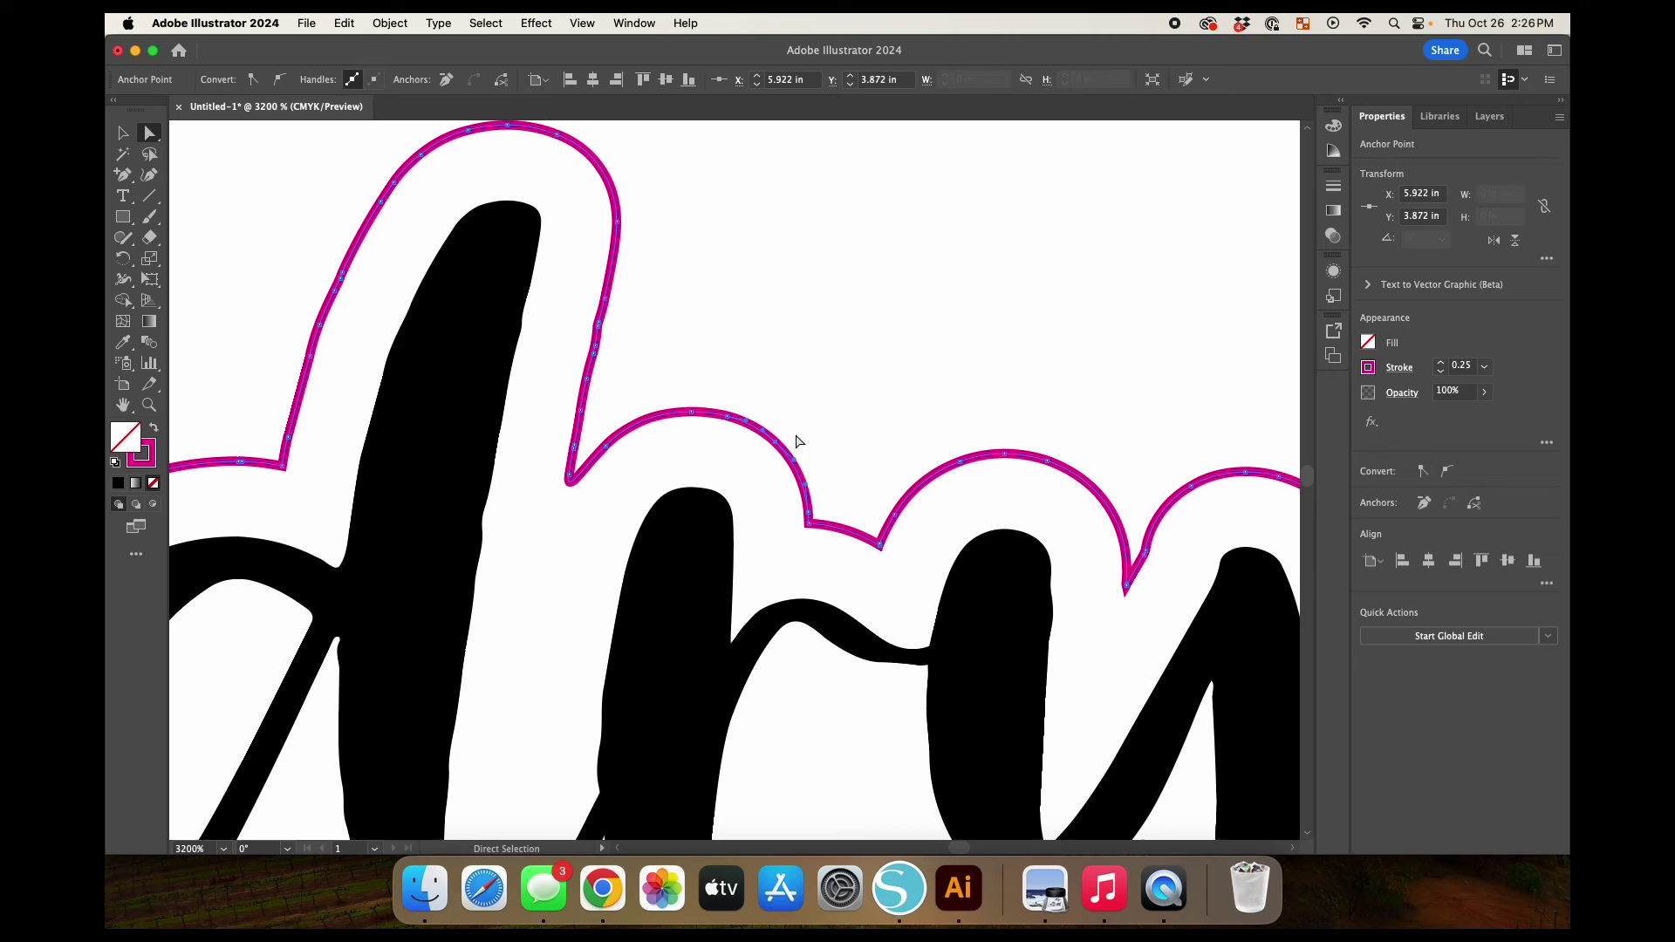
drag(782, 445, 837, 352)
scroll(846, 349, down, 10)
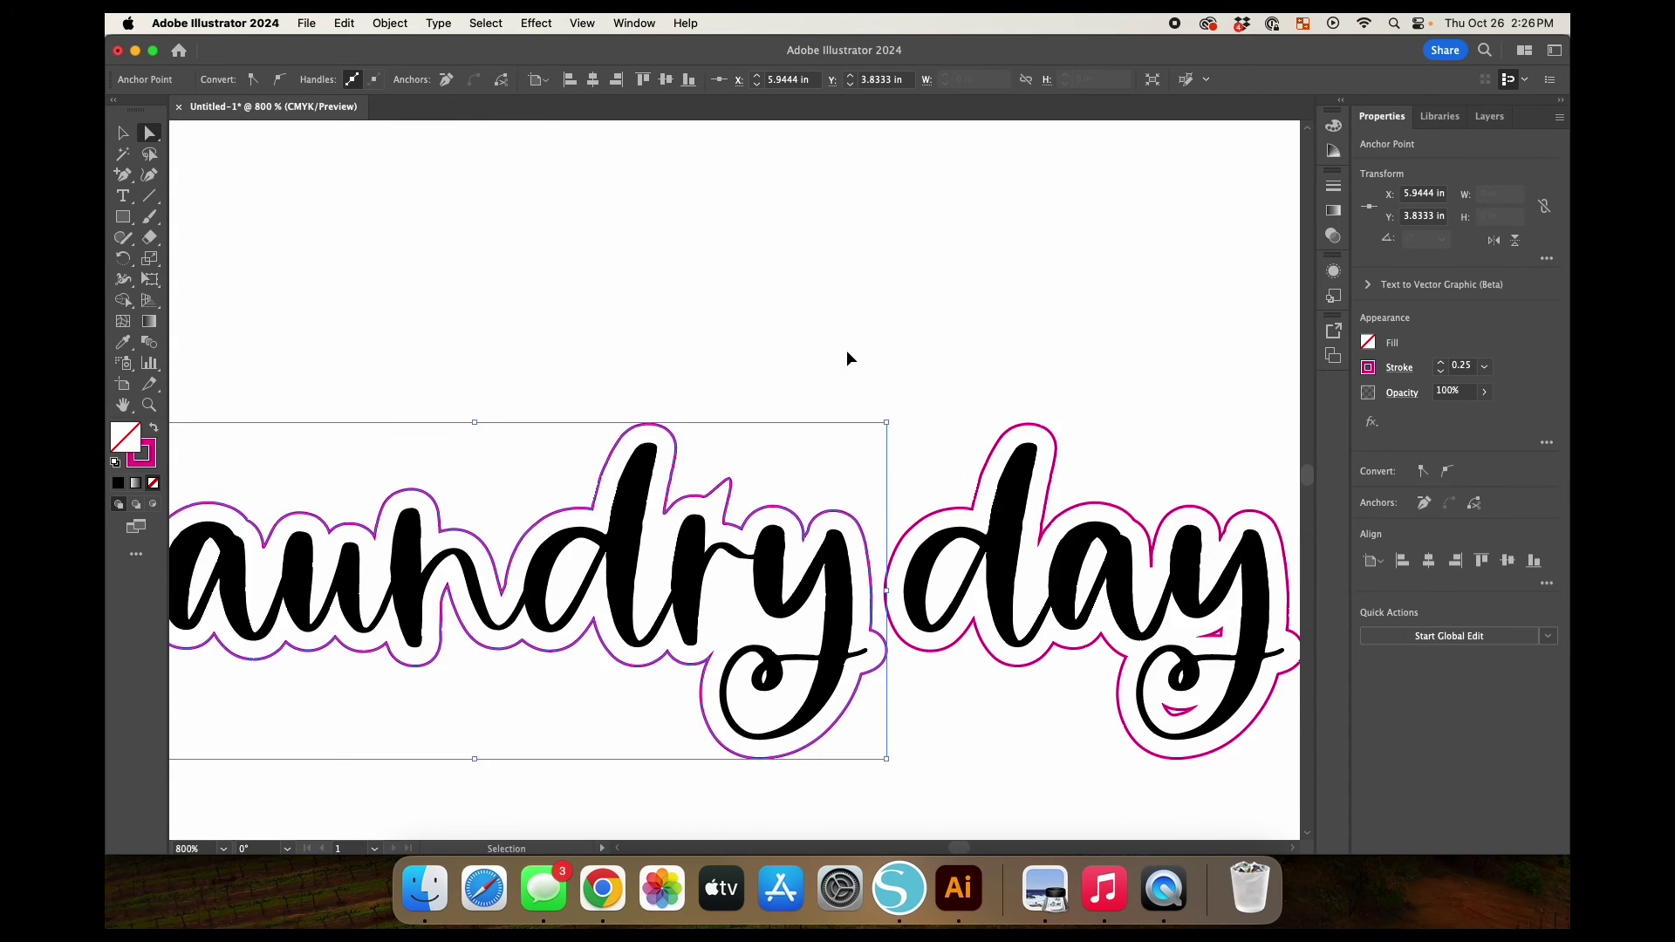
Type a new two-line text 'laundry' / 'day' below the first sticker.
scroll(846, 355, down, 2)
scroll(847, 355, down, 5)
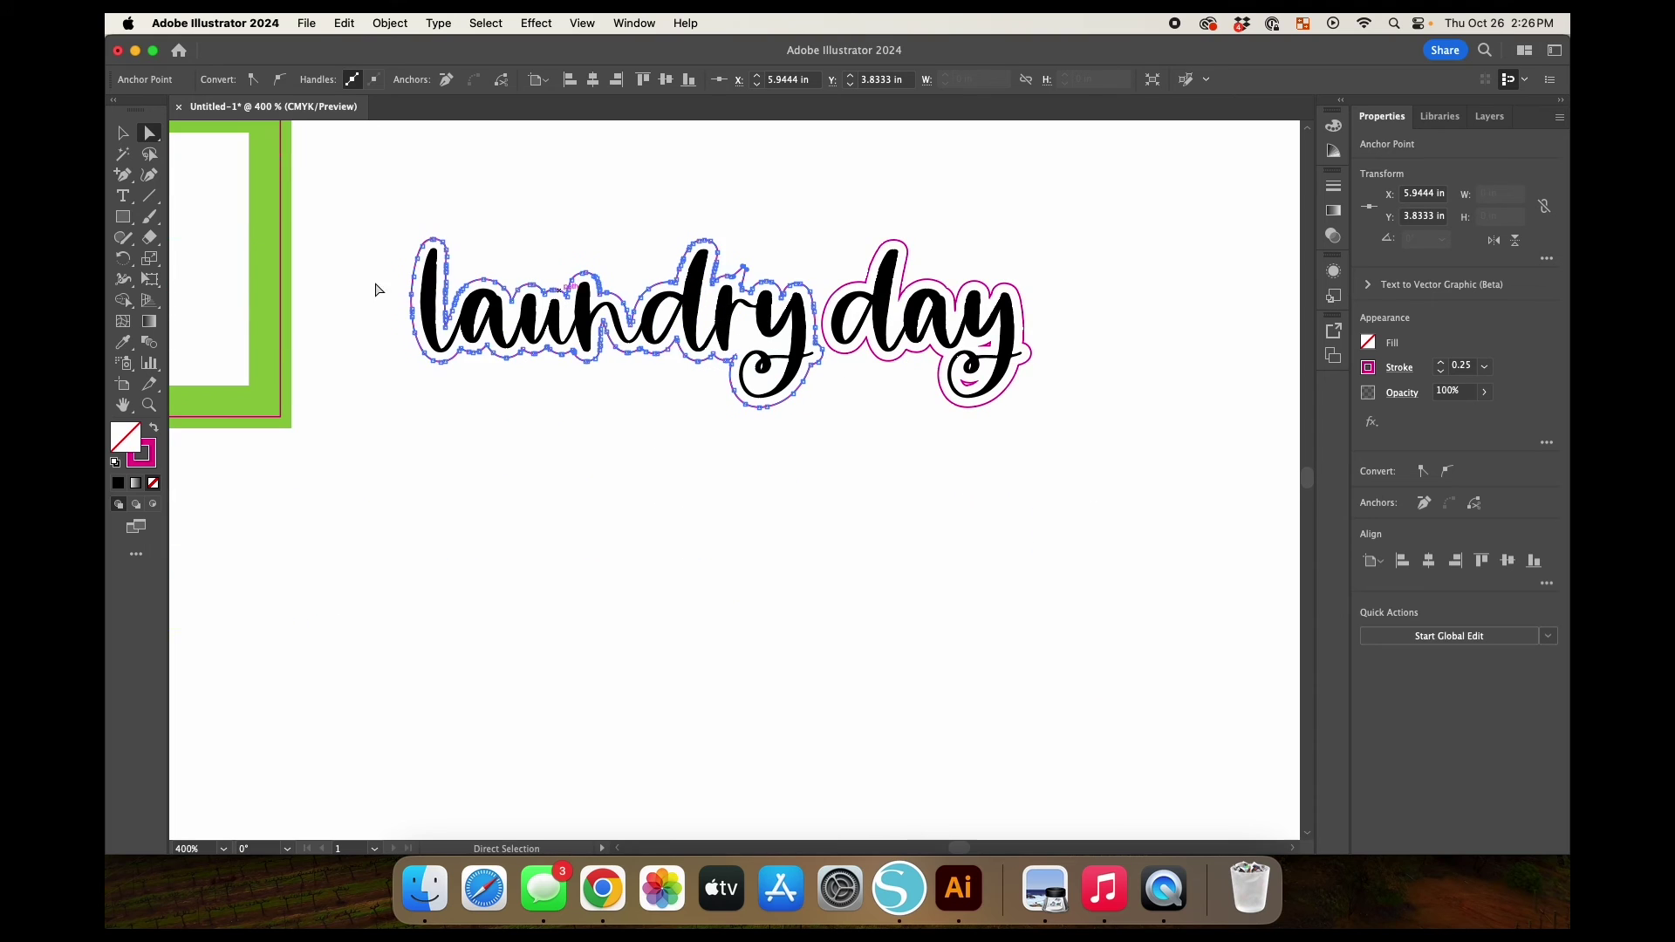
click(120, 198)
click(618, 499)
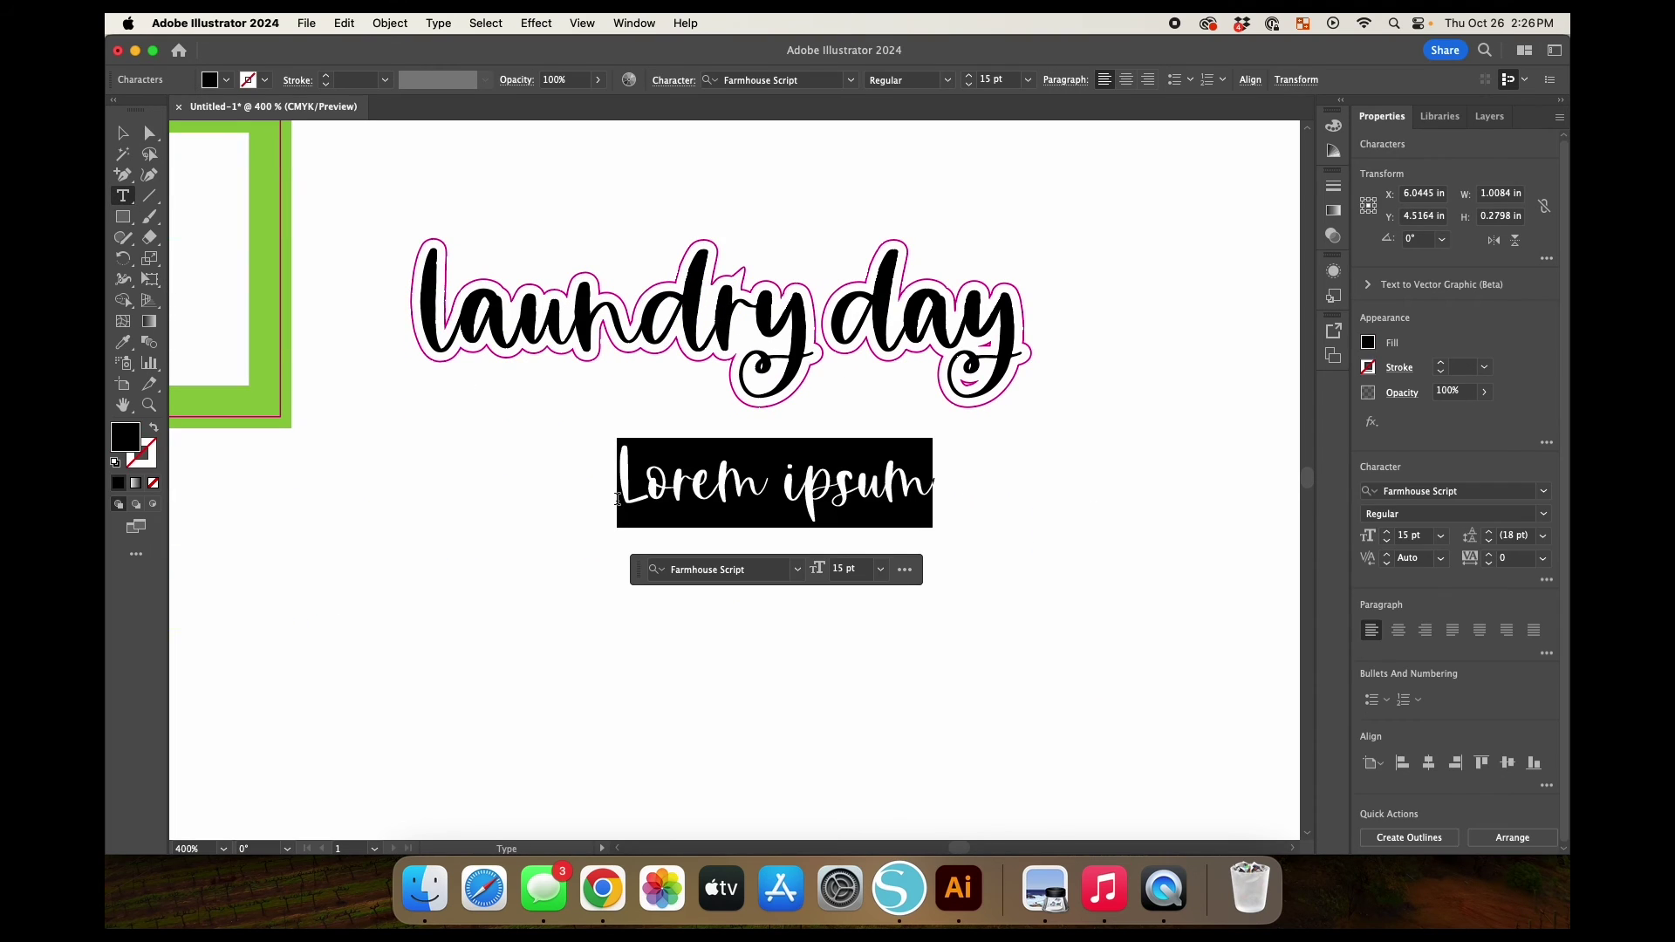
text(laundry)
key(Return)
text(day)
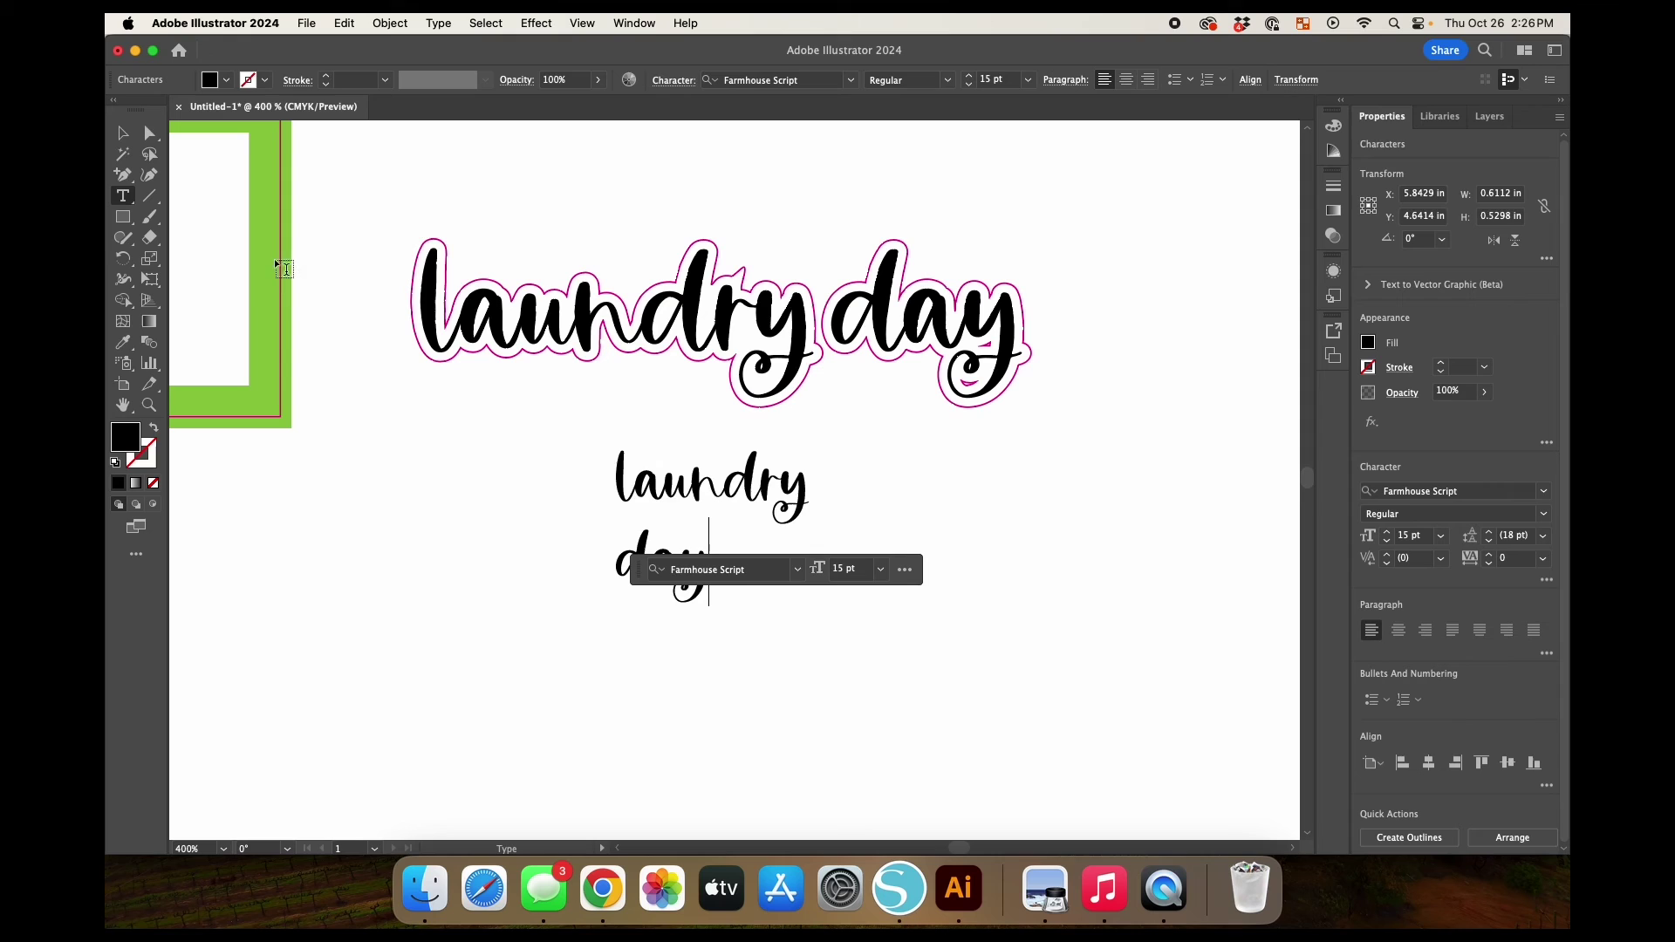
Centre-align the two lines and set the leading to 13 pt.
click(120, 134)
click(1399, 630)
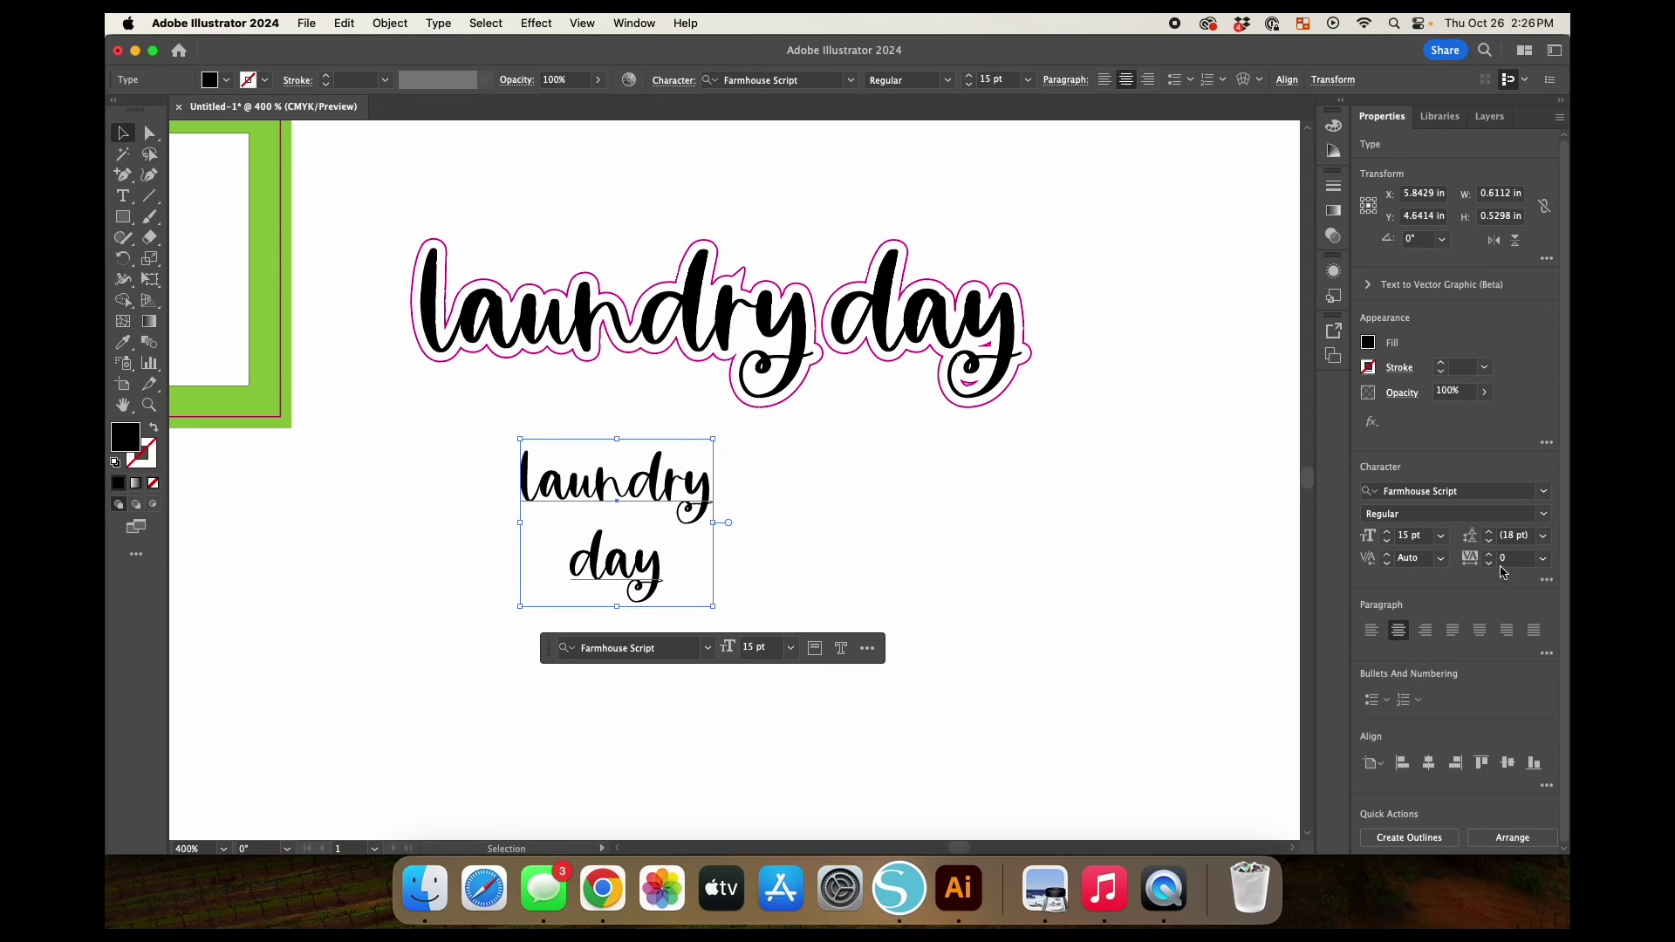
click(1512, 537)
text(18)
key(Return)
click(1489, 541)
click(1489, 542)
click(1490, 542)
click(1490, 541)
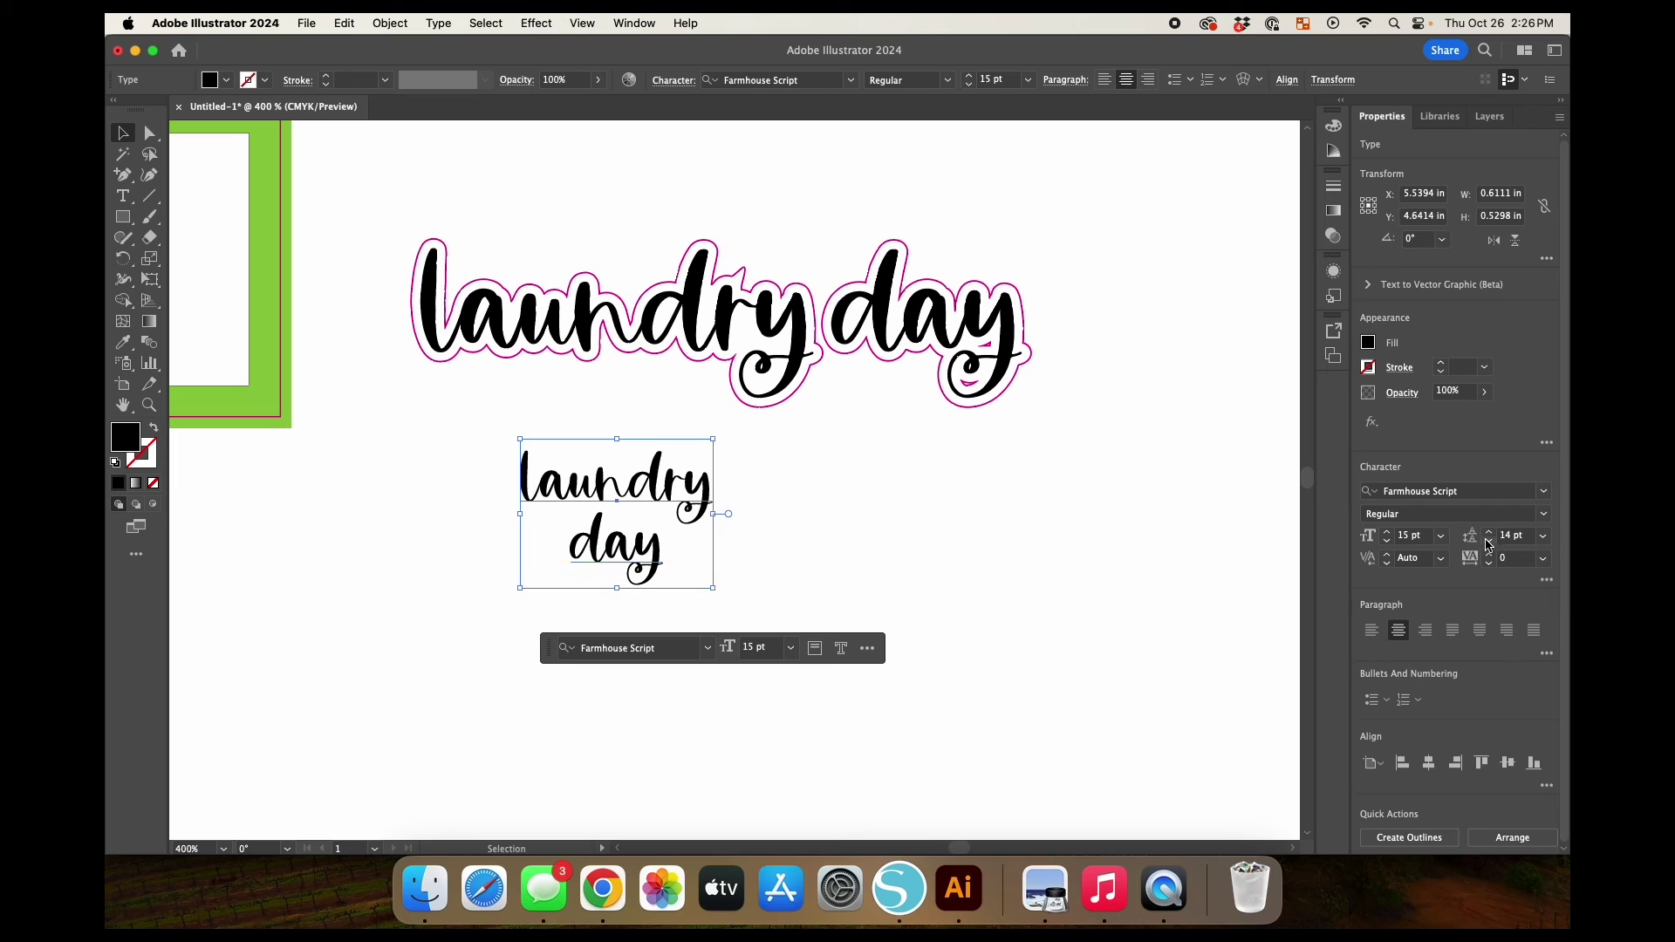
click(1489, 542)
Convert the text to outlines and add a 0.03 in round Offset Path.
click(1409, 838)
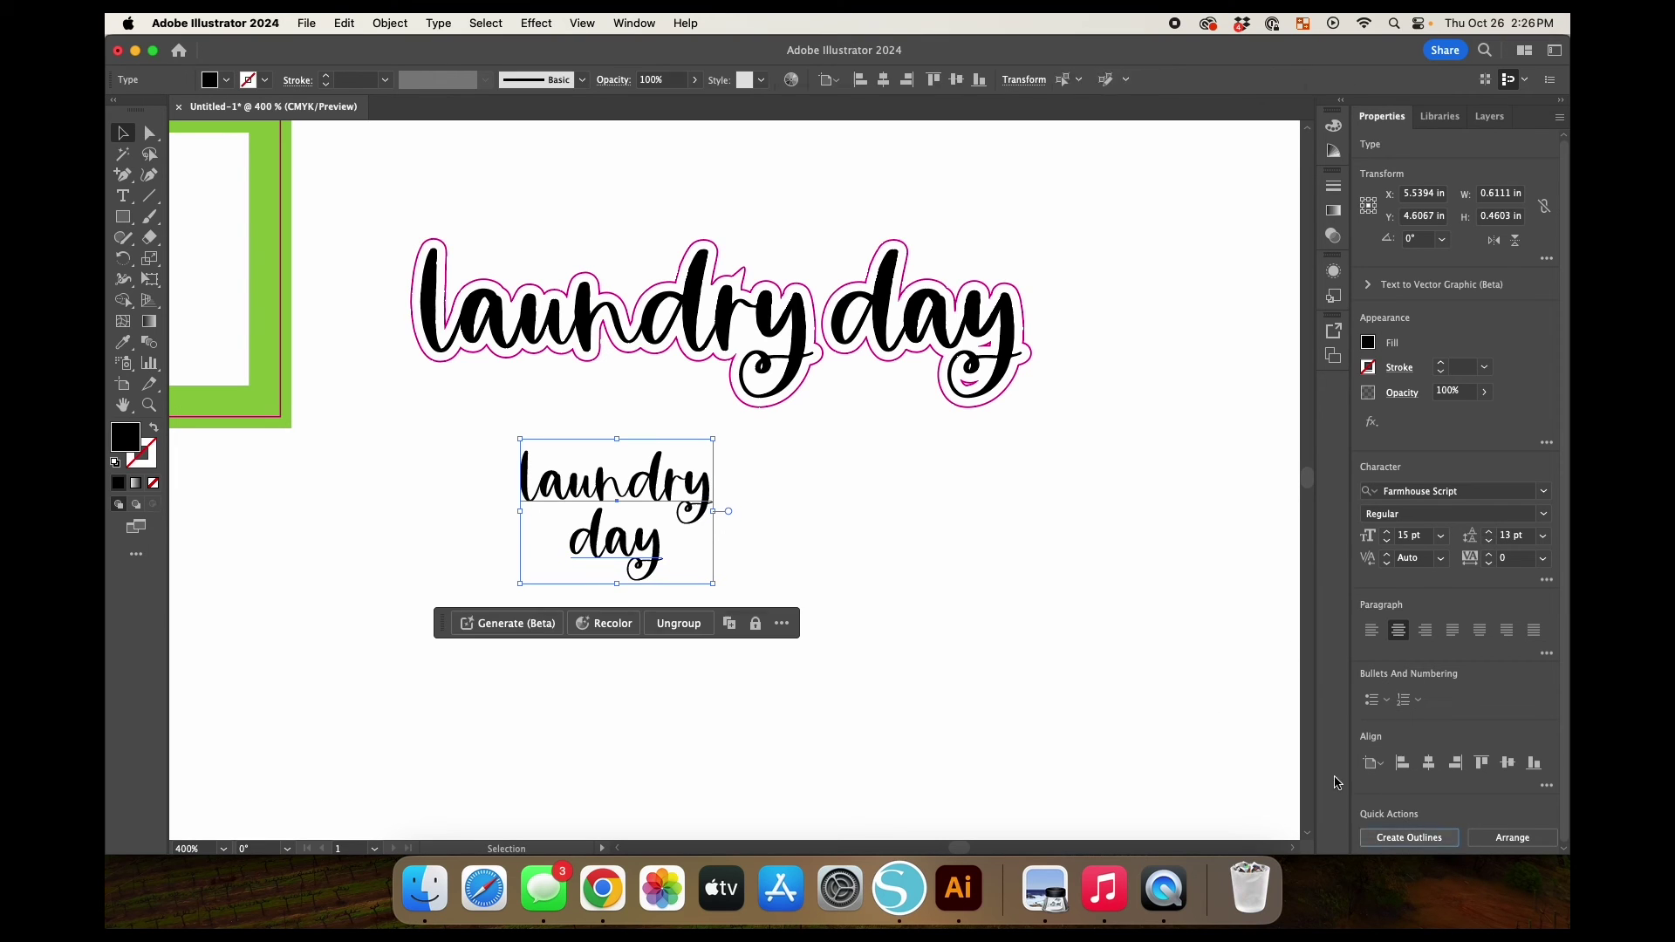
click(390, 23)
mouse_move(497, 480)
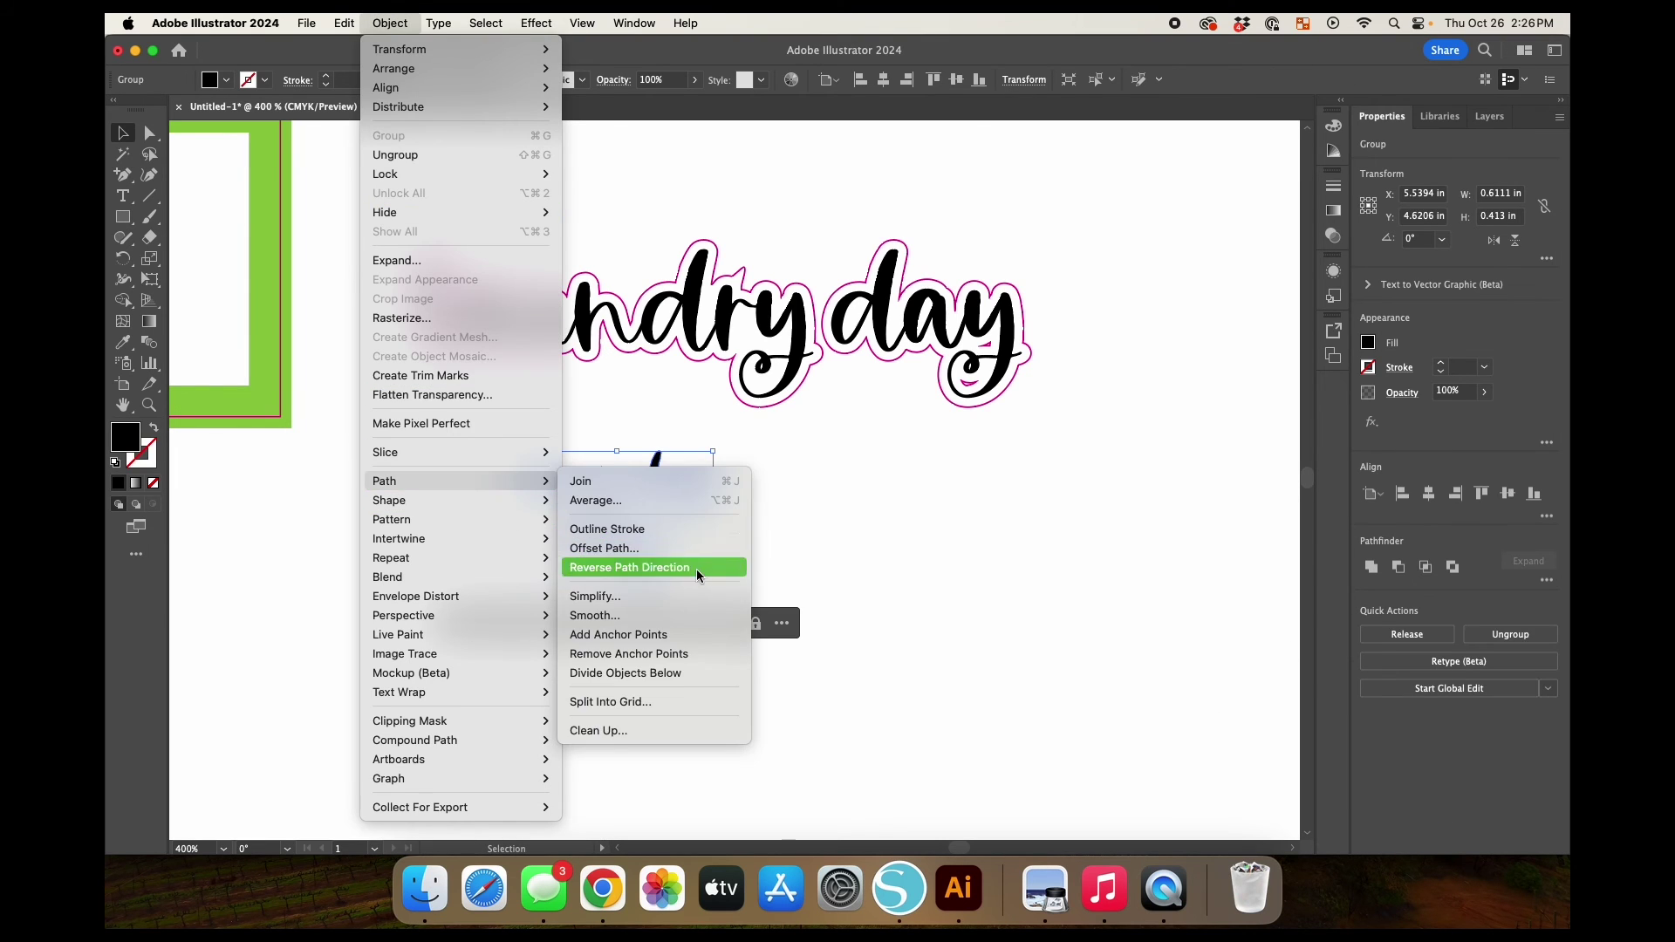
click(692, 552)
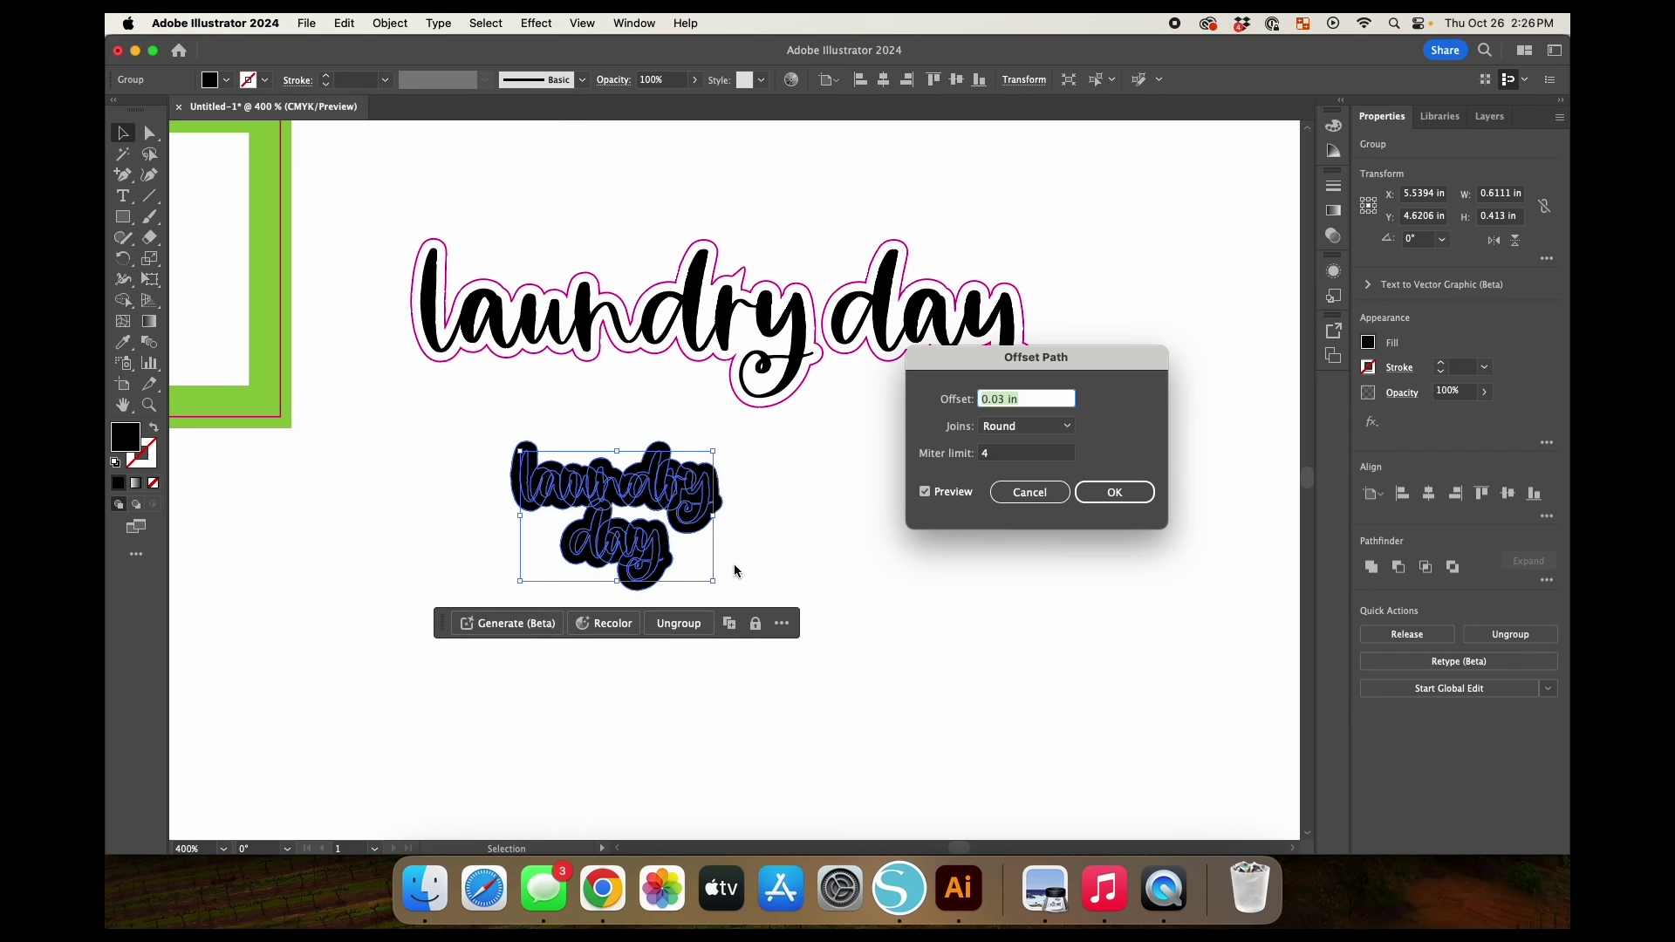
click(1114, 492)
Give the offset outline no fill and a 0.25 pt magenta stroke.
click(1368, 347)
click(1186, 415)
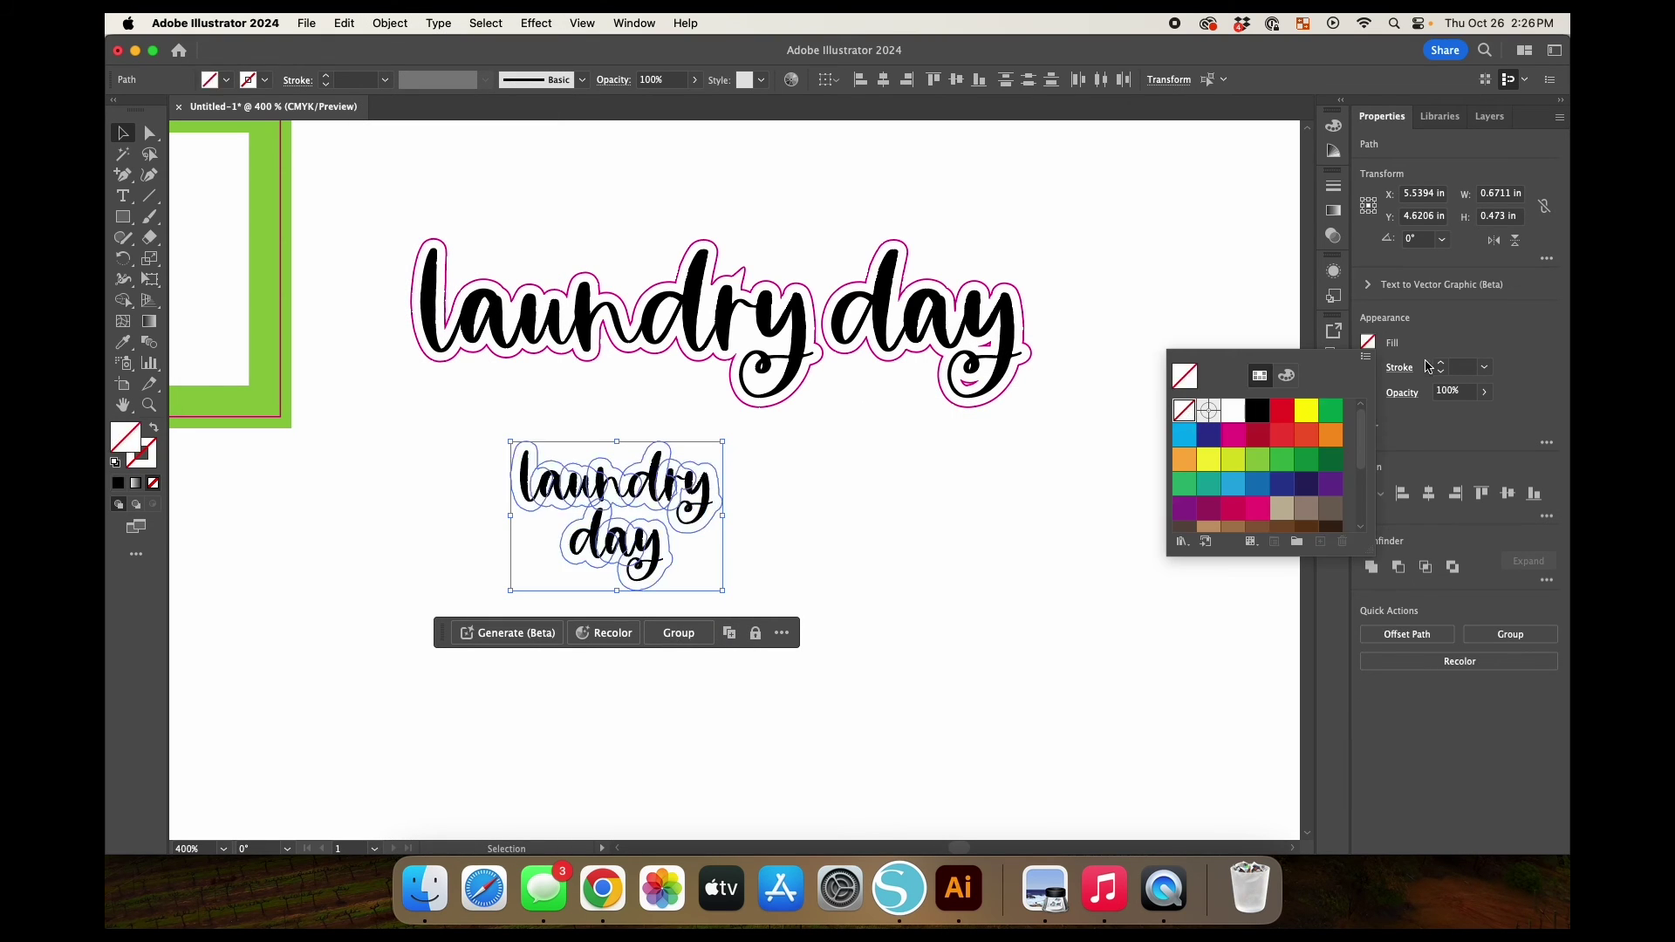
click(1370, 375)
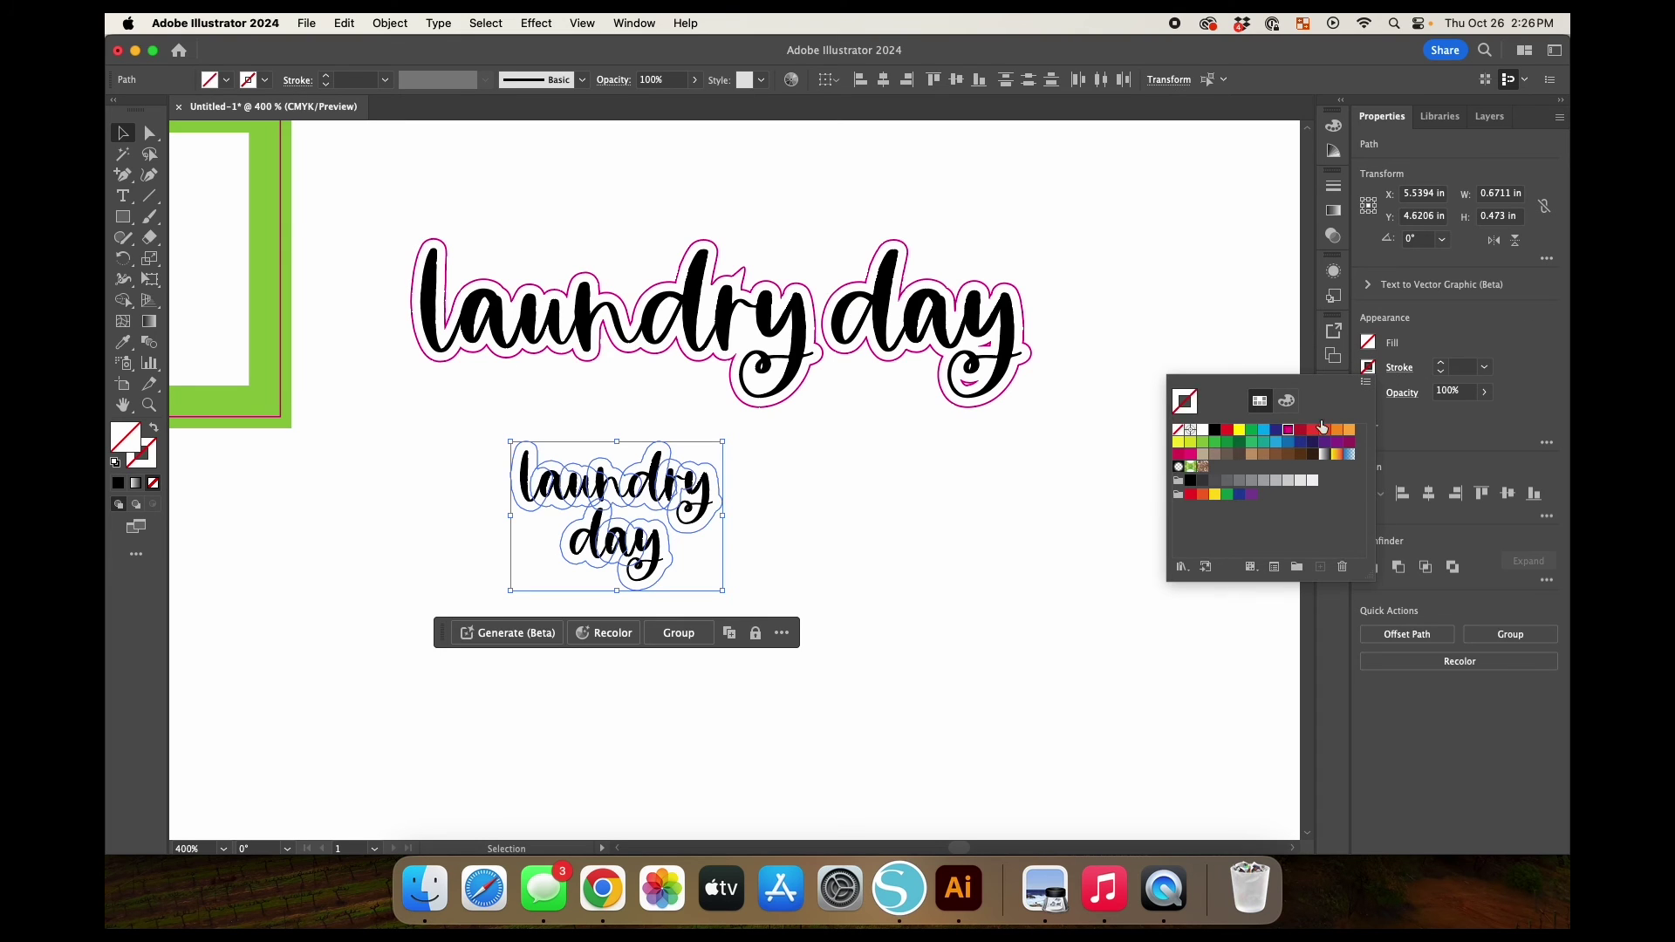
click(1299, 431)
text(0.25)
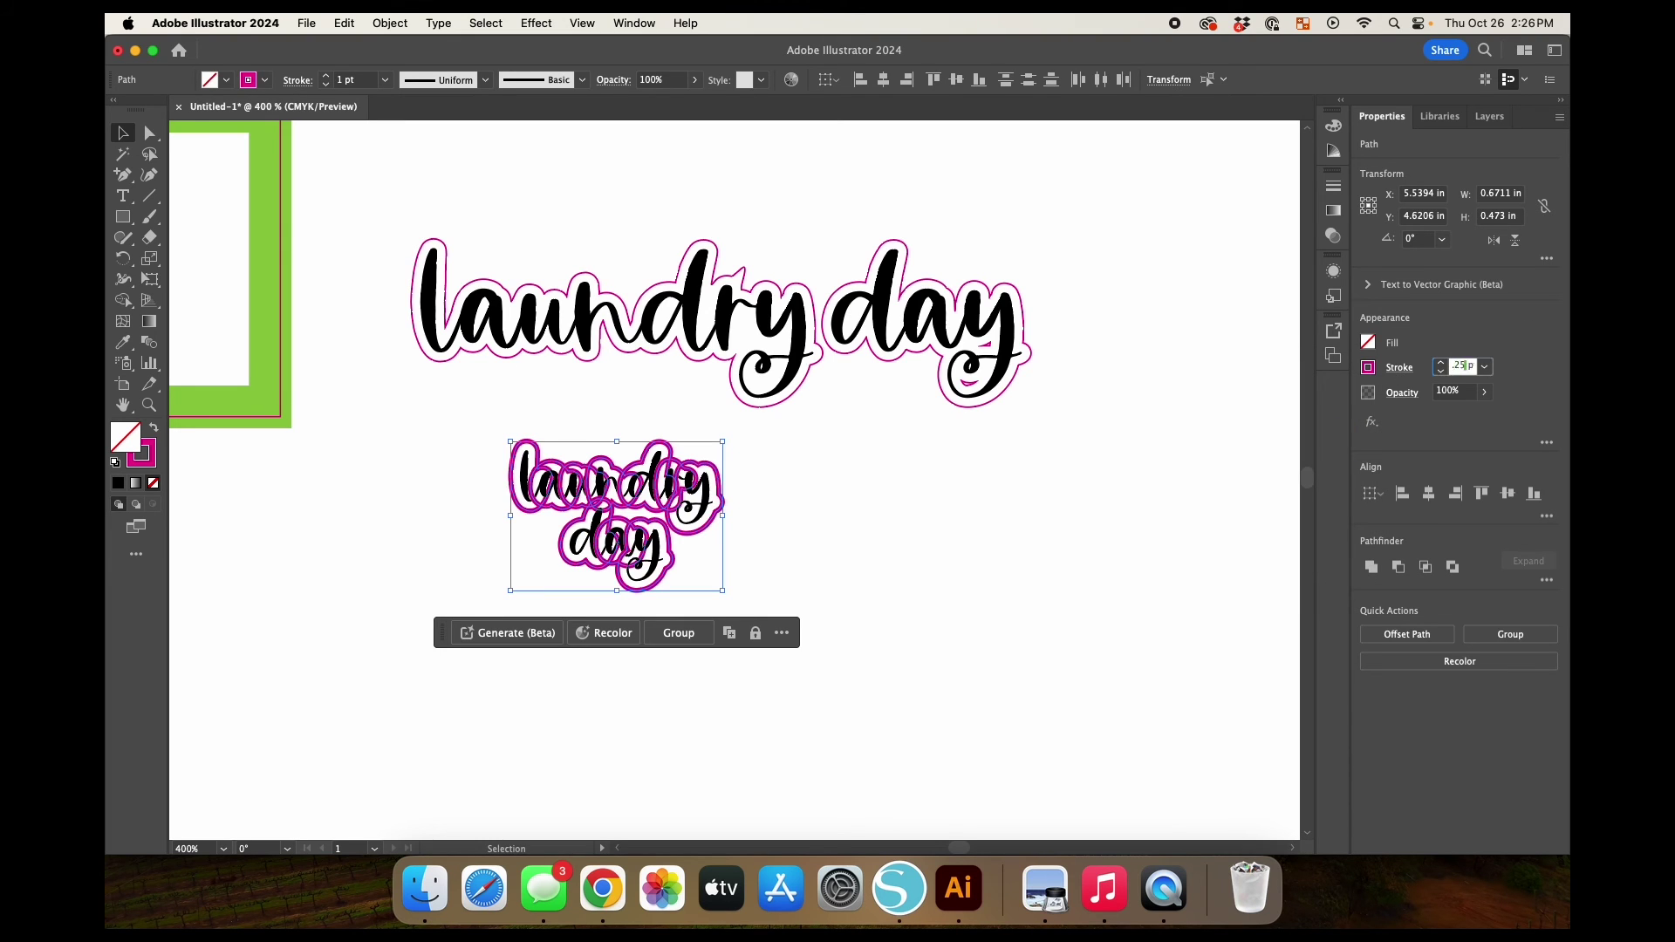
key(Return)
Unite the offset outlines into one cut line and deselect.
click(1370, 567)
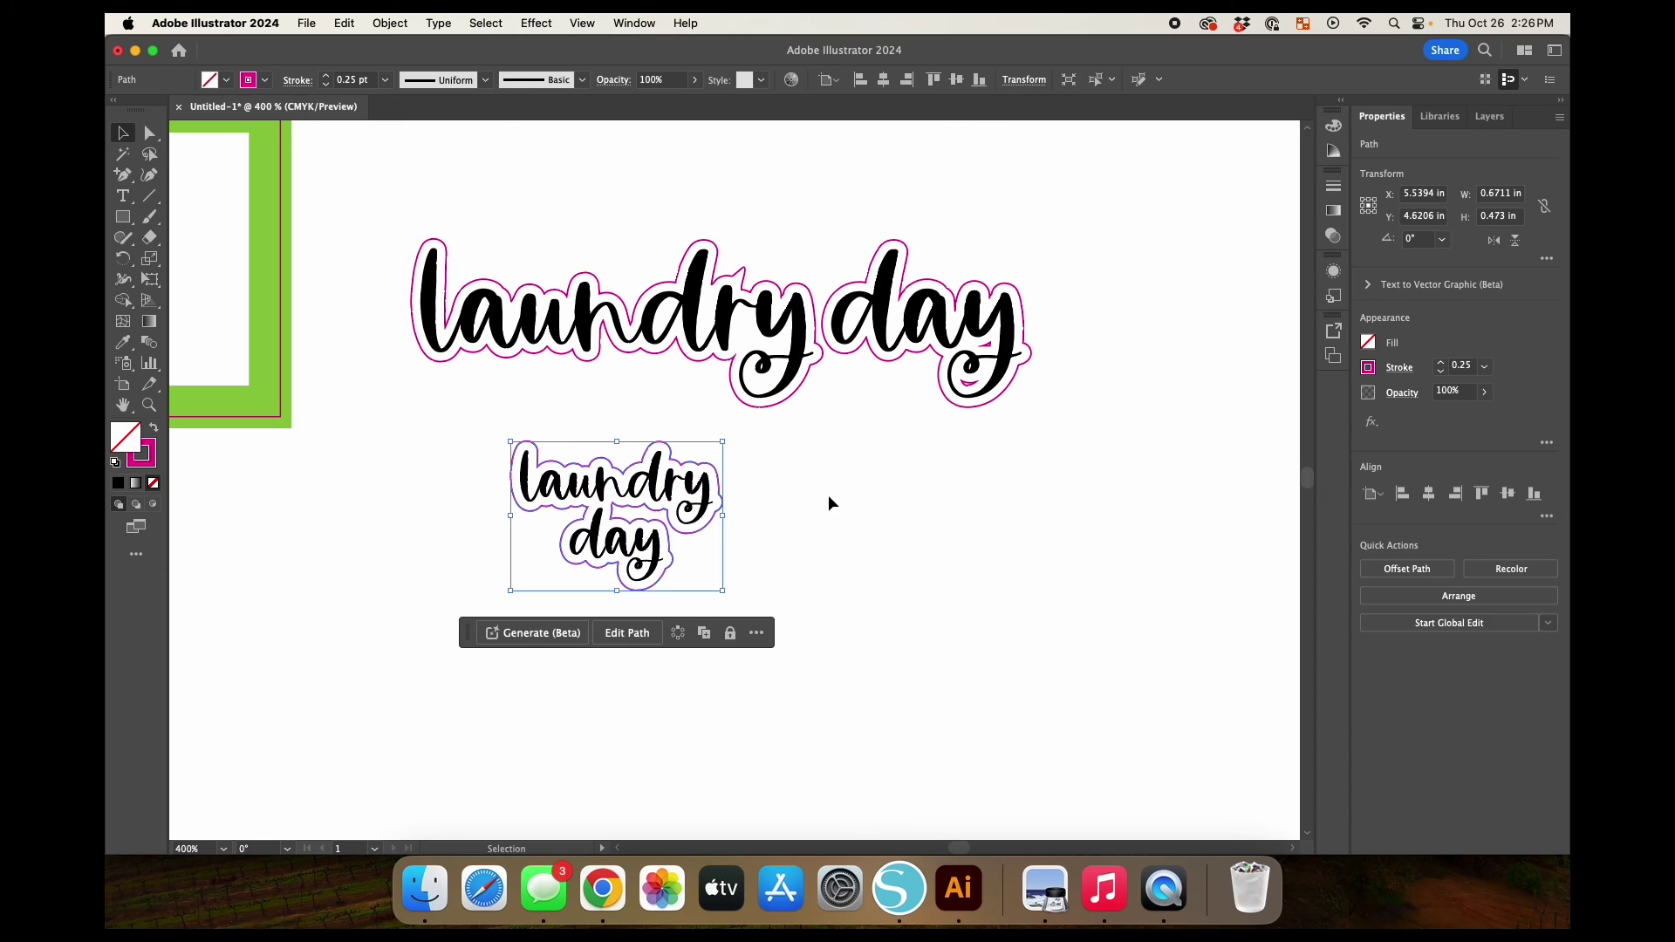
click(829, 495)
key(super+equal)
key(super+equal)
key(super+equal)
scroll(830, 500, left, 5)
scroll(830, 501, down, 3)
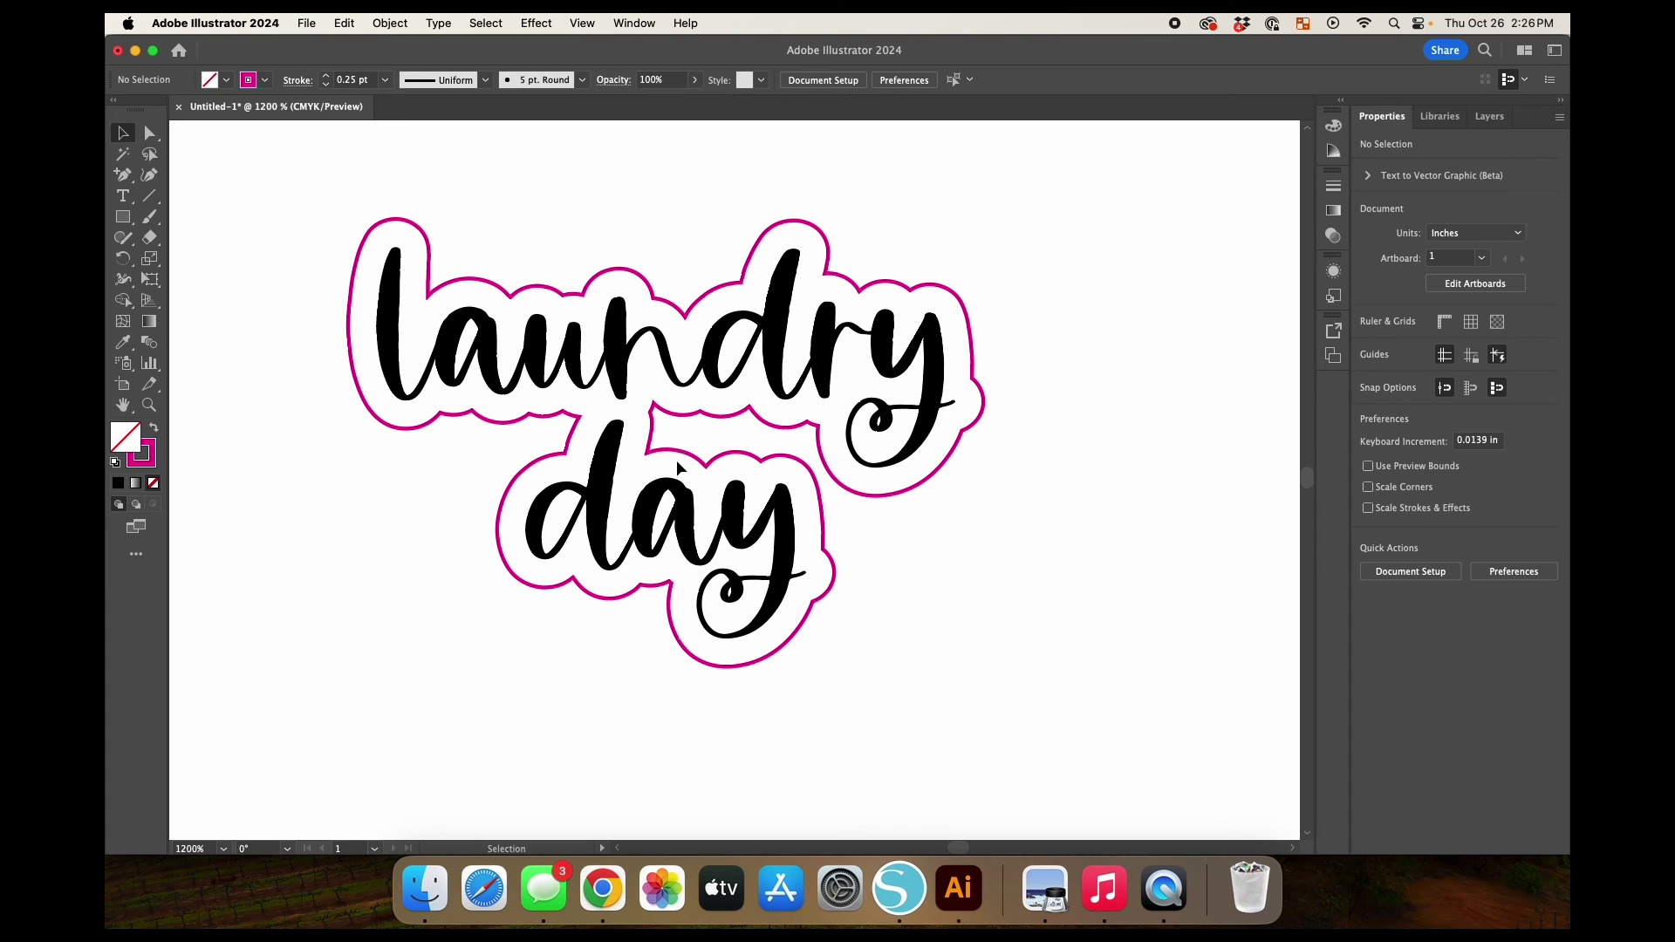
Nudge the notch anchor on the sticker's cut line up and right, then zoom in beside the y.
click(812, 469)
key(super+equal)
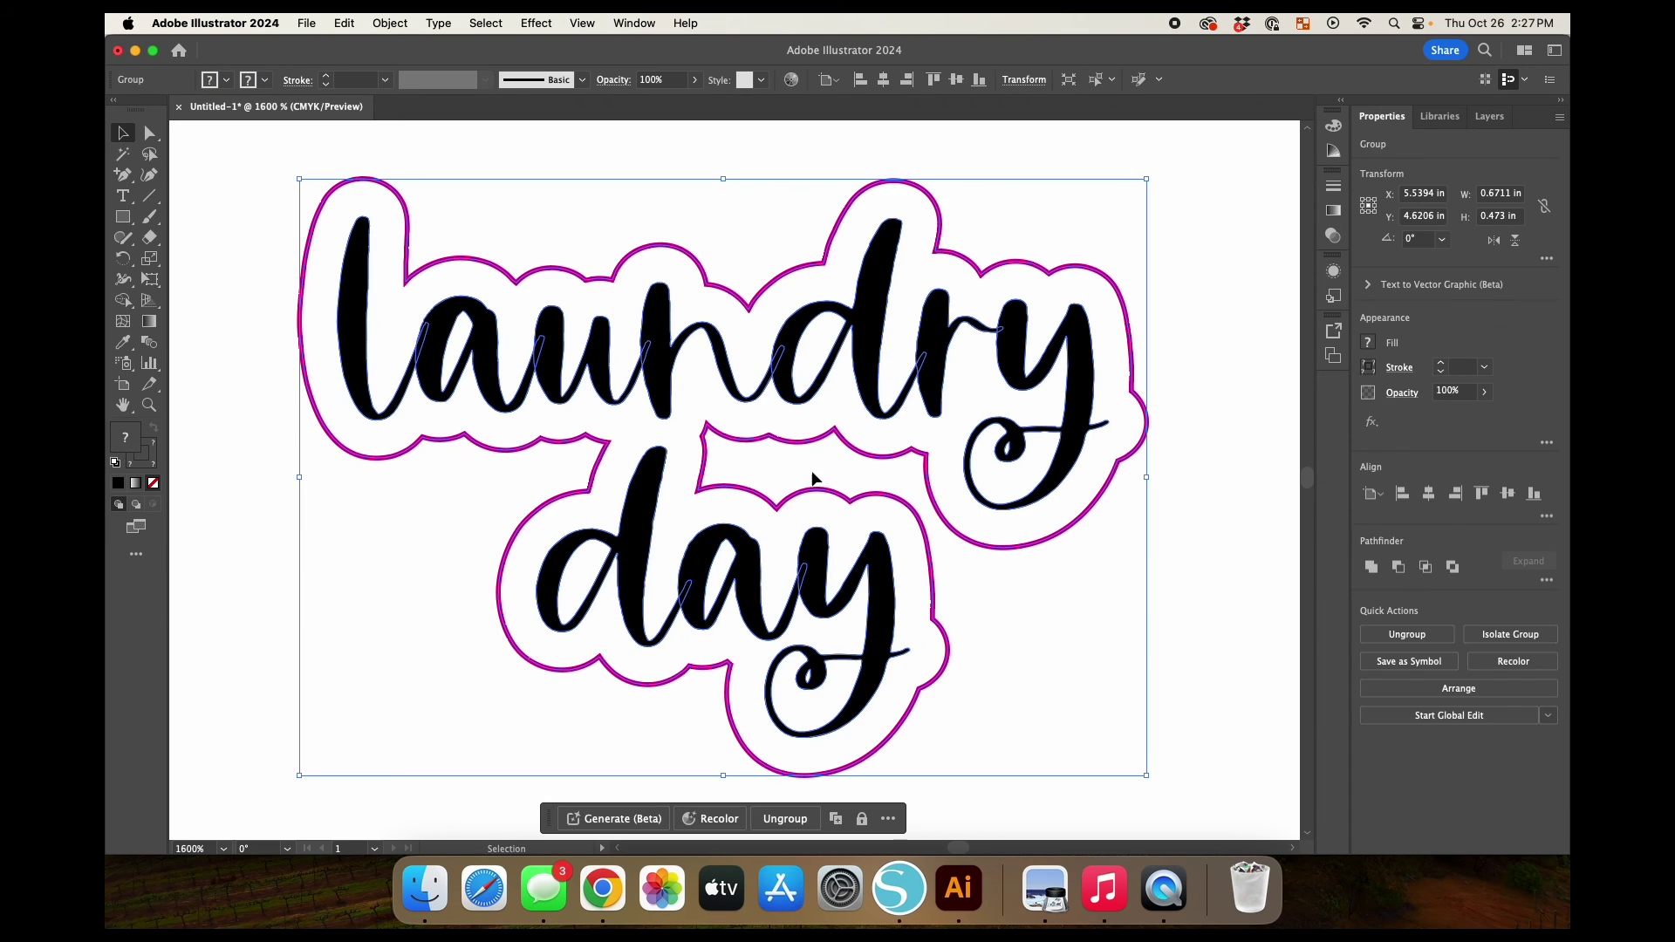
super+click(699, 497)
key(p)
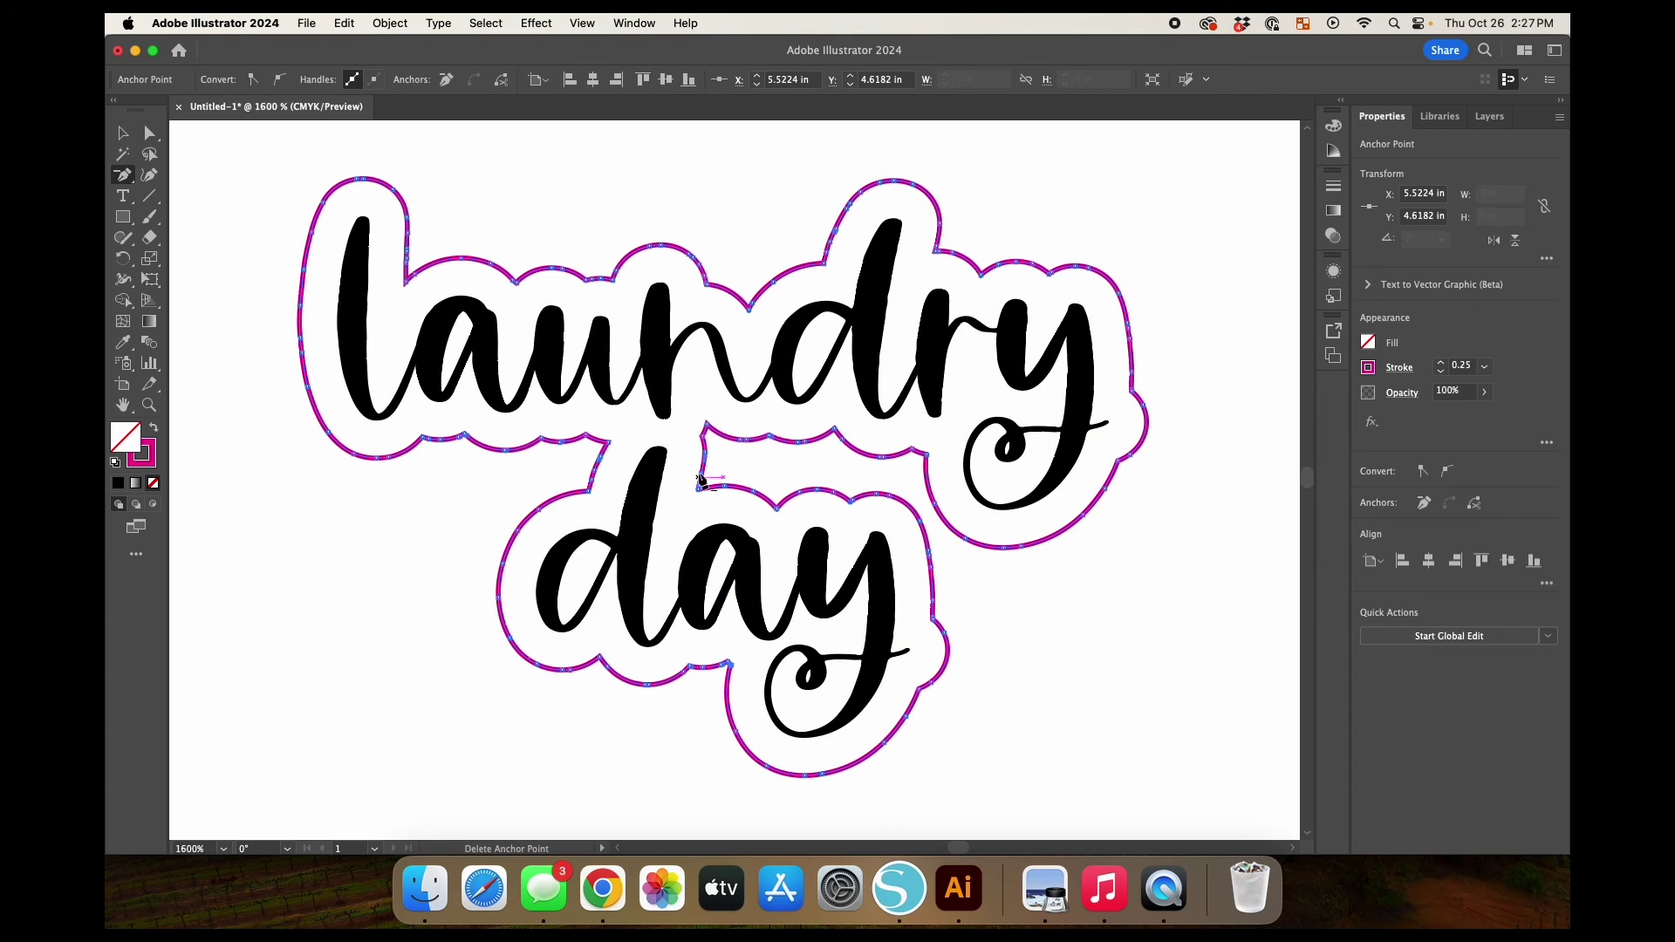
mouse_move(707, 454)
mouse_down()
mouse_move(703, 430)
mouse_move(733, 444)
mouse_up()
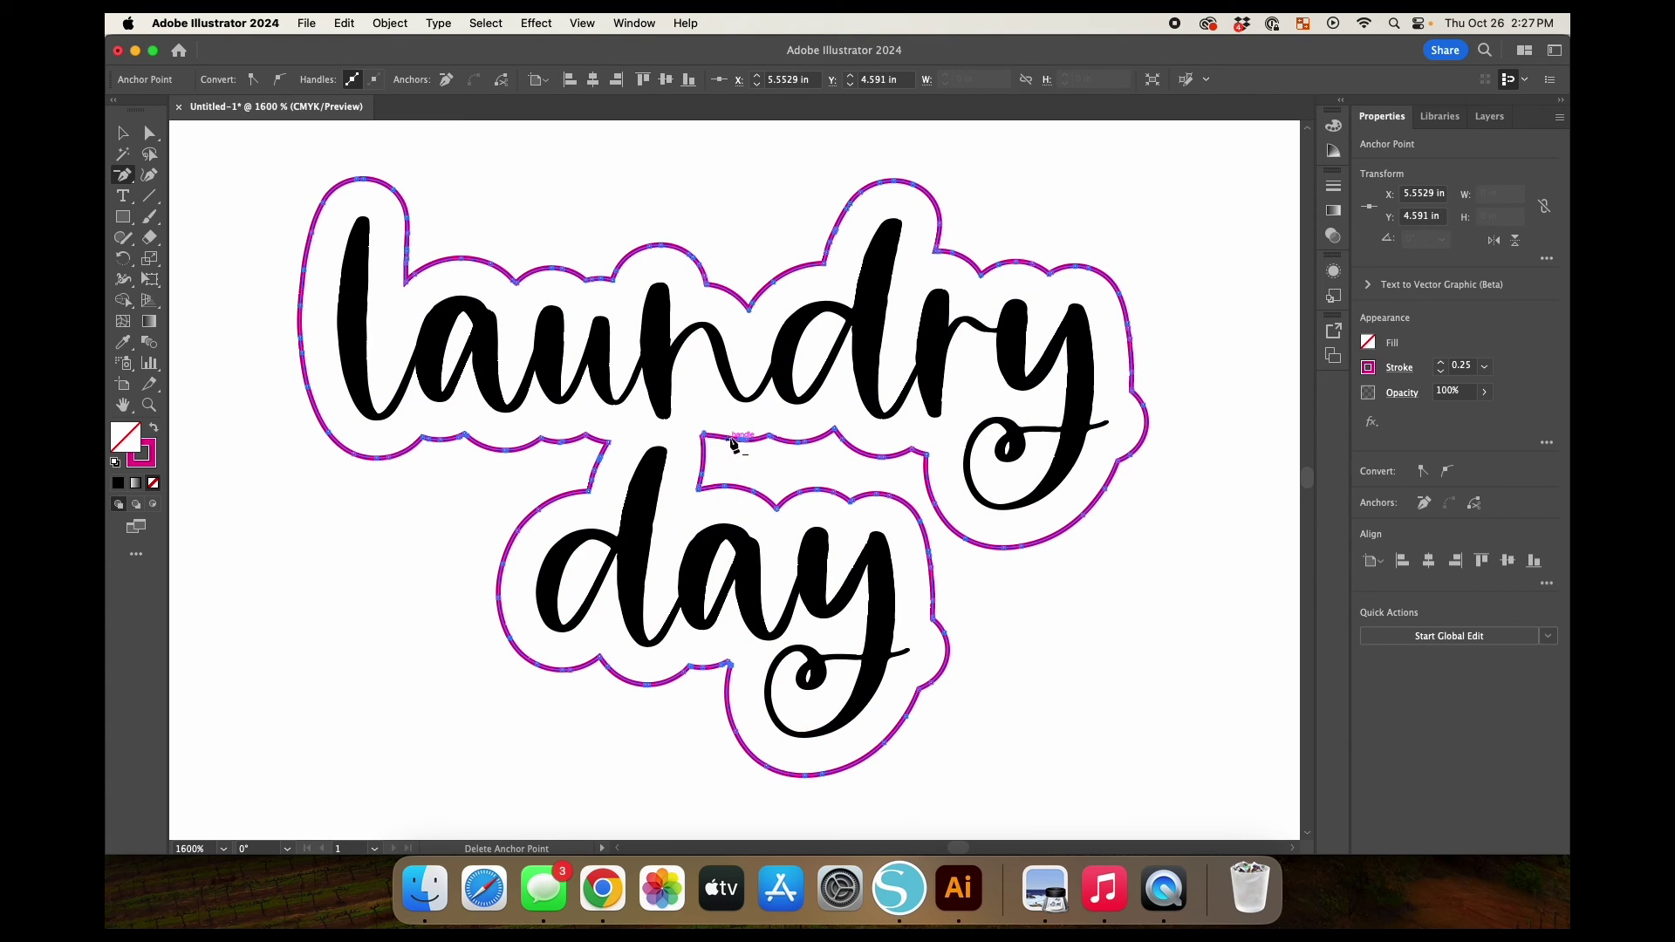
super+click(737, 440)
key(super+equal)
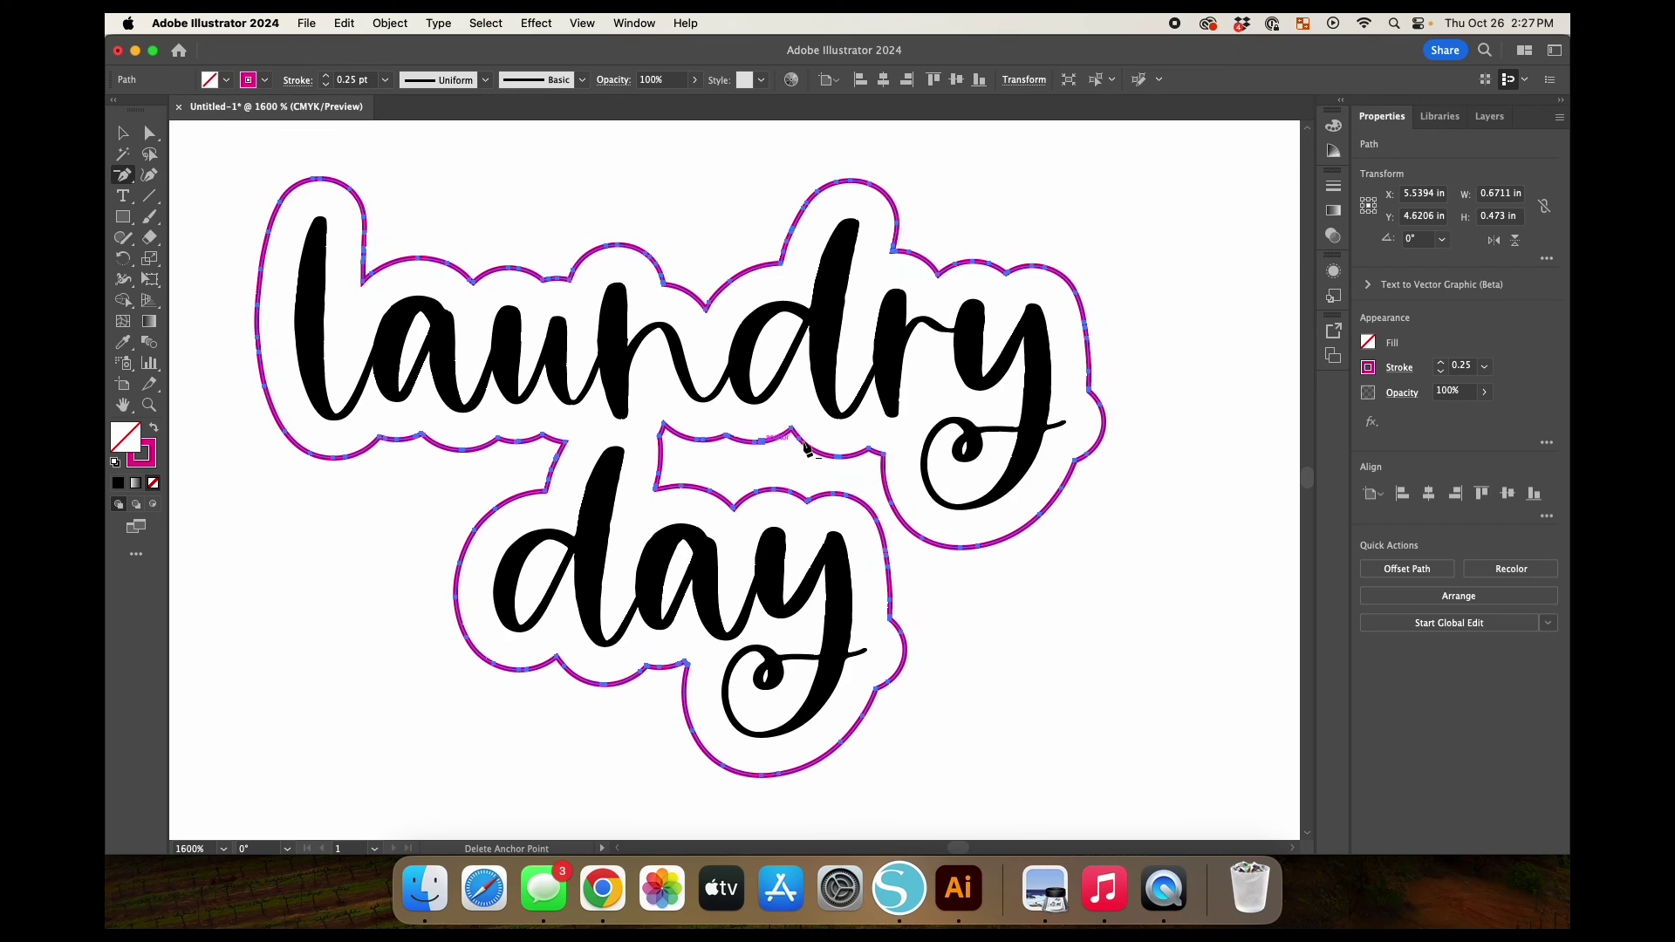
scroll(803, 447, right, 5)
scroll(804, 448, down, 2)
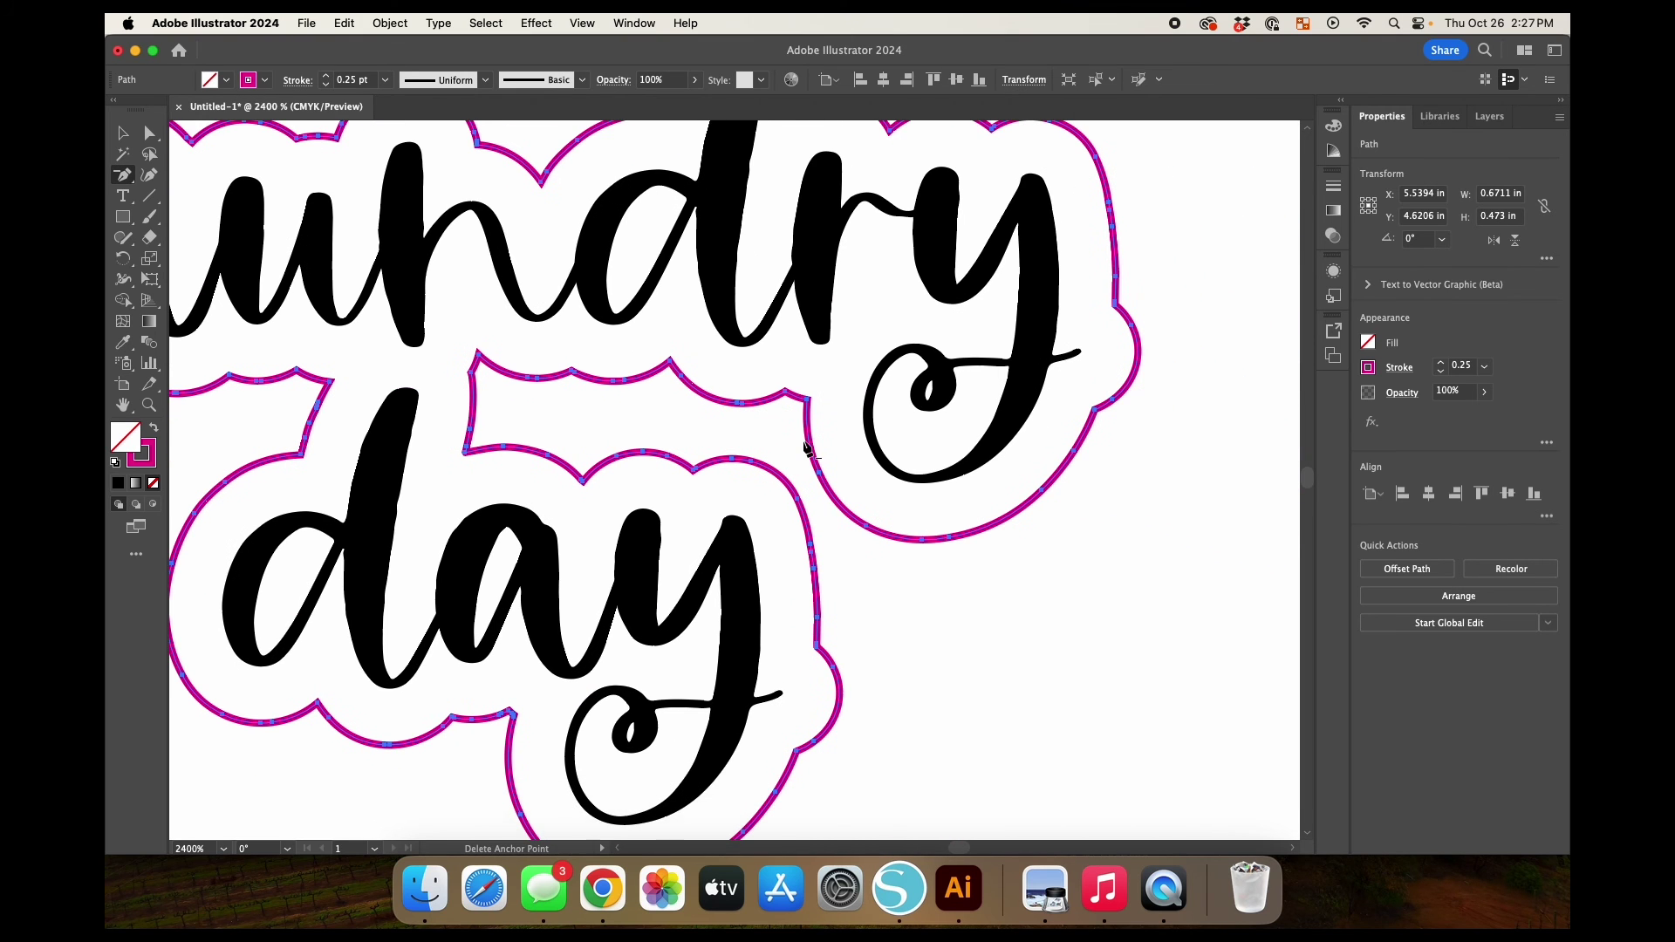
Delete the stray inner cut-line segment where the day and laundry outlines meet.
key(a)
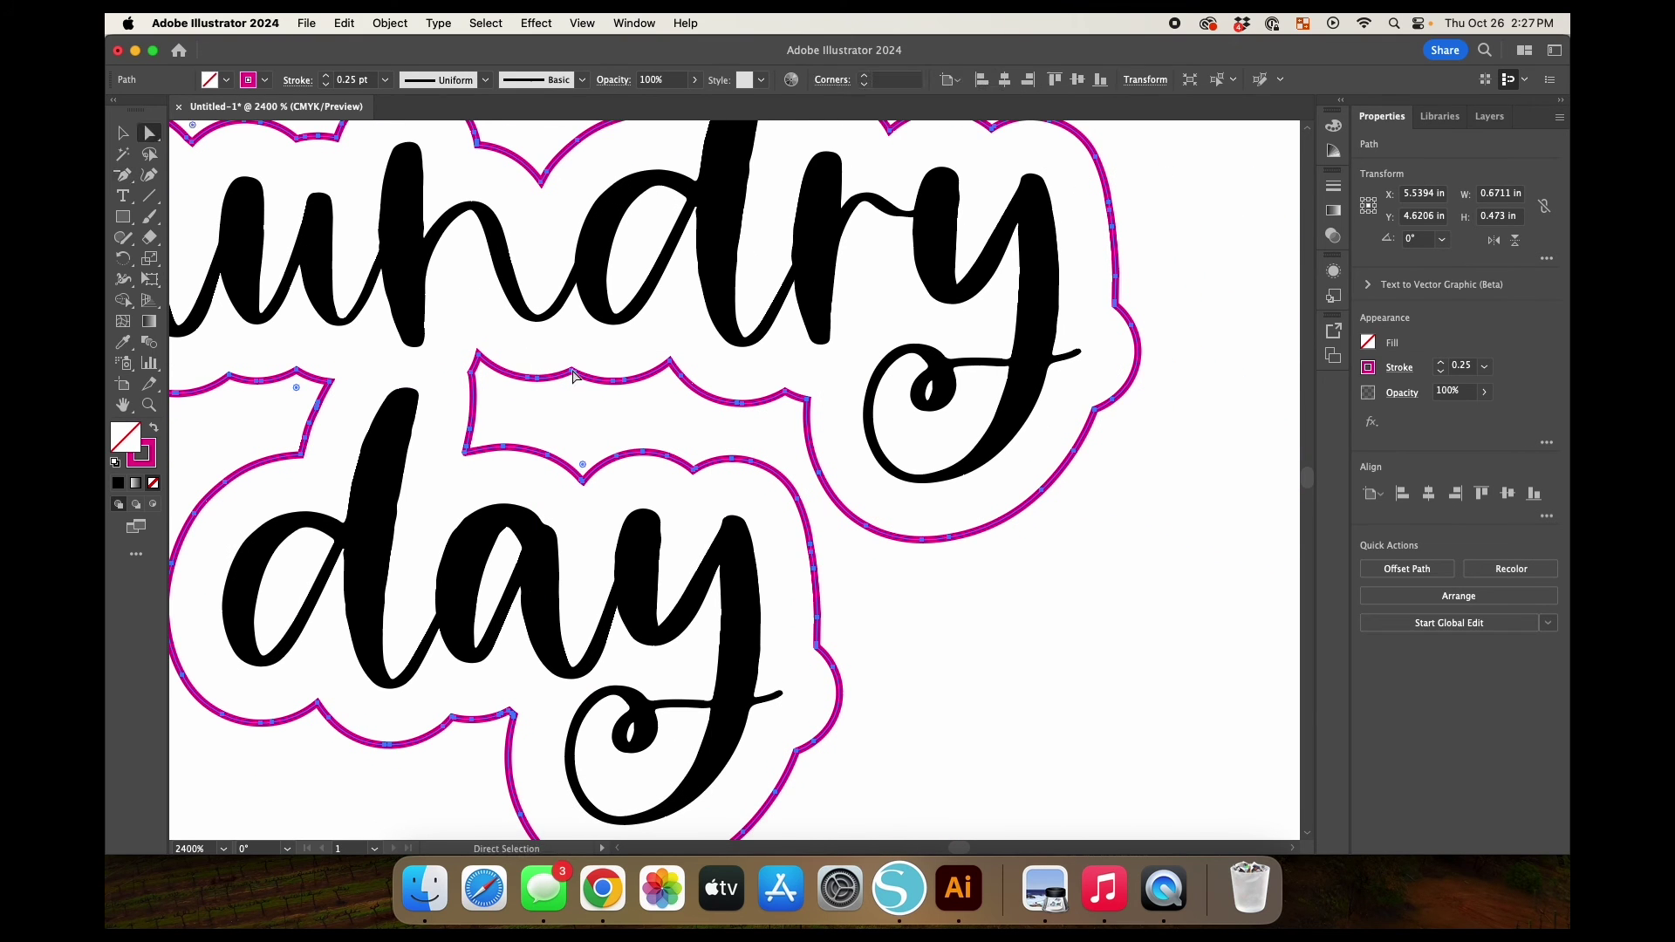
click(823, 477)
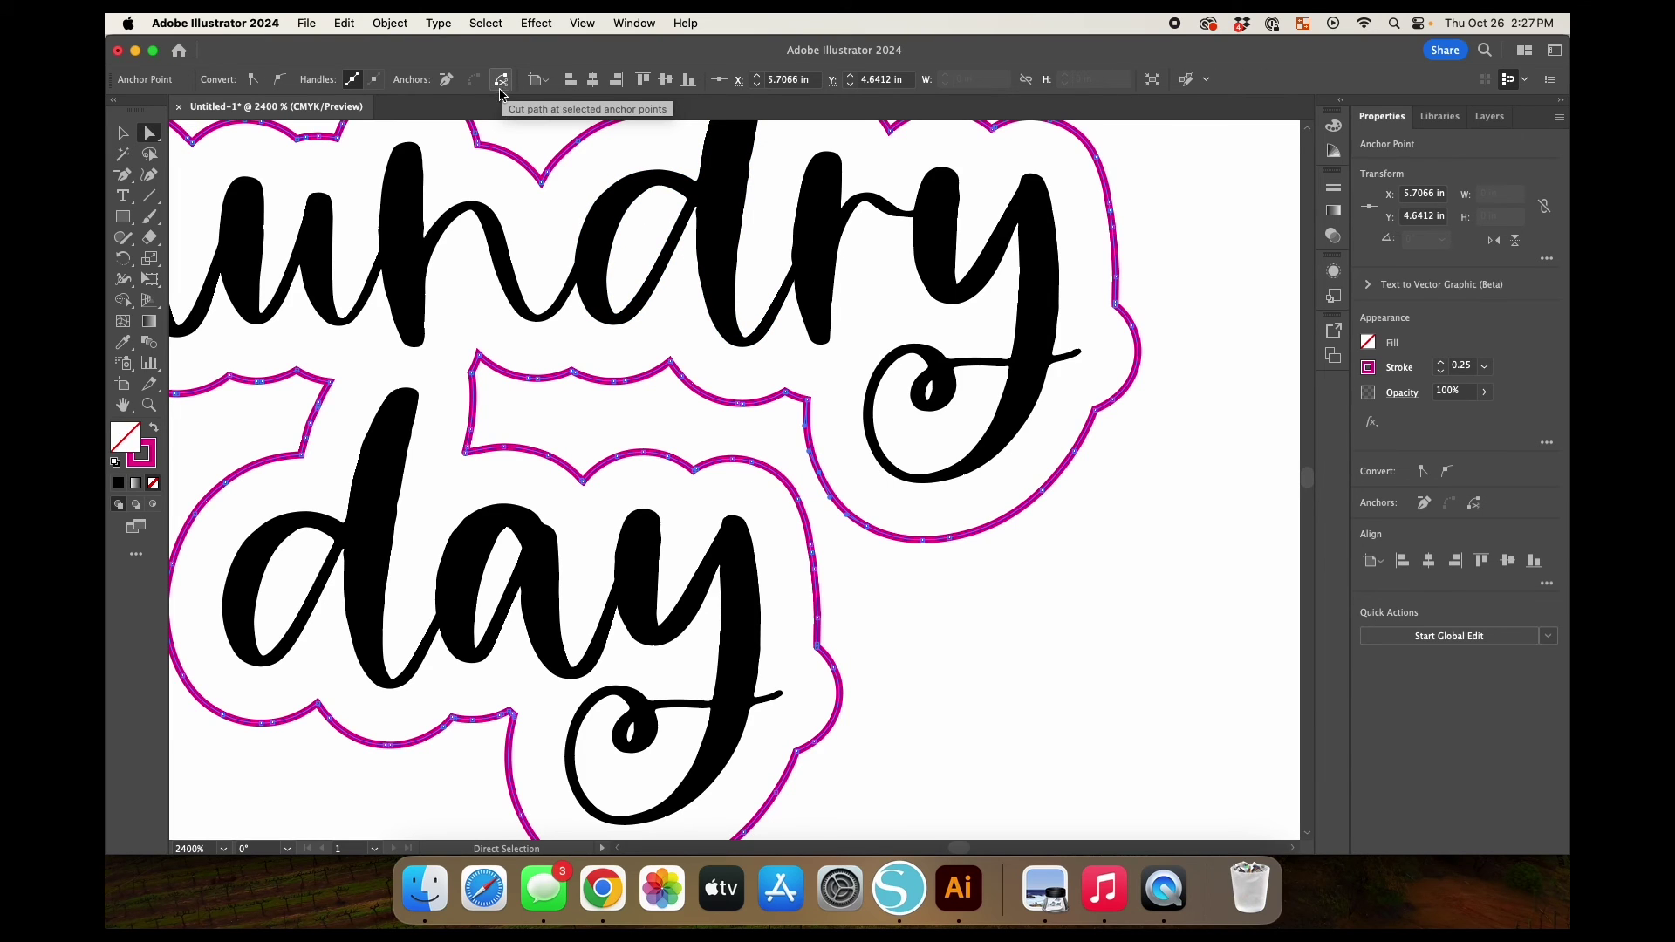
click(502, 82)
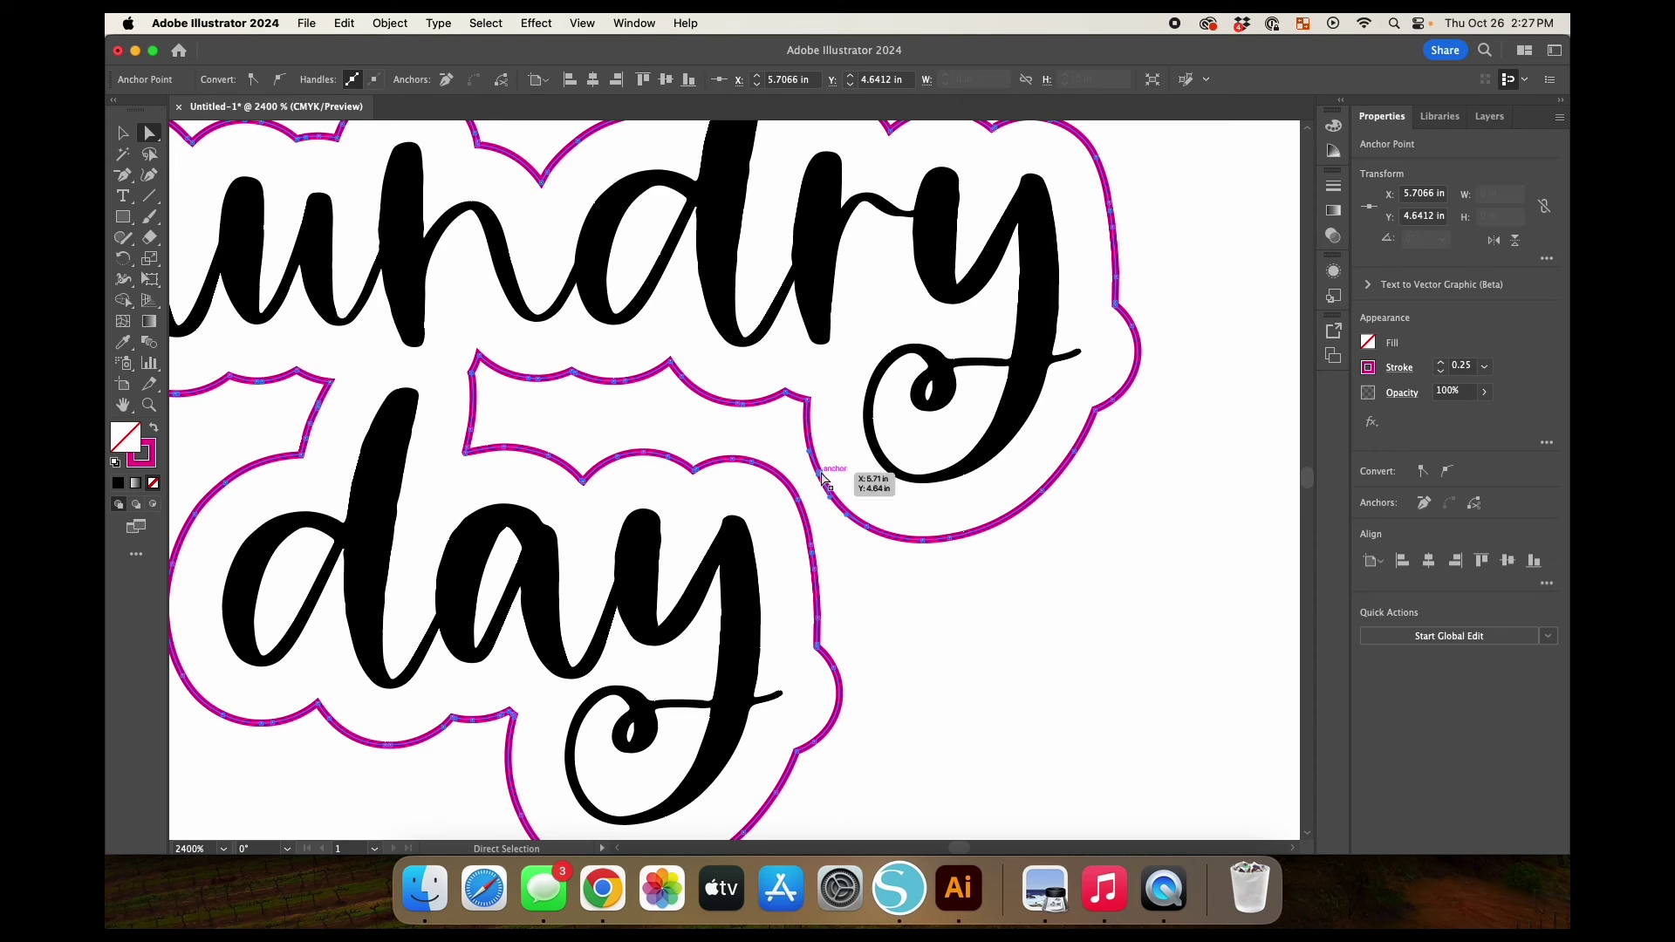
click(810, 502)
click(823, 506)
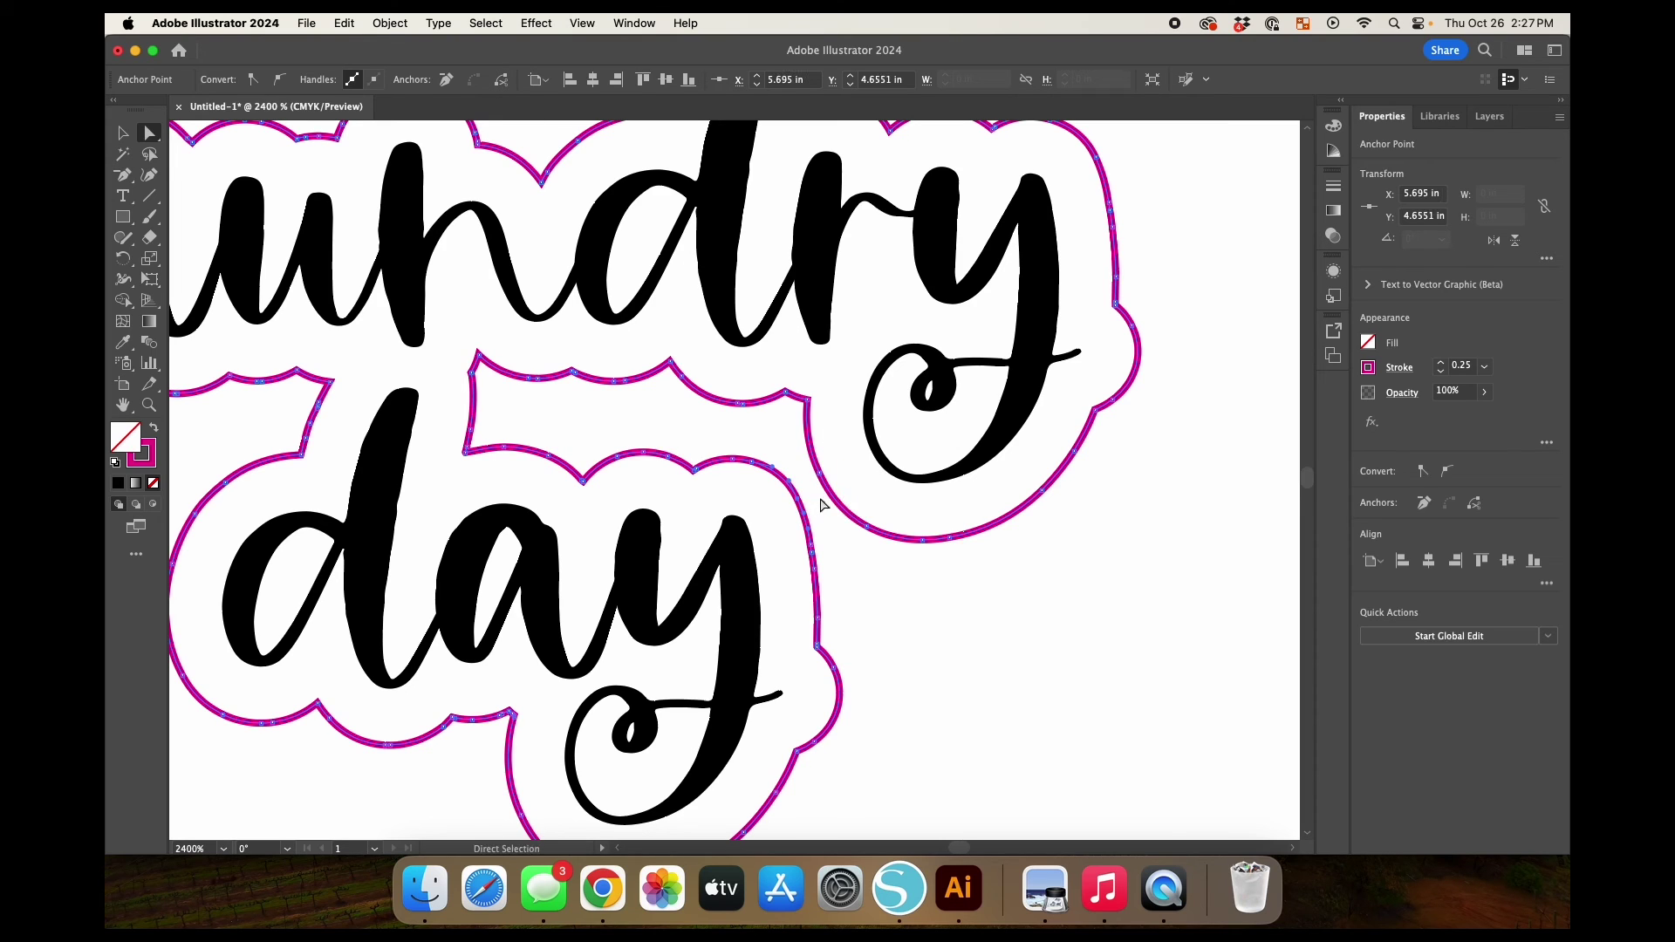
key(v)
click(761, 468)
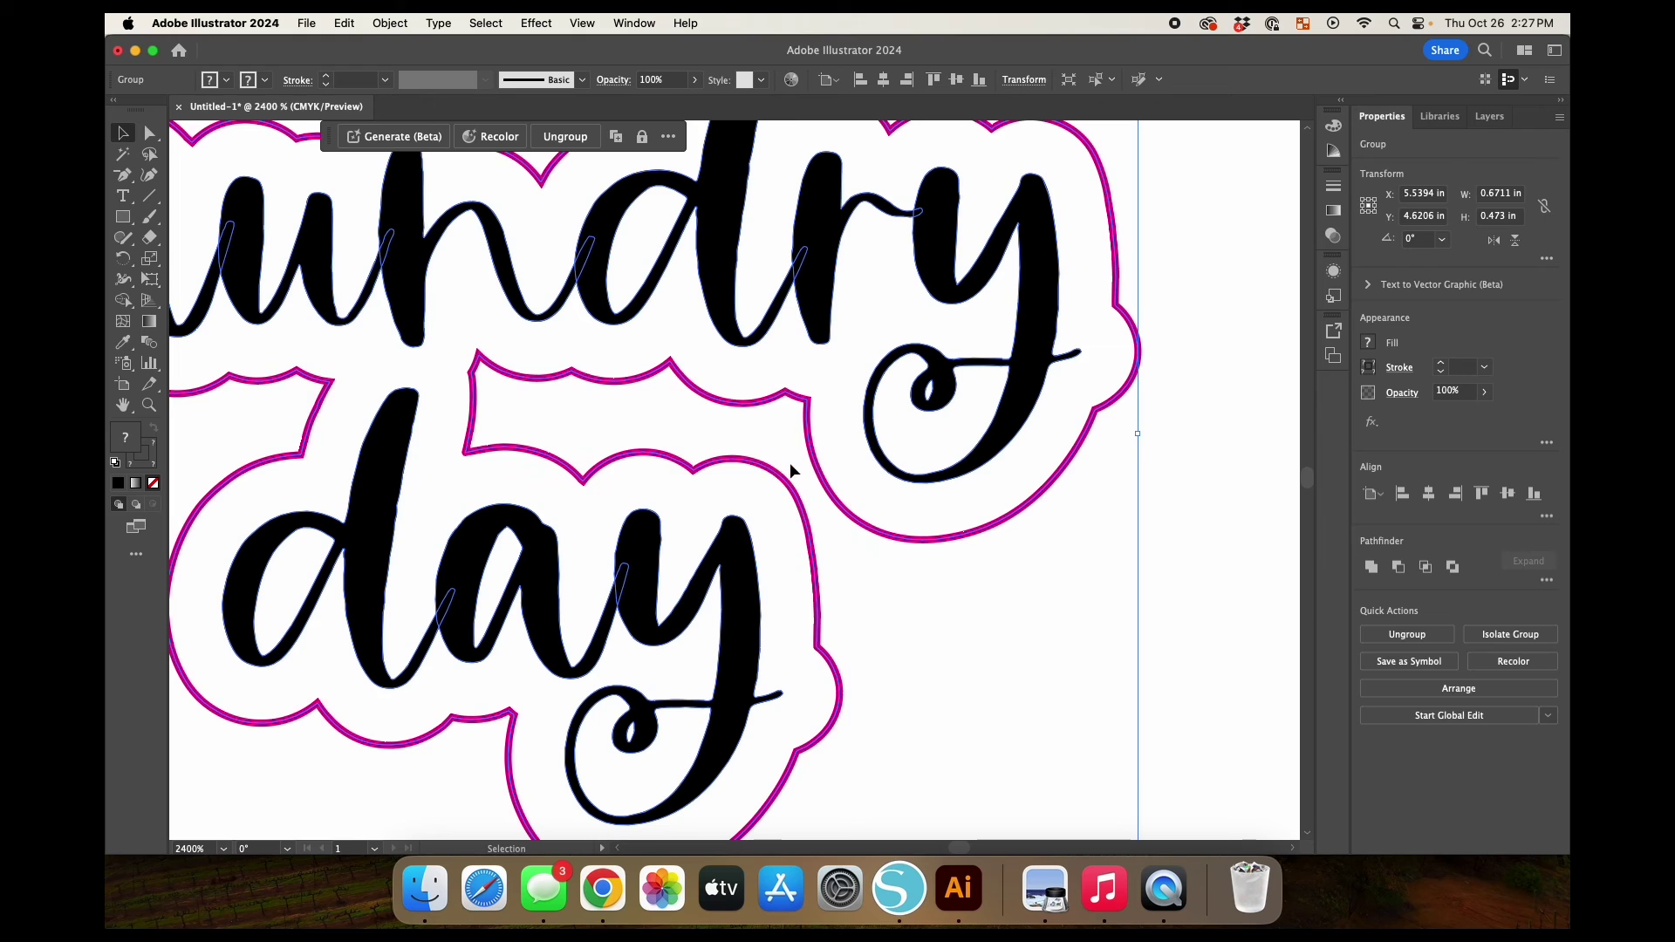
key(a)
click(796, 478)
key(Delete)
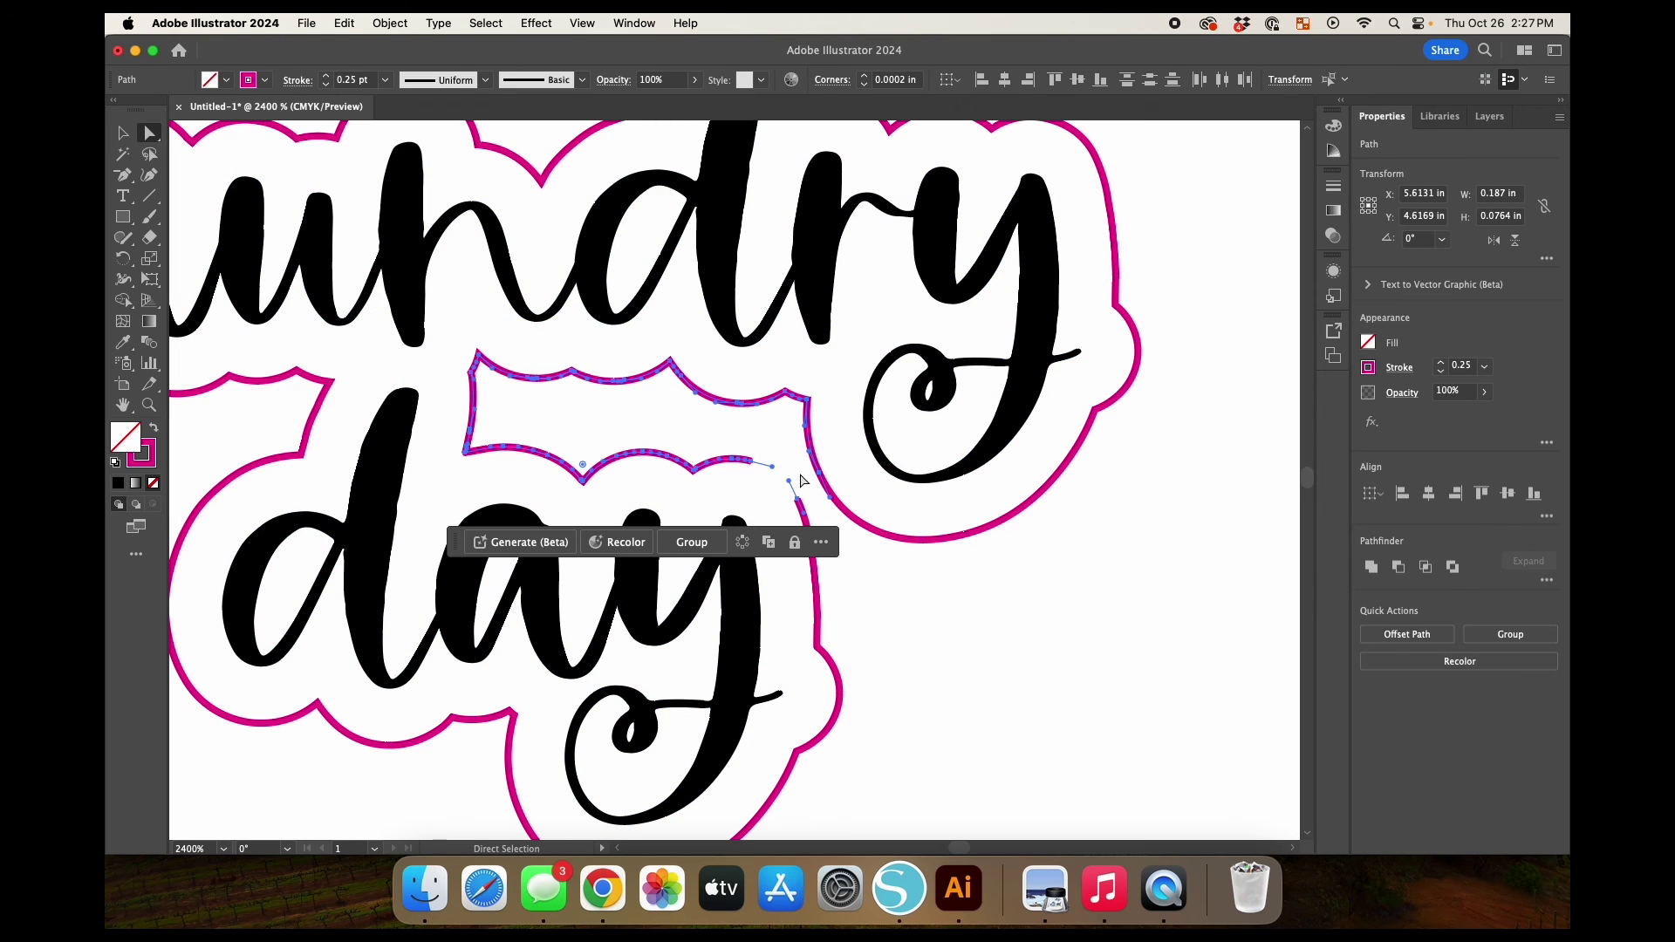
key(Delete)
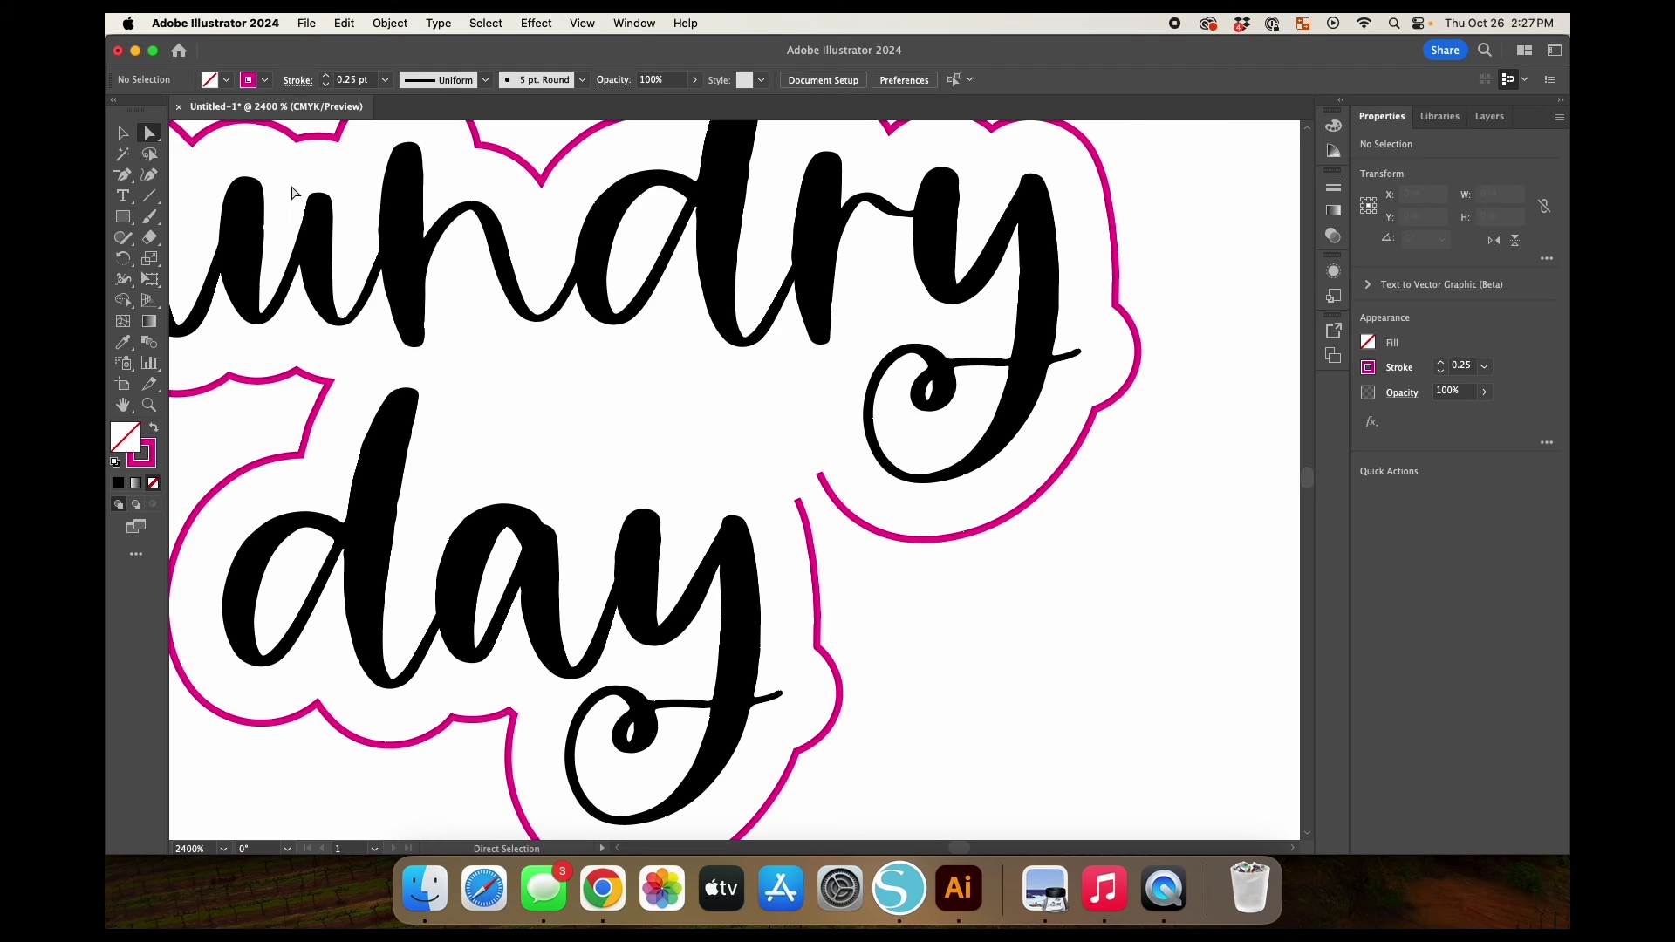
Join the two open endpoints of the day outline into one closed cut line, then zoom out.
click(802, 506)
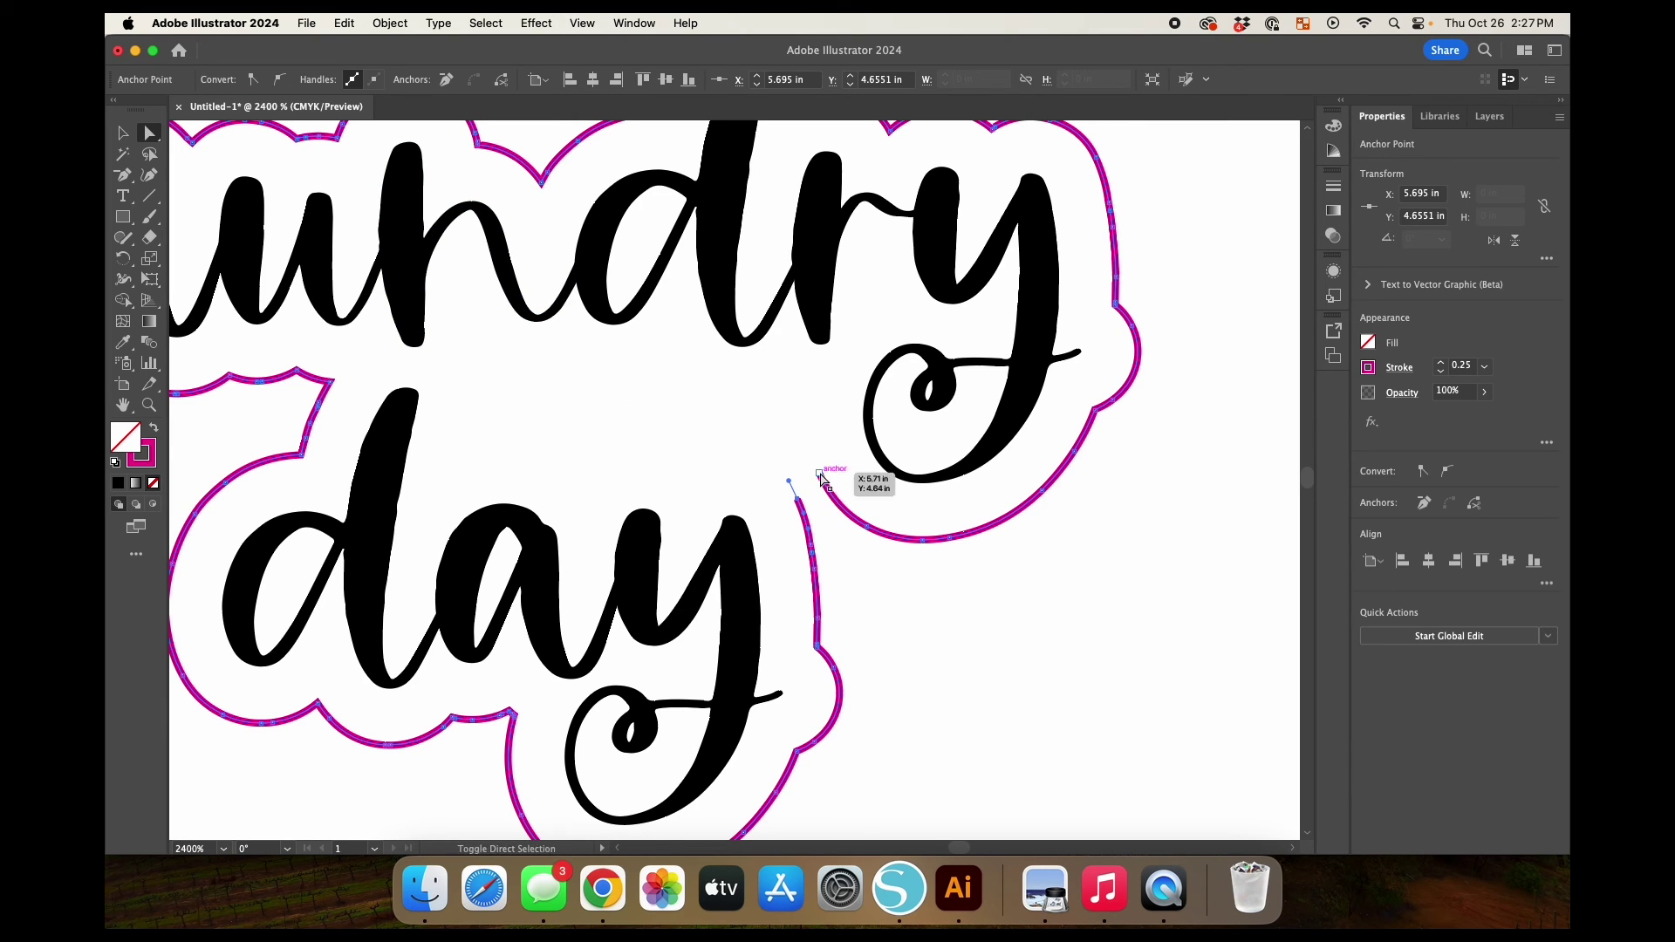
shift+click(822, 476)
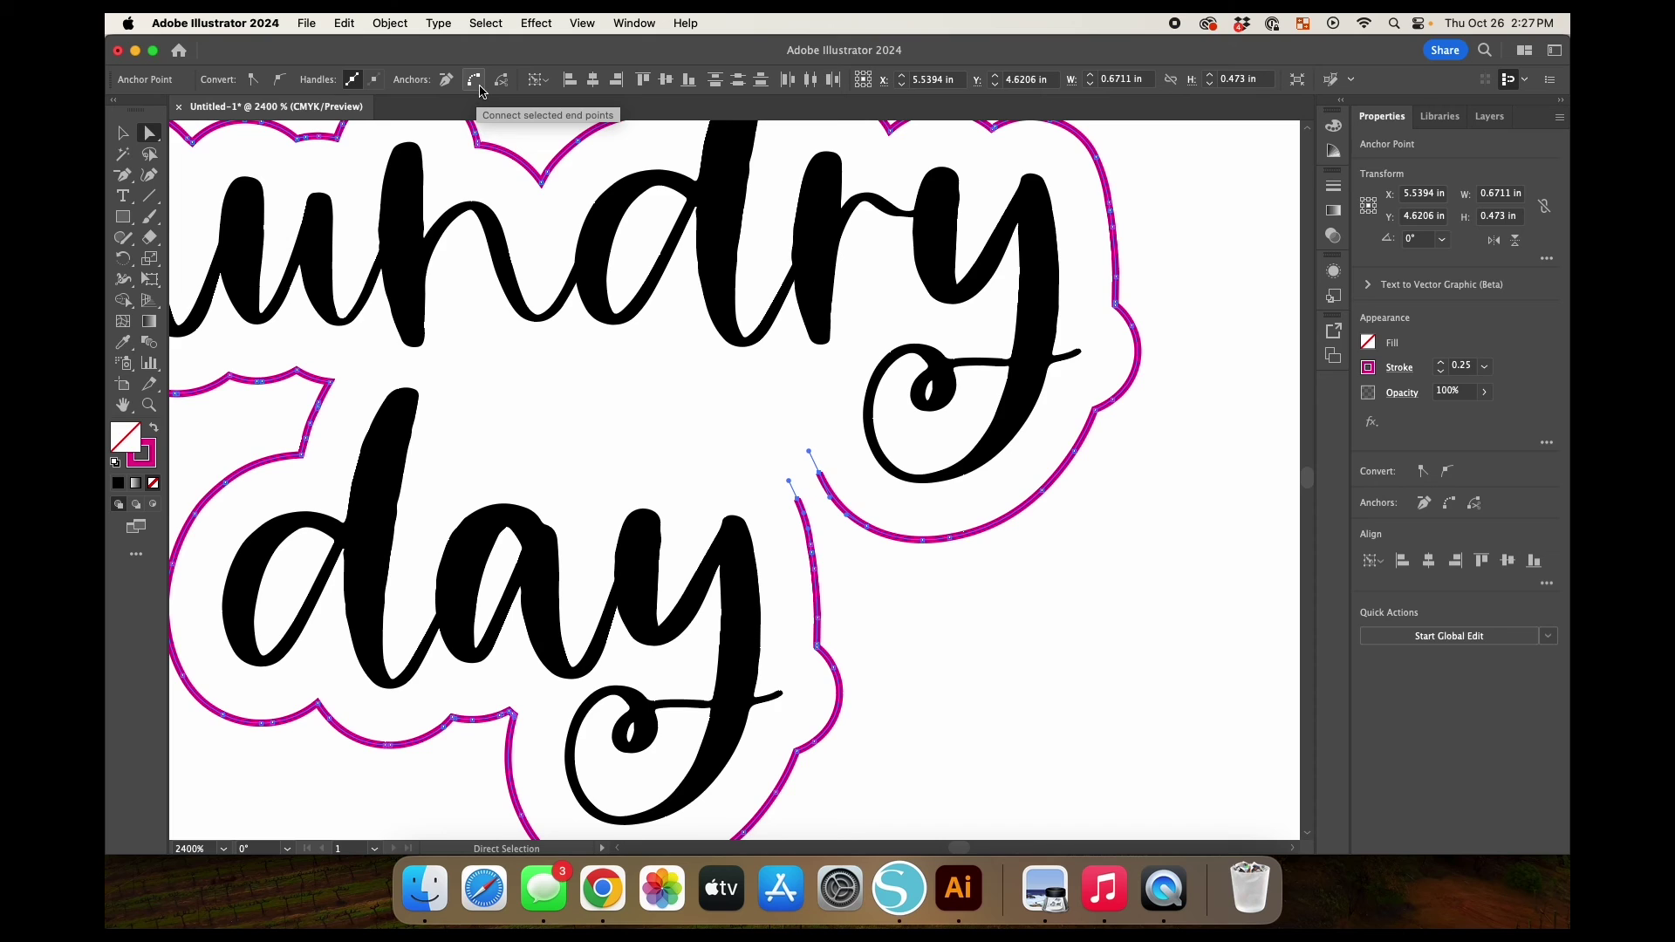
click(472, 84)
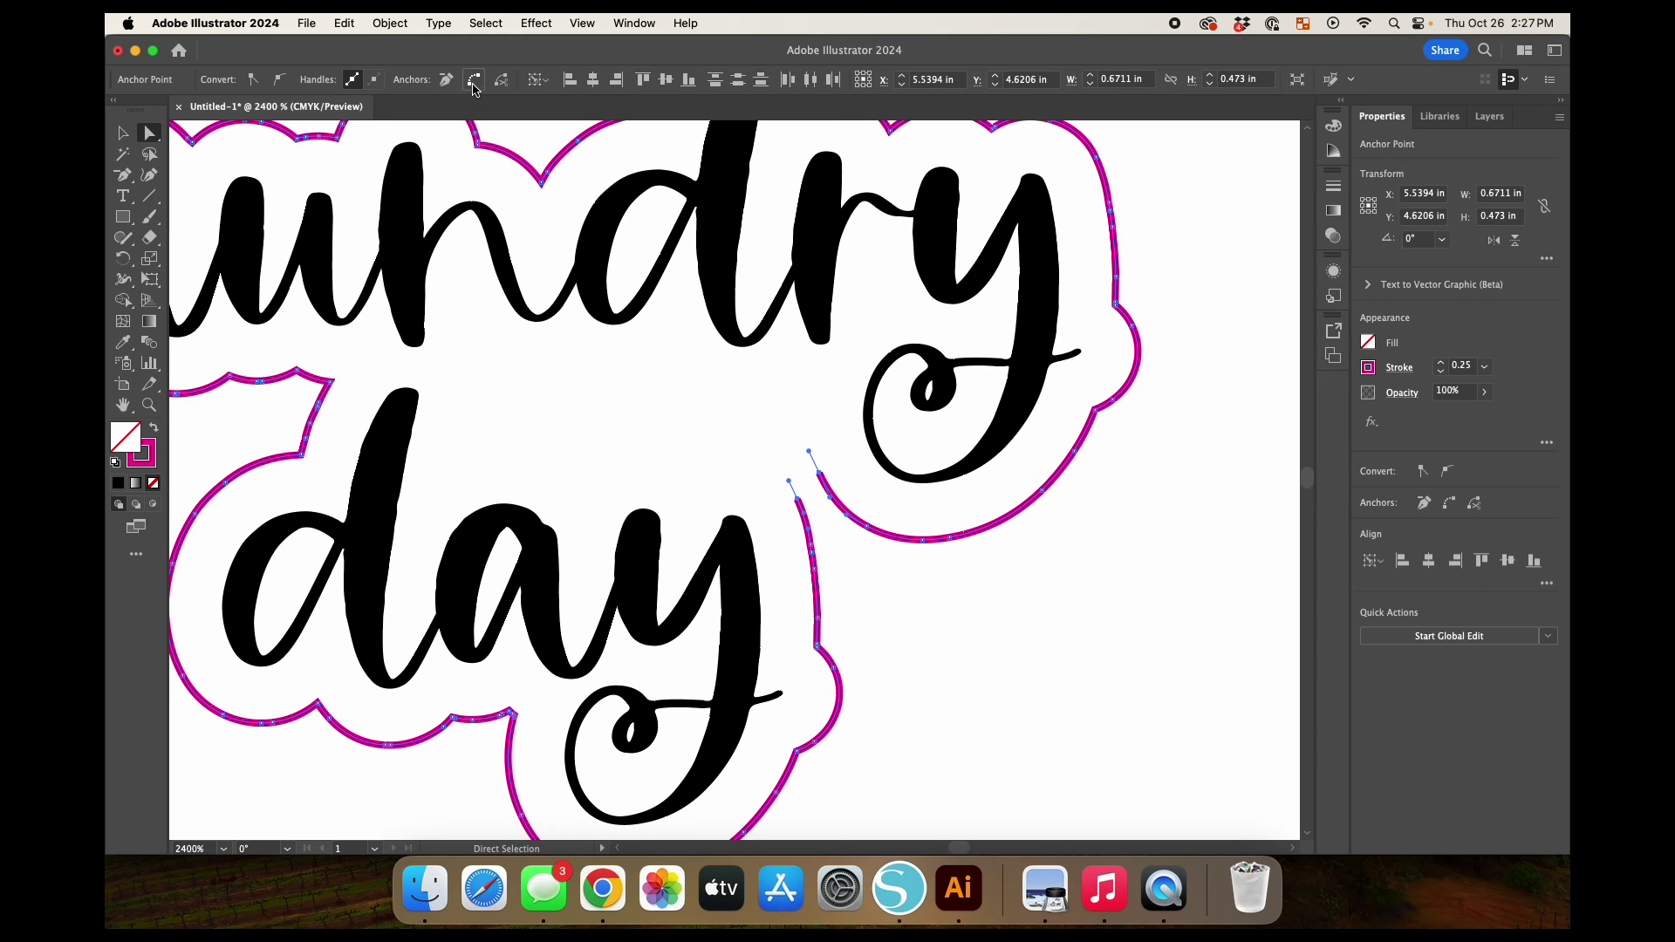
click(794, 427)
key(super+minus)
key(super+minus)
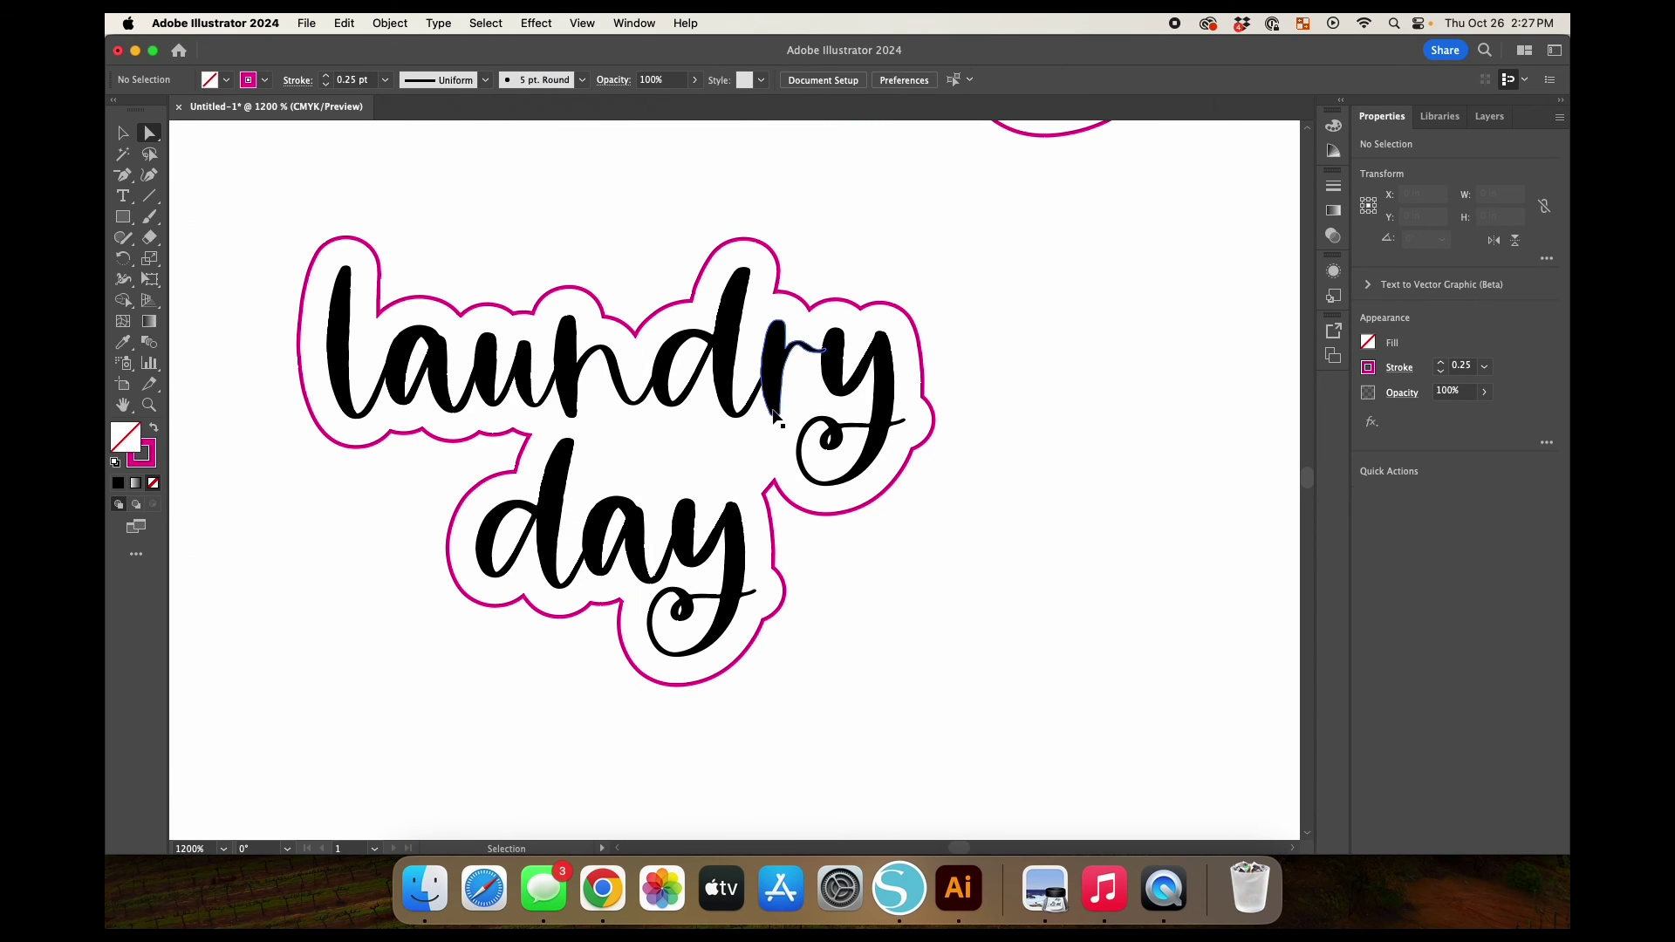
View the whole artboard with the Cut and Print layers listed, and select the green frame.
key(super+minus)
key(super+minus)
key(super+minus)
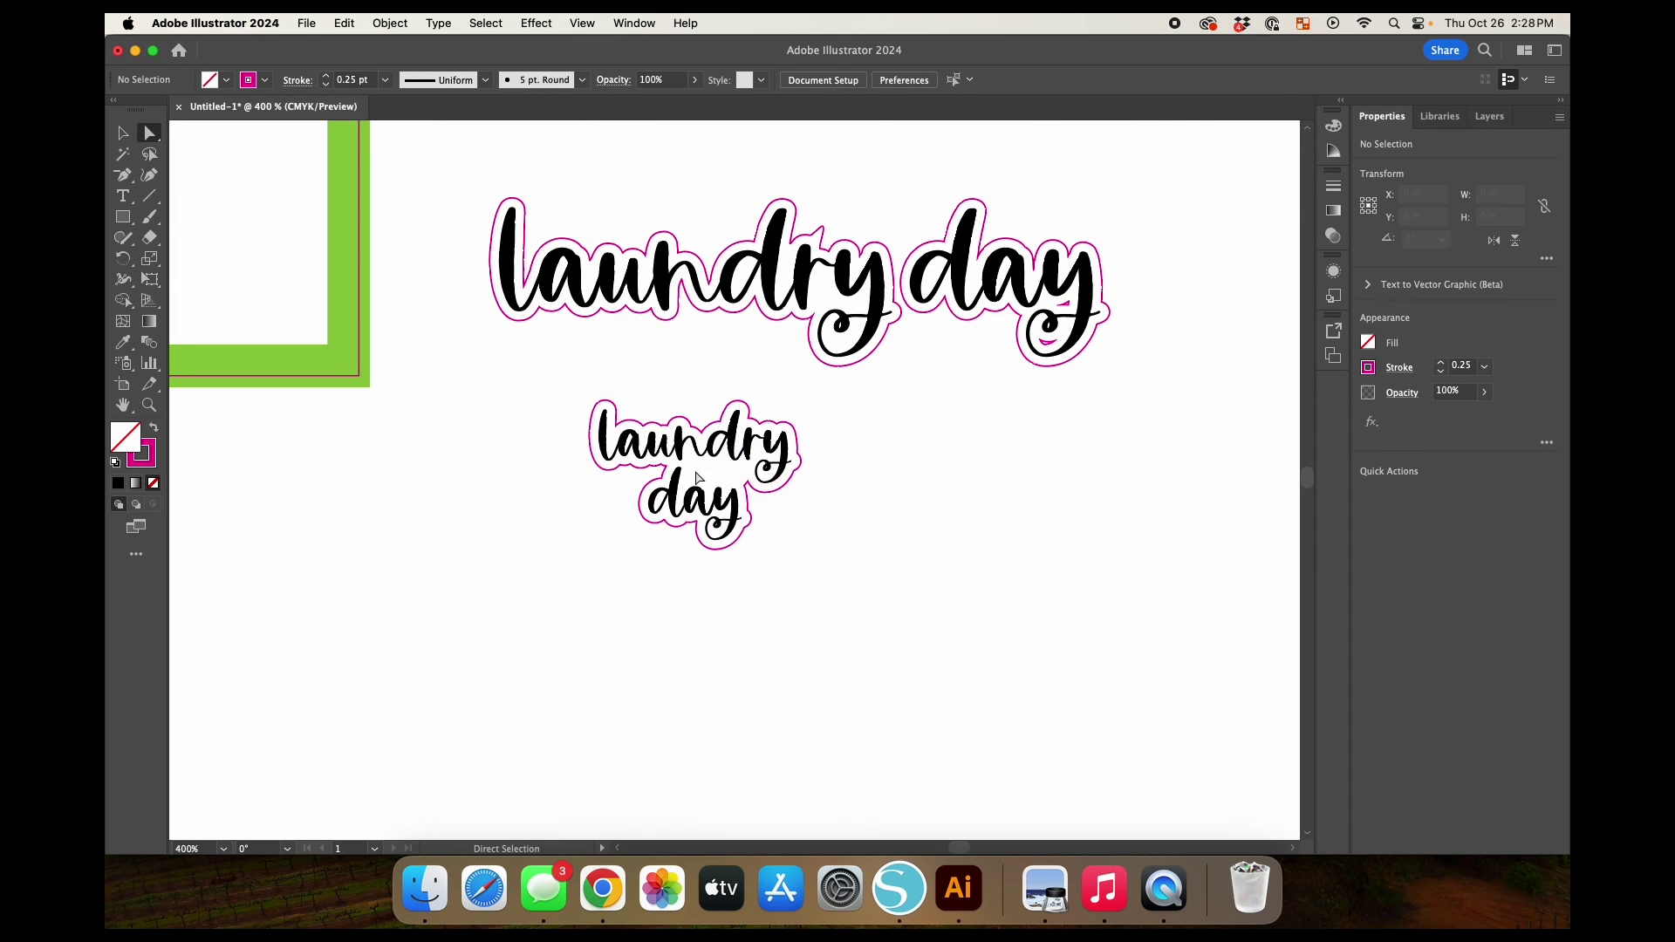
key(super+minus)
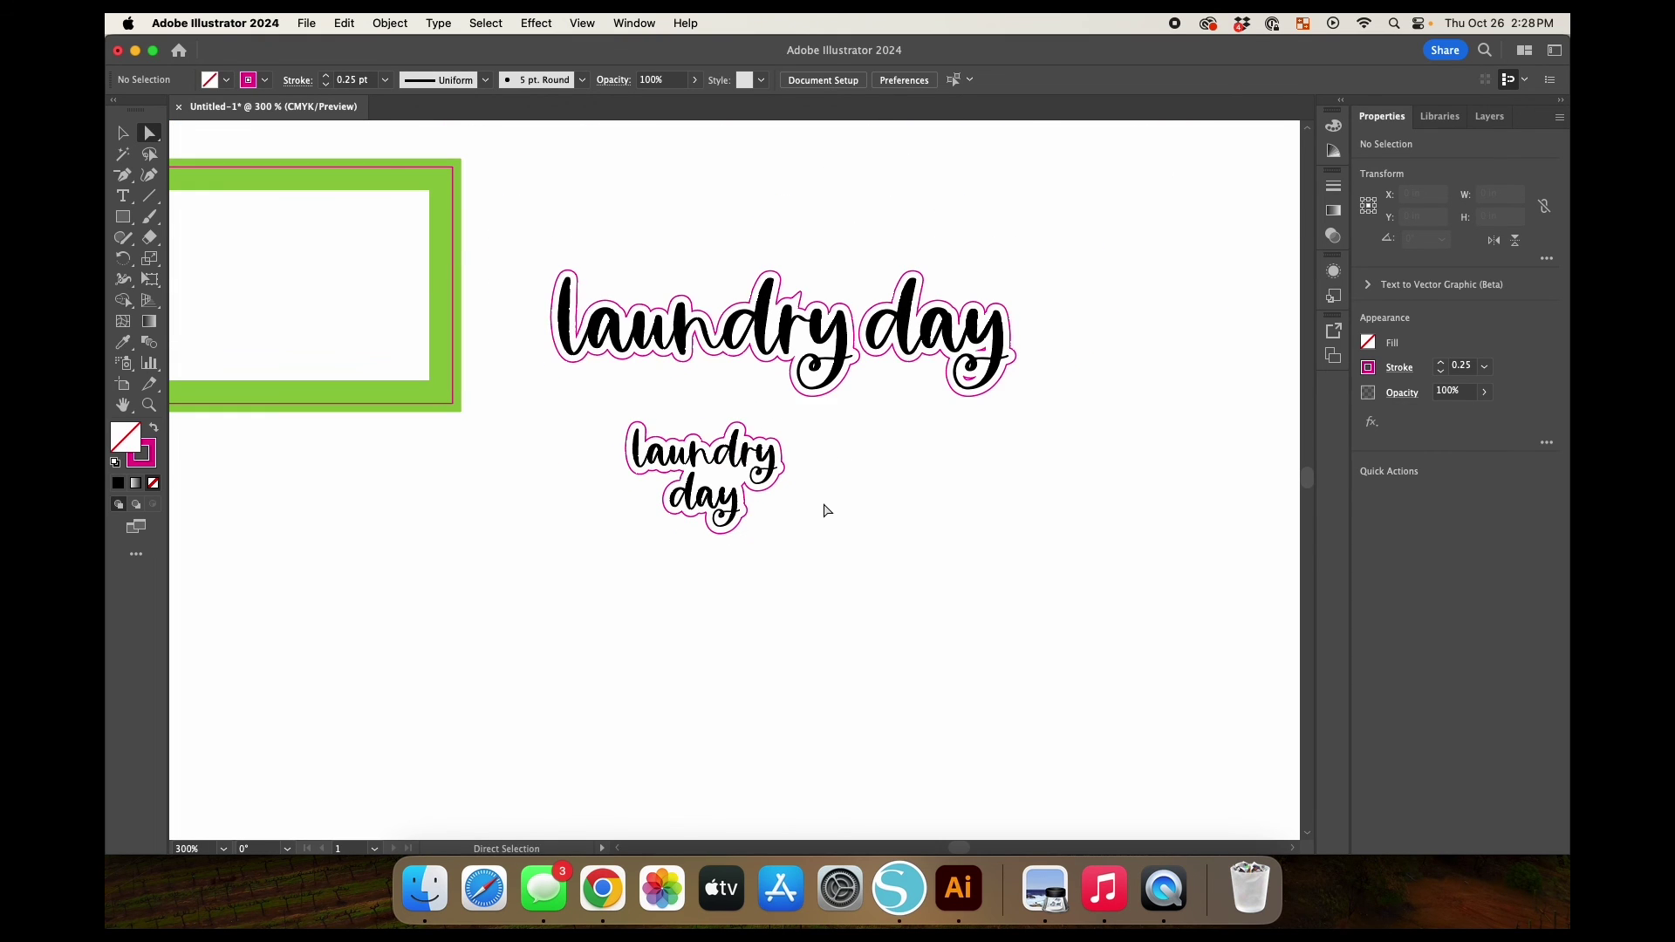
scroll(827, 511, up, 2)
scroll(827, 510, right, 2)
click(1490, 116)
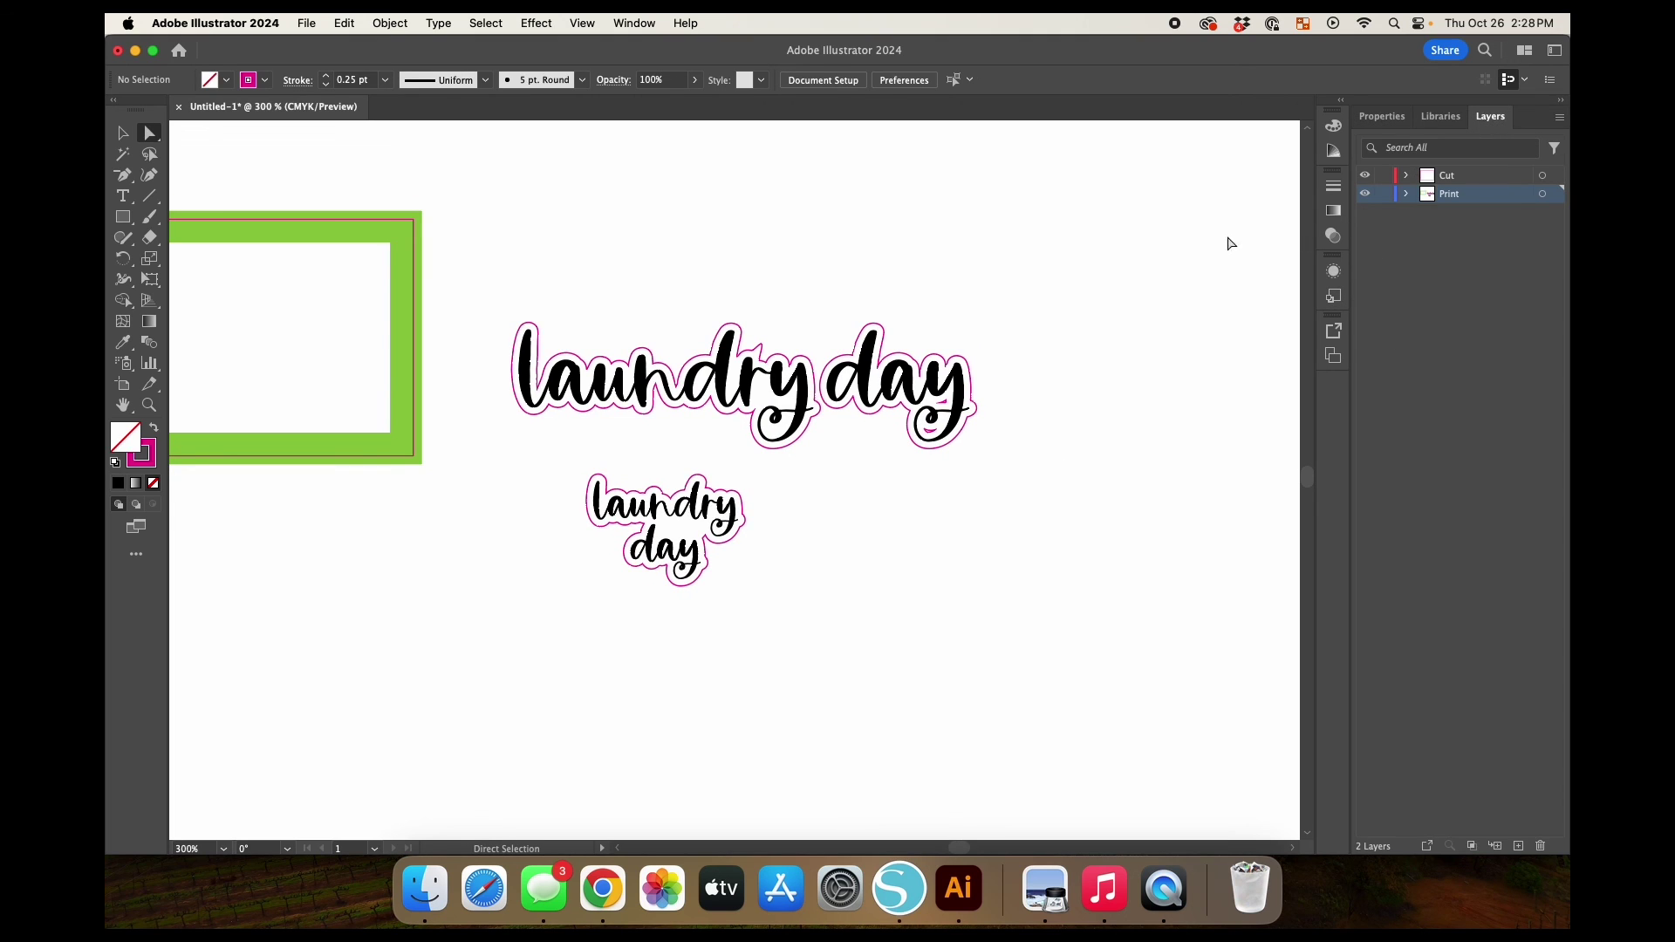
key(super+minus)
scroll(608, 242, left, 1)
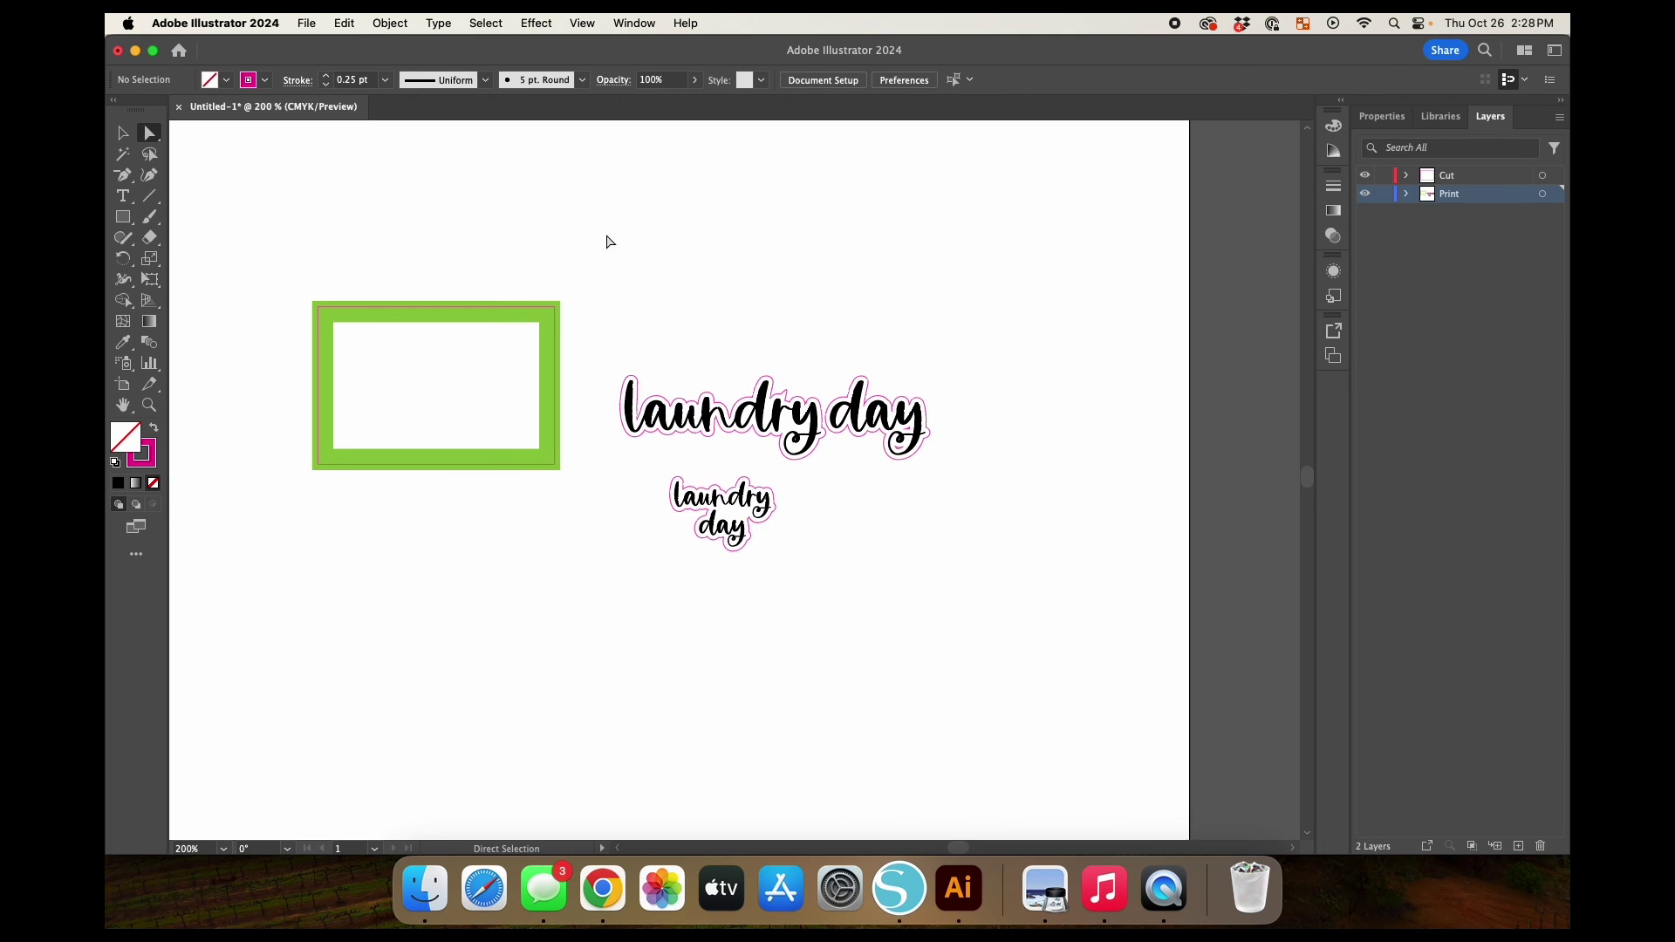
key(v)
drag(212, 183, 1011, 579)
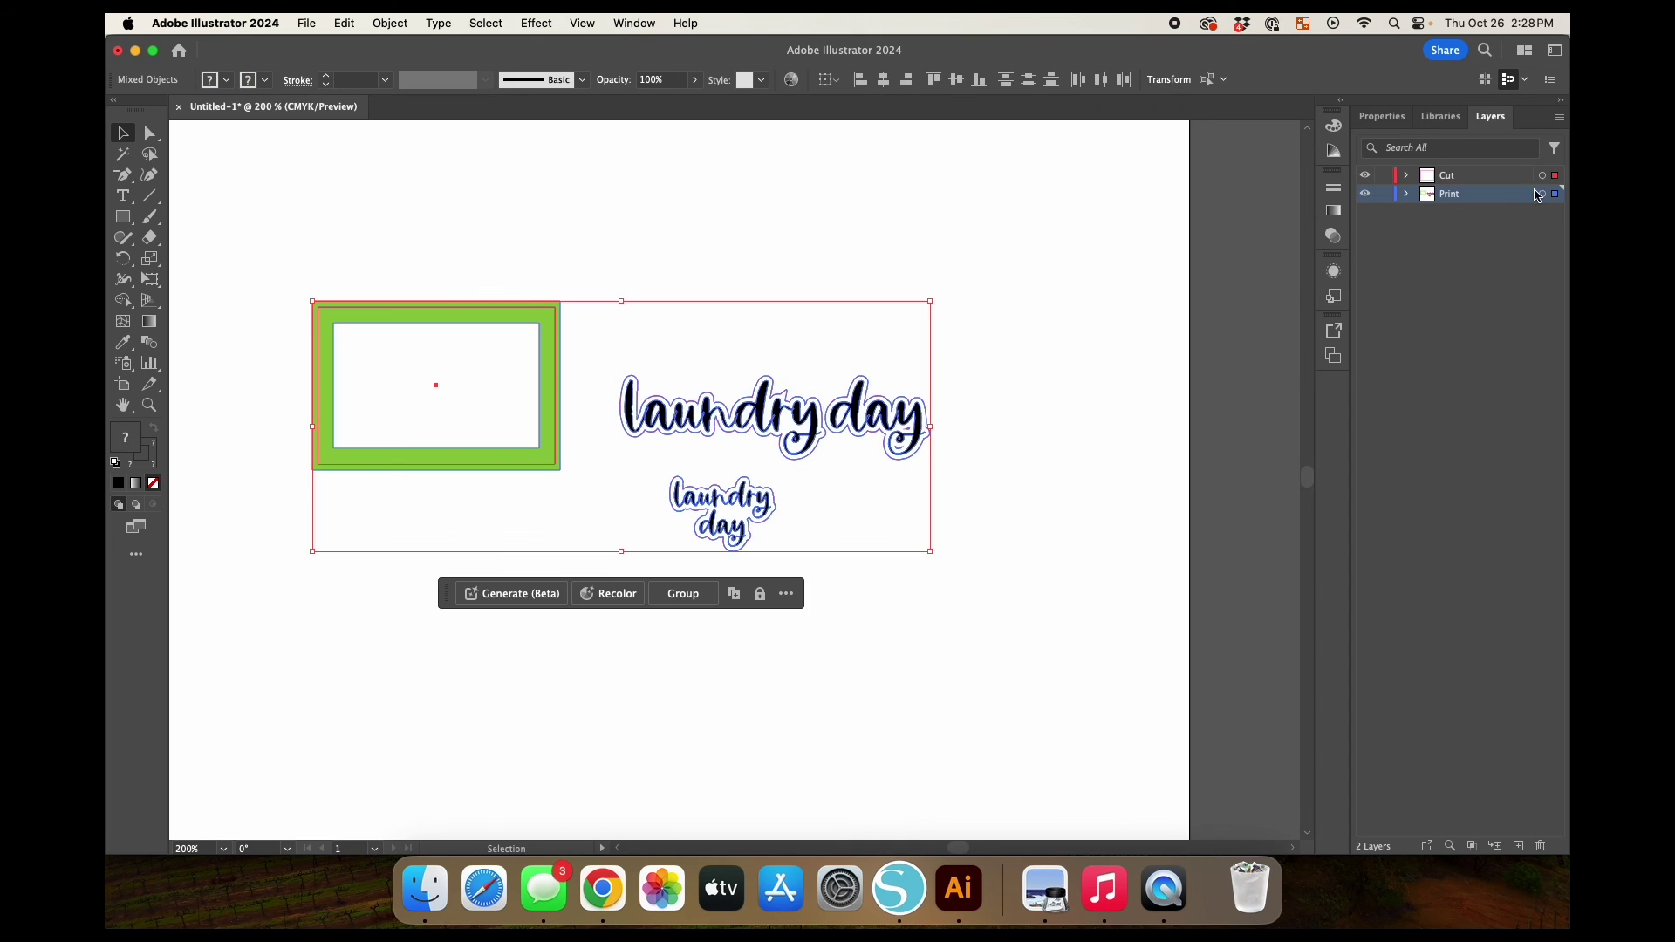
click(991, 294)
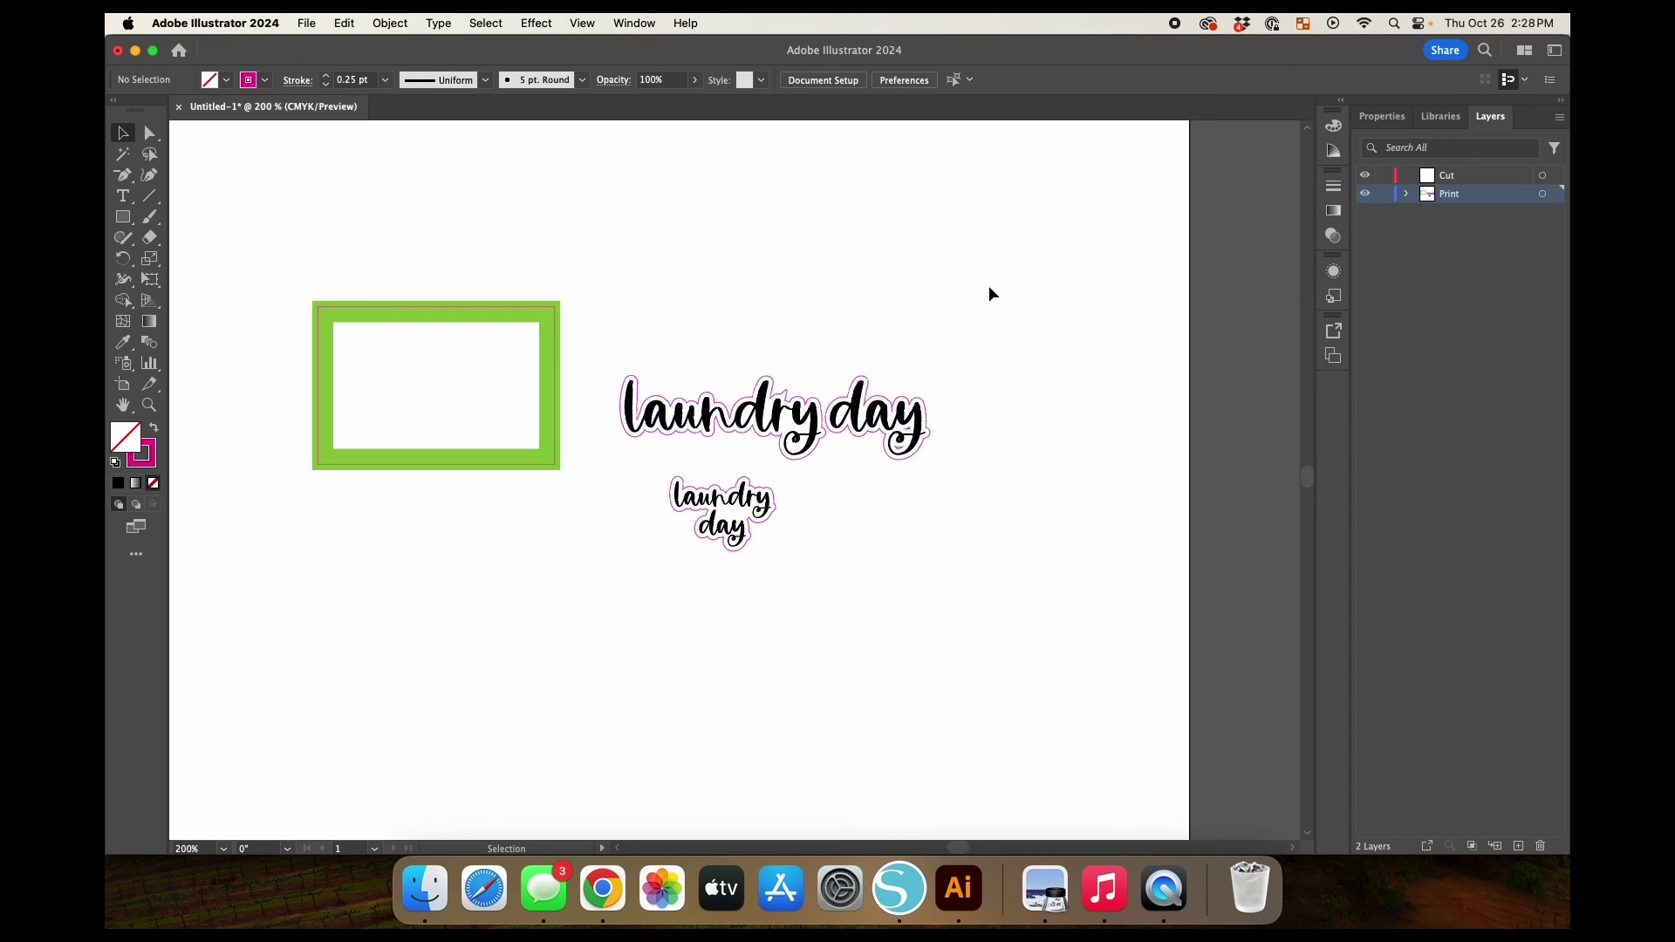
click(555, 349)
Select everything with the same magenta stroke and move it from Print to the Cut layer.
click(486, 22)
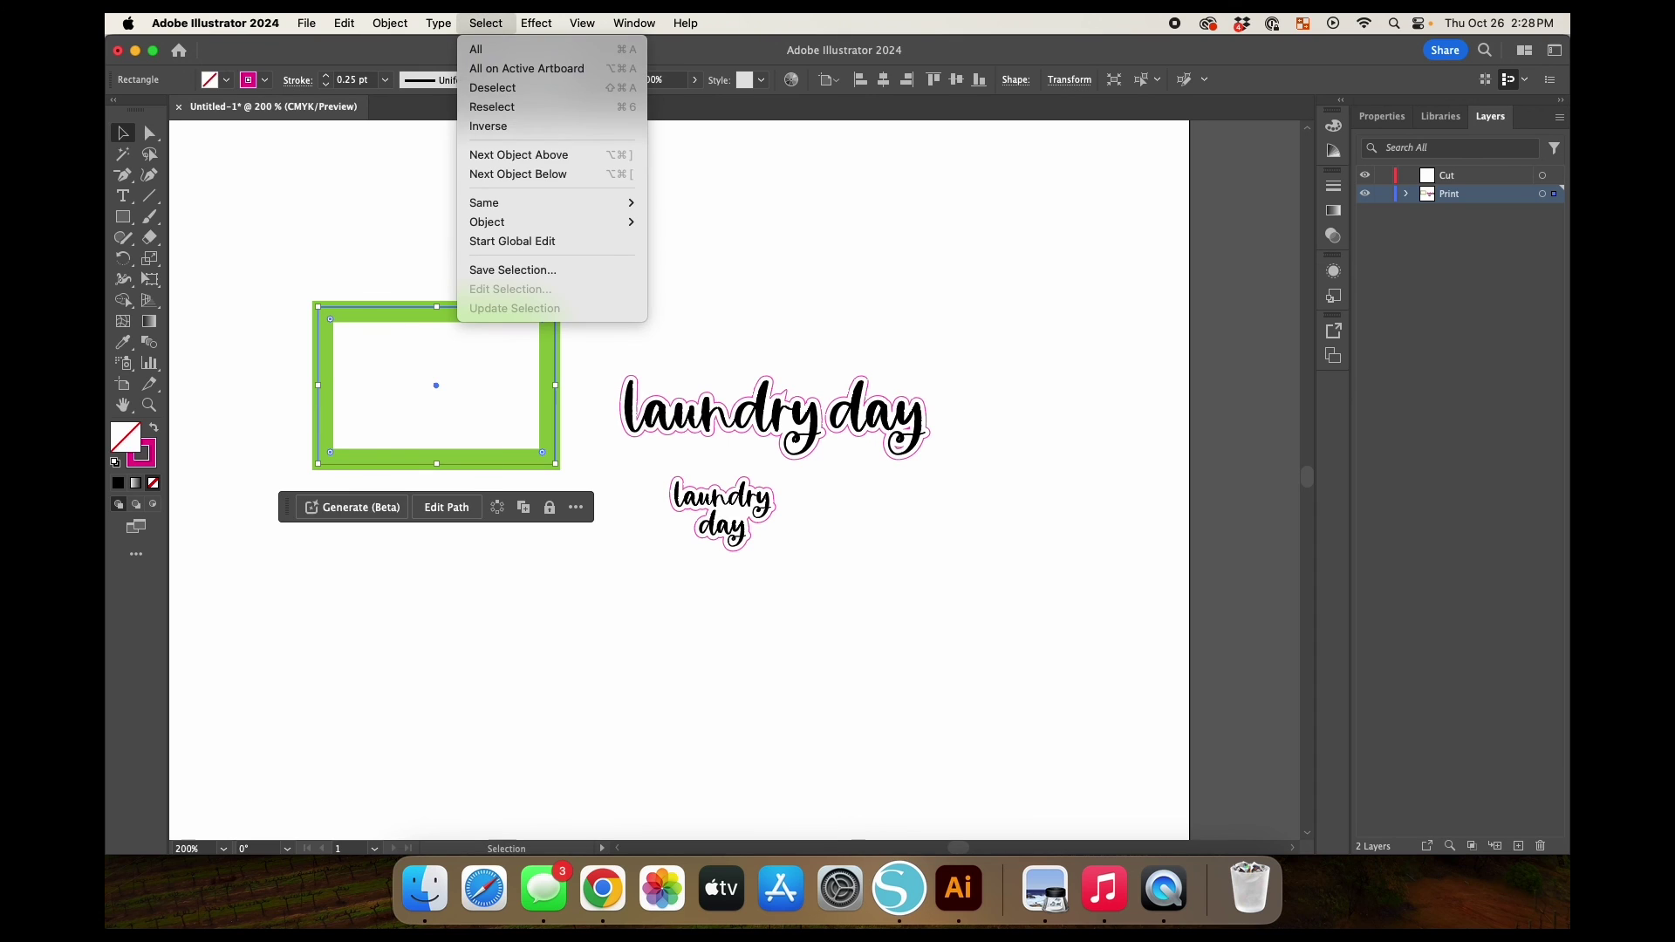
click(759, 334)
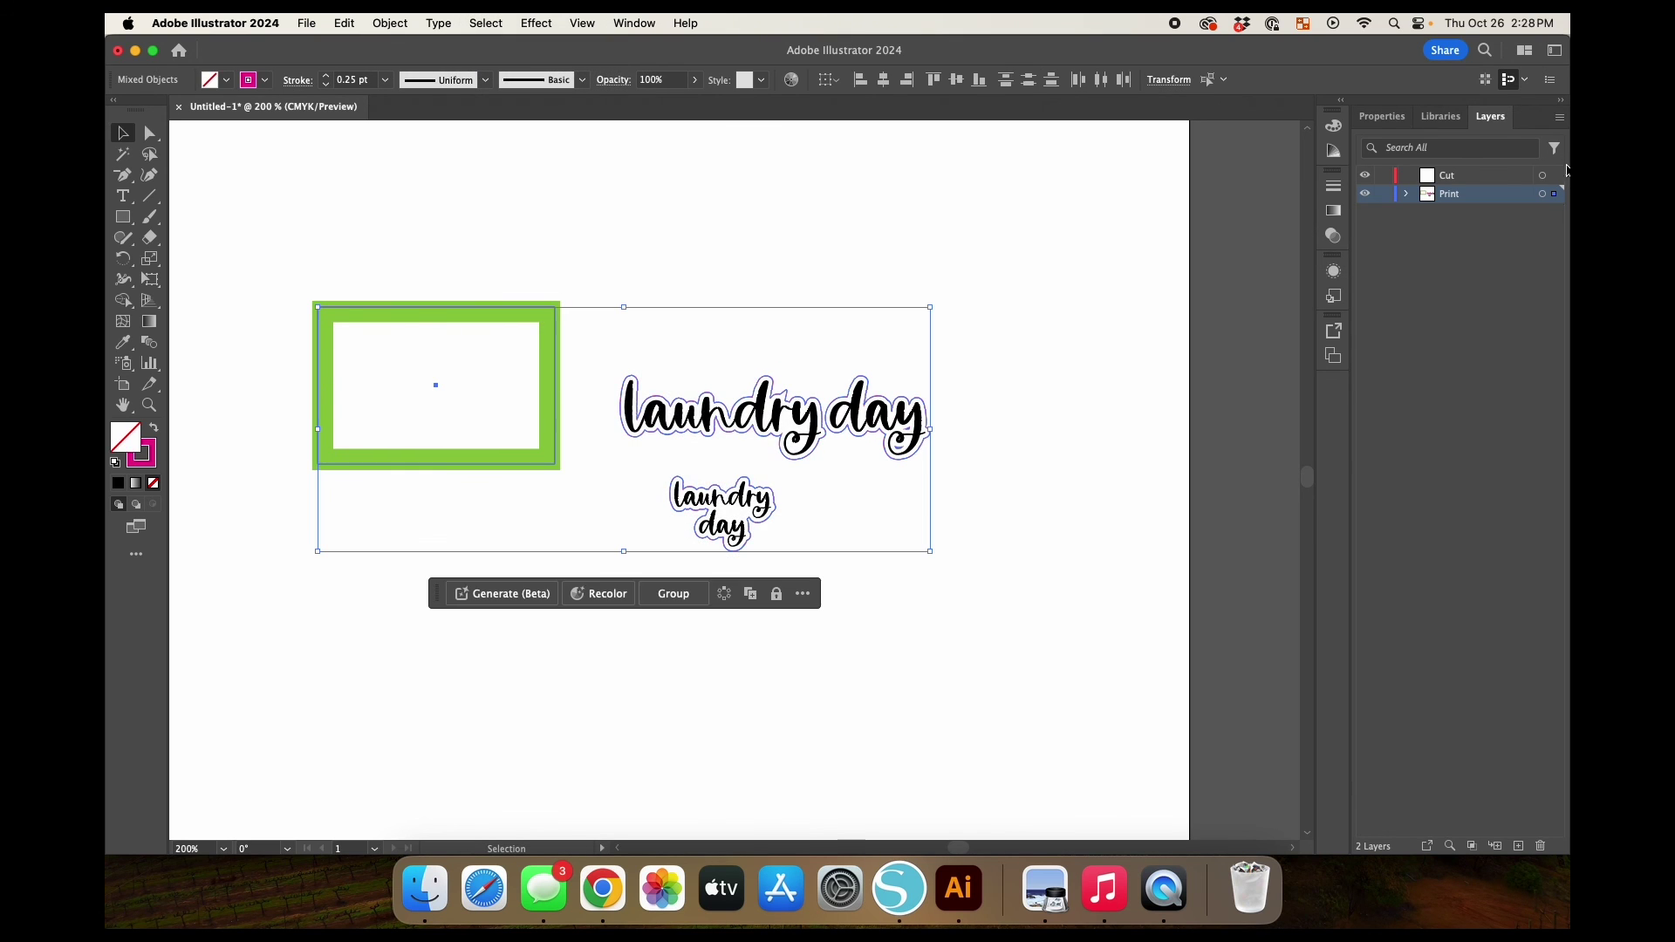
drag(1556, 197, 1556, 178)
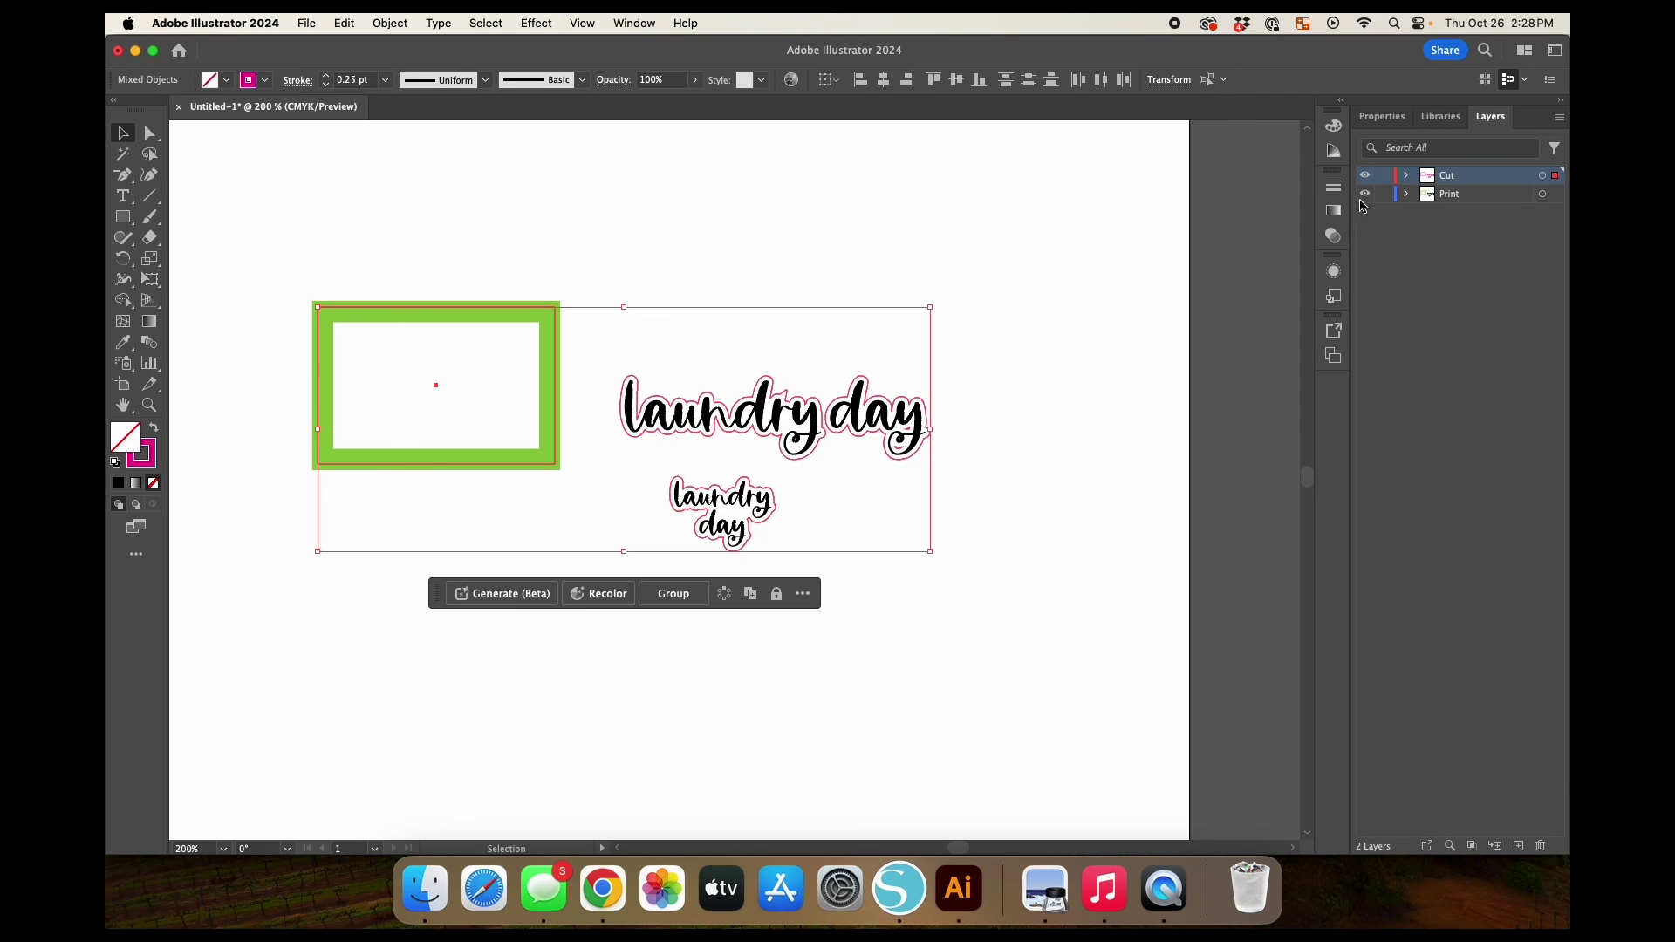
key(super+z)
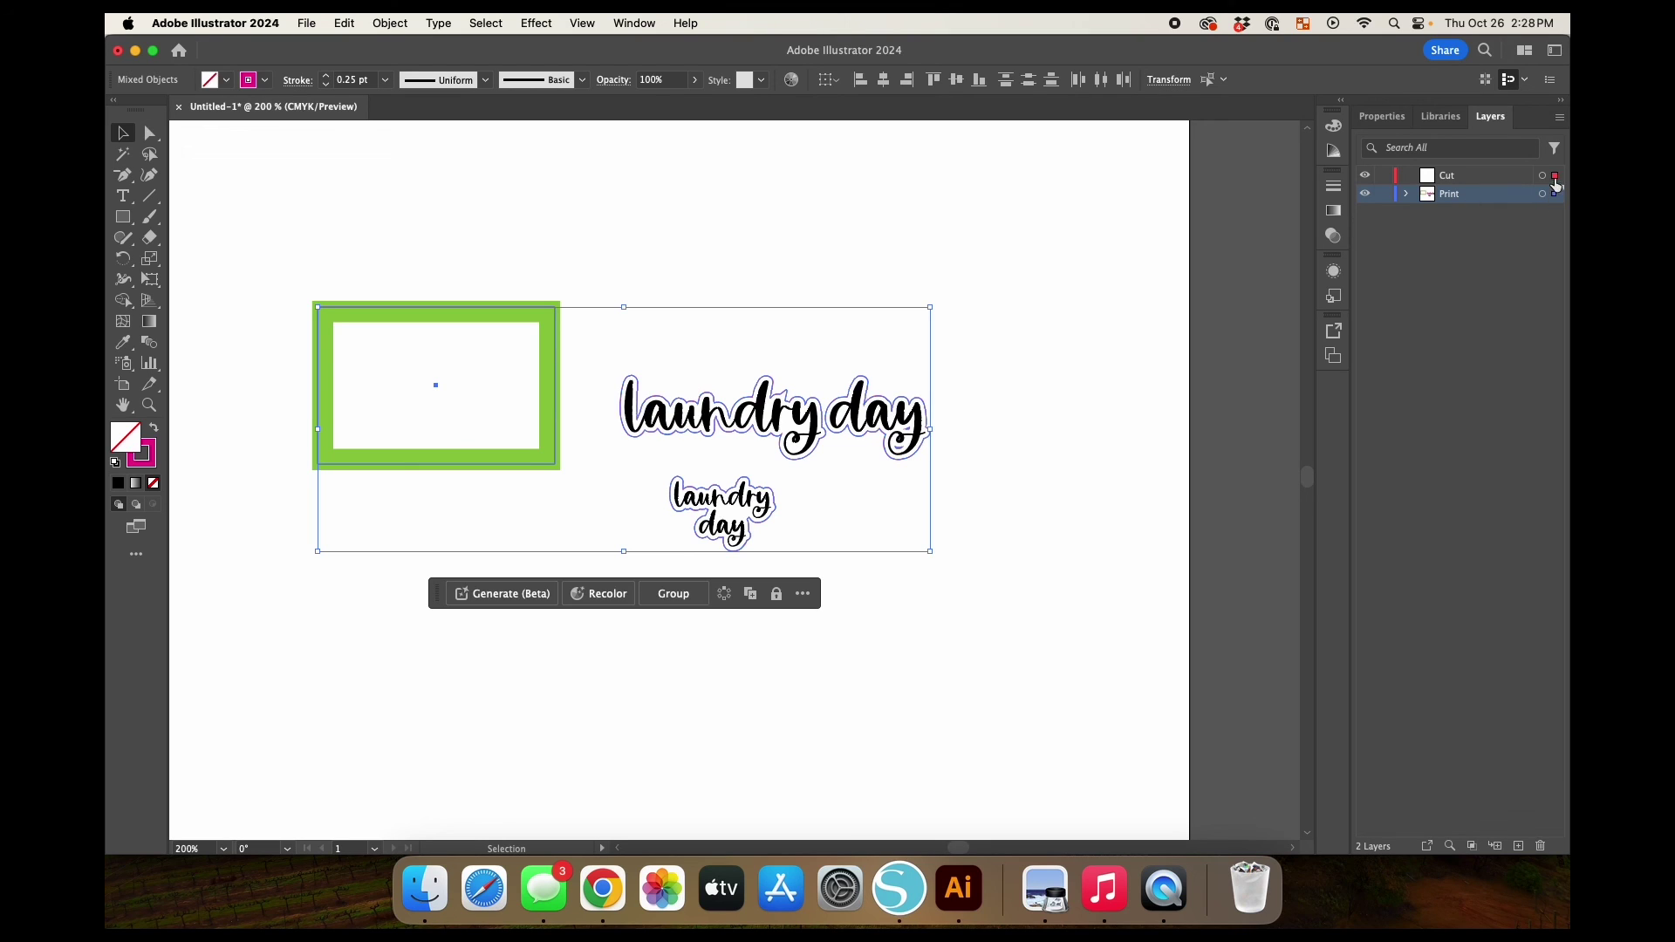
drag(1554, 193, 1555, 175)
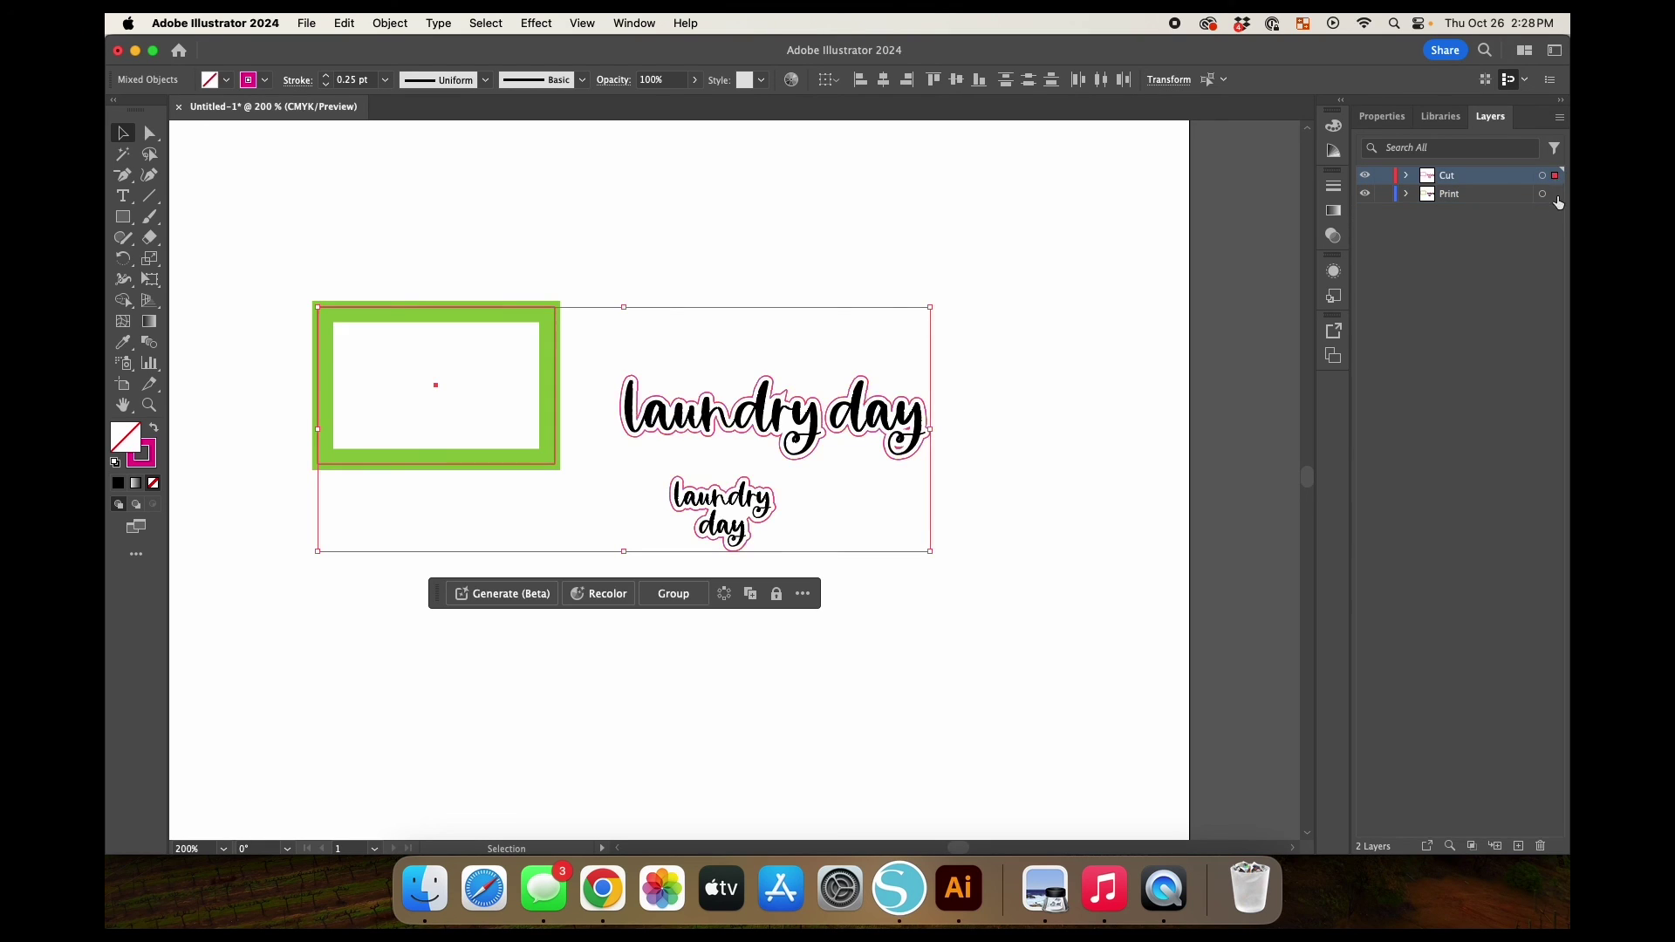
Check the Cut layer's contents, then hide it to show only the print artwork.
click(1407, 175)
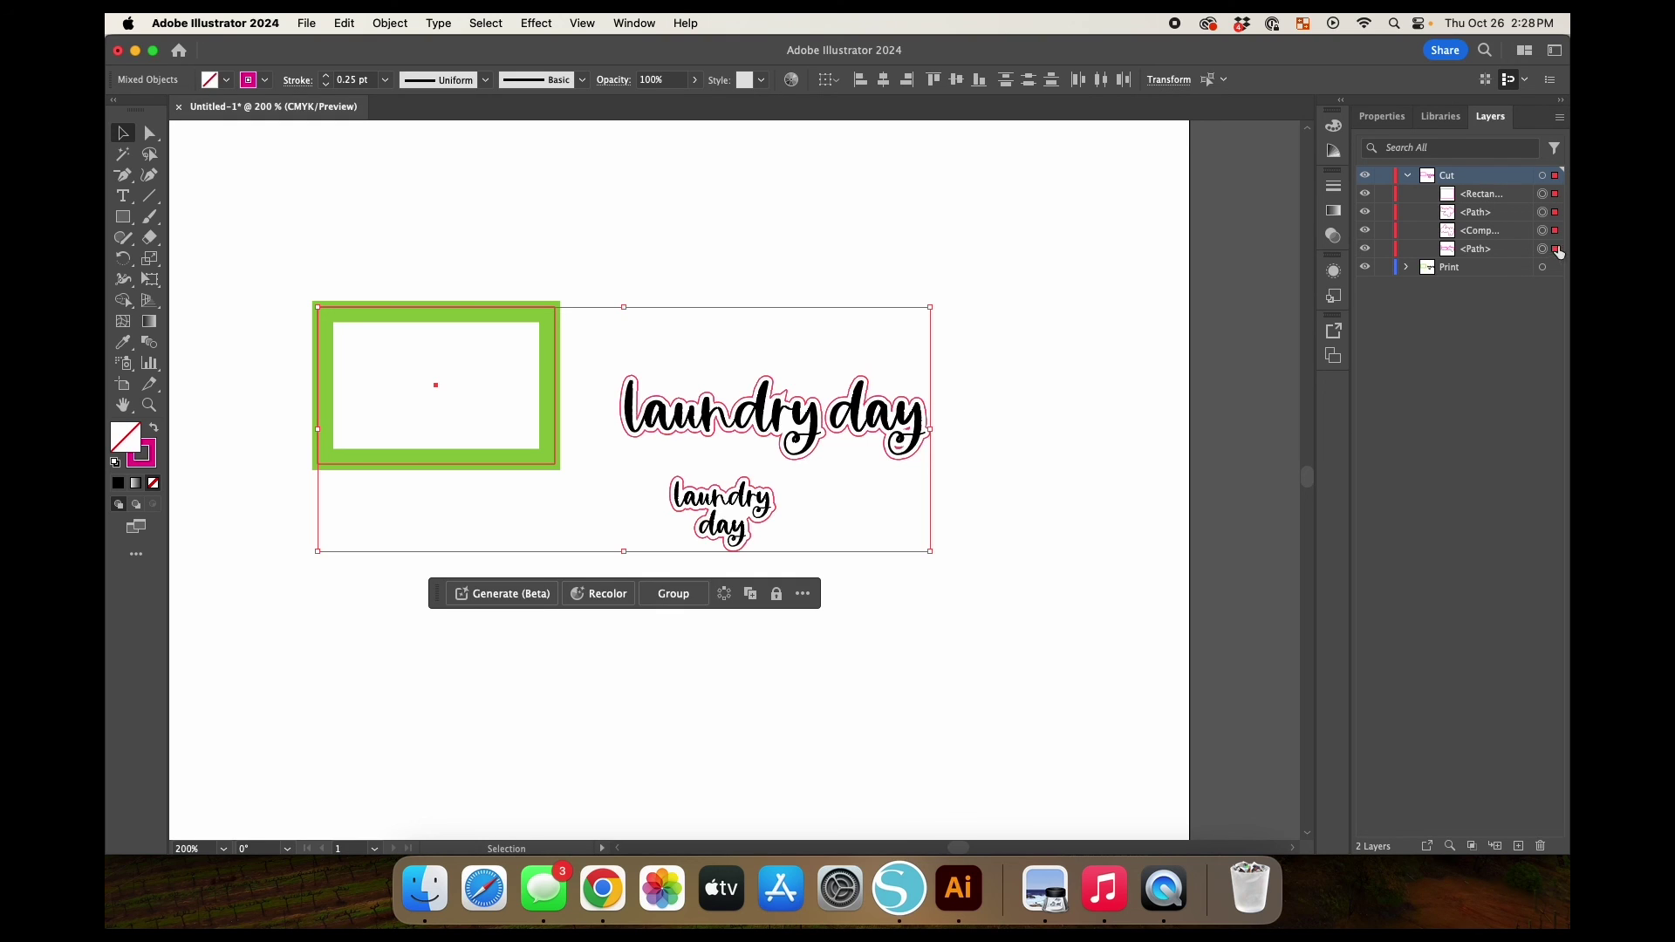
click(1104, 274)
click(555, 355)
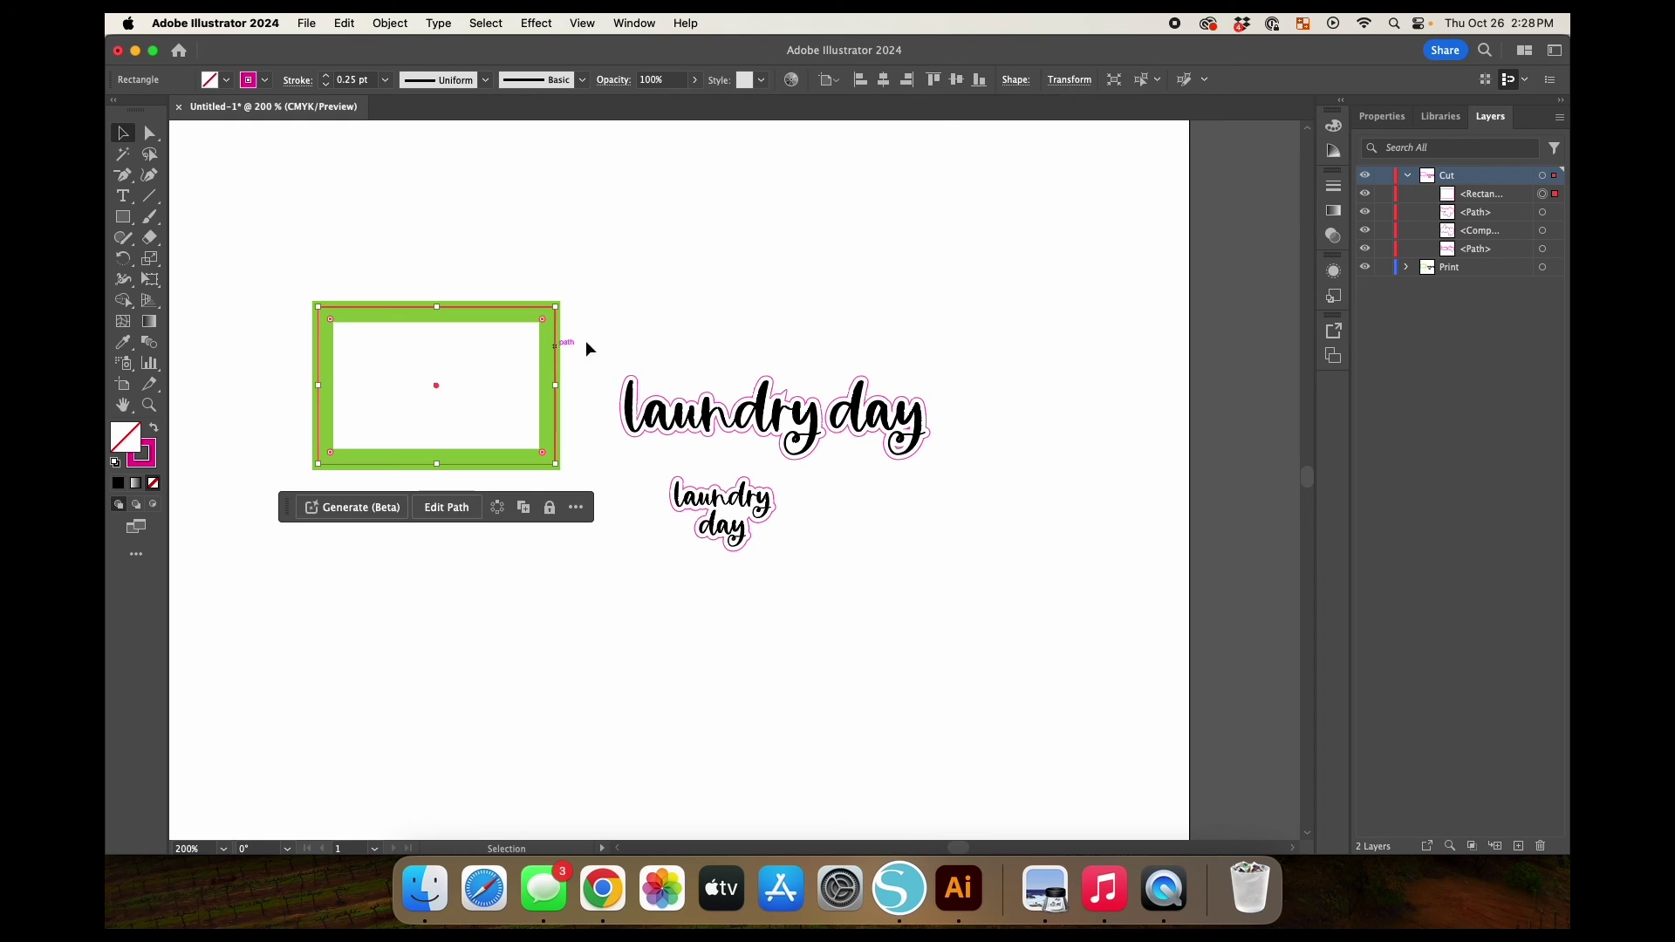
click(1413, 180)
click(1025, 209)
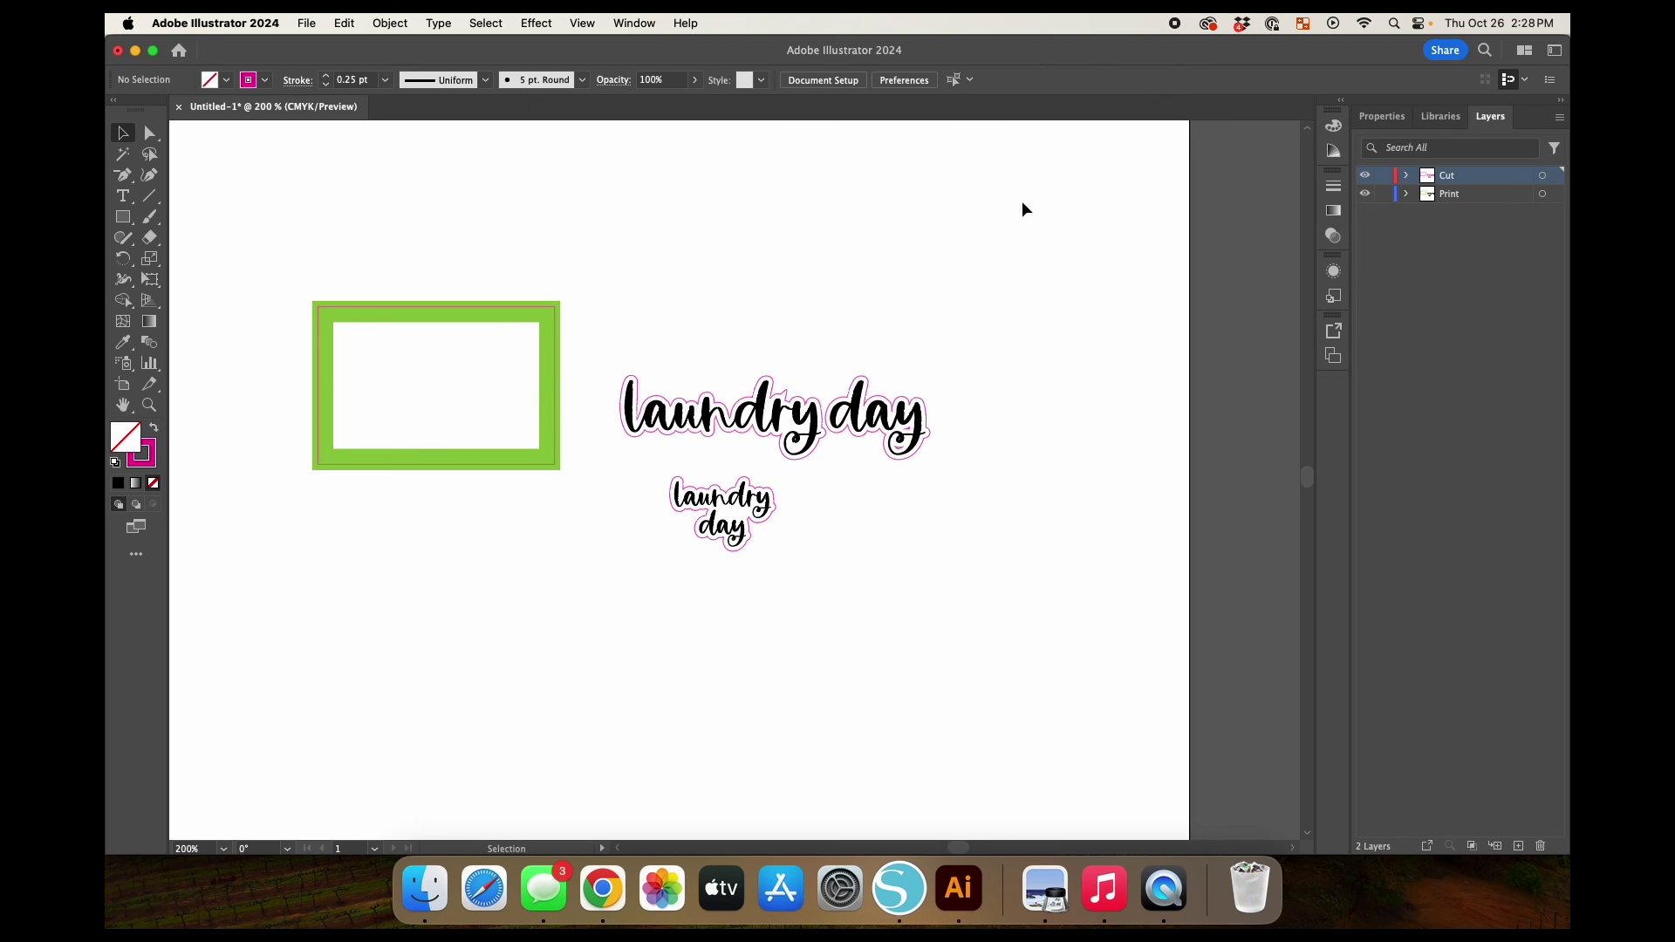
click(1365, 179)
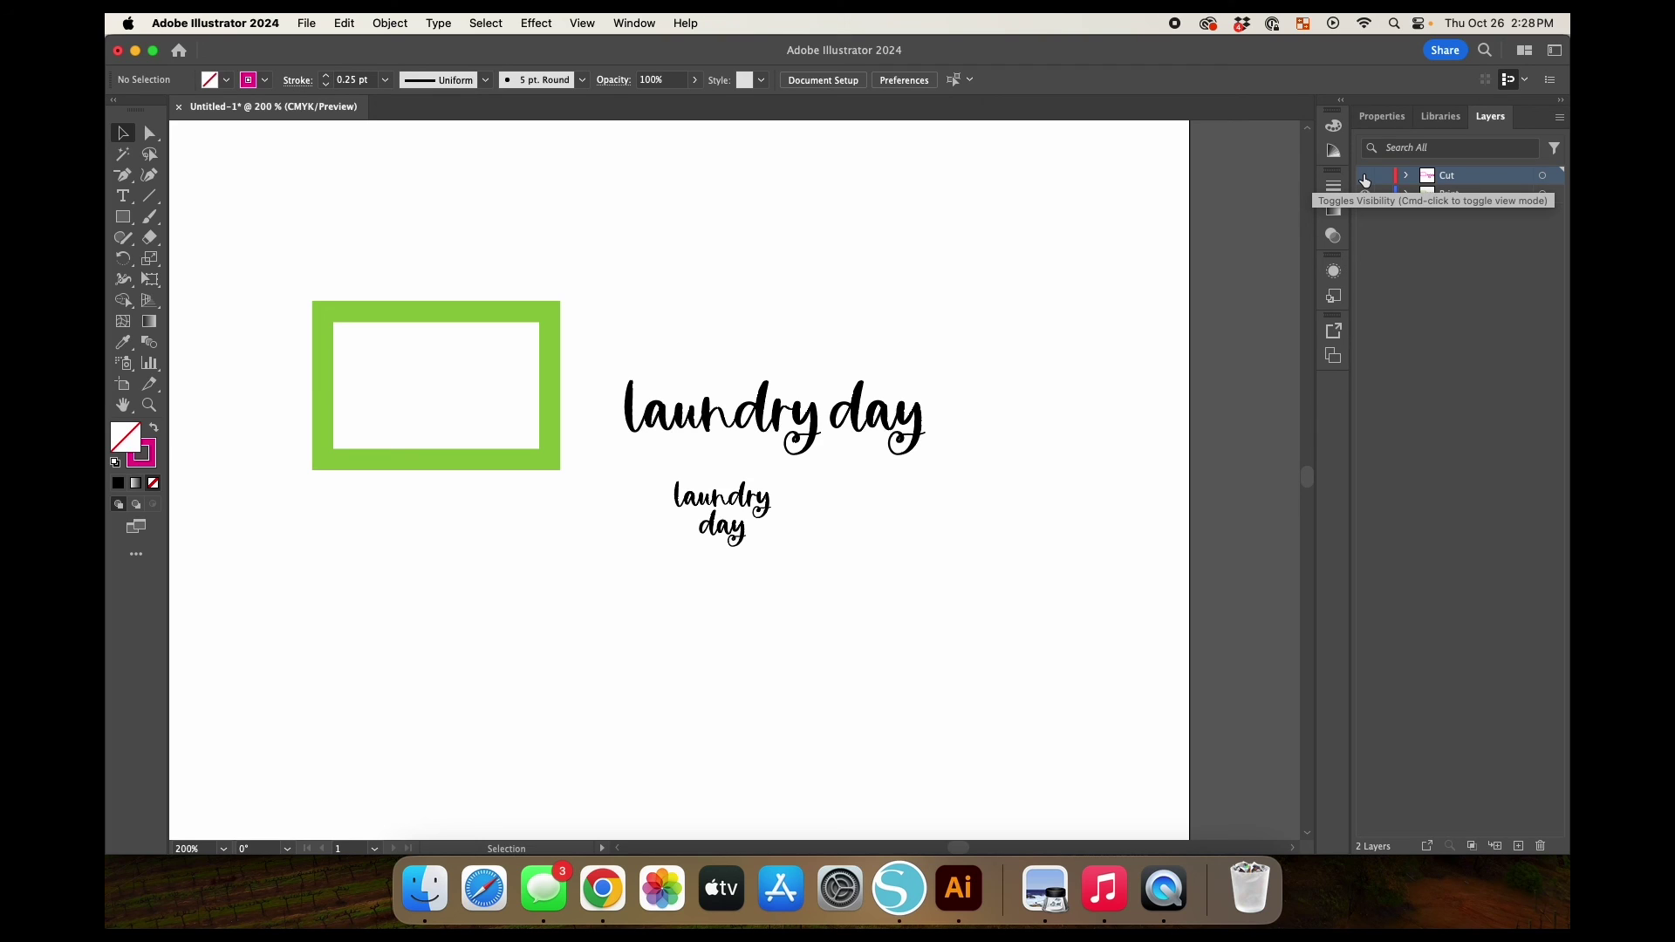
click(1365, 177)
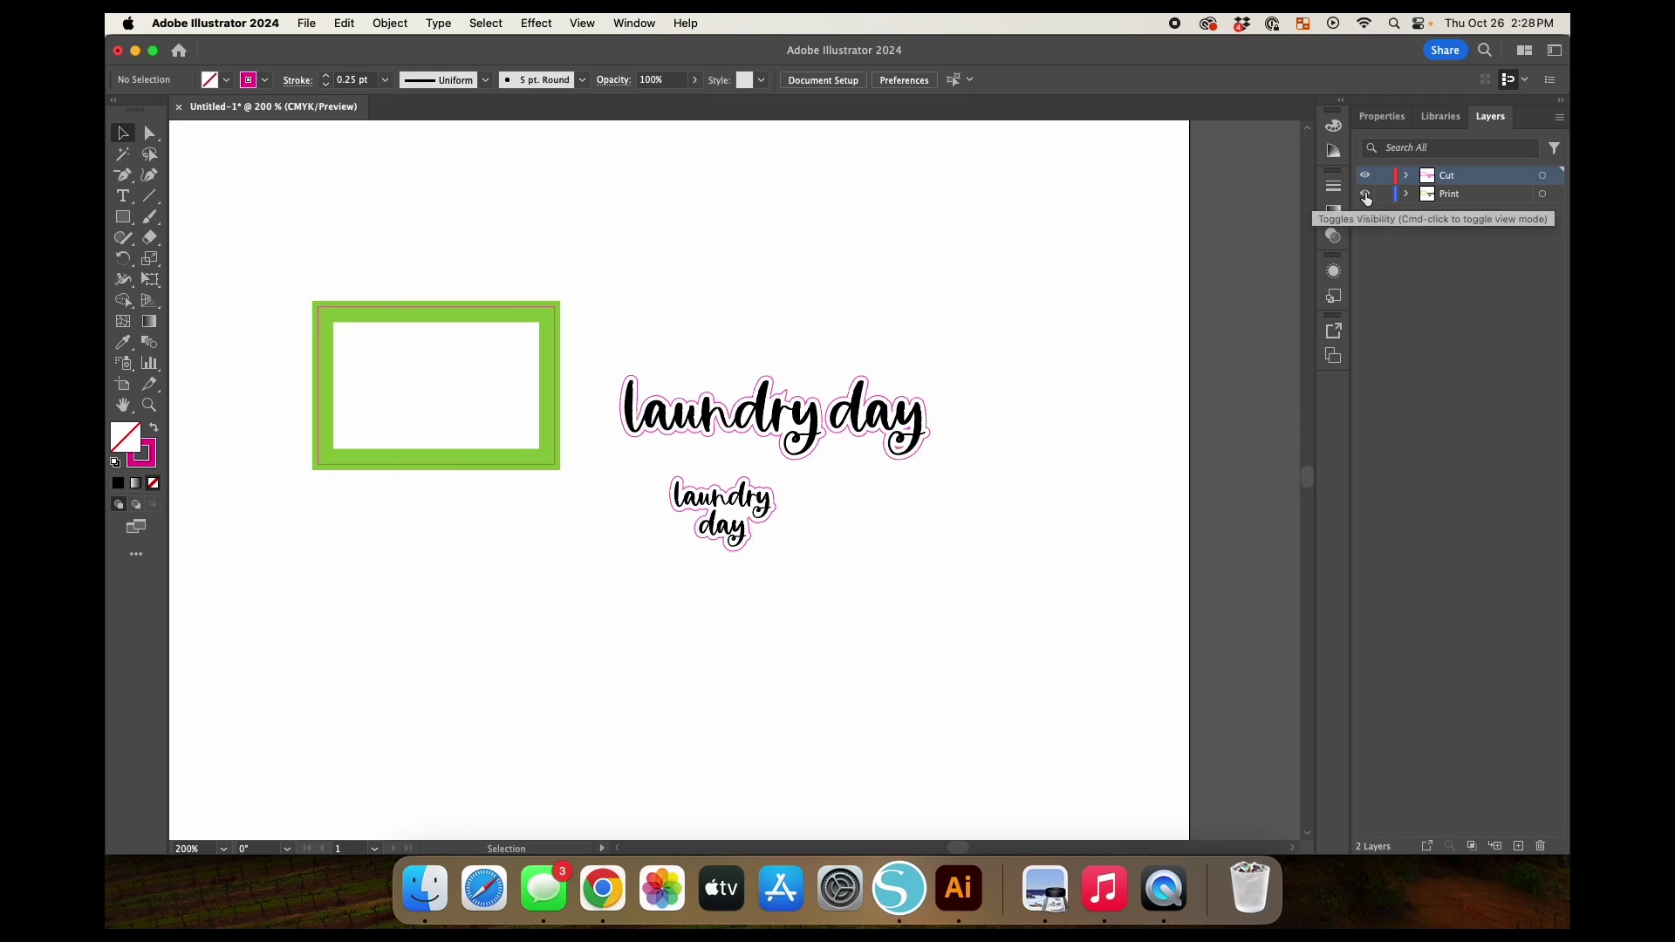
click(1363, 194)
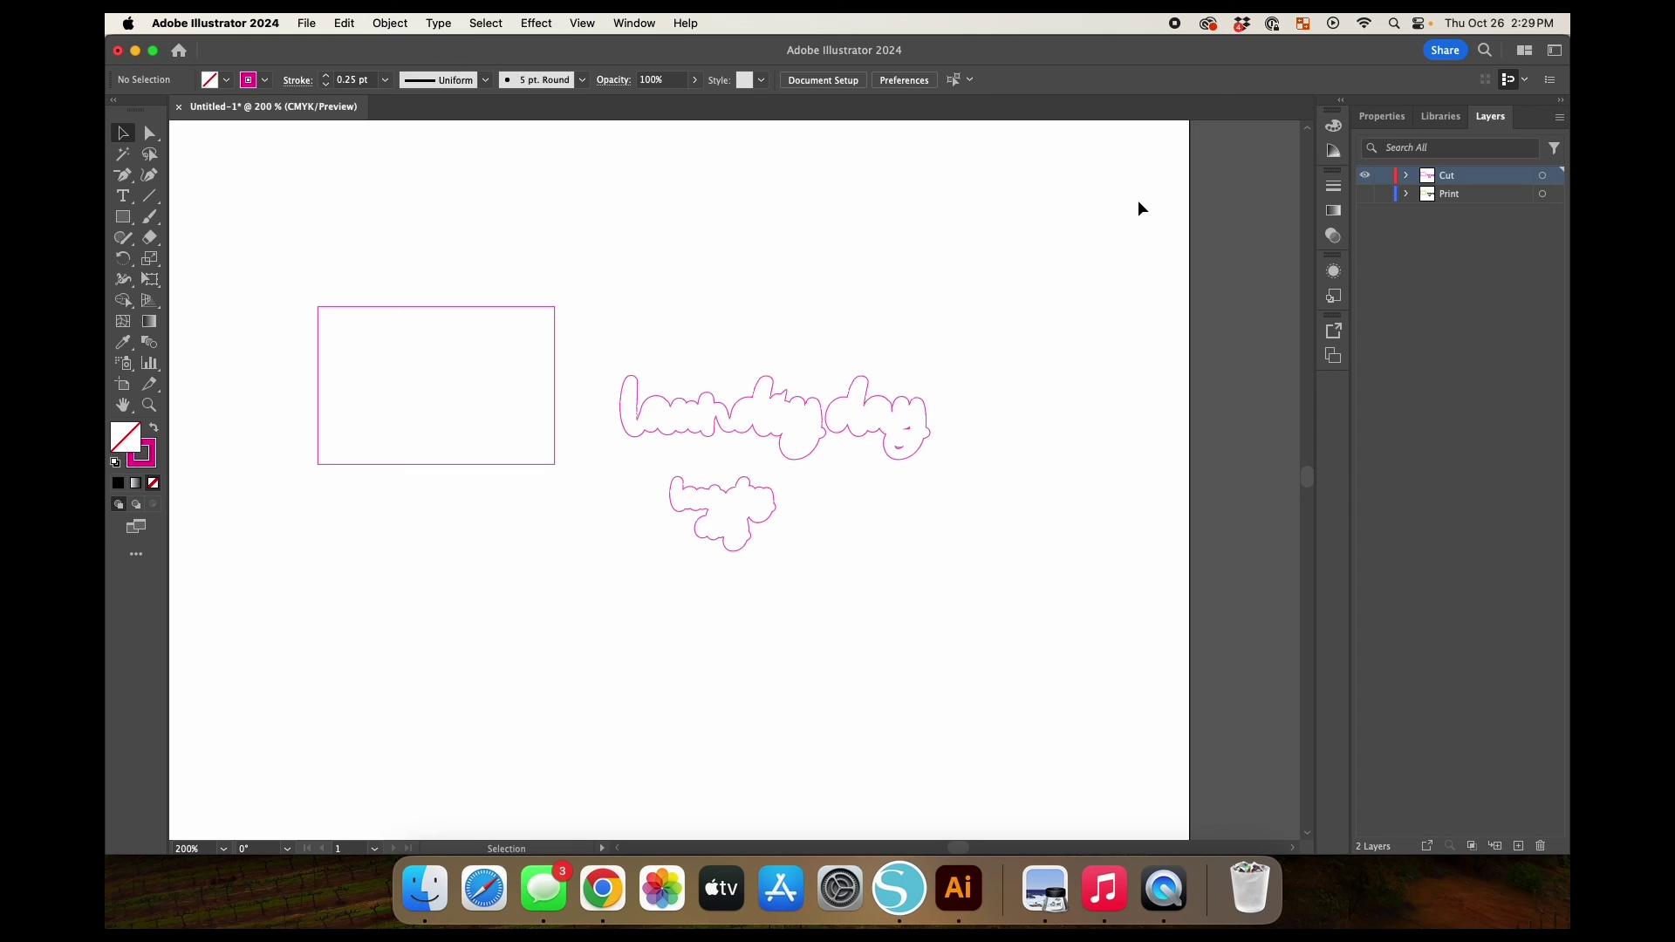
click(1366, 193)
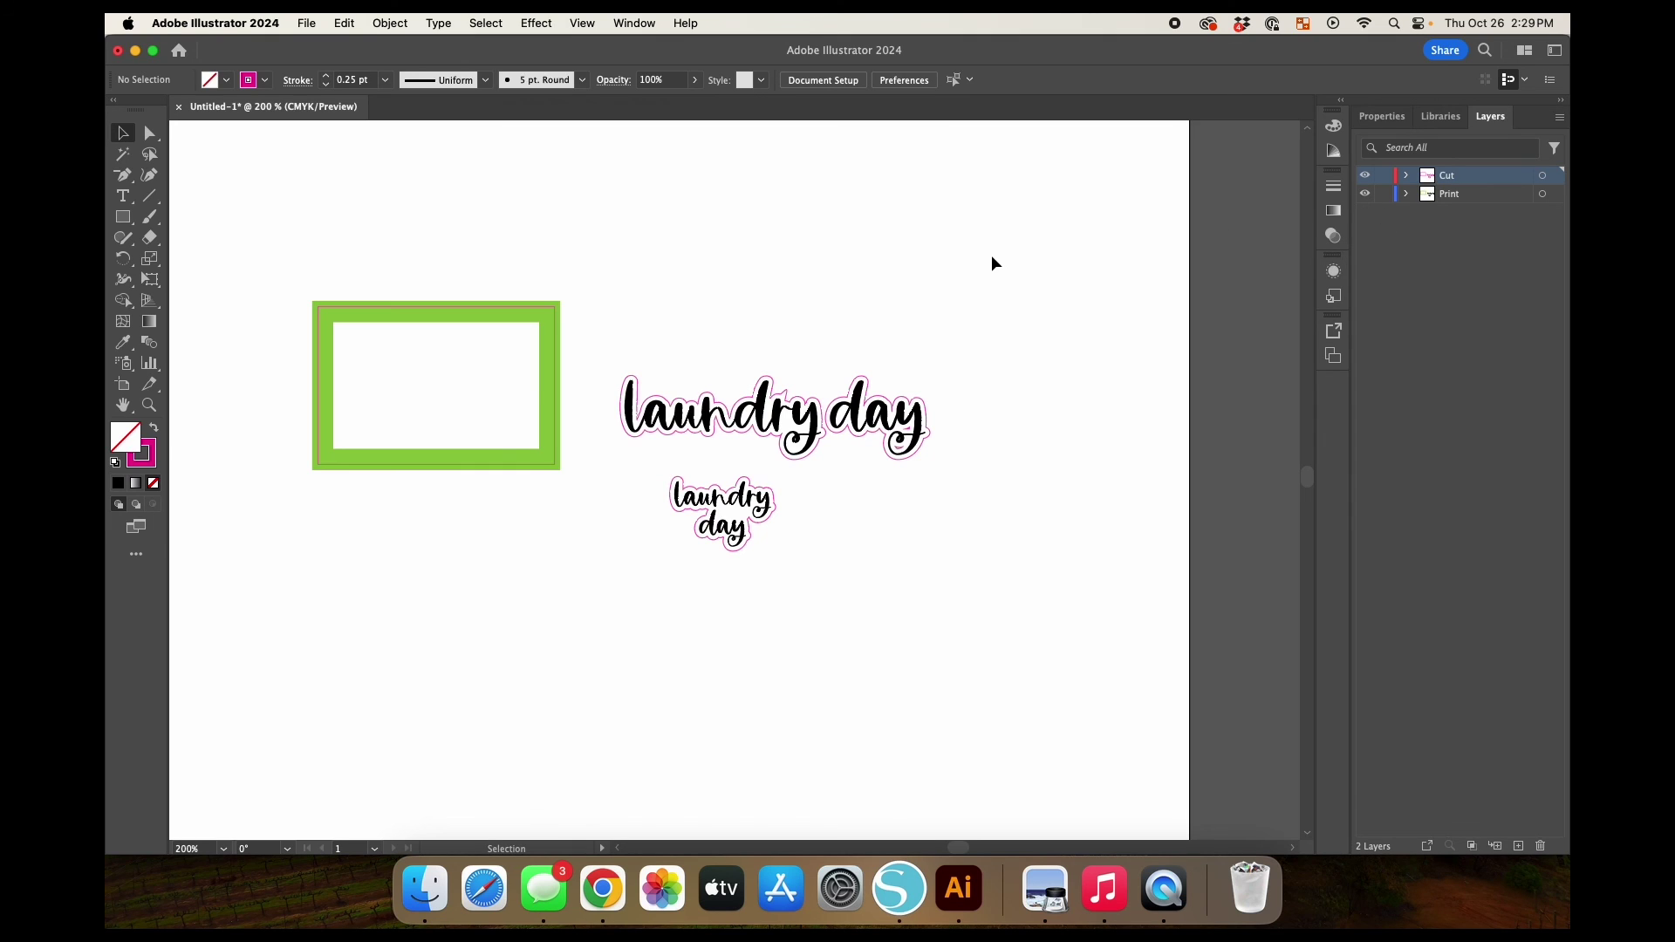